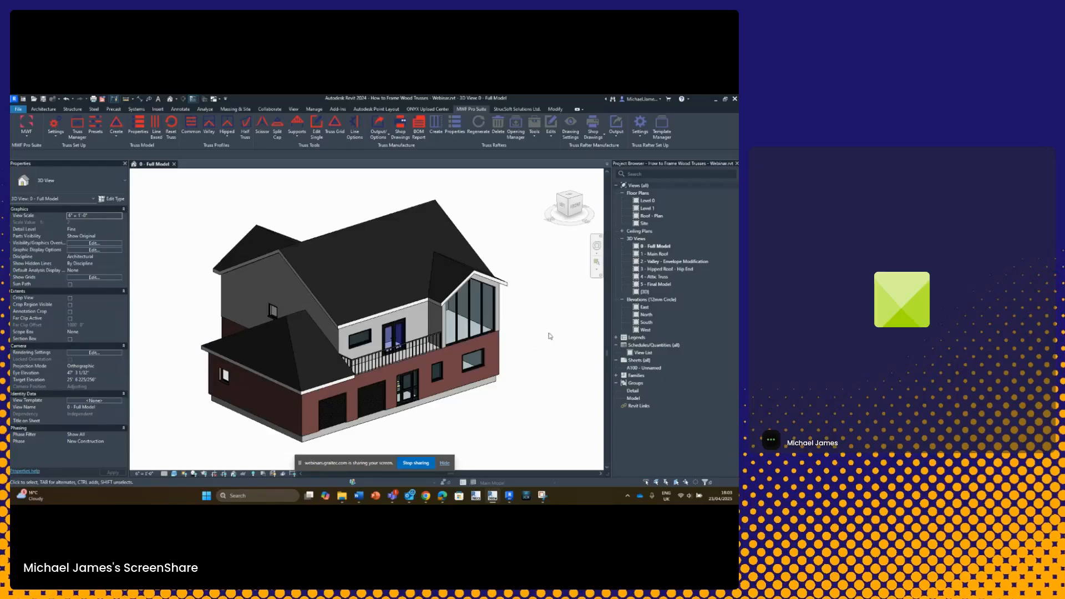
# Examine the layer structure of the main pitched roof's type, including its materials and thicknesses.
pyautogui.click(422, 215)
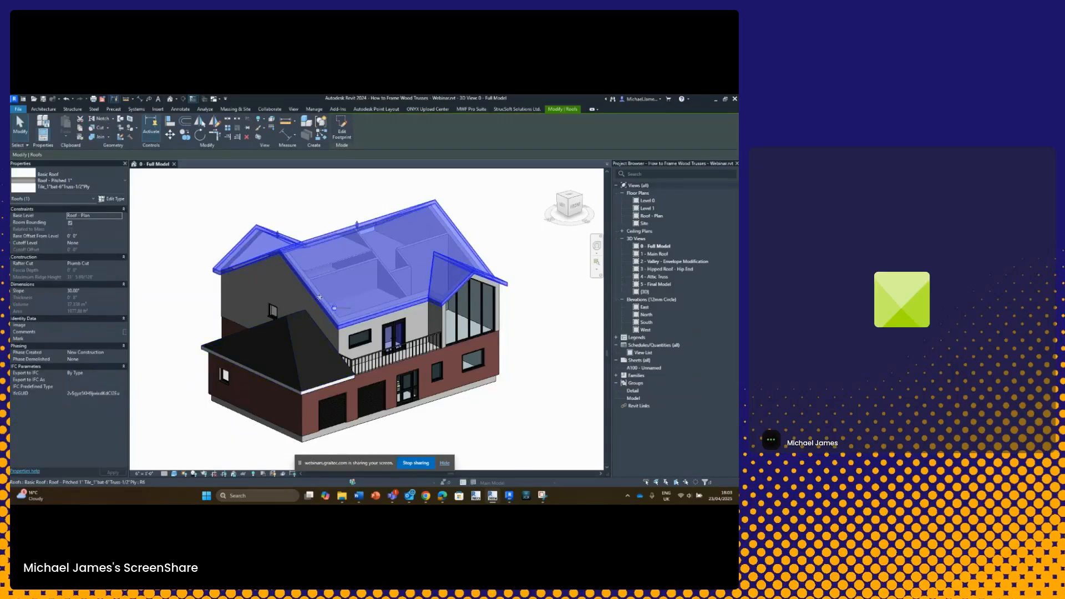
pyautogui.click(112, 198)
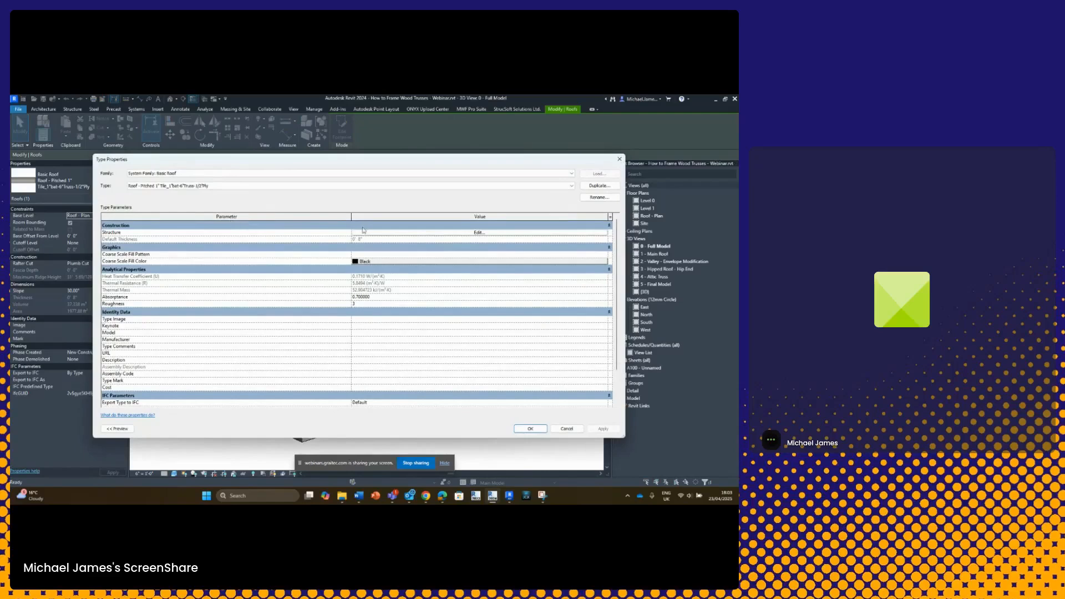
pyautogui.click(378, 234)
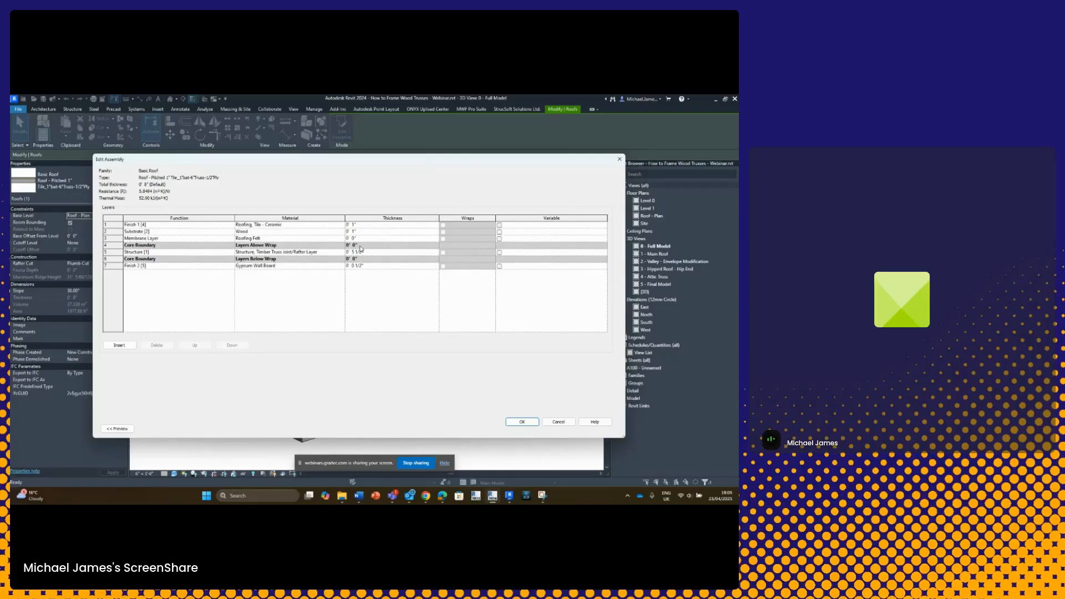
pyautogui.click(517, 421)
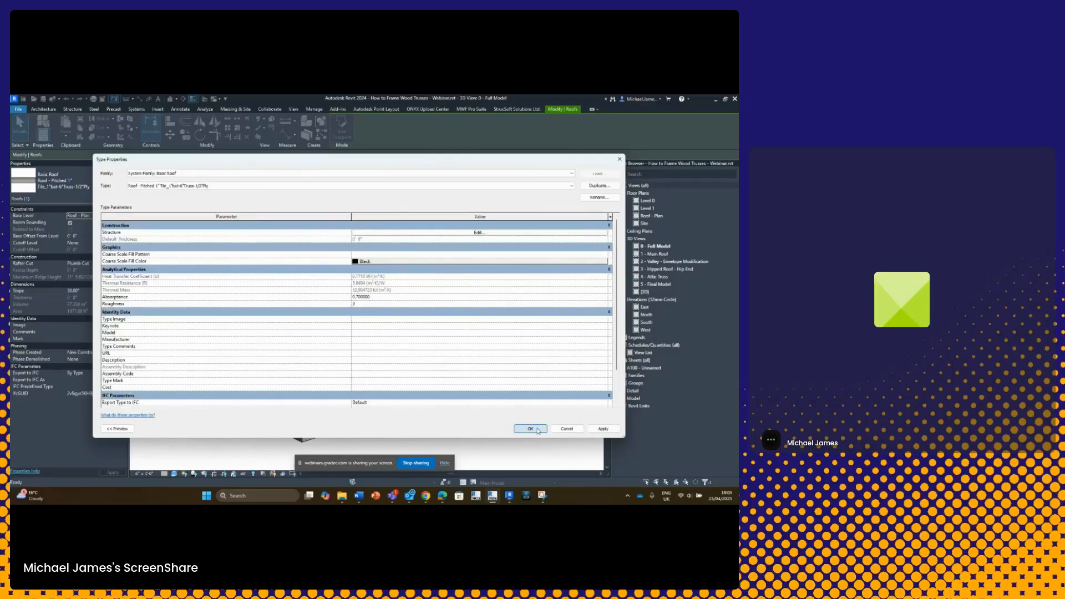
pyautogui.click(533, 428)
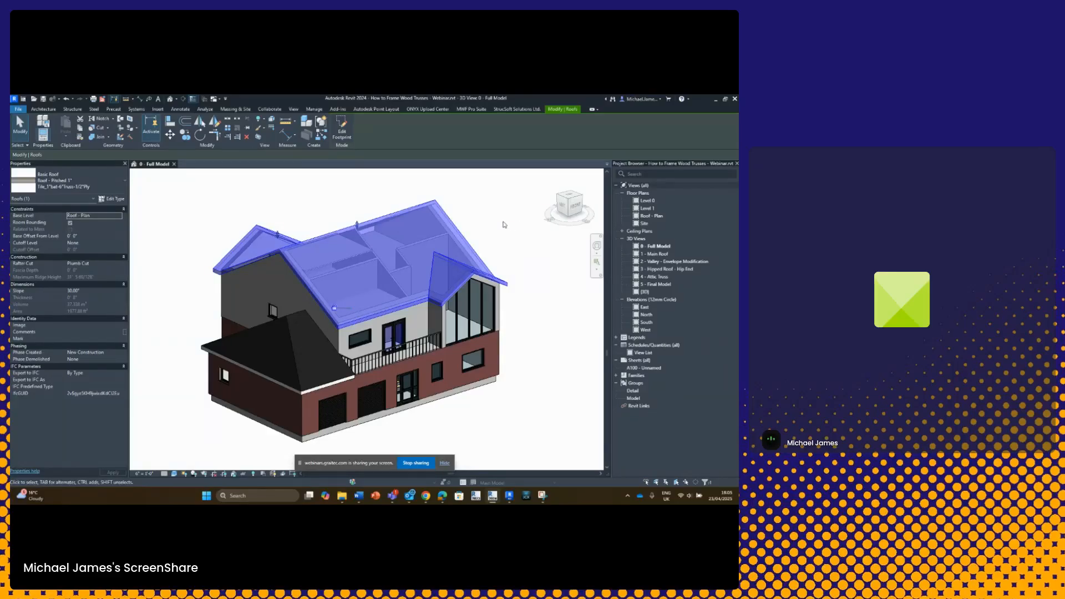
# Examine the layer structure of the upper gable wall's type, focusing on the structural softwood lumber layer.
pyautogui.click(240, 290)
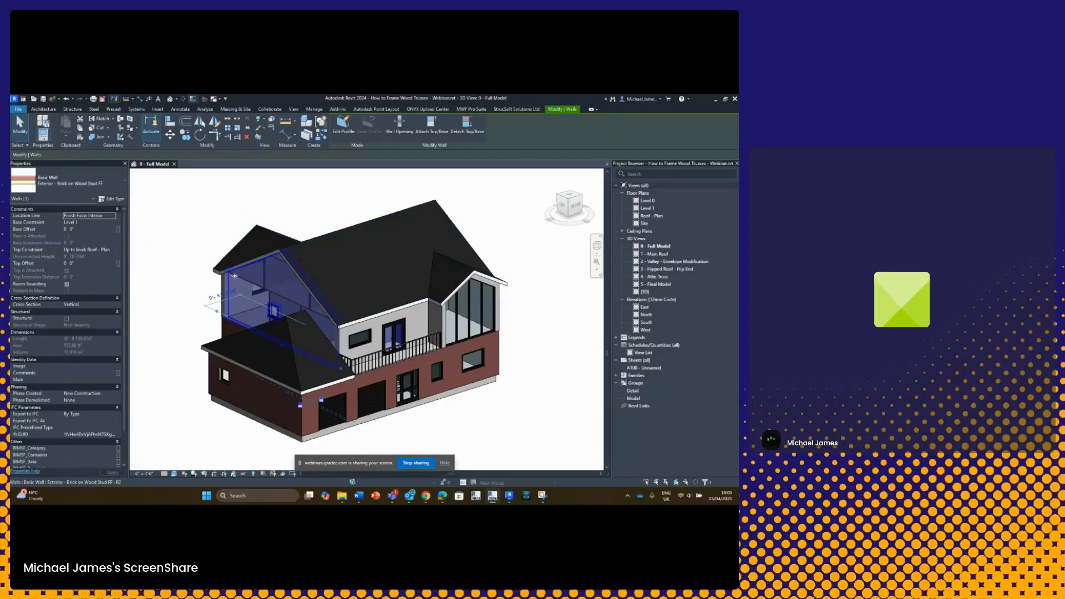
pyautogui.click(112, 198)
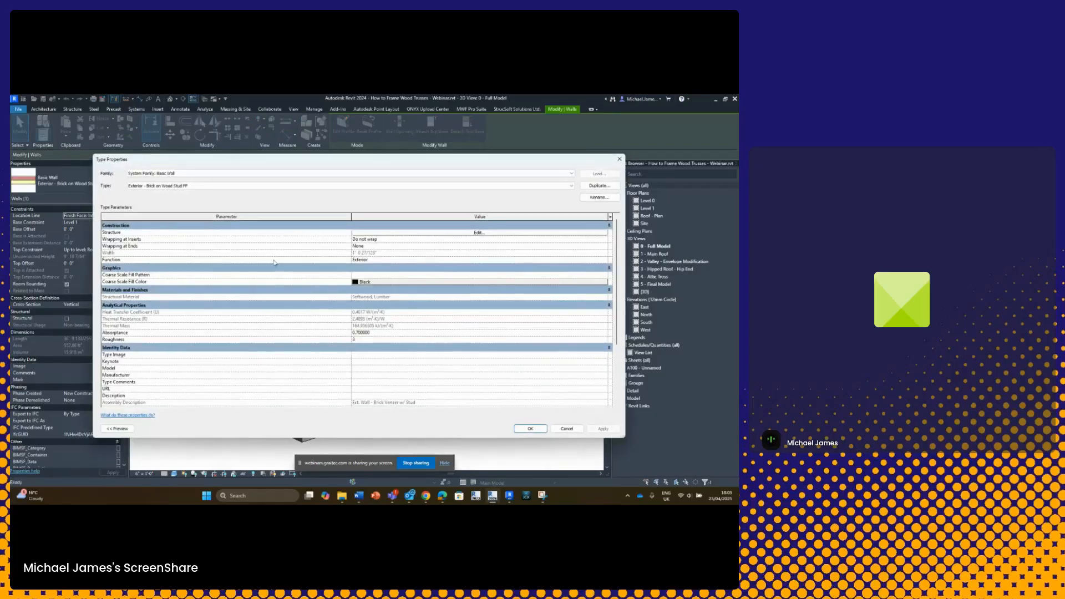
pyautogui.click(444, 233)
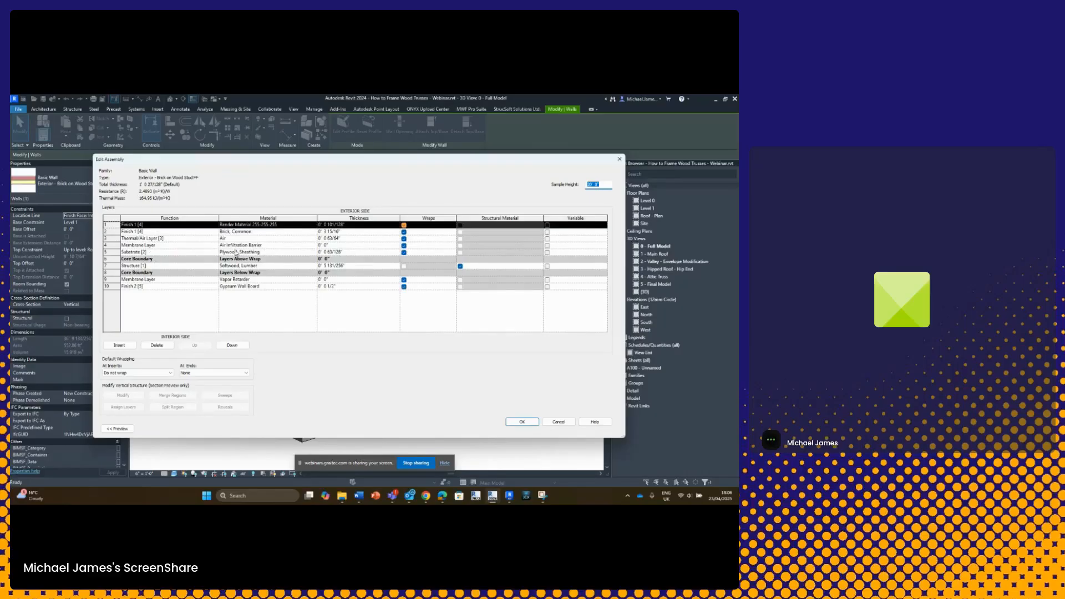
pyautogui.click(114, 266)
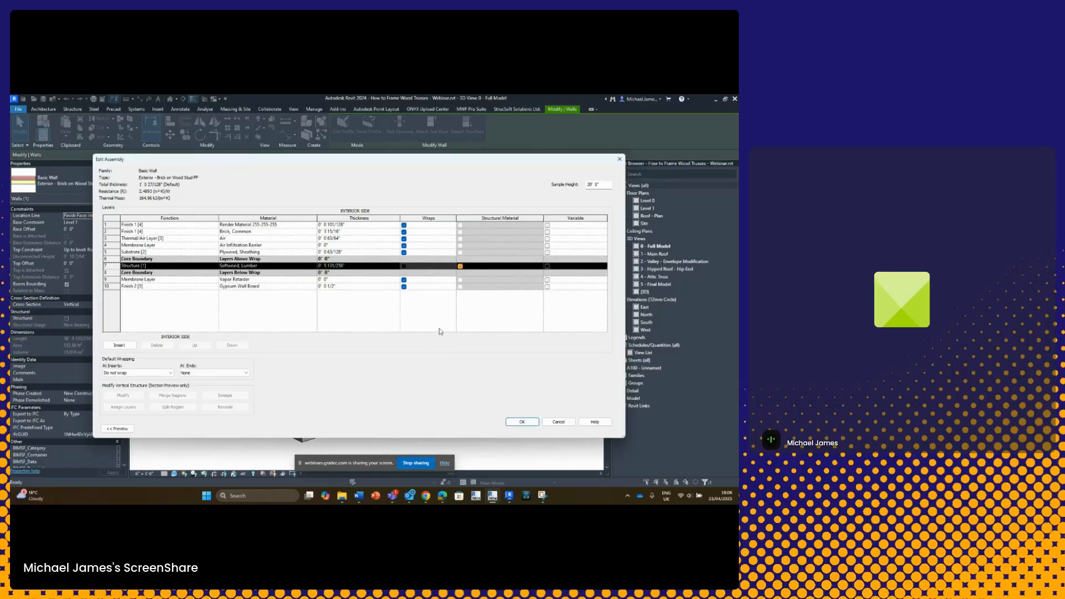
pyautogui.click(521, 422)
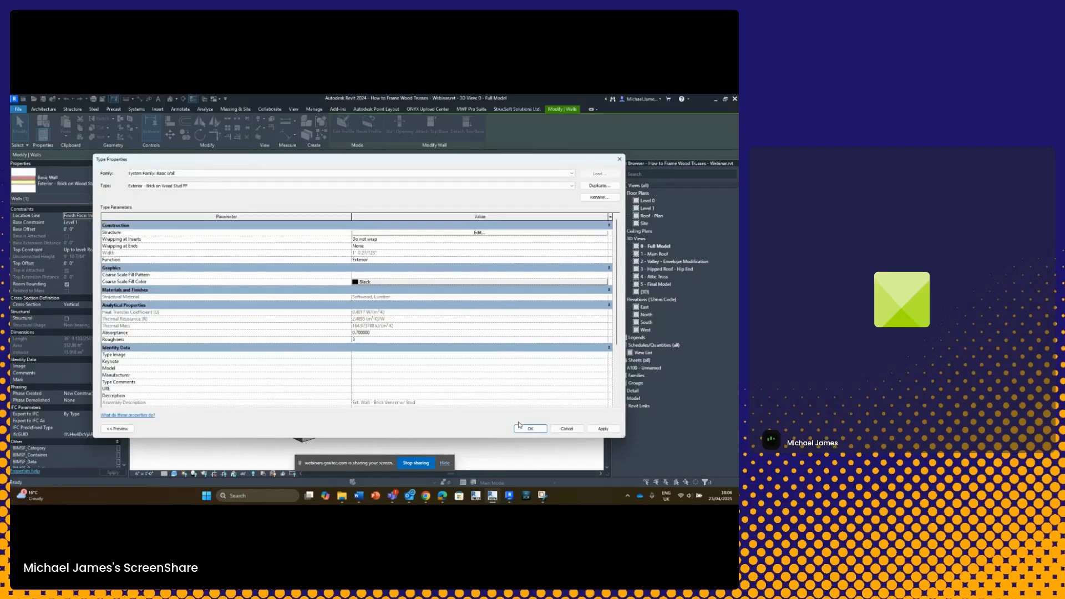
pyautogui.click(539, 430)
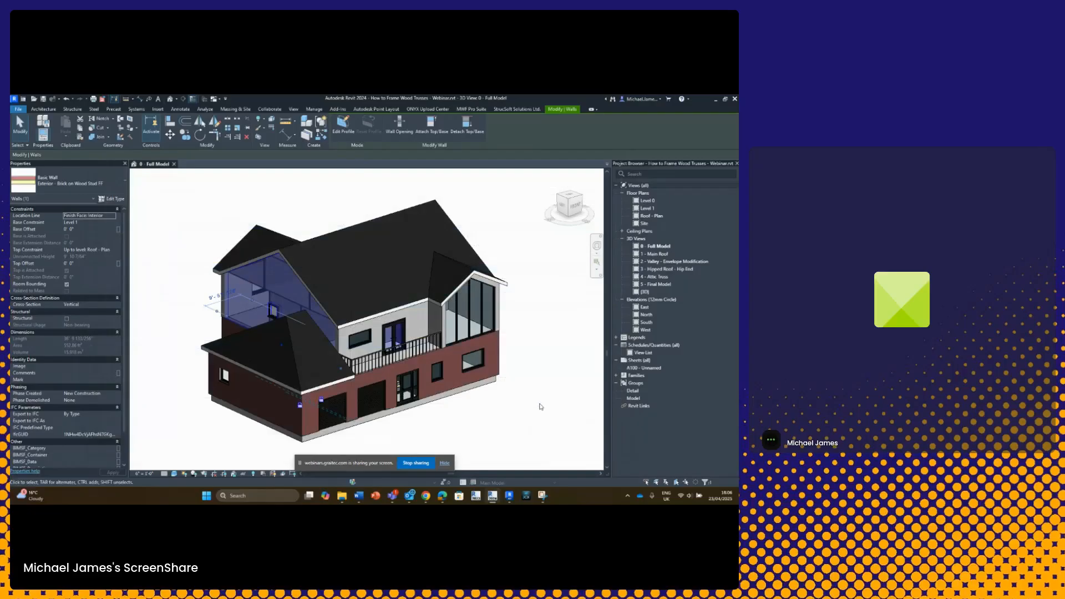
pyautogui.click(542, 406)
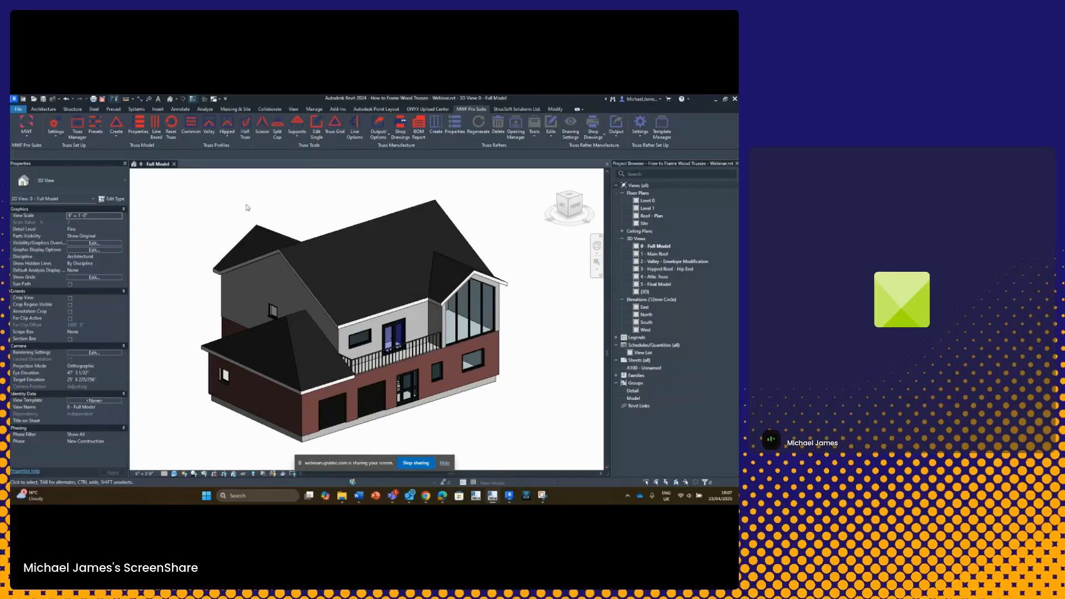
# Start loading a family and browse to the 2024 Trusses folder, under Framing Components, Imperial, MWF Standard.
pyautogui.click(158, 110)
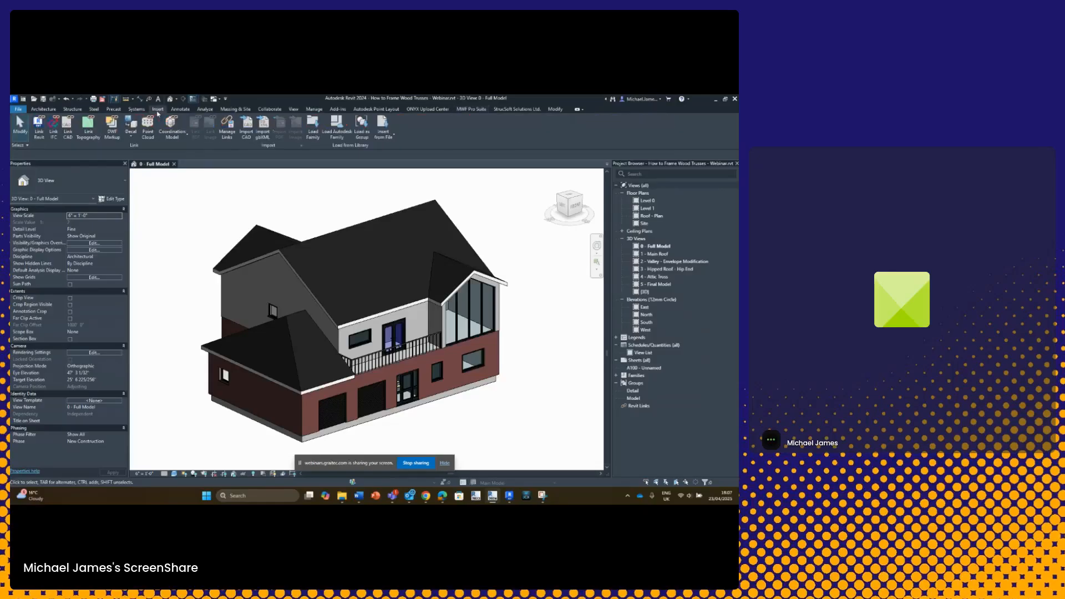
pyautogui.click(314, 132)
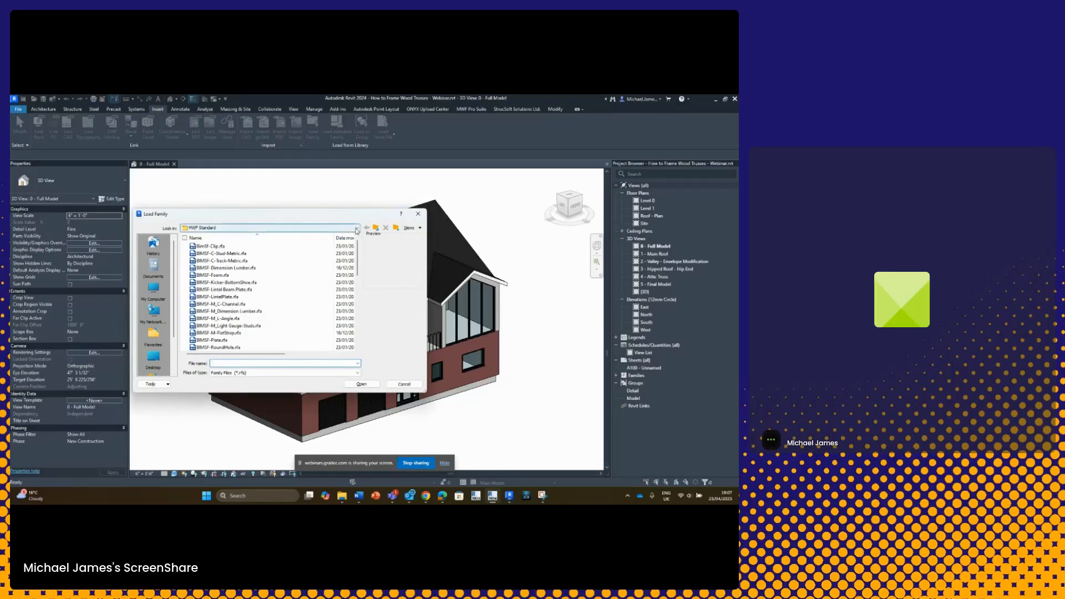
pyautogui.click(338, 228)
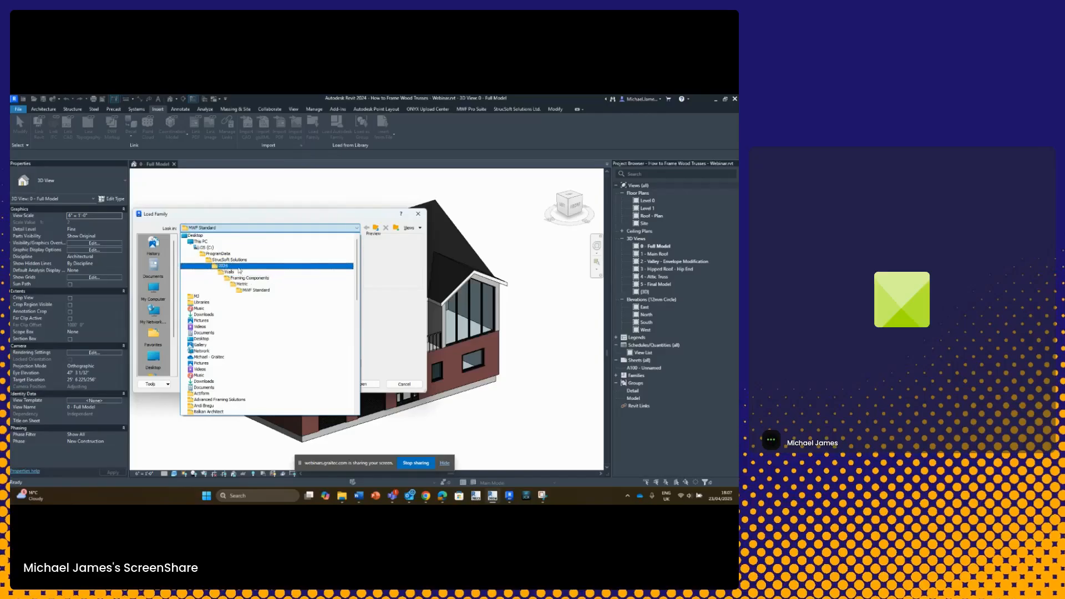
pyautogui.click(236, 266)
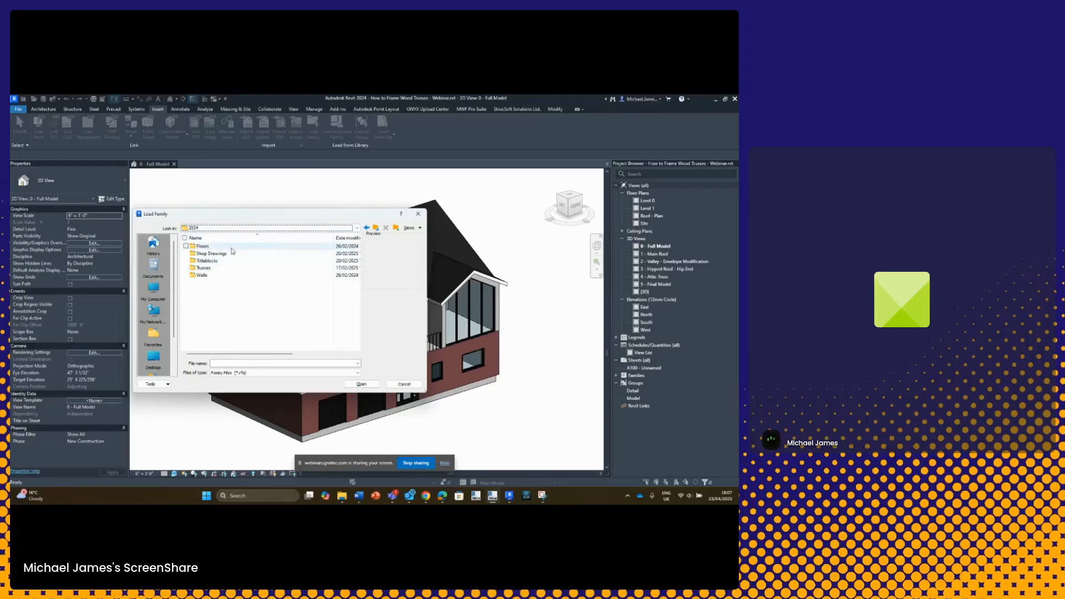
pyautogui.doubleClick(206, 269)
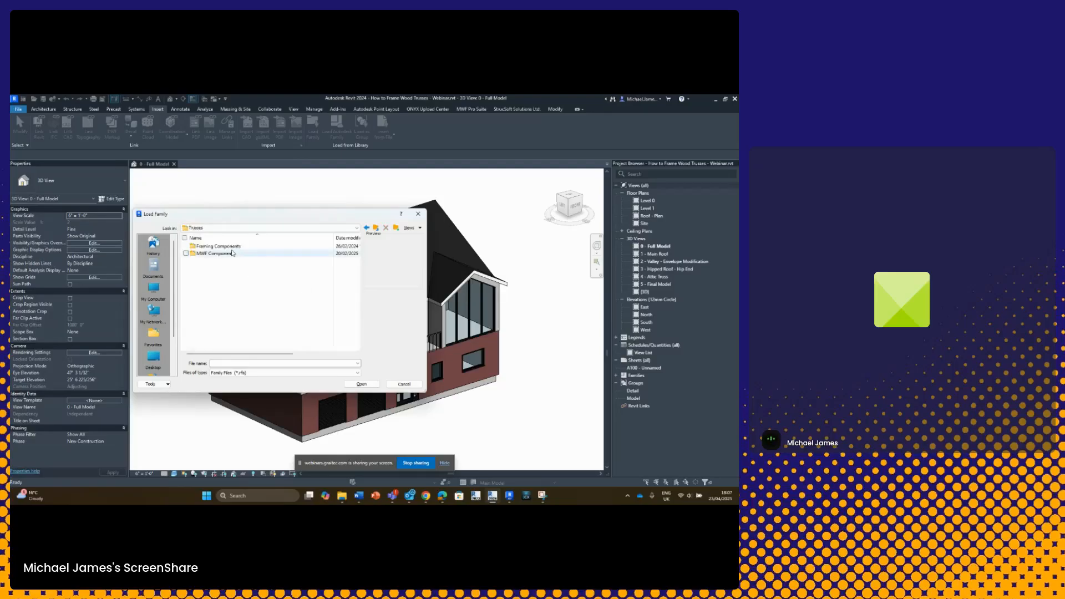
pyautogui.doubleClick(219, 246)
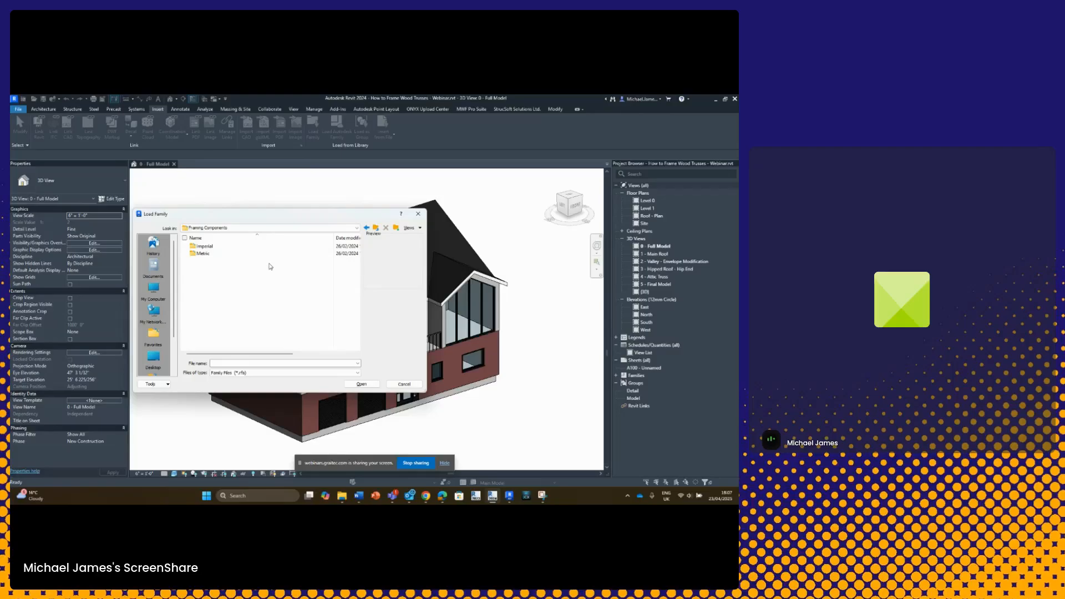
pyautogui.doubleClick(216, 247)
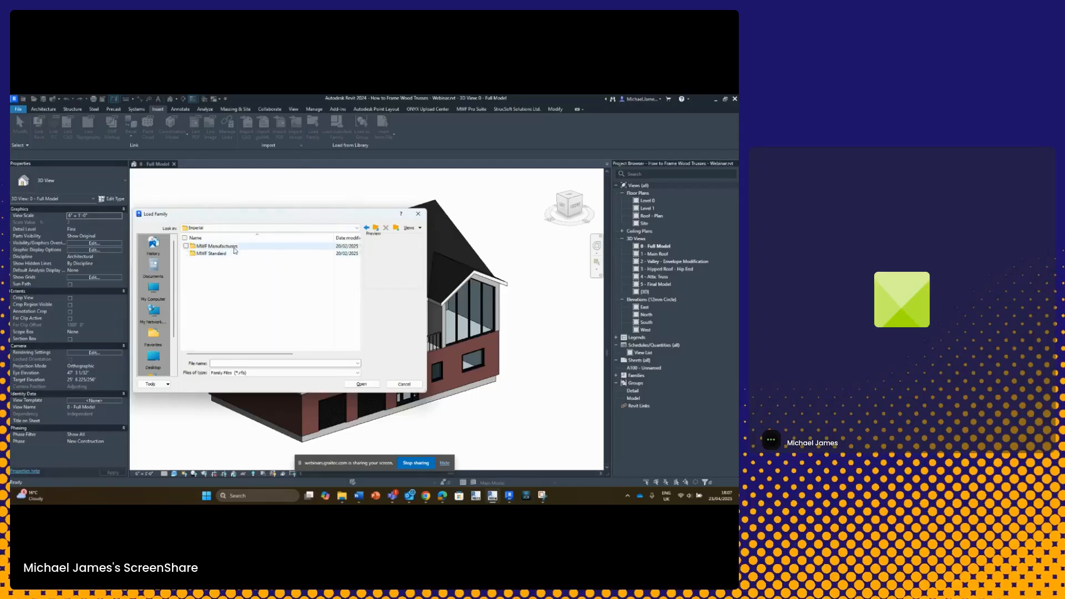
pyautogui.doubleClick(232, 255)
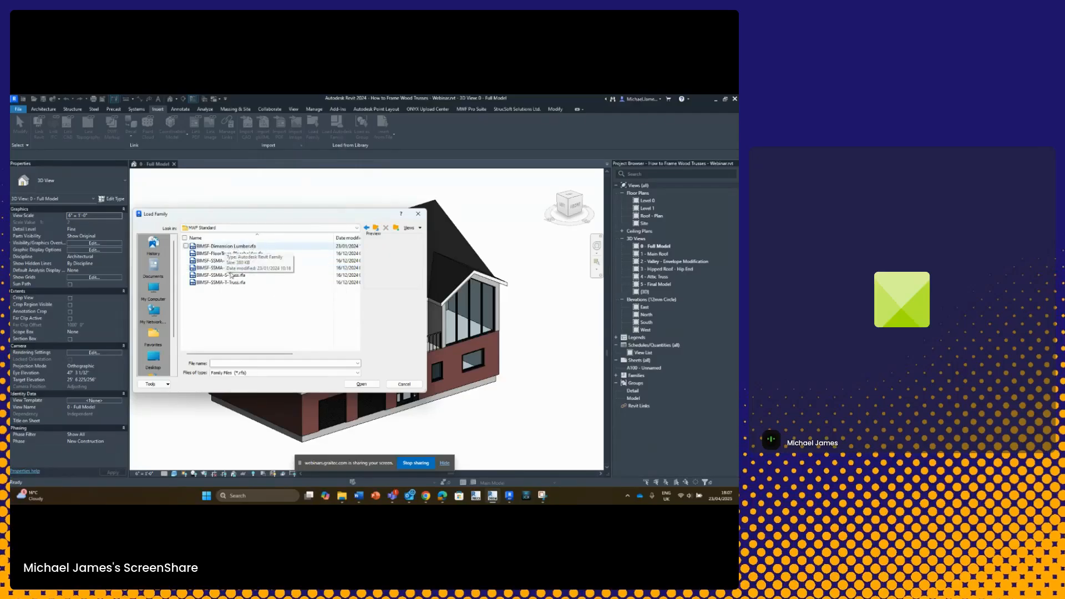
# Load the 2x3, 2x4 and 2x8 types of BIMSF-Dimension Lumber.rfa, overwriting the existing version and its parameter values.
pyautogui.click(252, 246)
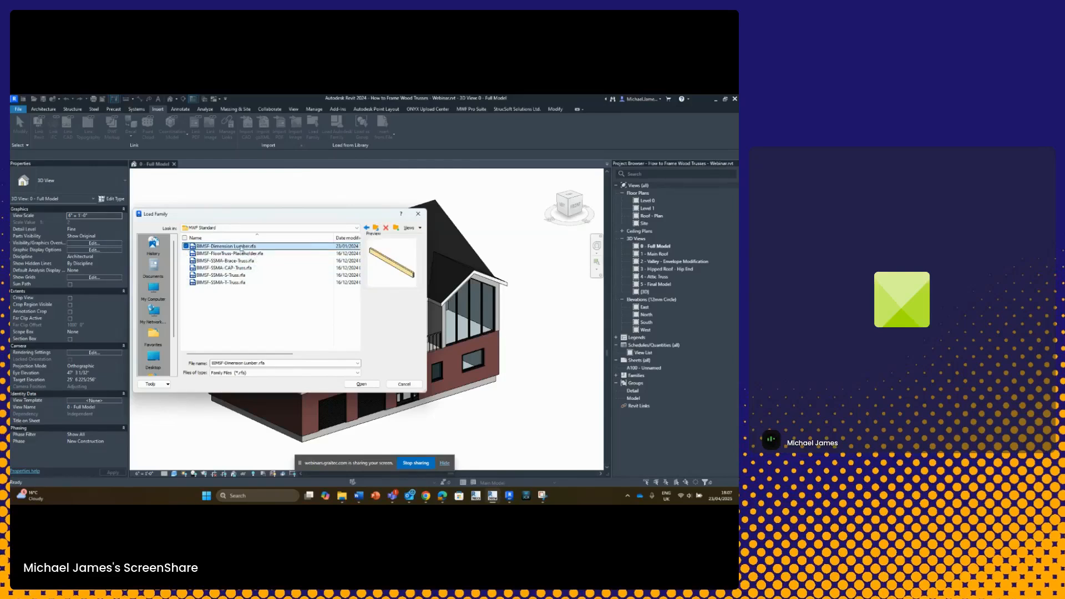
pyautogui.click(361, 384)
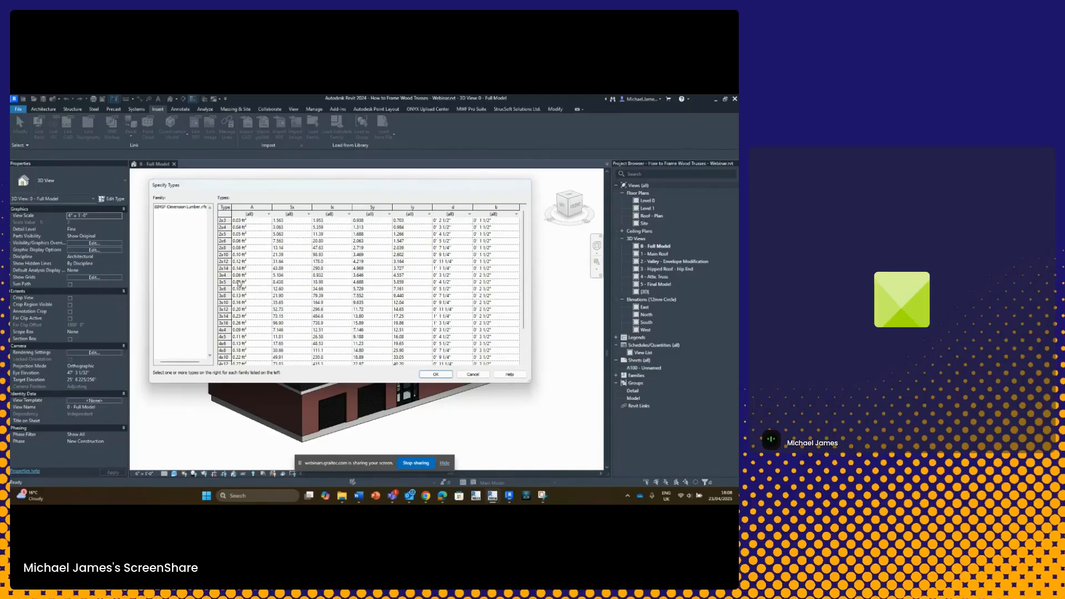
pyautogui.click(227, 220)
pyautogui.keyDown('shift'); pyautogui.click(226, 227); pyautogui.keyUp('shift')
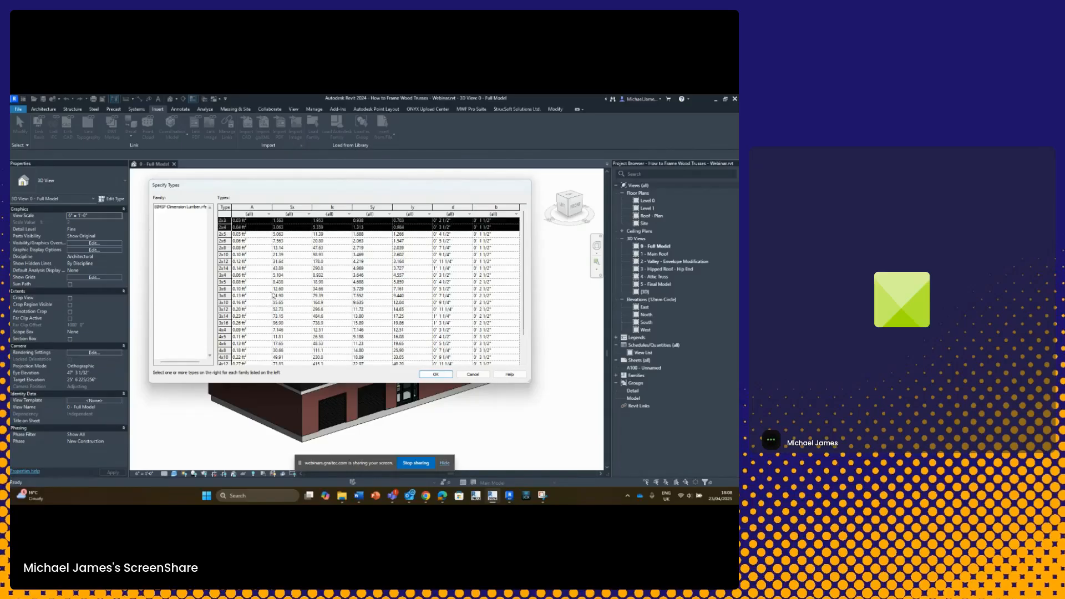
pyautogui.keyDown('ctrl'); pyautogui.click(227, 249); pyautogui.keyUp('ctrl')
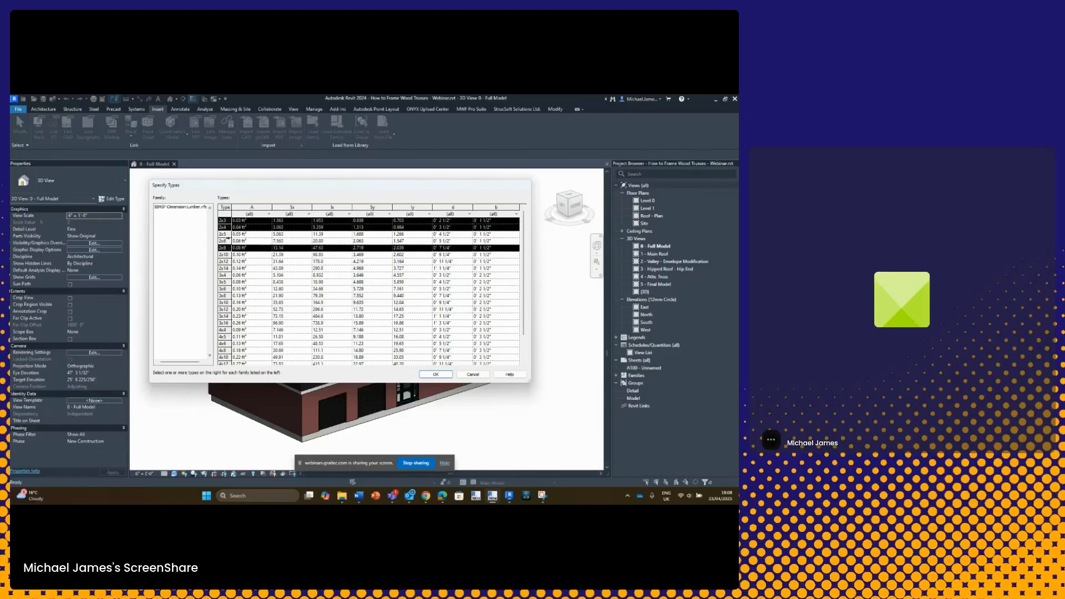
pyautogui.click(436, 374)
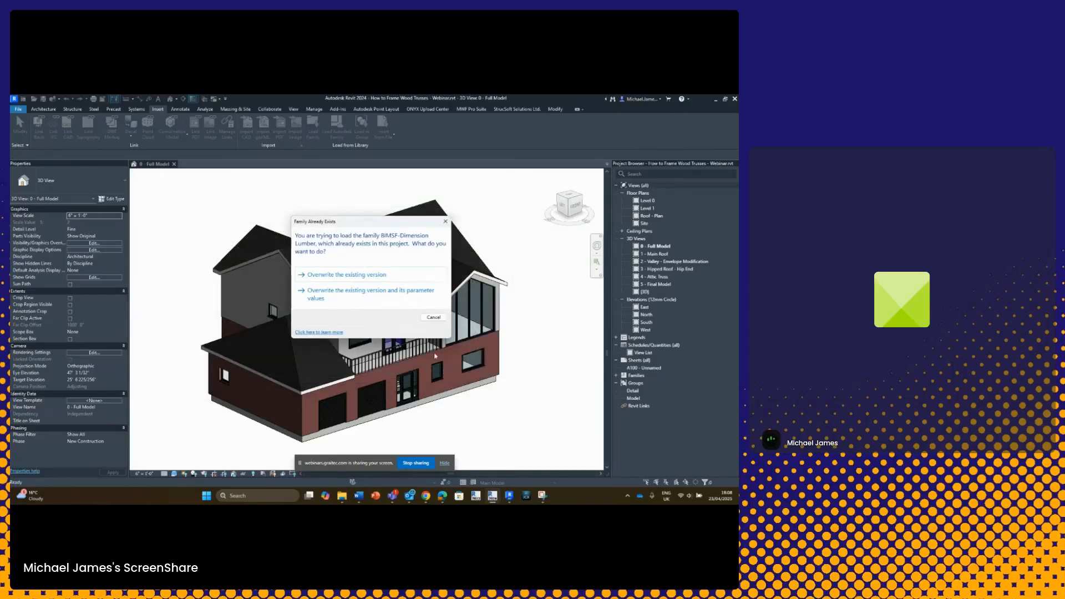
pyautogui.click(389, 301)
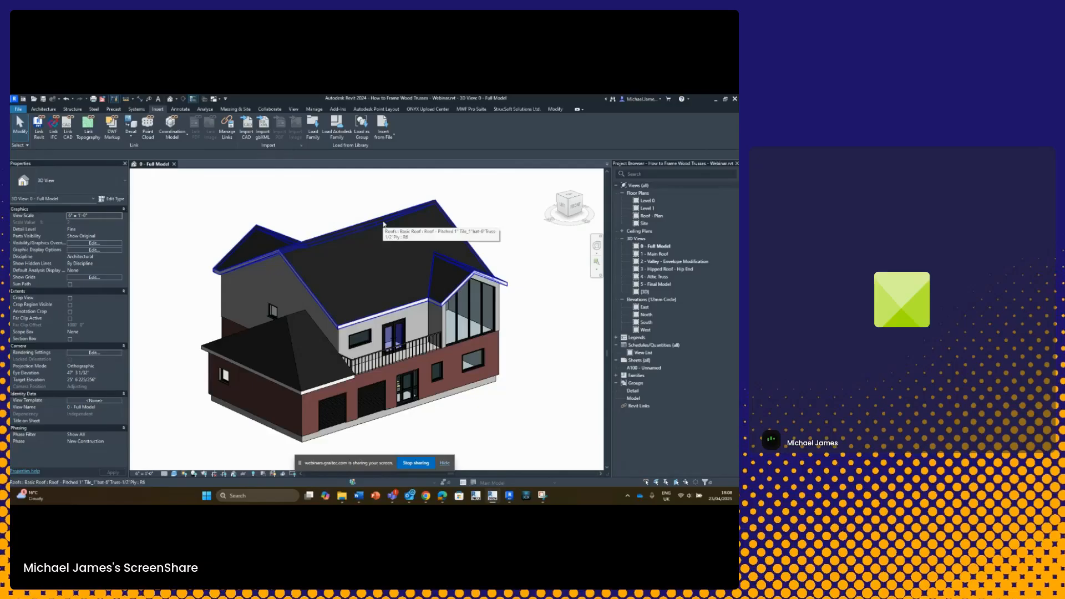
# Switch the MWF Pro Suite to the Truss Module.
pyautogui.click(473, 110)
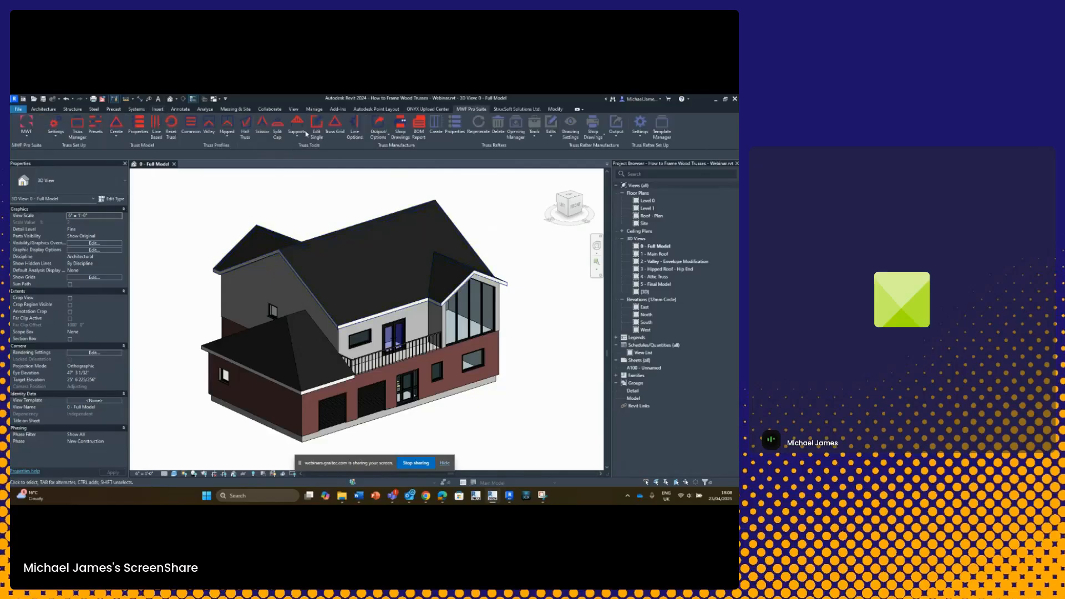
pyautogui.click(29, 131)
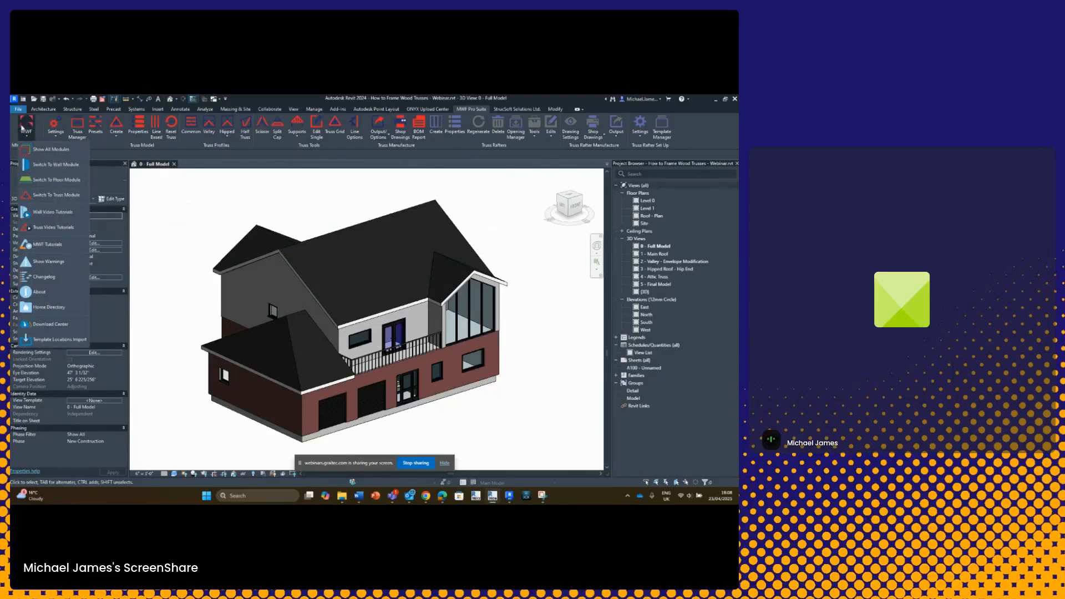
pyautogui.click(57, 195)
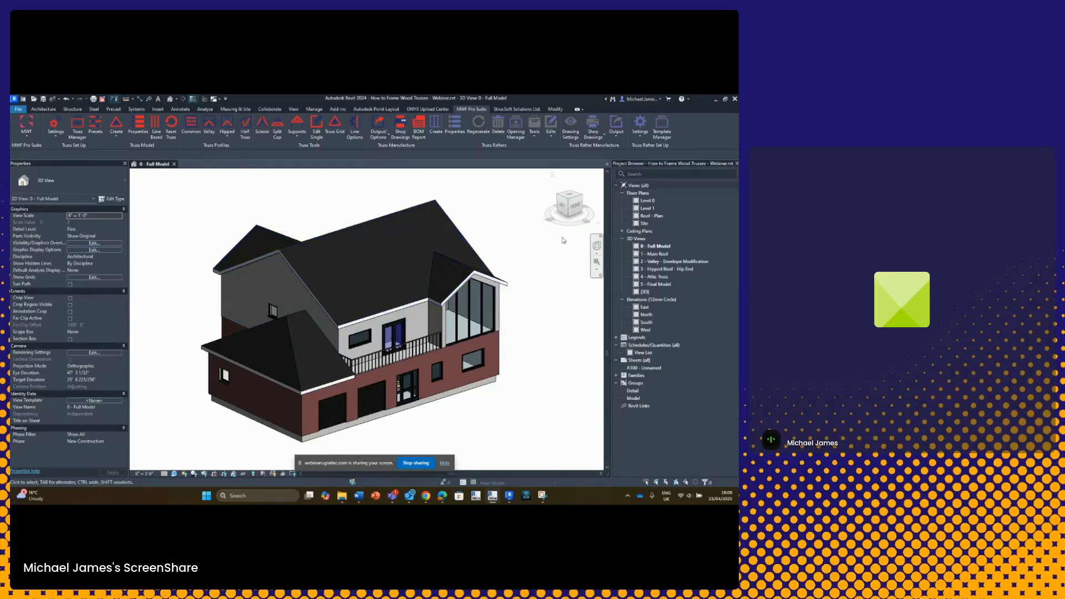
# Open the 1 - Main Roof 3D view and start creating truss envelopes for the main pitched roof.
pyautogui.doubleClick(658, 254)
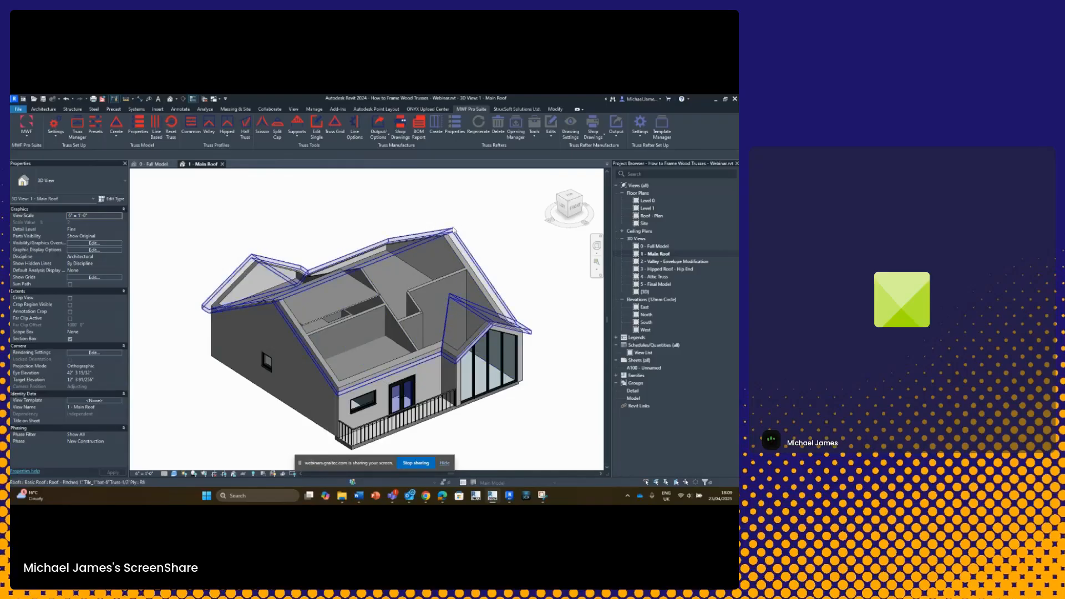
pyautogui.click(454, 230)
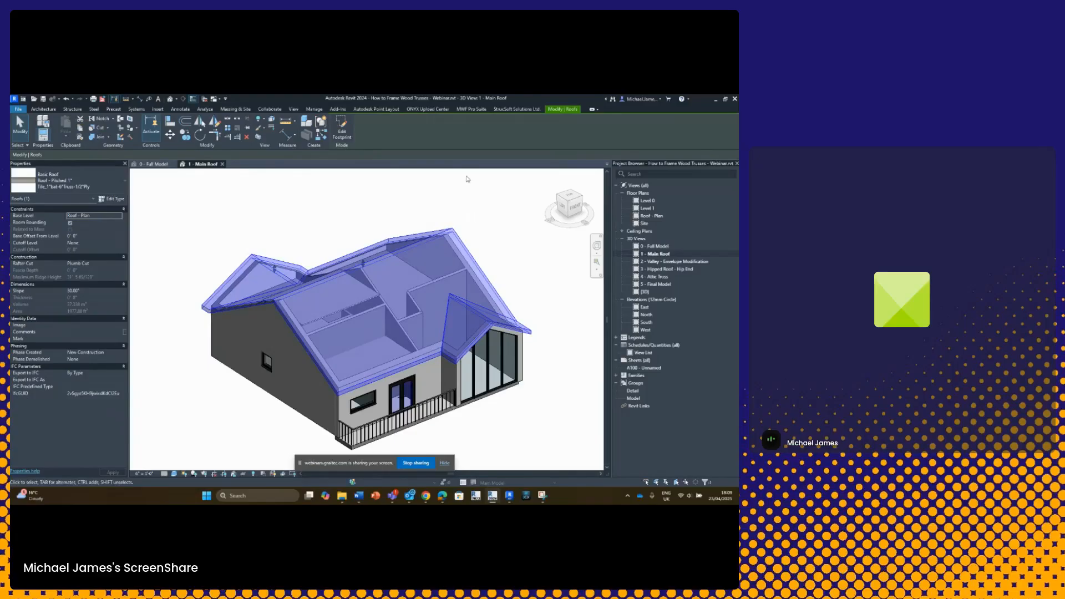
pyautogui.click(474, 109)
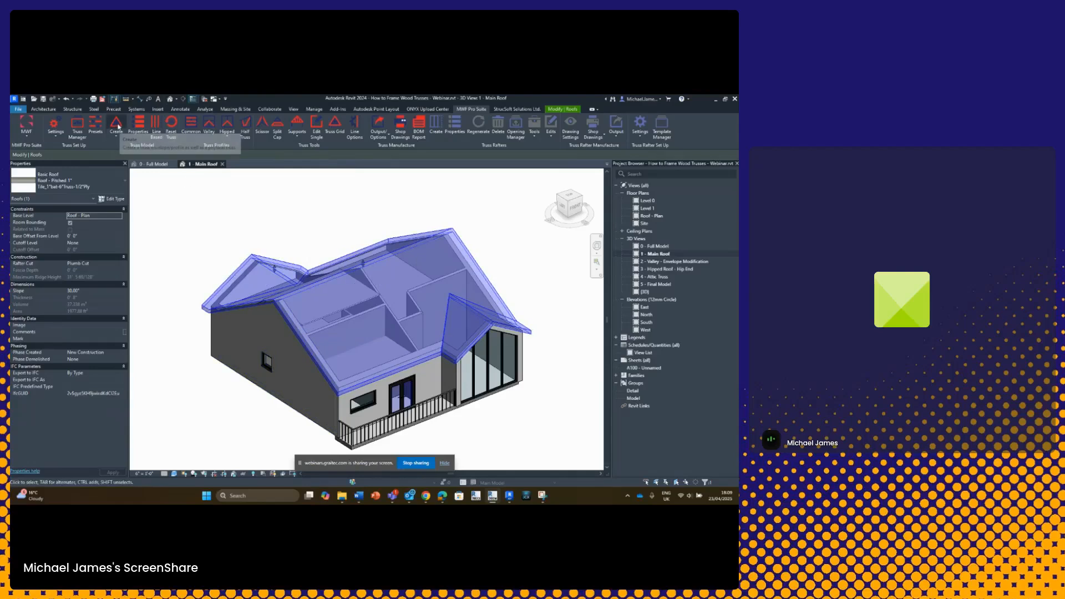
pyautogui.click(116, 124)
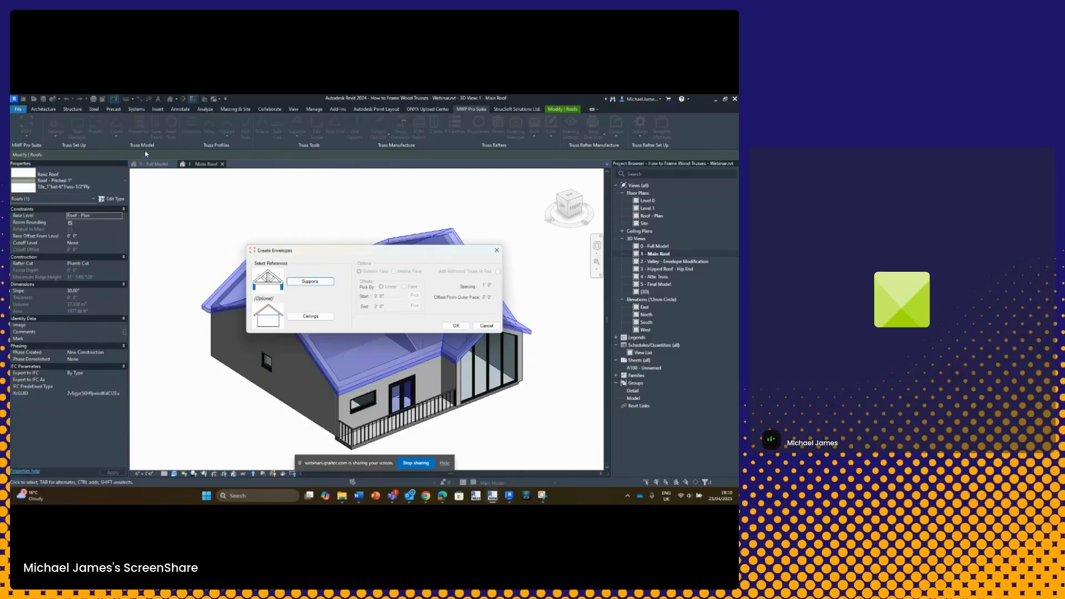
# Define the balcony-side exterior wall and the opposite exterior wall as the supports for the truss envelopes.
pyautogui.click(310, 282)
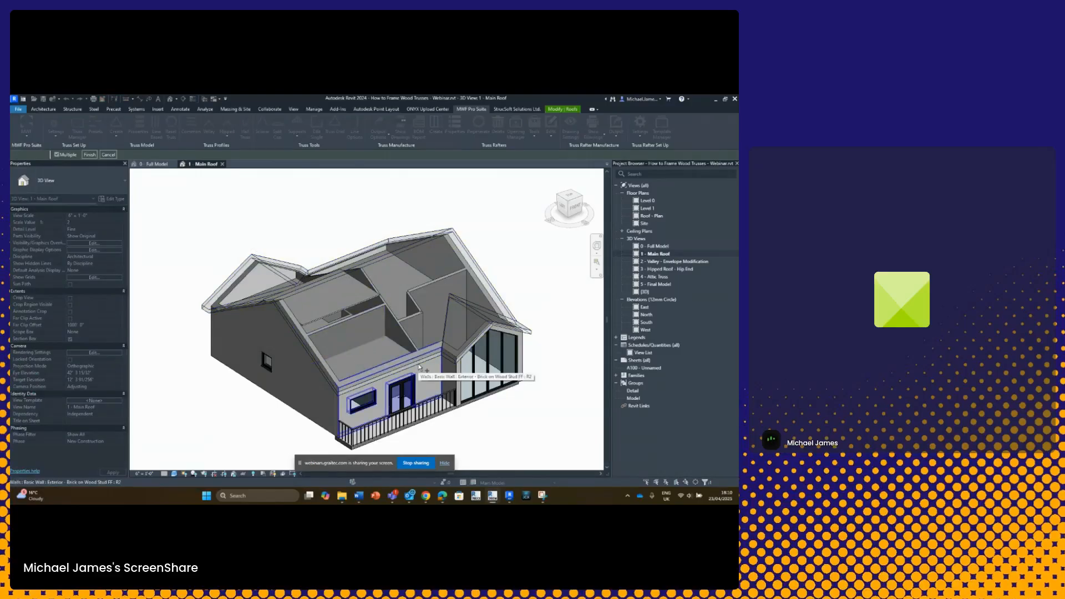
pyautogui.click(435, 388)
pyautogui.keyDown('shift'); pyautogui.moveTo(366, 371); pyautogui.dragTo(327, 372, button='middle'); pyautogui.keyUp('shift')
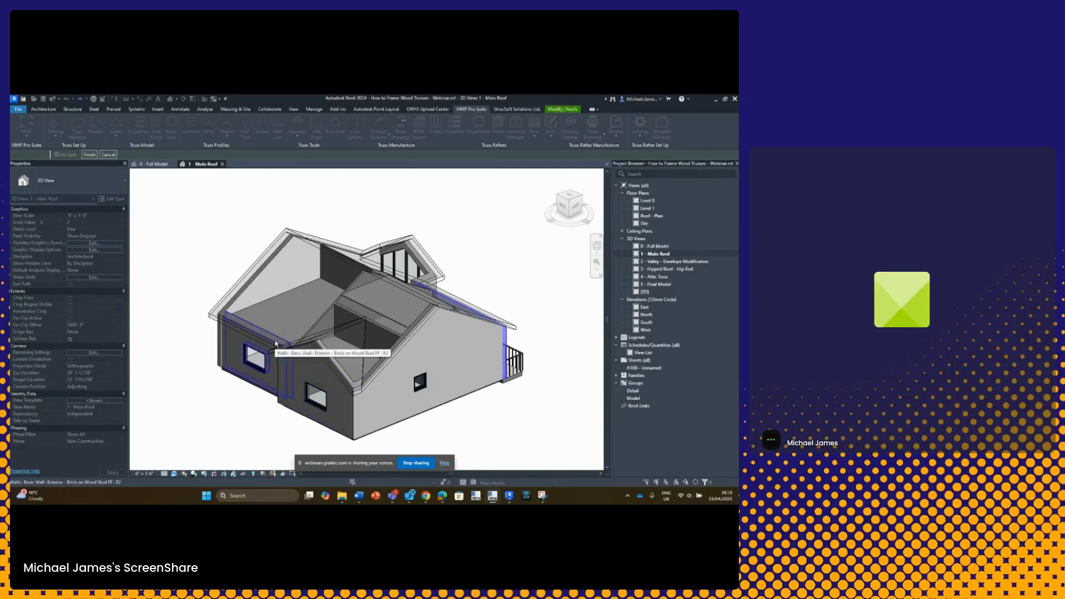
pyautogui.keyDown('ctrl'); pyautogui.click(275, 344); pyautogui.keyUp('ctrl')
pyautogui.keyDown('shift'); pyautogui.moveTo(276, 344); pyautogui.dragTo(333, 310, button='middle'); pyautogui.keyUp('shift')
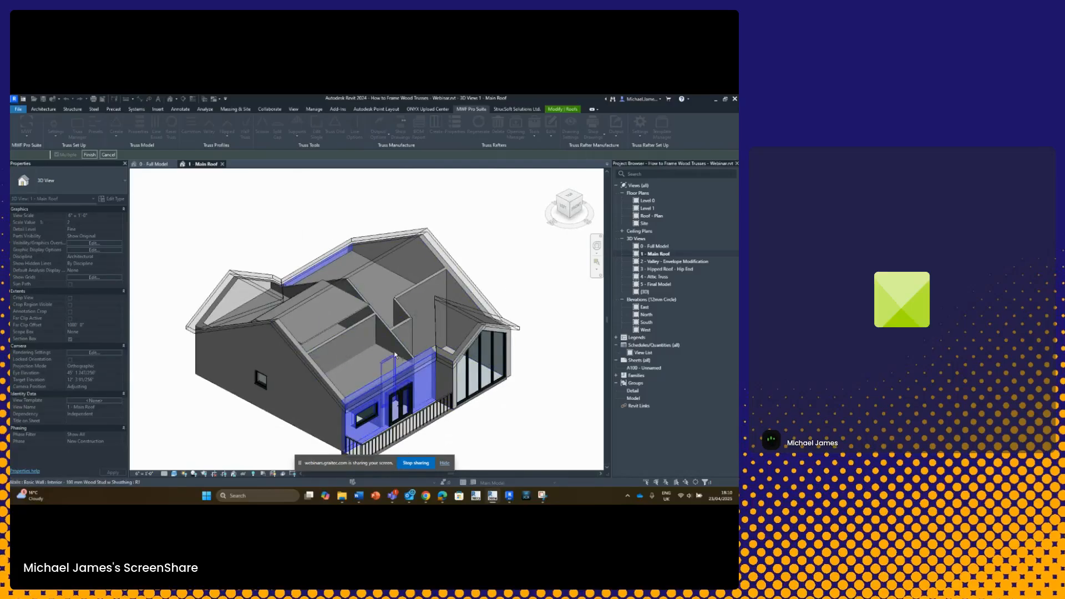
pyautogui.click(89, 155)
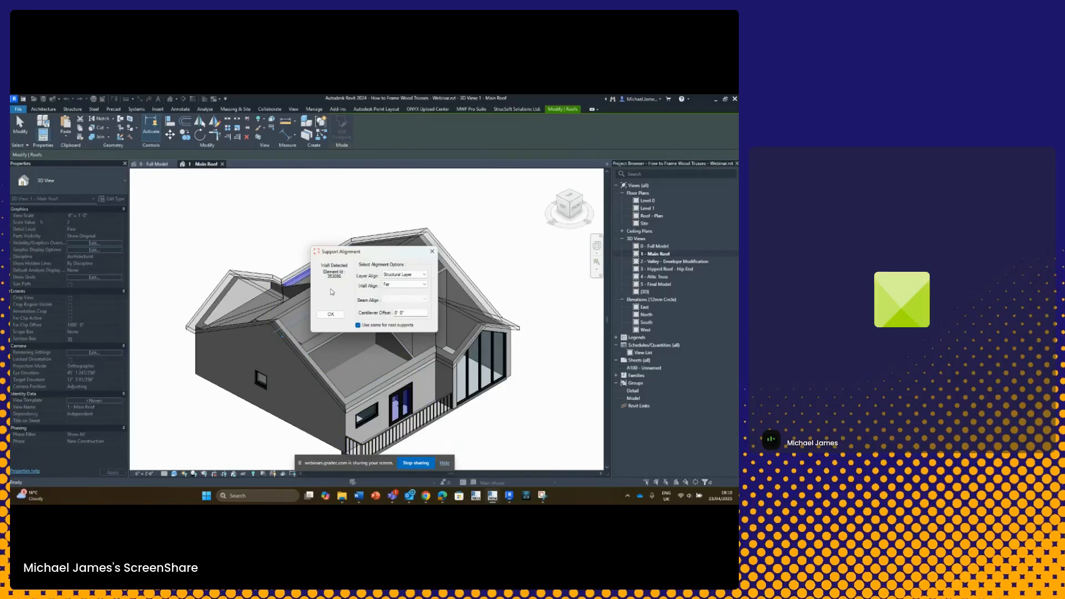
# Align the supports to the Structural Layer with the wall alignment set to Far, and accept the alignment.
pyautogui.moveTo(369, 256); pyautogui.dragTo(229, 210)
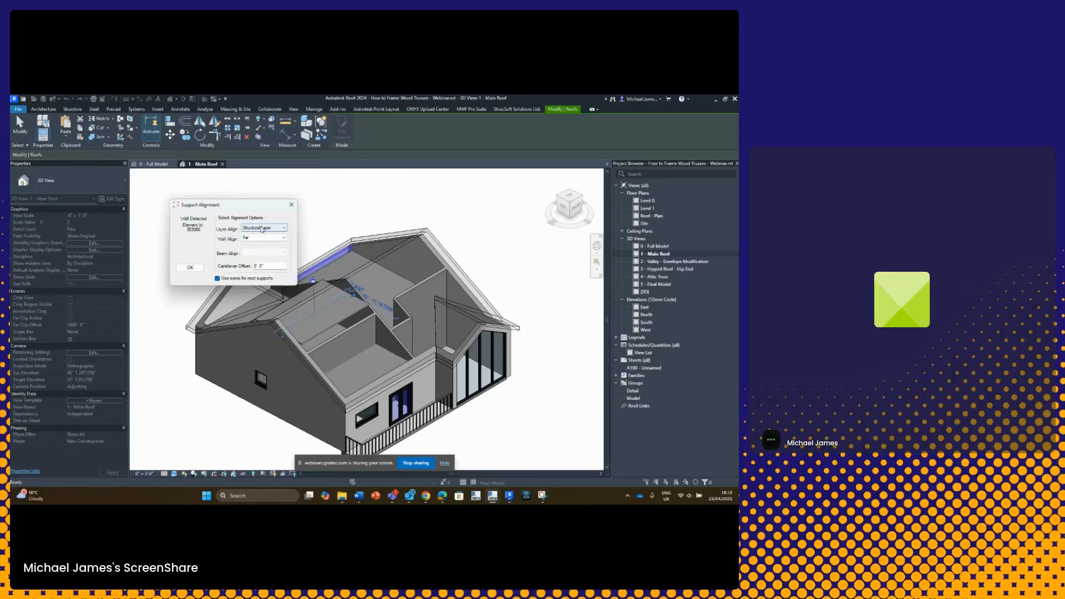
pyautogui.click(268, 229)
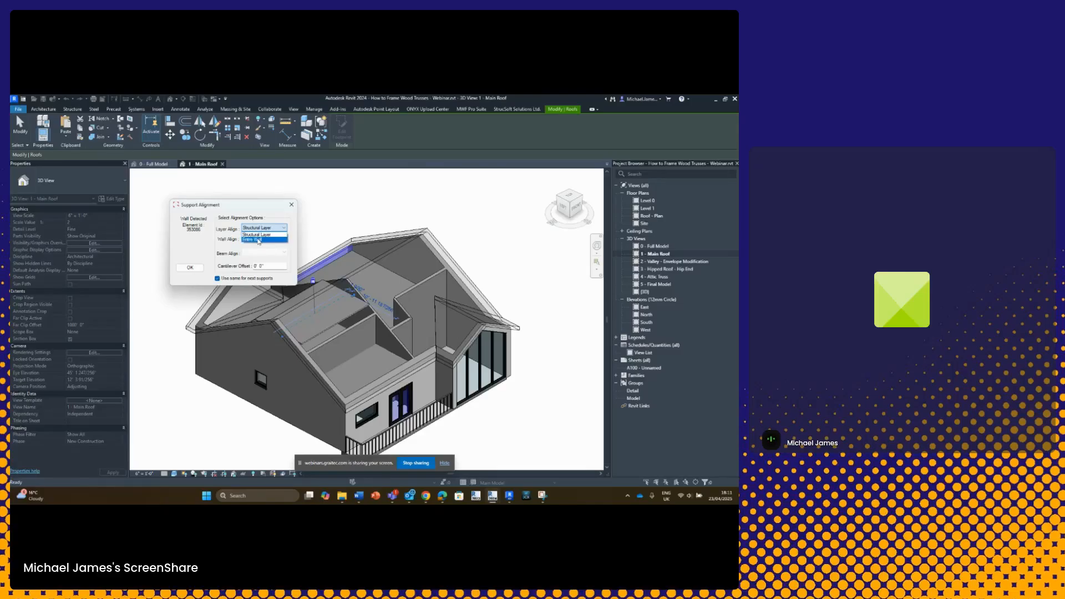
pyautogui.click(259, 240)
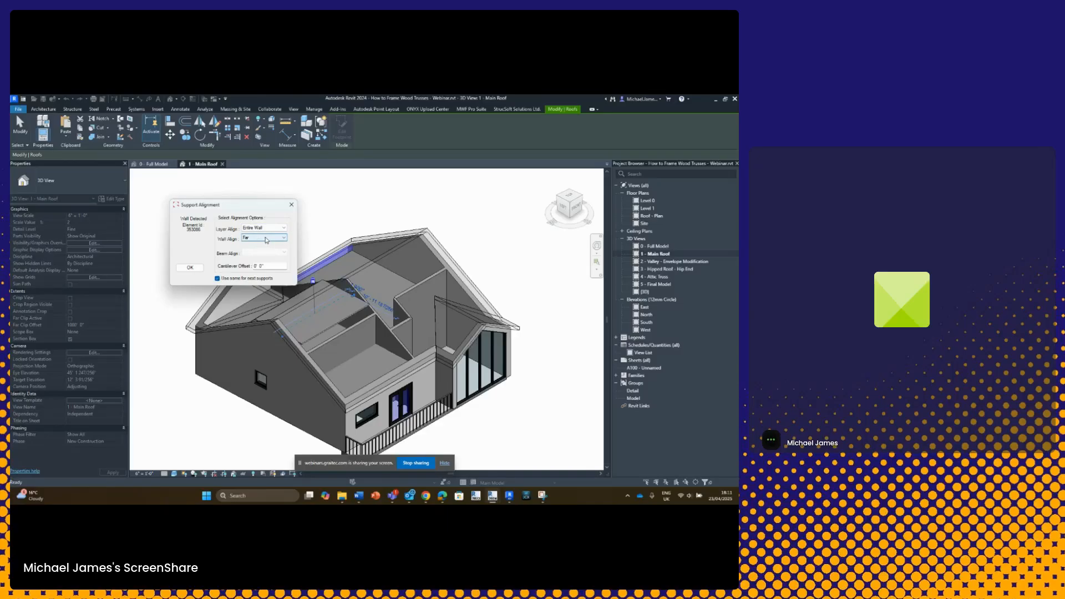
pyautogui.click(282, 228)
pyautogui.click(283, 237)
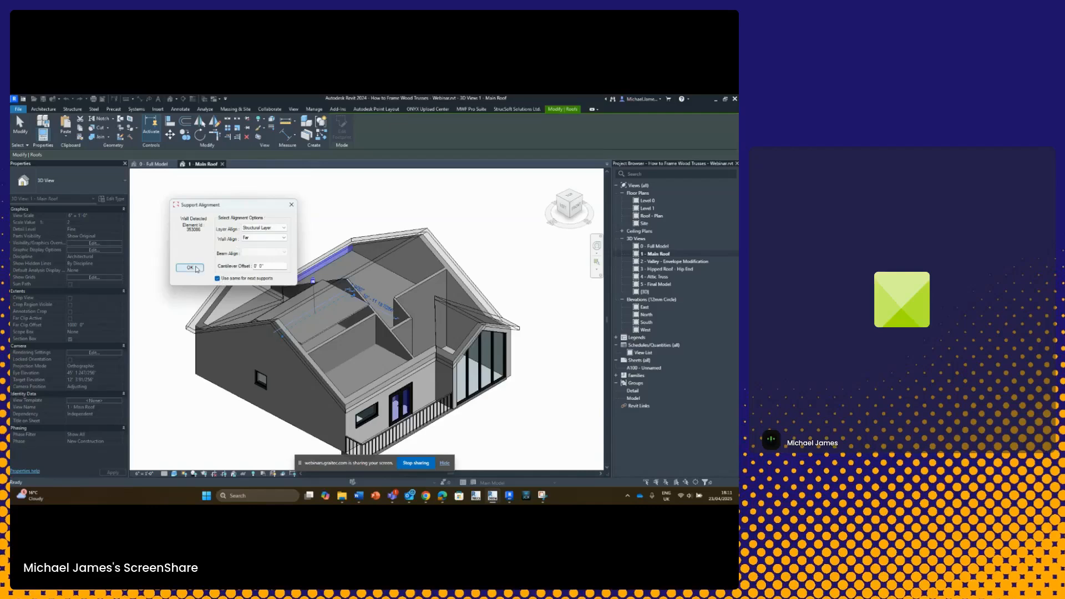
pyautogui.click(190, 267)
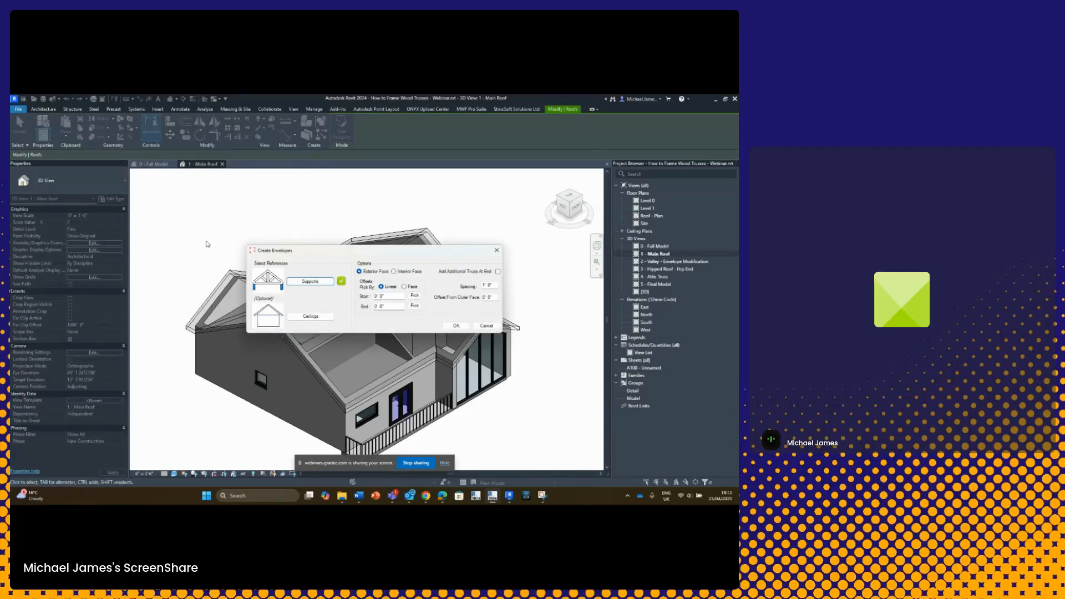
# Complete the optional ceiling reference and set the envelope offsets to be picked by Face, leaving the start offset unpicked.
pyautogui.click(303, 317)
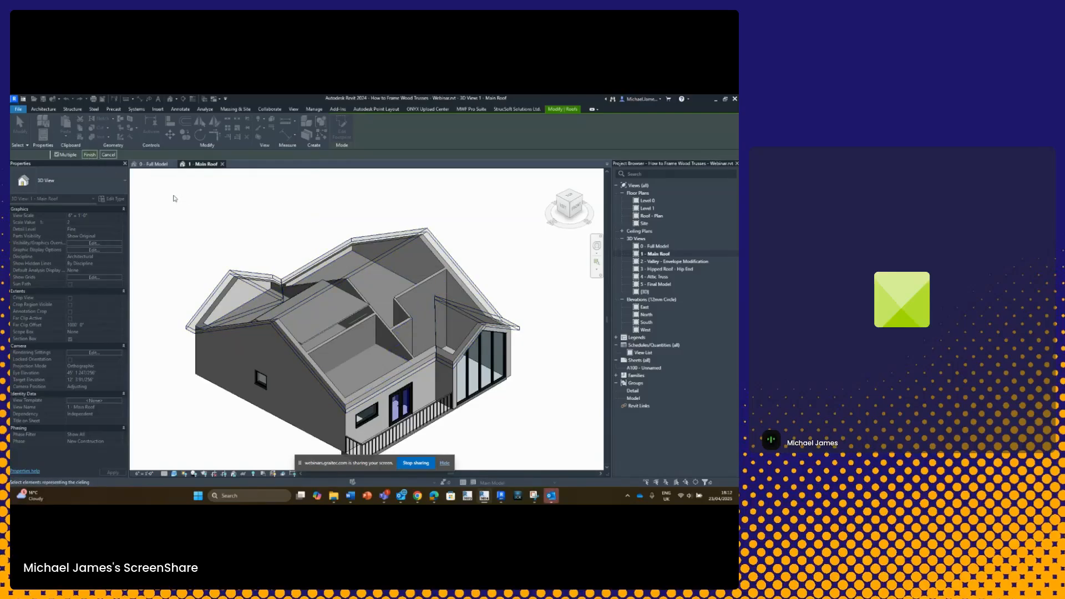
pyautogui.click(90, 154)
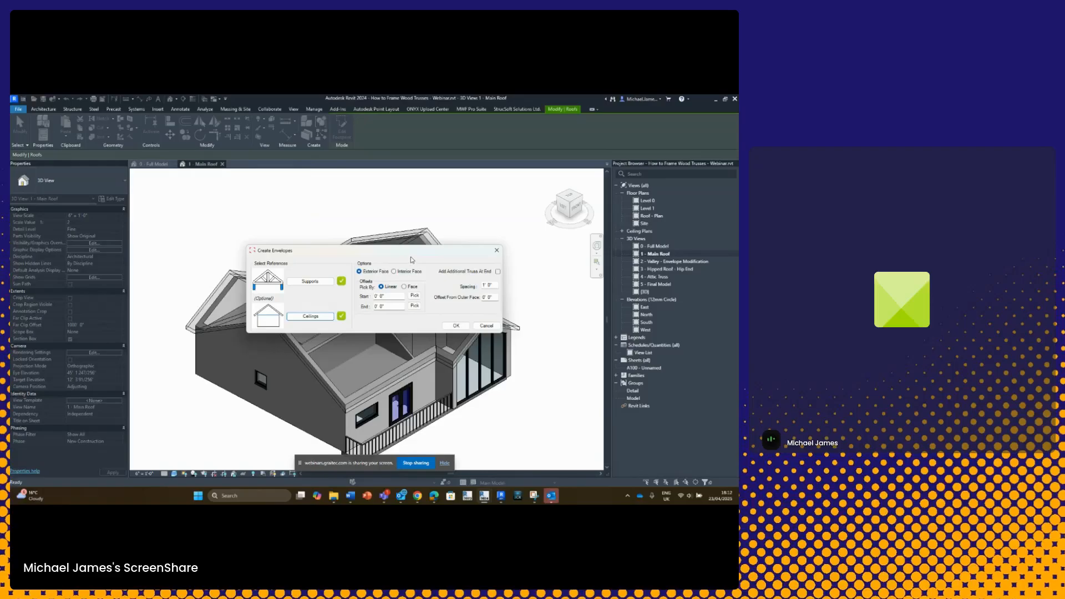
pyautogui.moveTo(410, 254); pyautogui.dragTo(538, 167)
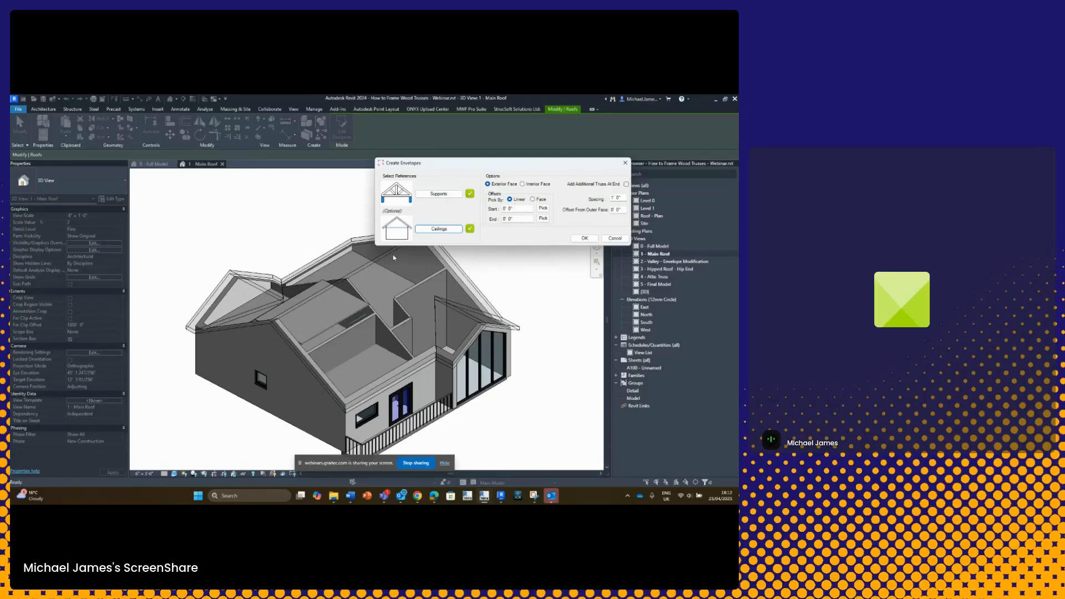
pyautogui.click(532, 200)
pyautogui.click(543, 208)
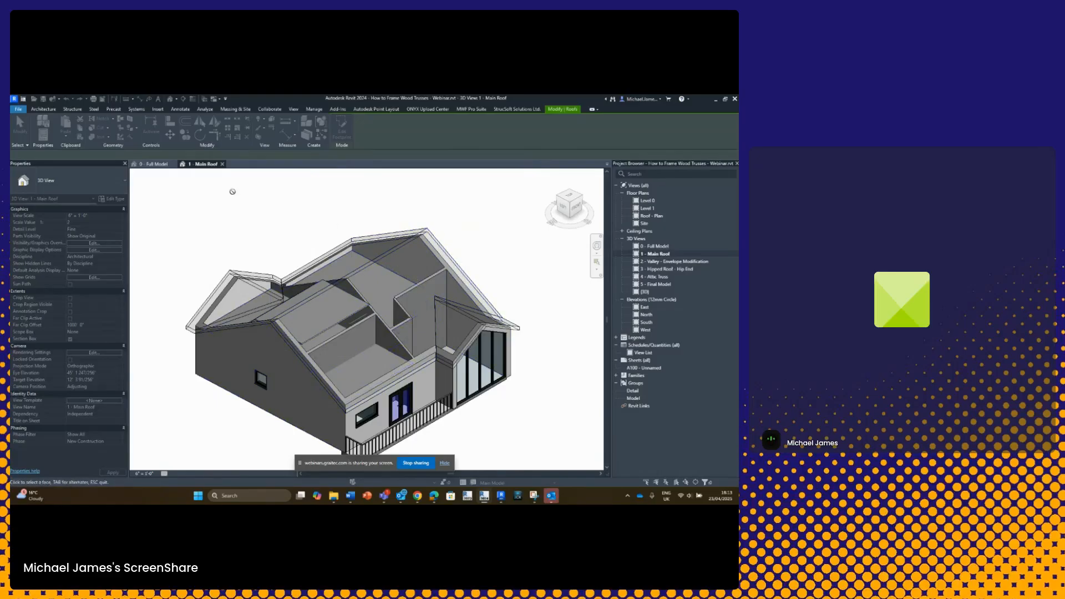
pyautogui.press('Escape')
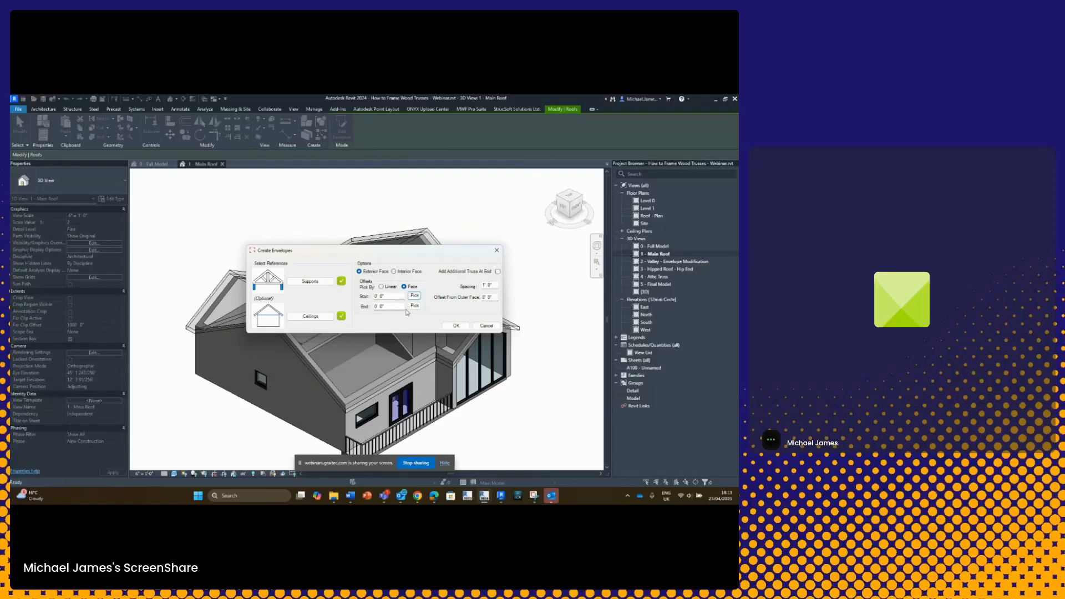
# Set the truss spacing to 2' and create the envelopes for the main roof.
pyautogui.click(483, 285)
pyautogui.press('BackSpace')
pyautogui.write('2')
pyautogui.click(456, 326)
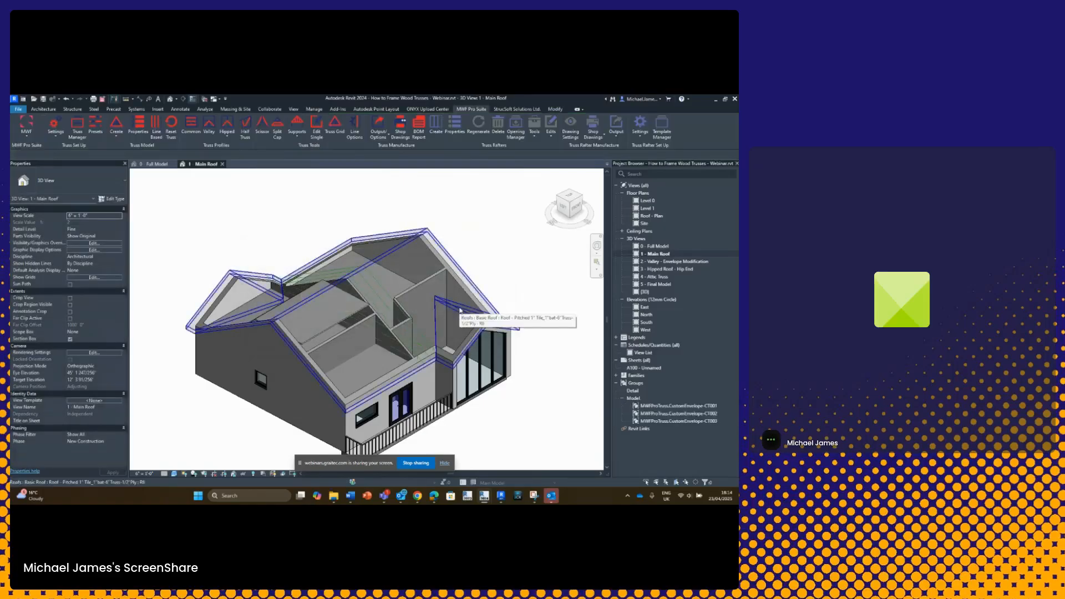
# Examine the generated truss envelopes from several angles where they cross the middle of the main roof.
pyautogui.scroll(6, 372, 291)
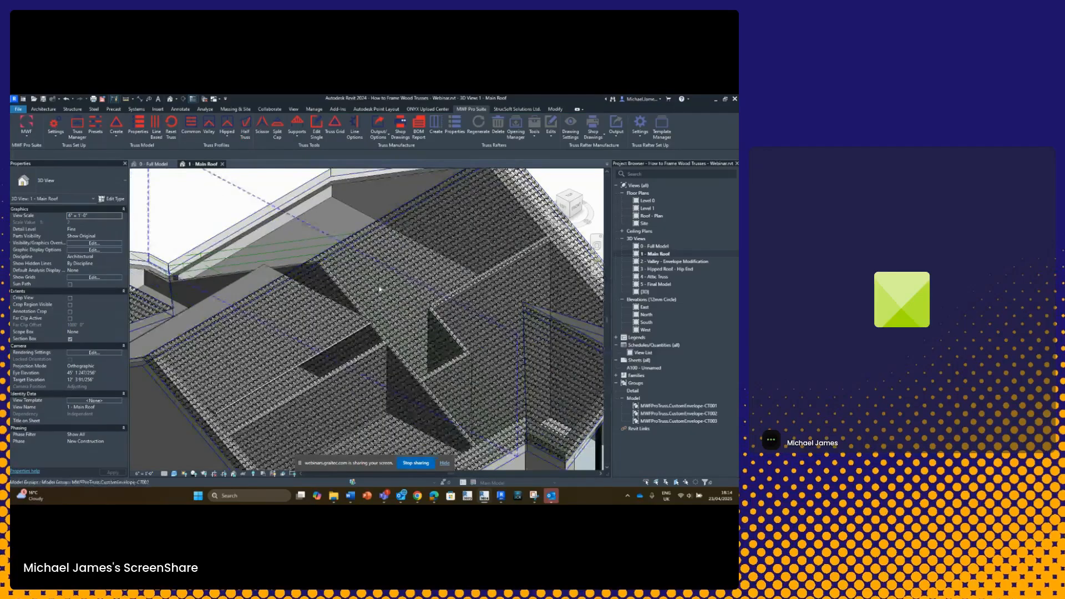
pyautogui.keyDown('shift'); pyautogui.moveTo(406, 291); pyautogui.dragTo(284, 318, button='middle'); pyautogui.keyUp('shift')
pyautogui.scroll(-5, 284, 317)
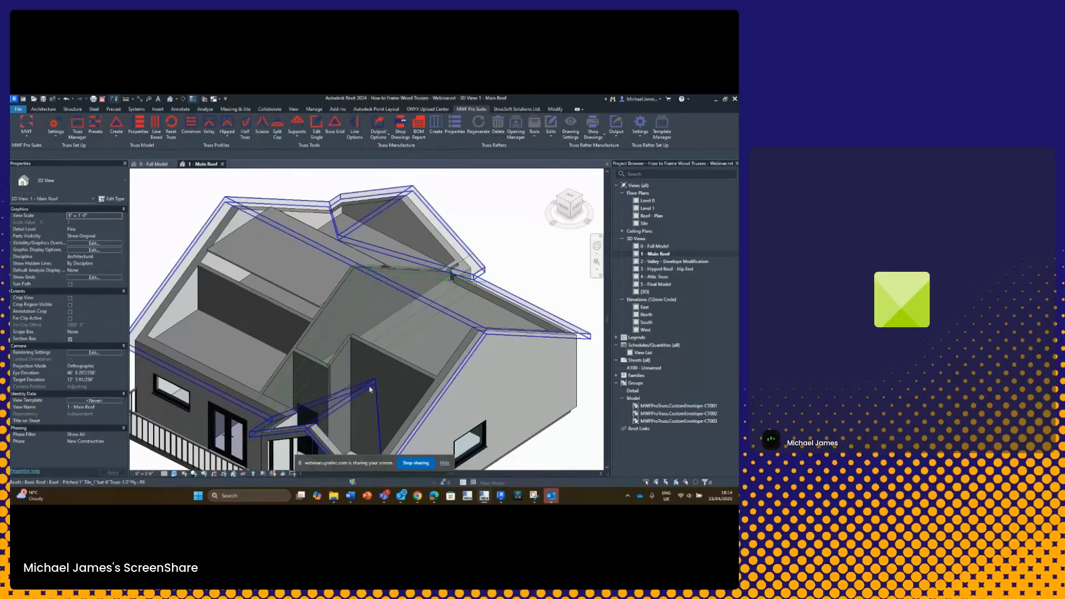
pyautogui.moveTo(370, 389); pyautogui.dragTo(383, 309, button='middle')
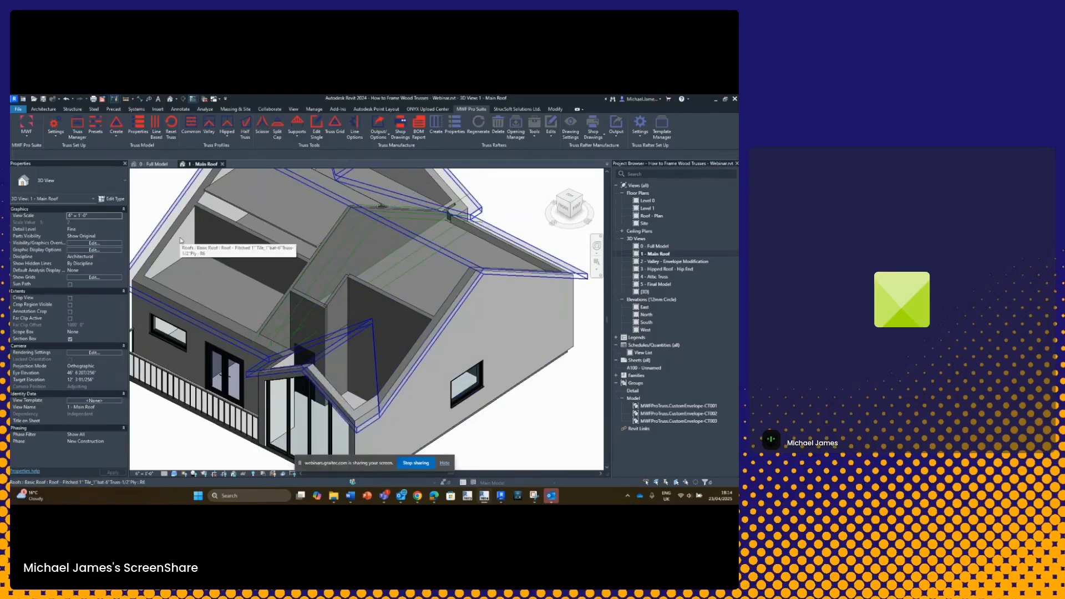
pyautogui.scroll(2, 379, 316)
pyautogui.moveTo(379, 316)
pyautogui.keyDown('shift'); pyautogui.mouseDown(button='middle')
pyautogui.moveTo(405, 347)
pyautogui.moveTo(388, 318)
pyautogui.mouseUp(button='middle'); pyautogui.keyUp('shift')
pyautogui.click(361, 301)
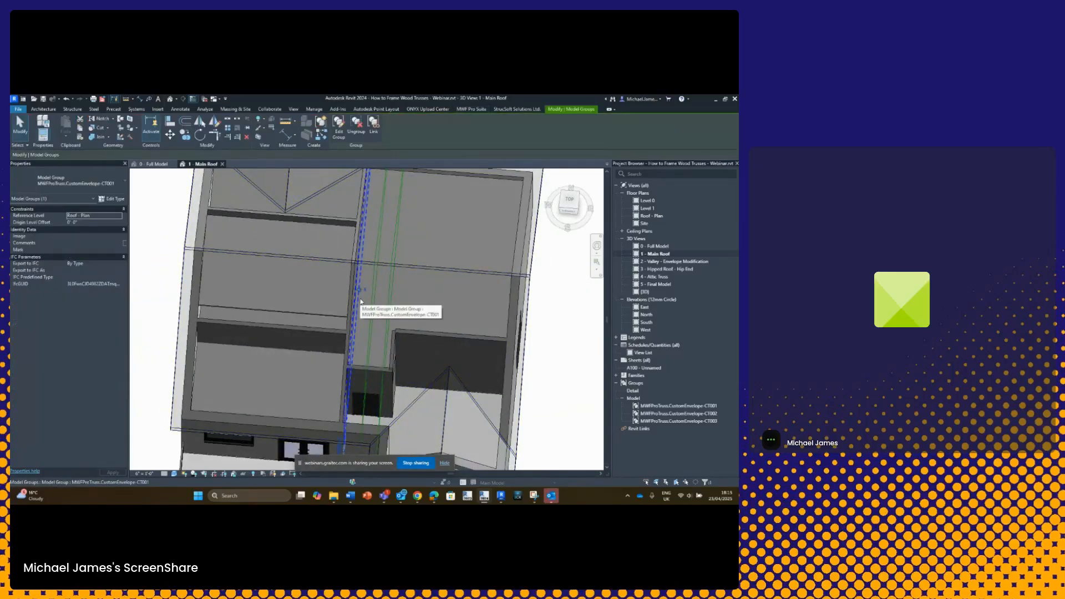
pyautogui.keyDown('shift'); pyautogui.moveTo(361, 301); pyautogui.dragTo(391, 291, button='middle'); pyautogui.keyUp('shift')
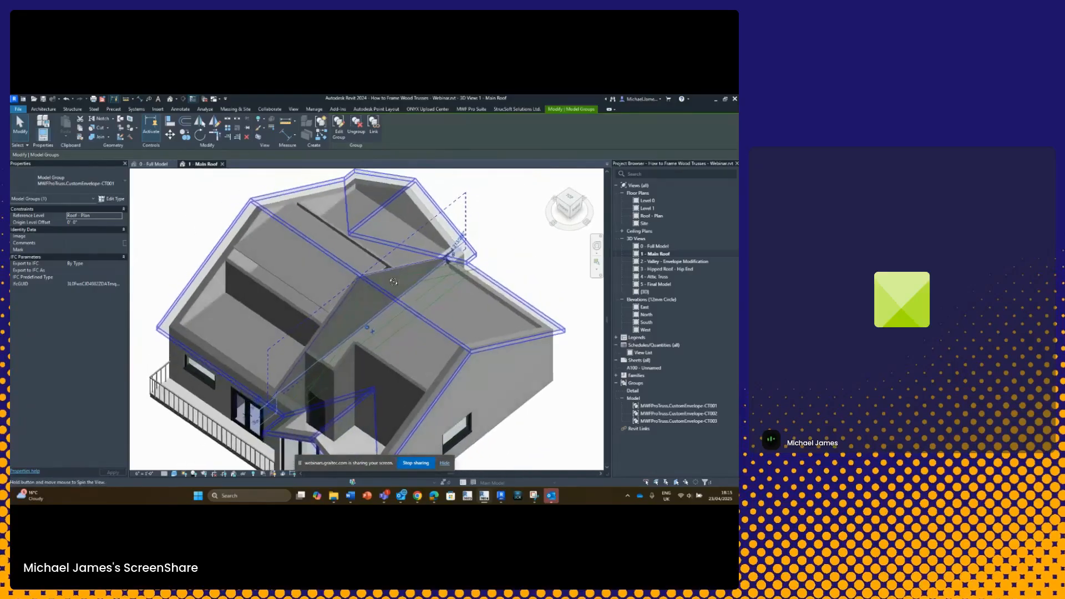
pyautogui.click(505, 265)
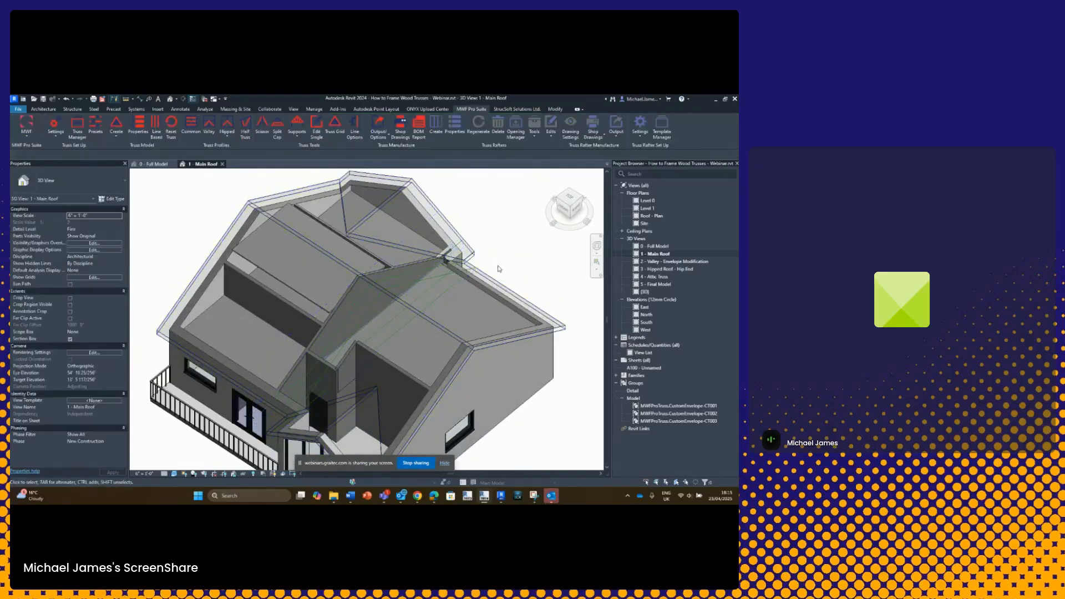
# Isolate the truss envelope group in the middle of the main roof and view its profile from the right side.
pyautogui.click(404, 289)
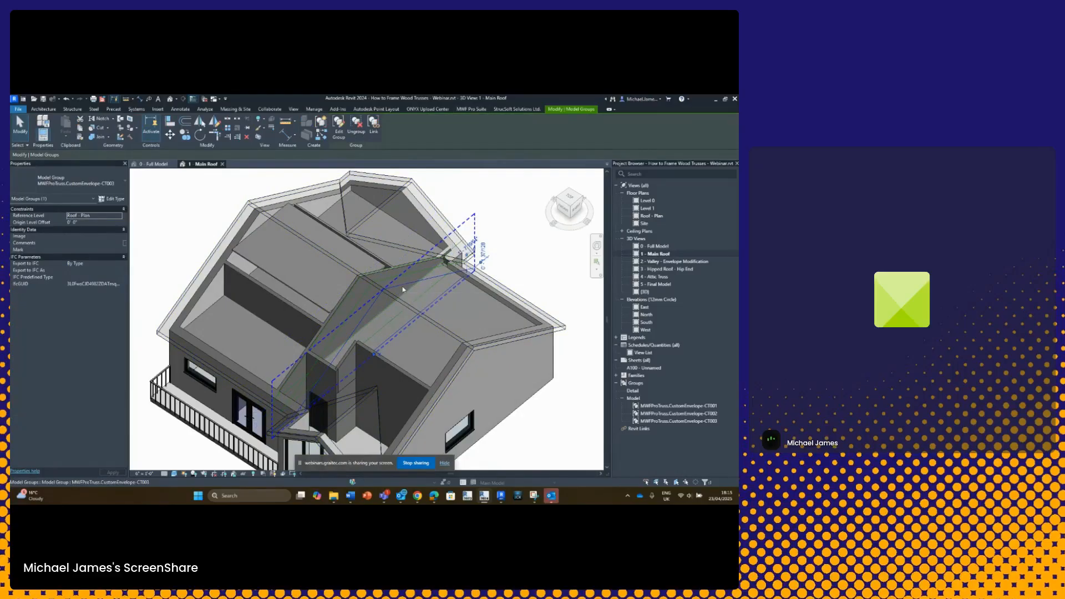
pyautogui.press('h')
pyautogui.press('i')
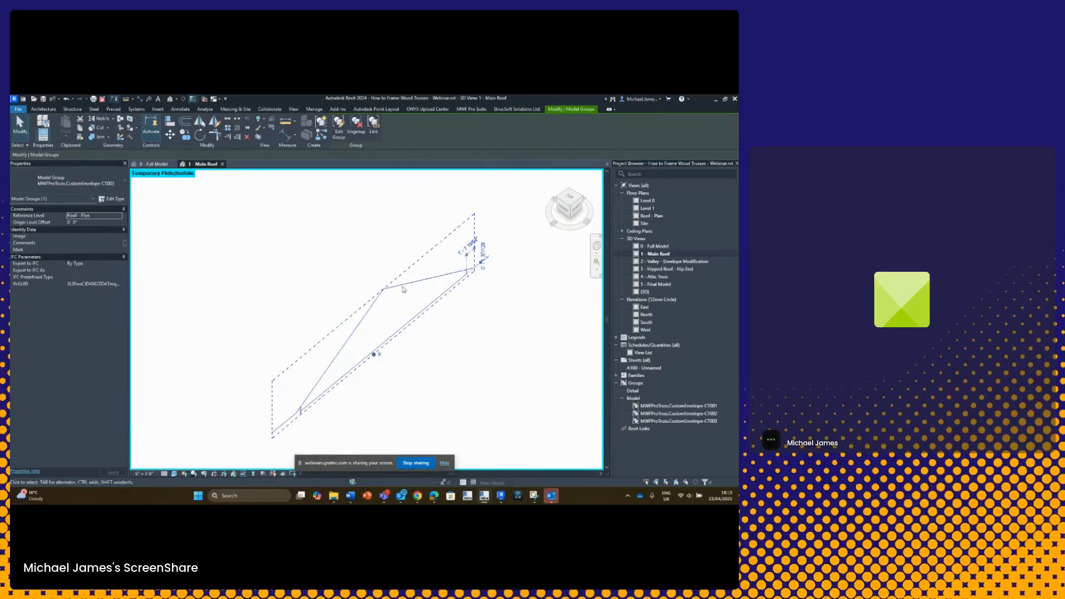
pyautogui.click(576, 208)
pyautogui.scroll(3, 340, 312)
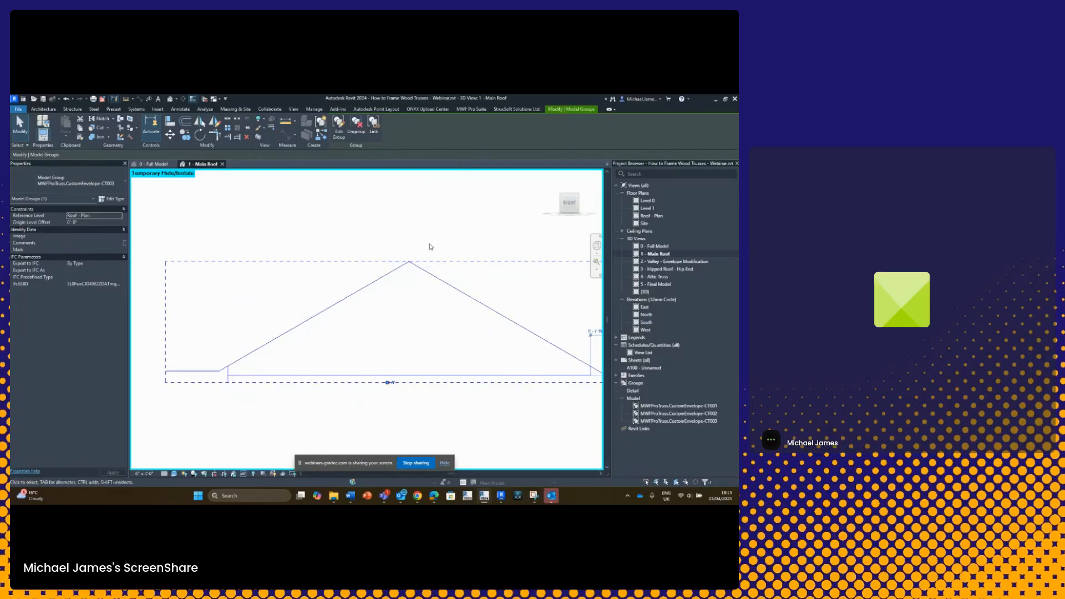
# Edit the isolated envelope group and delete the stray horizontal line extending outward from the eave, finishing the group edit.
pyautogui.click(238, 345)
pyautogui.click(256, 355)
pyautogui.click(339, 133)
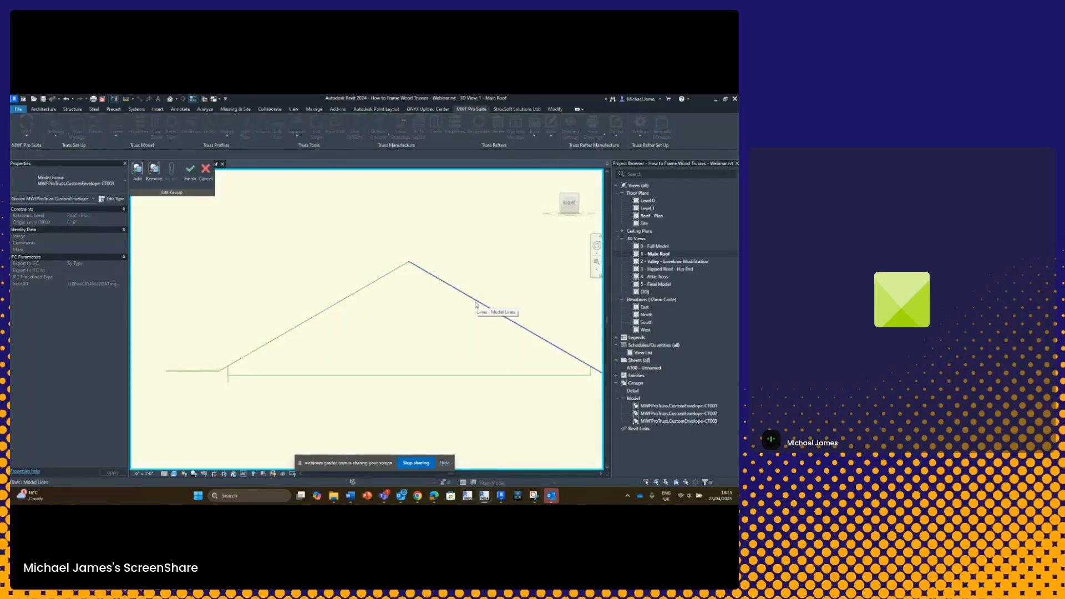
pyautogui.click(205, 371)
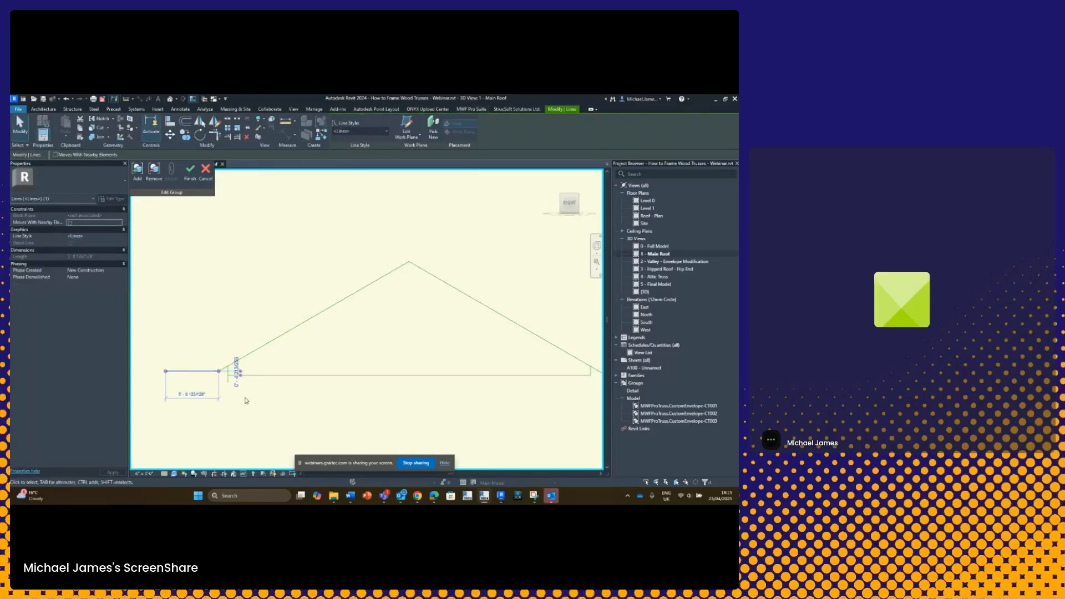
pyautogui.click(247, 402)
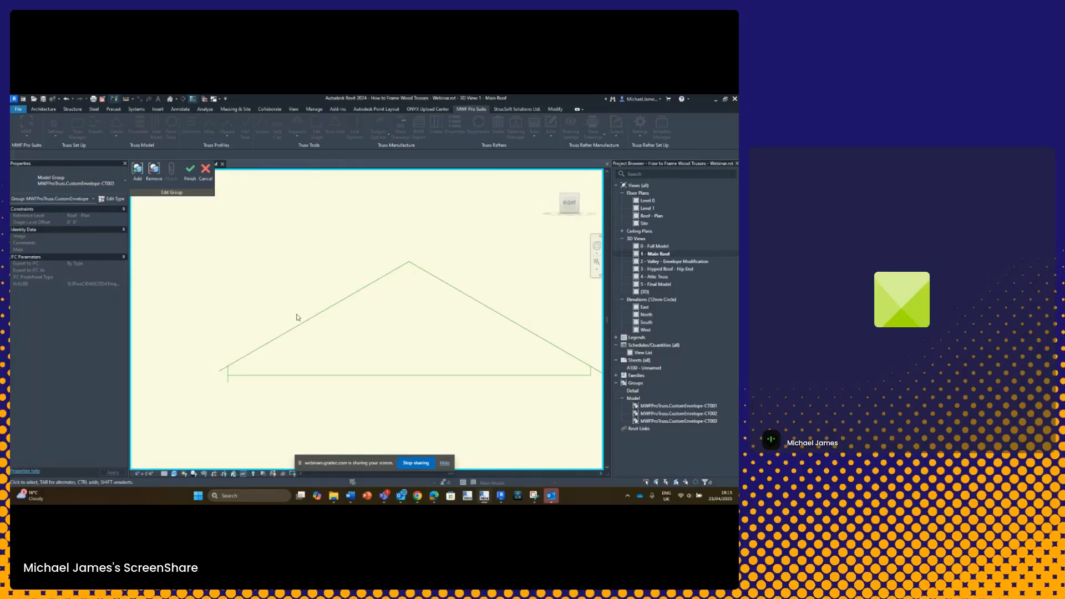
pyautogui.click(189, 171)
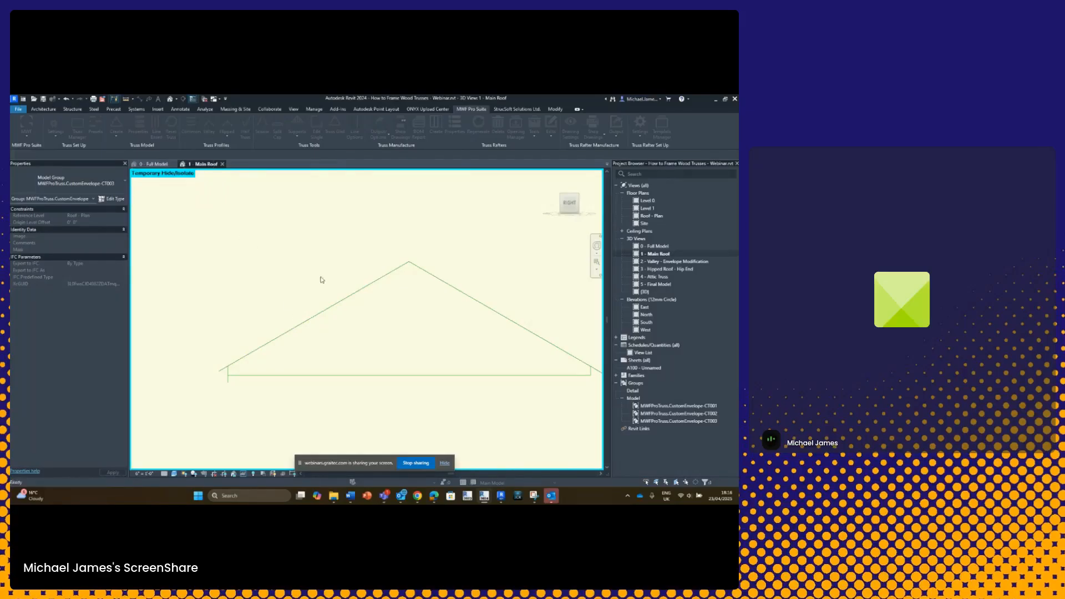
pyautogui.click(349, 238)
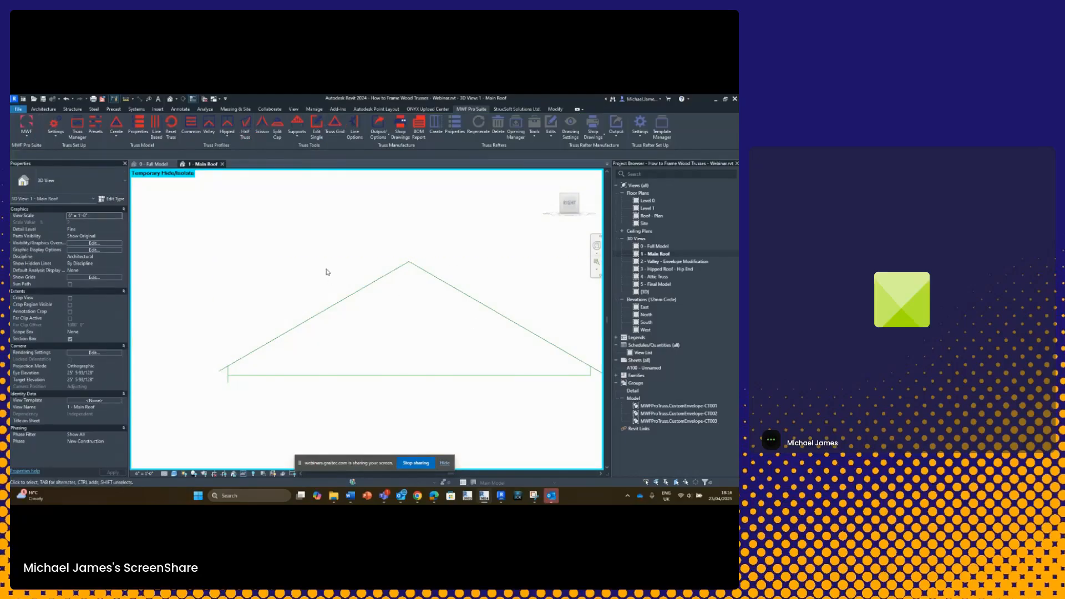
# Reset the temporary isolation and, in the top view, delete the two truss envelope groups left of the rightmost one on the main roof.
pyautogui.press('h')
pyautogui.press('r')
pyautogui.moveTo(350, 267)
pyautogui.keyDown('shift'); pyautogui.mouseDown(button='middle')
pyautogui.moveTo(423, 383)
pyautogui.moveTo(415, 363)
pyautogui.mouseUp(button='middle'); pyautogui.keyUp('shift')
pyautogui.click(571, 198)
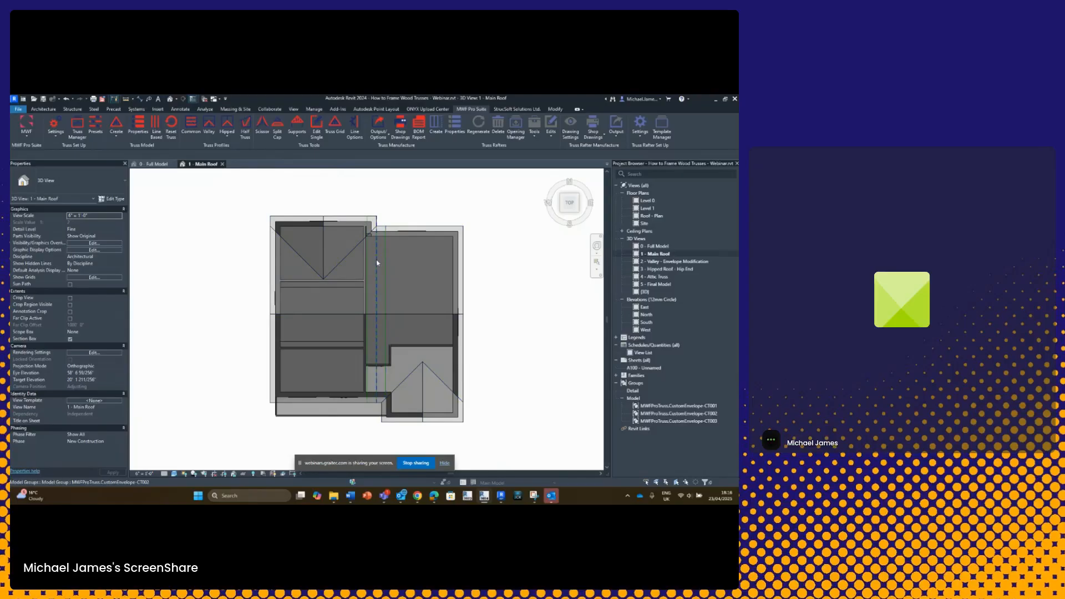
pyautogui.click(377, 263)
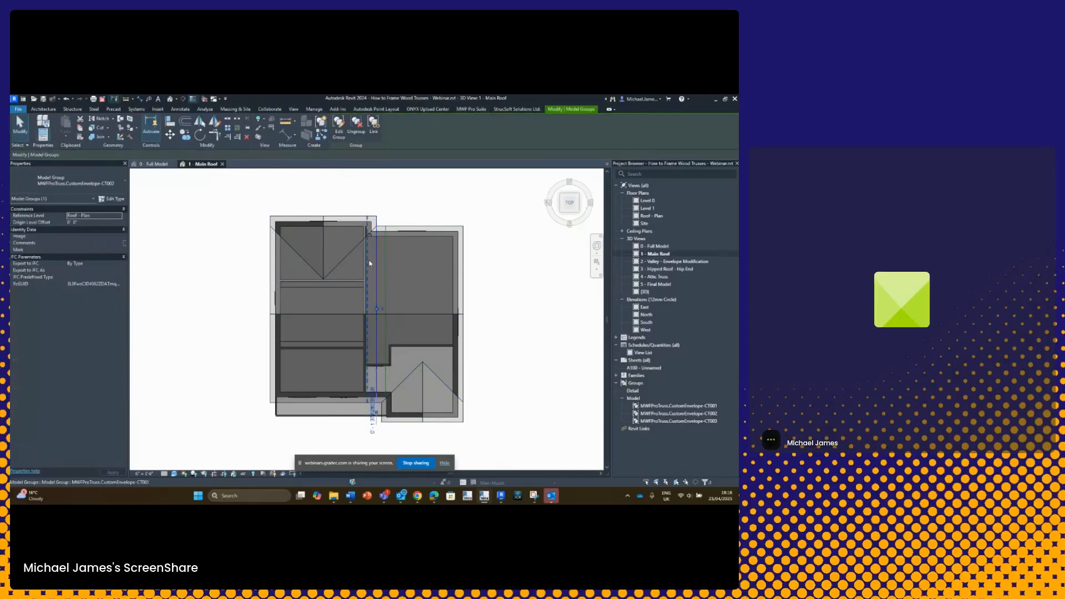
pyautogui.click(368, 261)
# Create a linear array of the remaining truss envelope group with 10 items spaced 2' apart toward the left gable end.
pyautogui.click(385, 264)
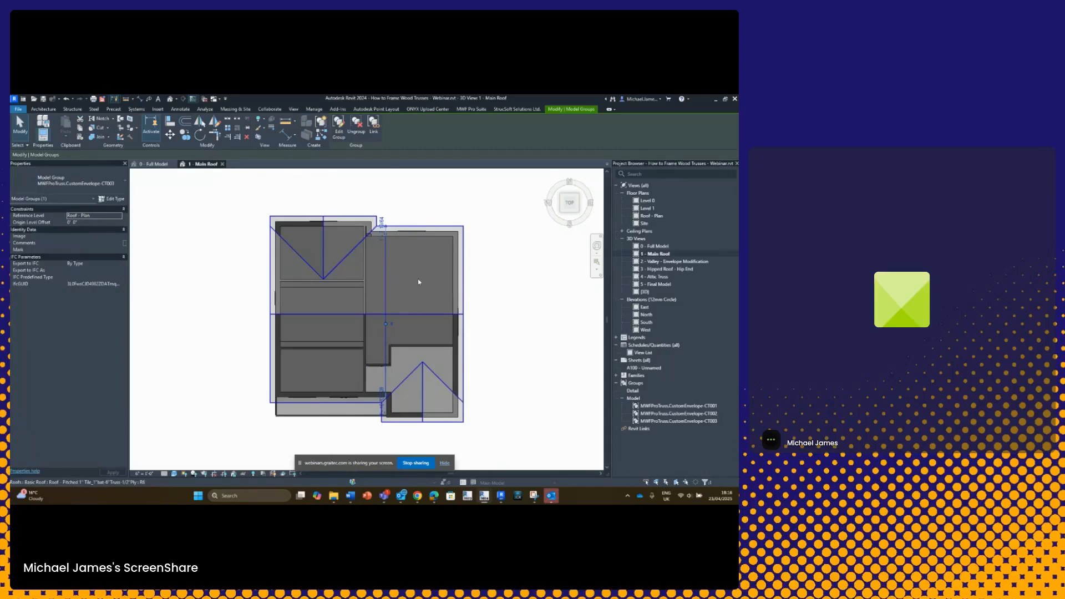
pyautogui.scroll(2, 391, 303)
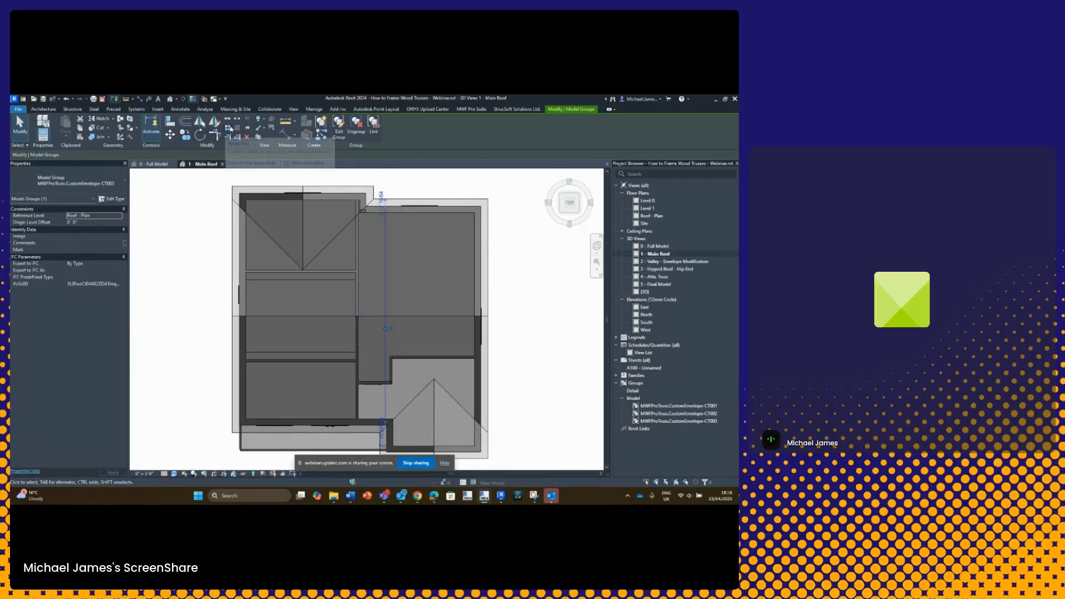
pyautogui.click(229, 129)
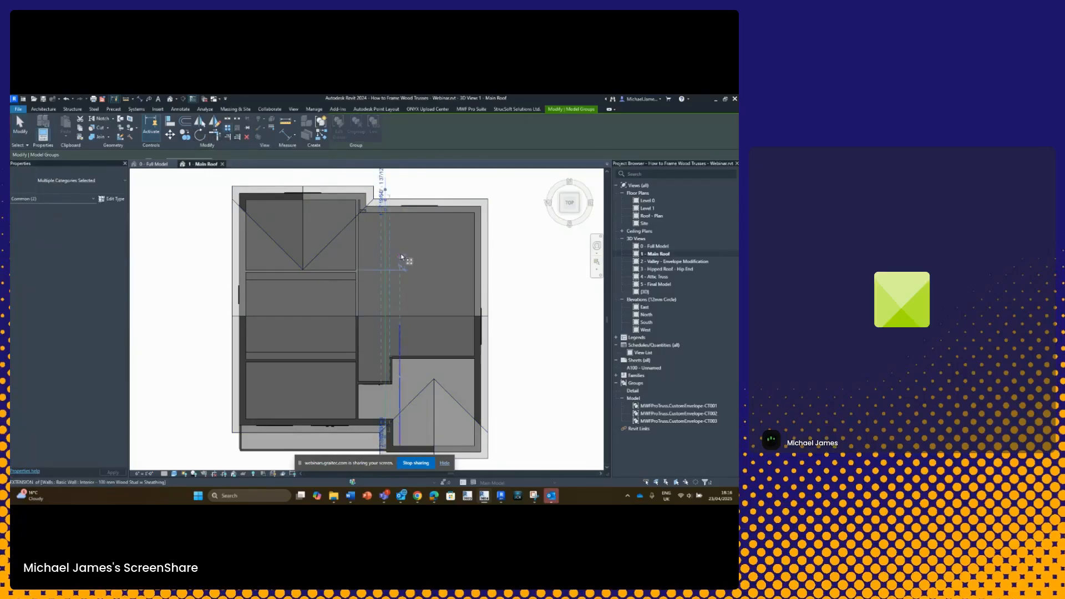
pyautogui.scroll(1, 366, 204)
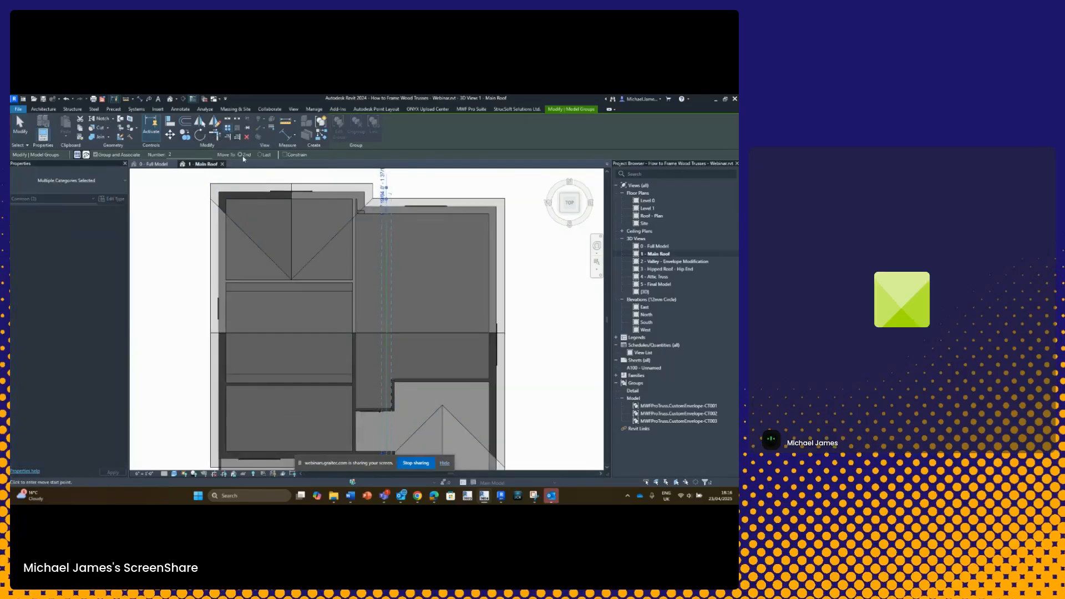
pyautogui.doubleClick(180, 154)
pyautogui.write('10')
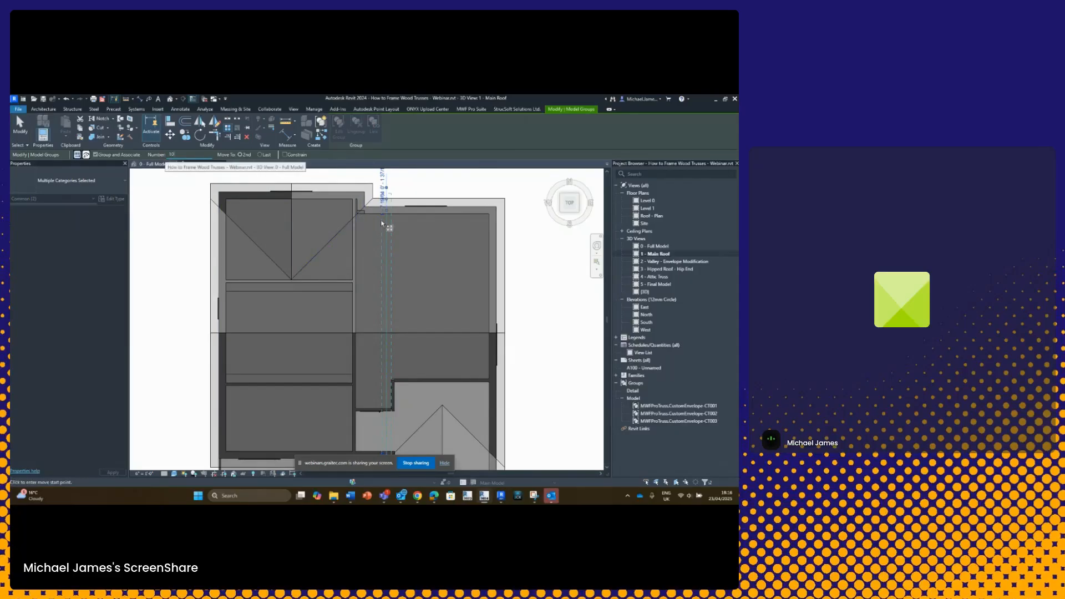
pyautogui.scroll(5, 387, 227)
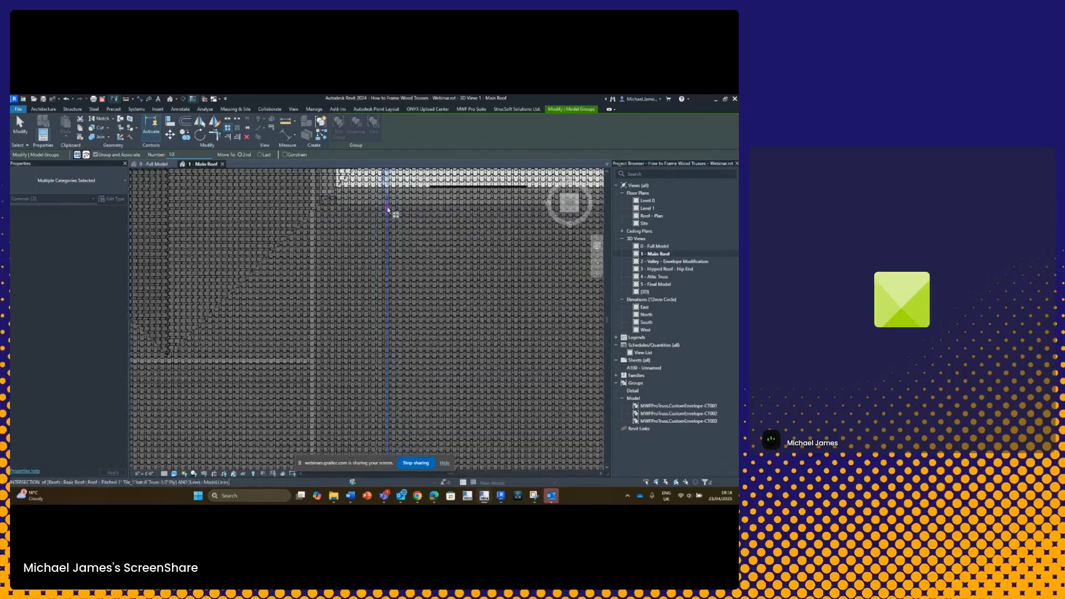
pyautogui.press('Escape')
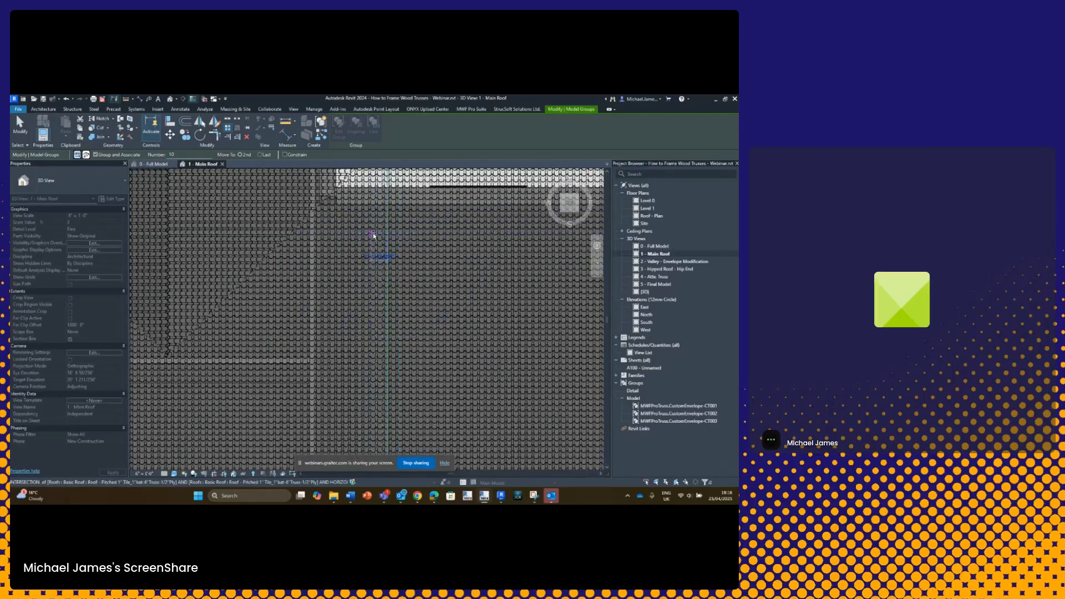
pyautogui.write('2')
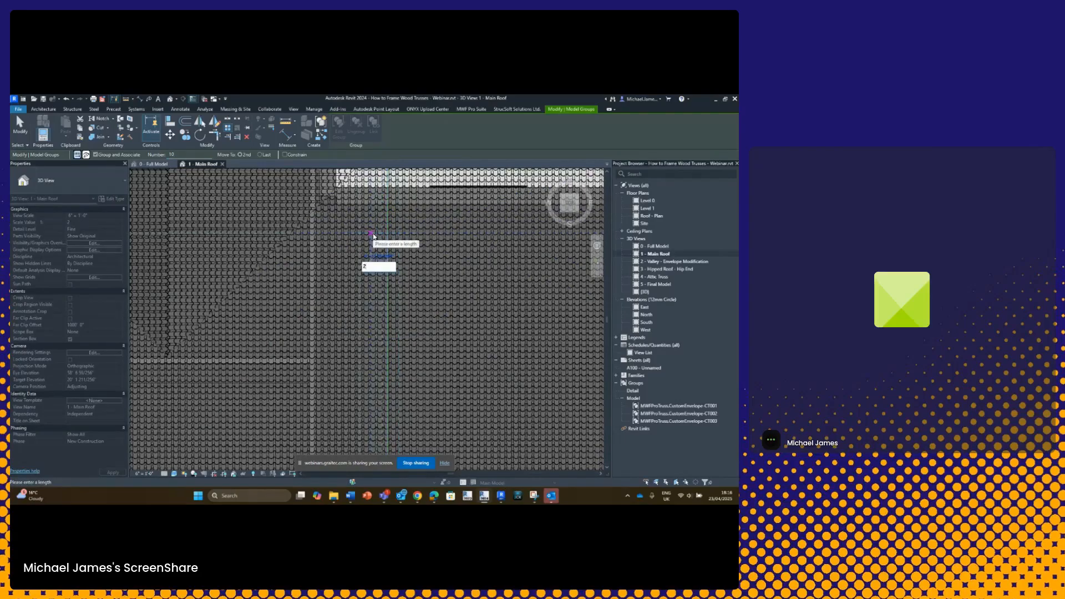
pyautogui.write('1')
pyautogui.scroll(-3, 390, 238)
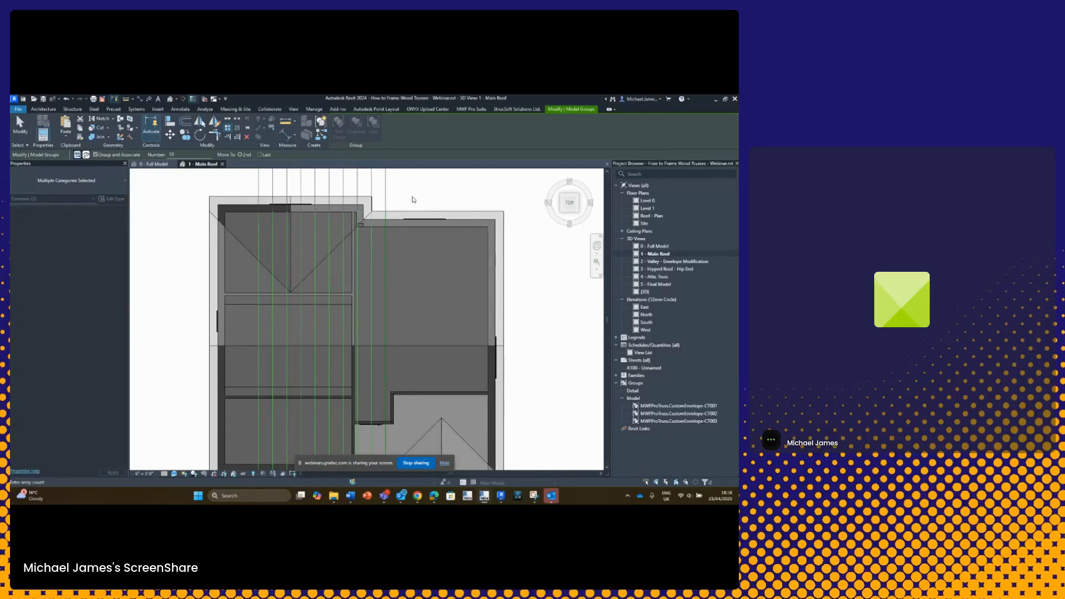
pyautogui.press('Escape')
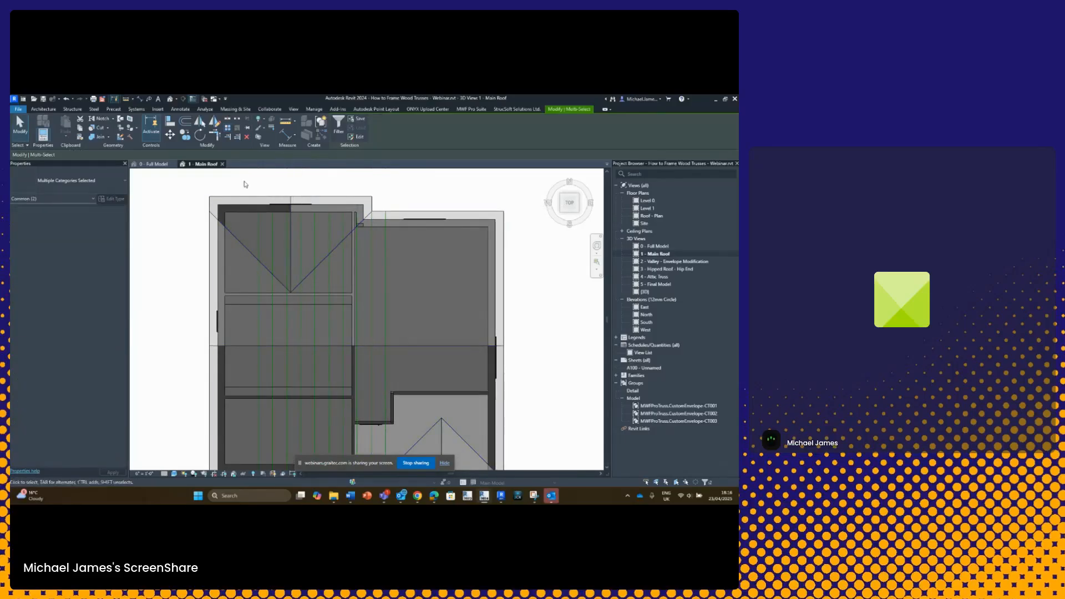
pyautogui.press('Escape')
# Try to ungroup the arrayed truss envelopes after filtering the selection down to model groups.
pyautogui.moveTo(253, 185); pyautogui.dragTo(271, 227, button='middle')
pyautogui.scroll(-2, 384, 390)
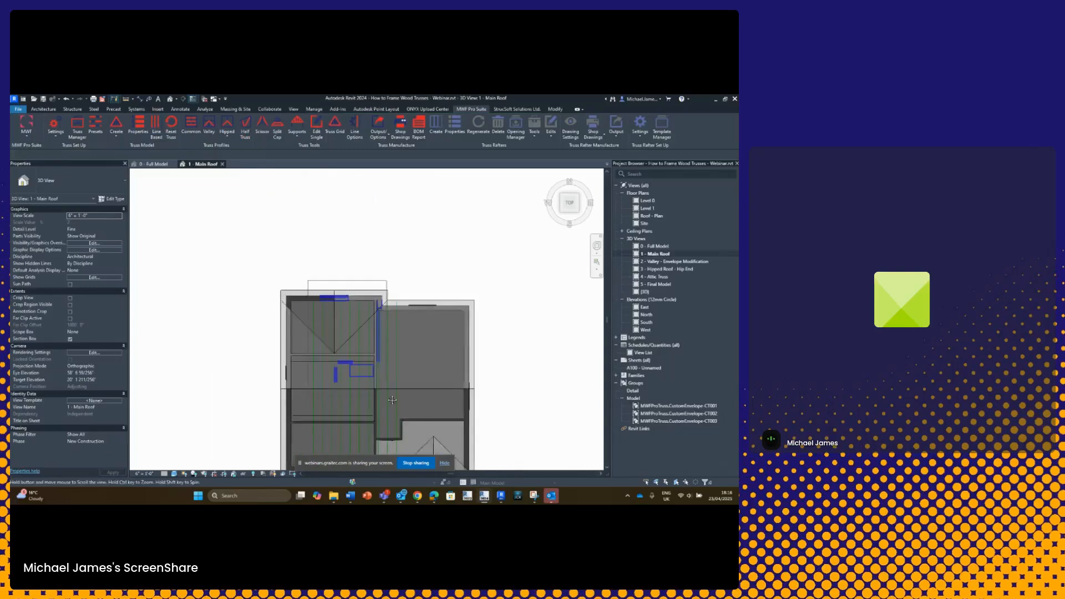
pyautogui.moveTo(395, 451); pyautogui.dragTo(388, 371, button='middle')
pyautogui.click(410, 388)
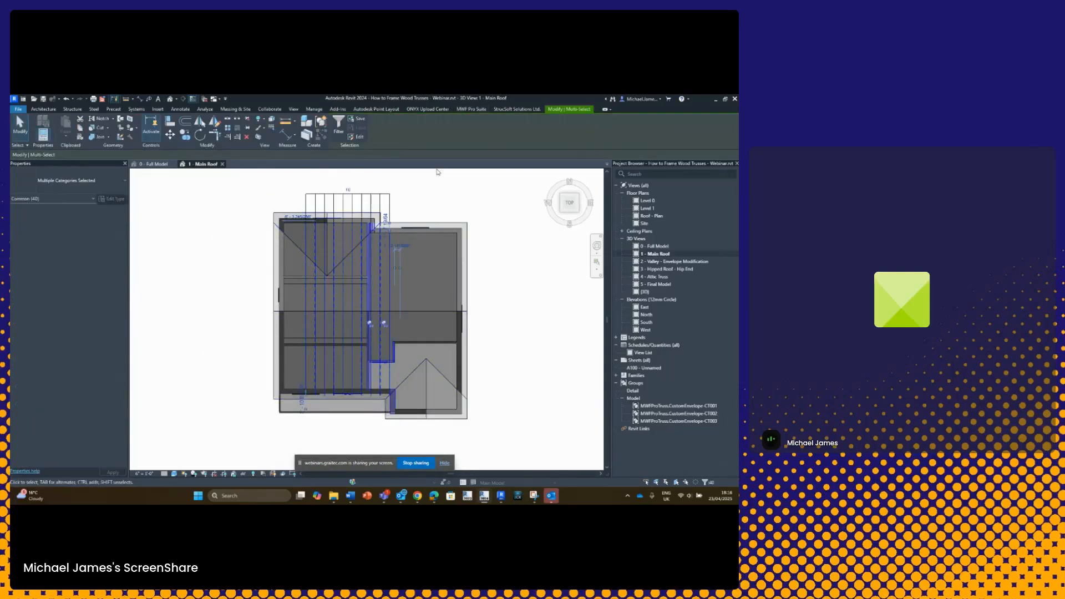
pyautogui.click(339, 125)
pyautogui.click(490, 258)
pyautogui.click(374, 271)
pyautogui.click(427, 354)
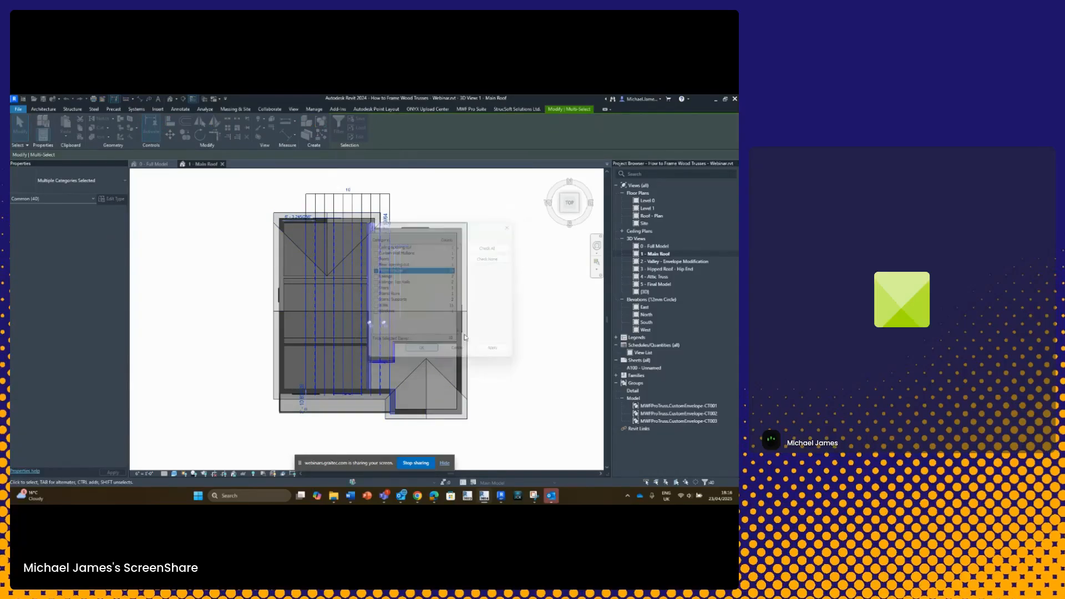
pyautogui.click(358, 133)
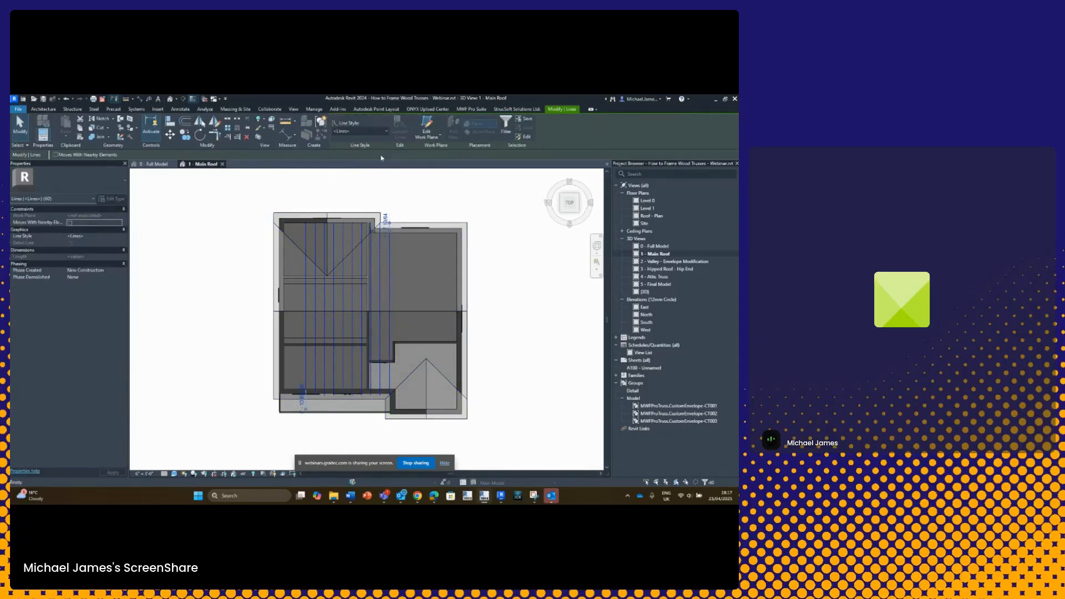
pyautogui.click(438, 206)
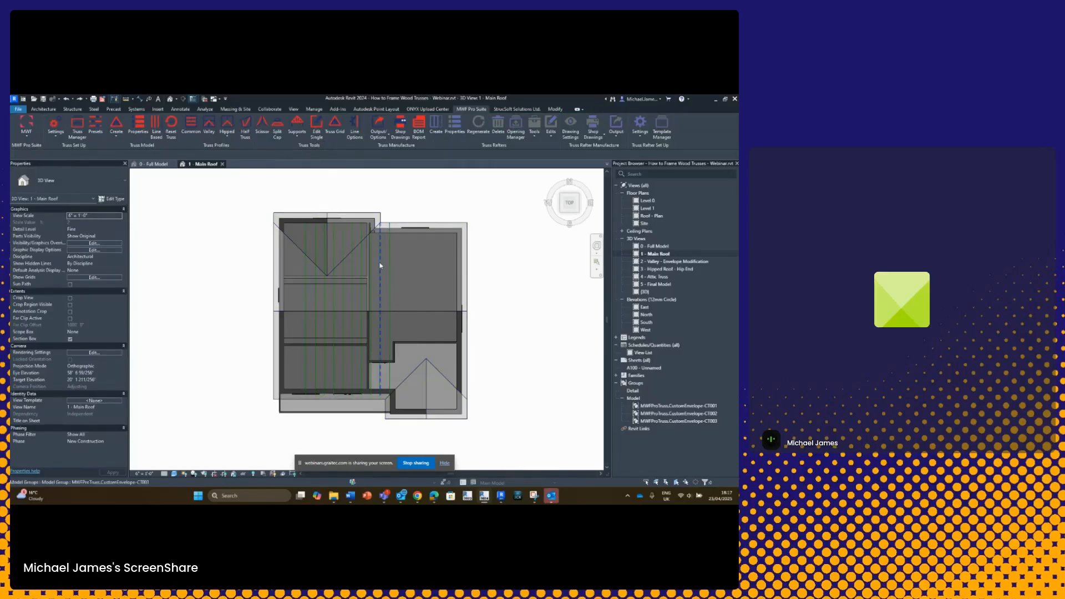
# Select an arrayed truss envelope on the main roof and set the array count to 13.
pyautogui.keyDown('shift'); pyautogui.moveTo(375, 260); pyautogui.dragTo(369, 264, button='middle'); pyautogui.keyUp('shift')
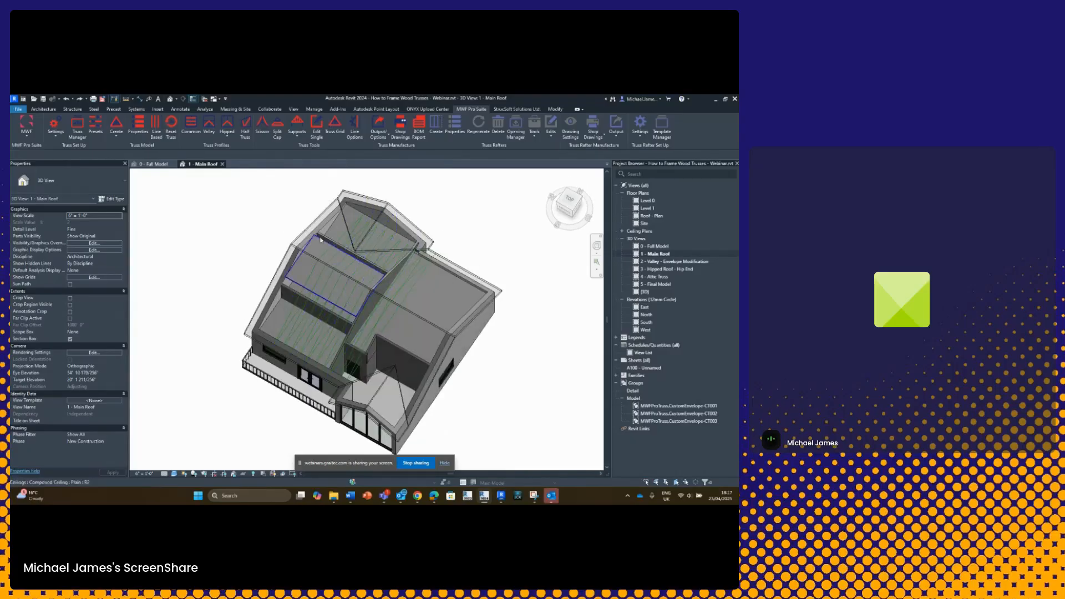
pyautogui.click(333, 243)
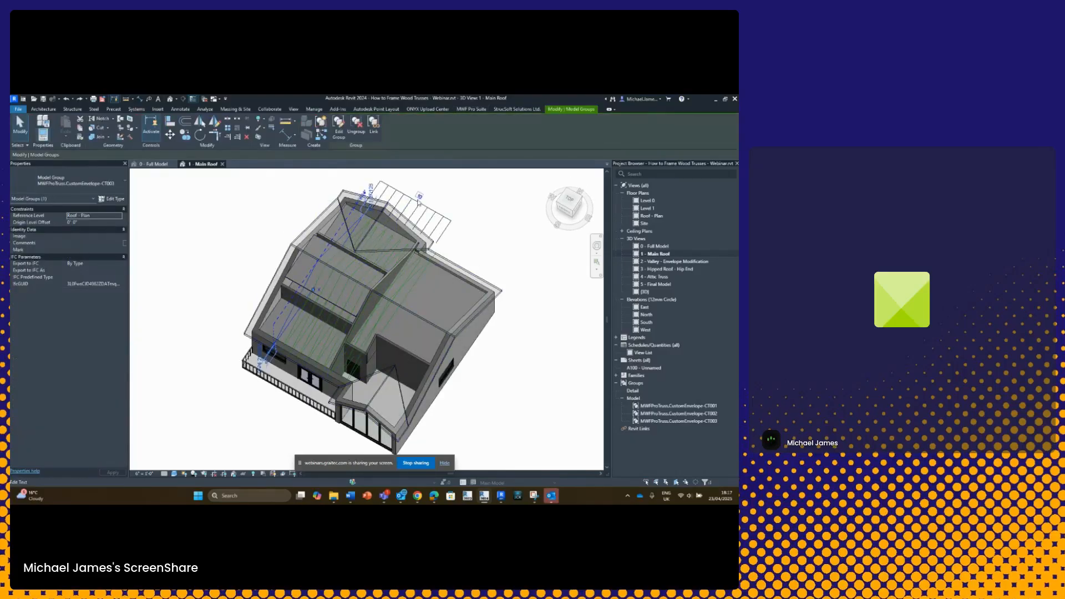
pyautogui.click(421, 197)
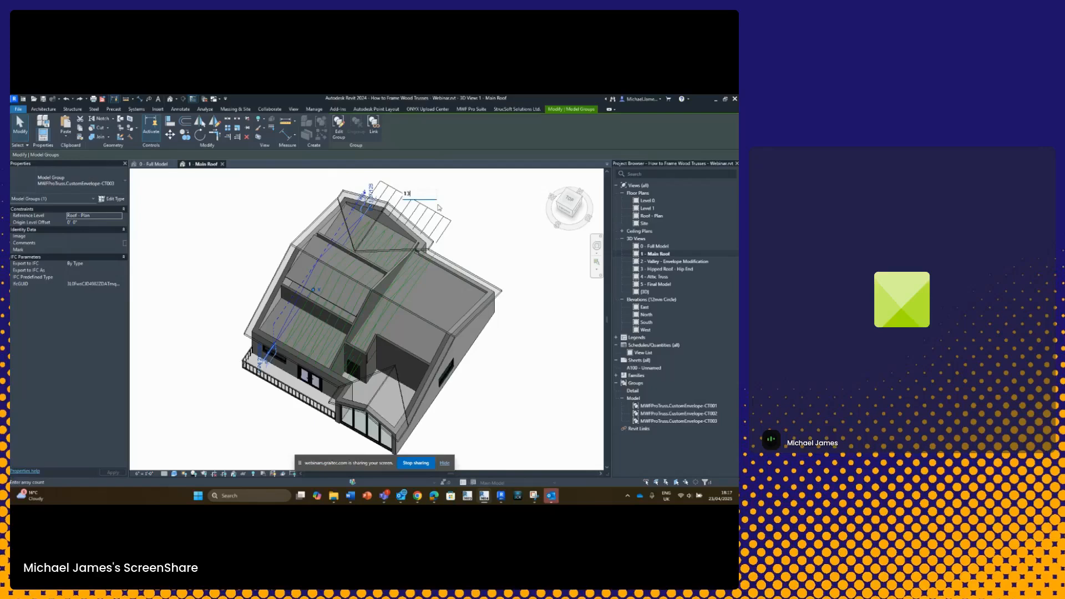
pyautogui.write('13')
pyautogui.press('Return')
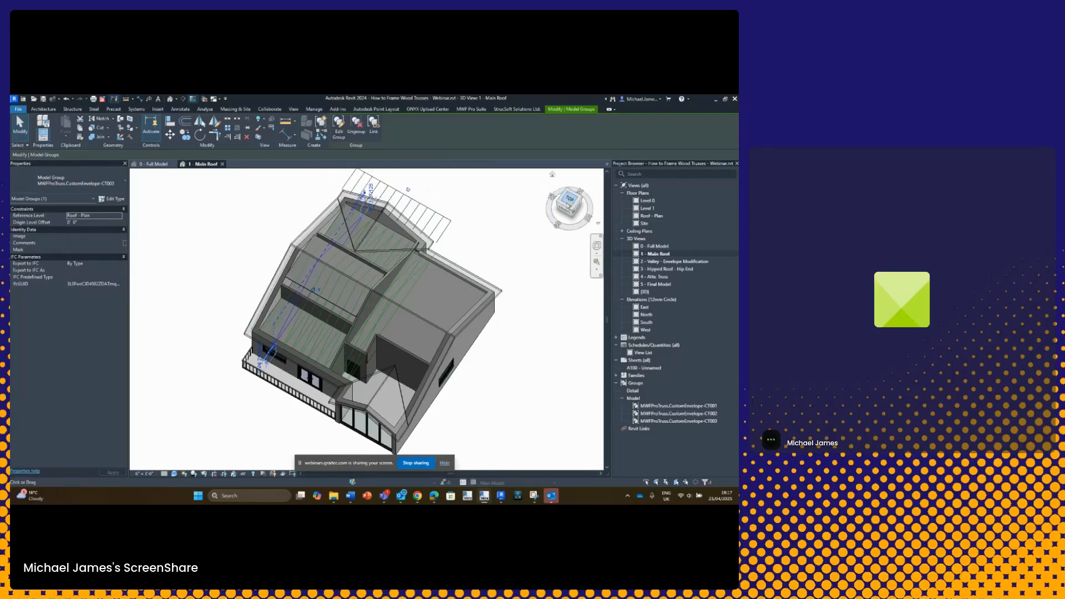
# Try to move the outermost truss envelope onto the outer face of the left gable wall in the top view.
pyautogui.click(568, 200)
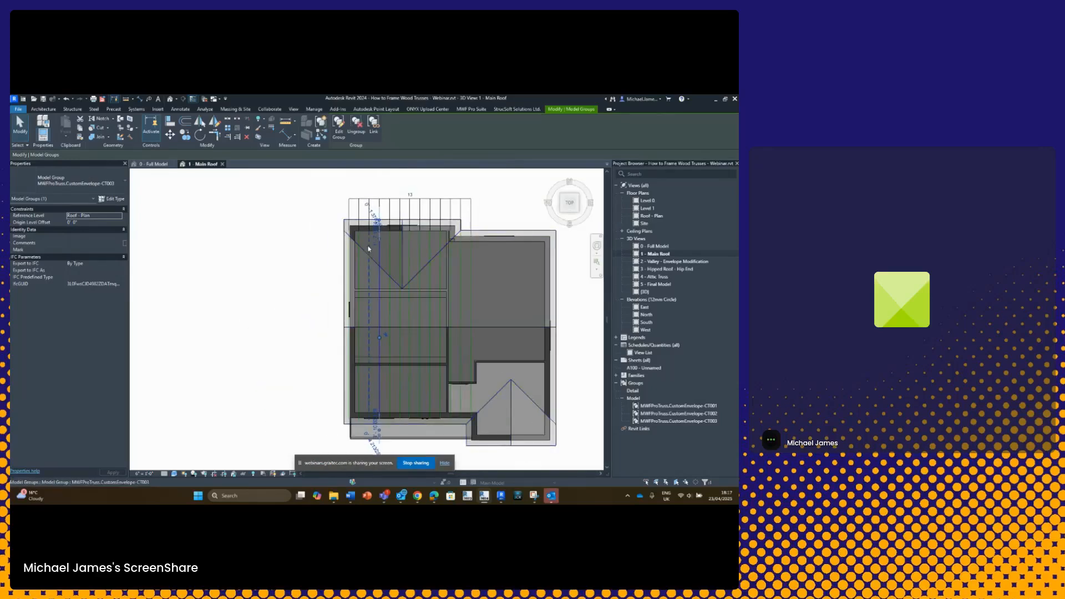
pyautogui.scroll(5, 349, 237)
pyautogui.scroll(2, 348, 237)
pyautogui.press('Escape')
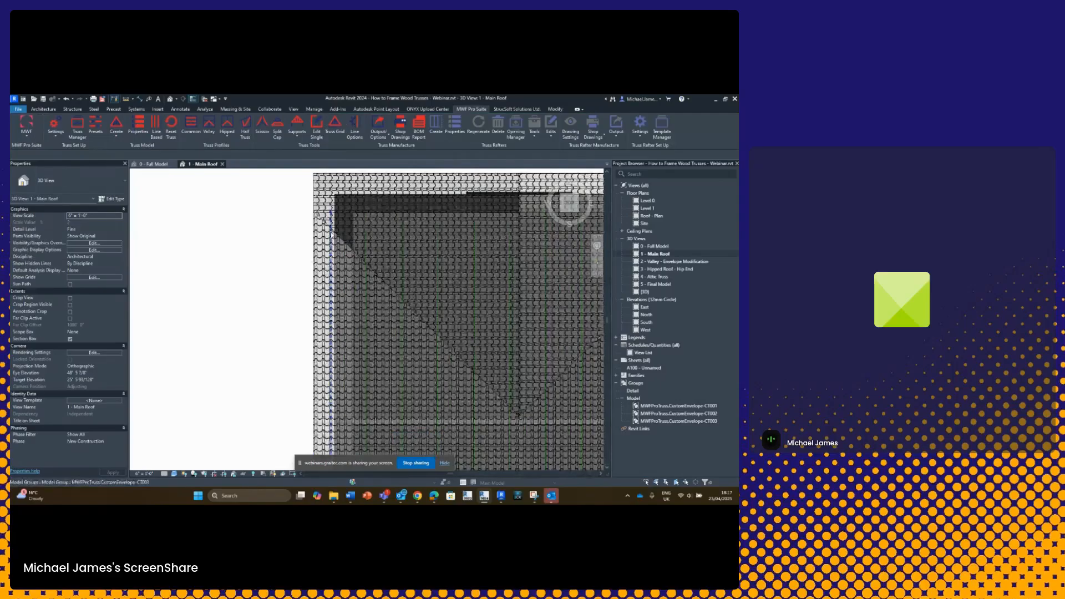
pyautogui.click(331, 236)
pyautogui.click(169, 134)
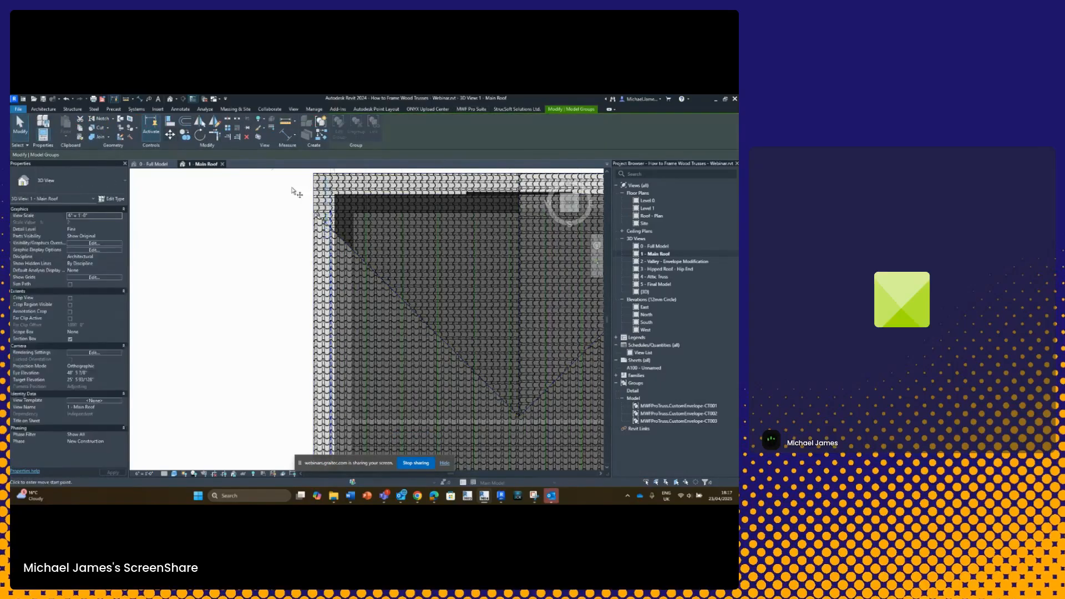
pyautogui.scroll(2, 333, 209)
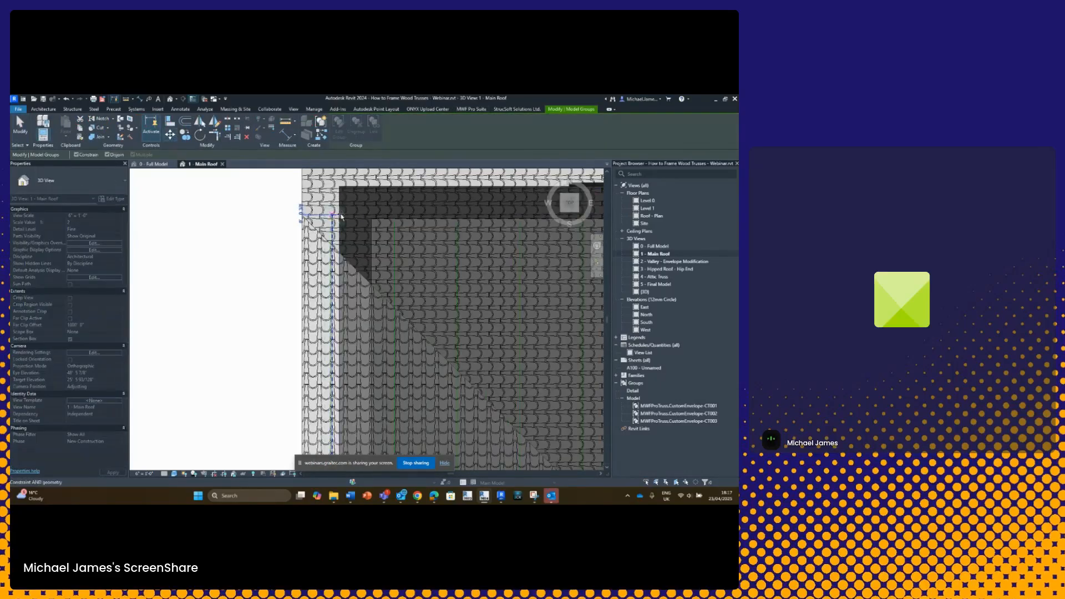
pyautogui.scroll(2, 340, 217)
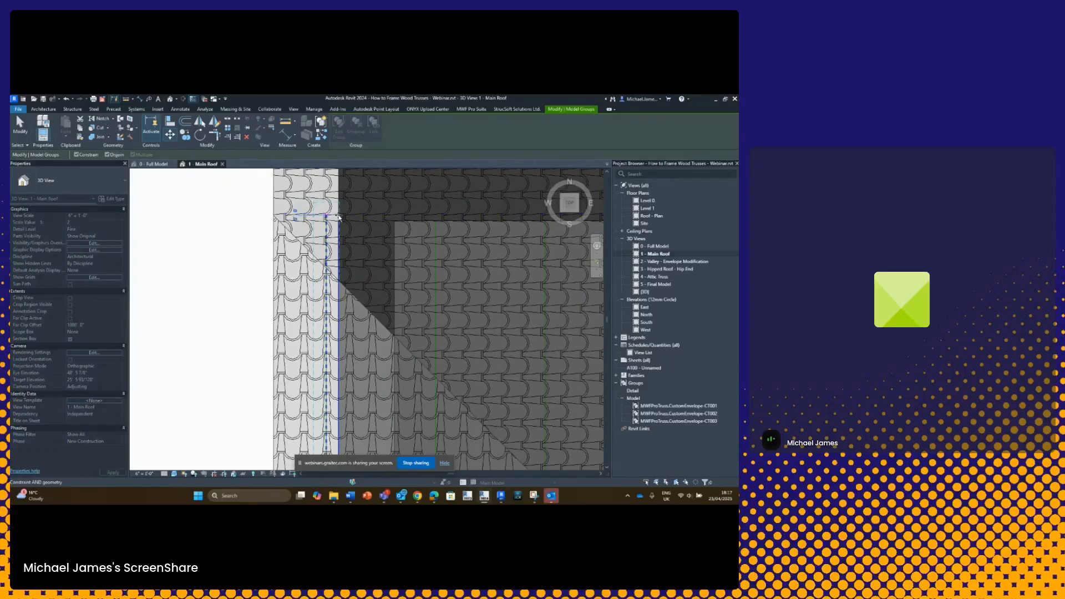
pyautogui.scroll(2, 339, 217)
pyautogui.click(336, 225)
pyautogui.click(351, 225)
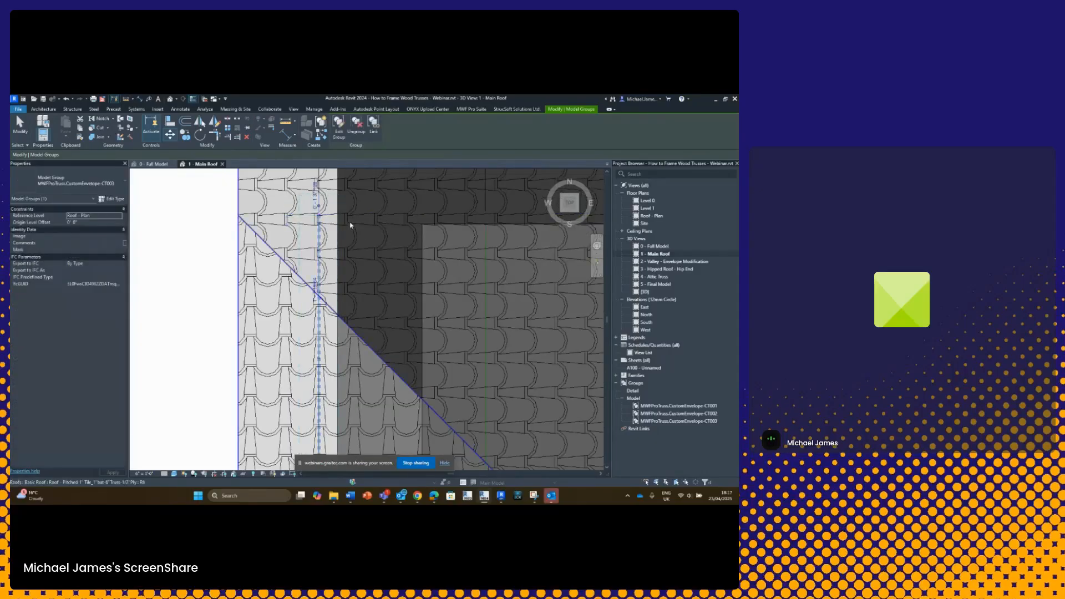
pyautogui.press('a')
pyautogui.press('l')
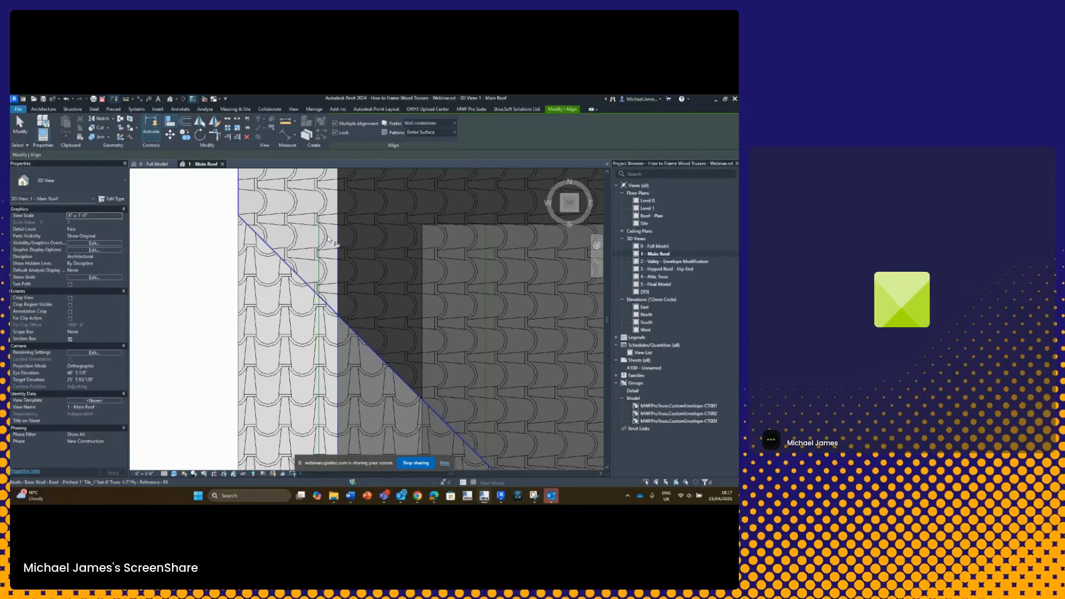
pyautogui.press('Escape')
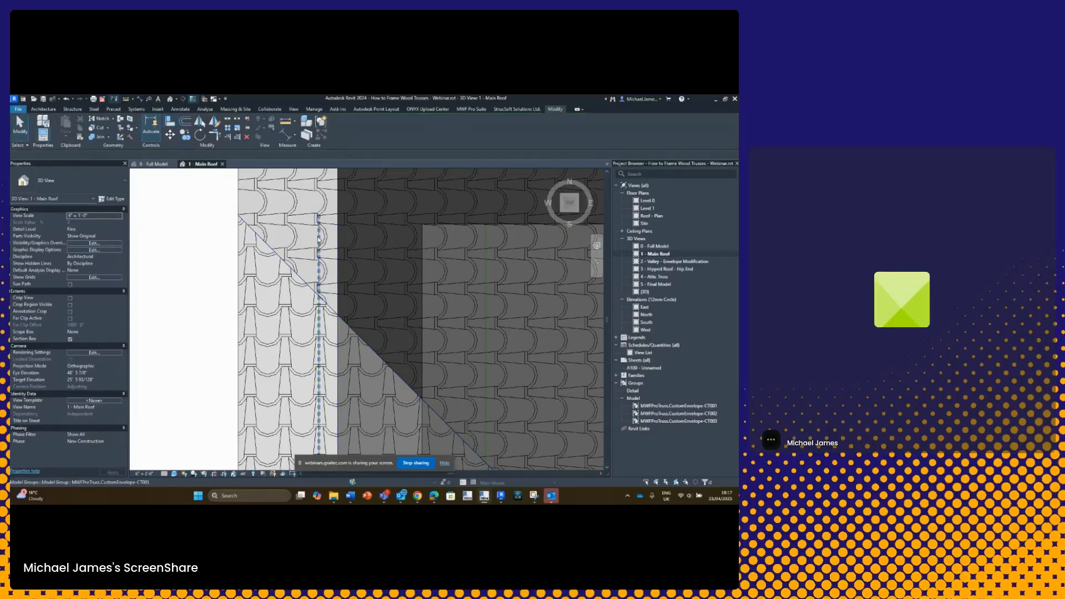
pyautogui.click(319, 237)
pyautogui.press('m')
pyautogui.press('v')
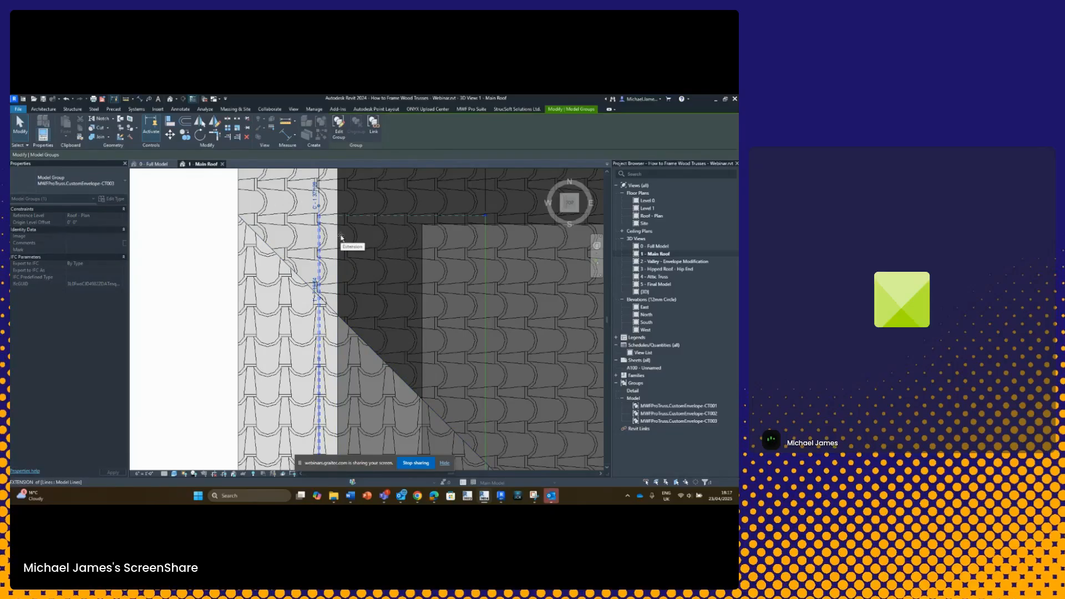
pyautogui.press('Escape')
pyautogui.press('Escape')
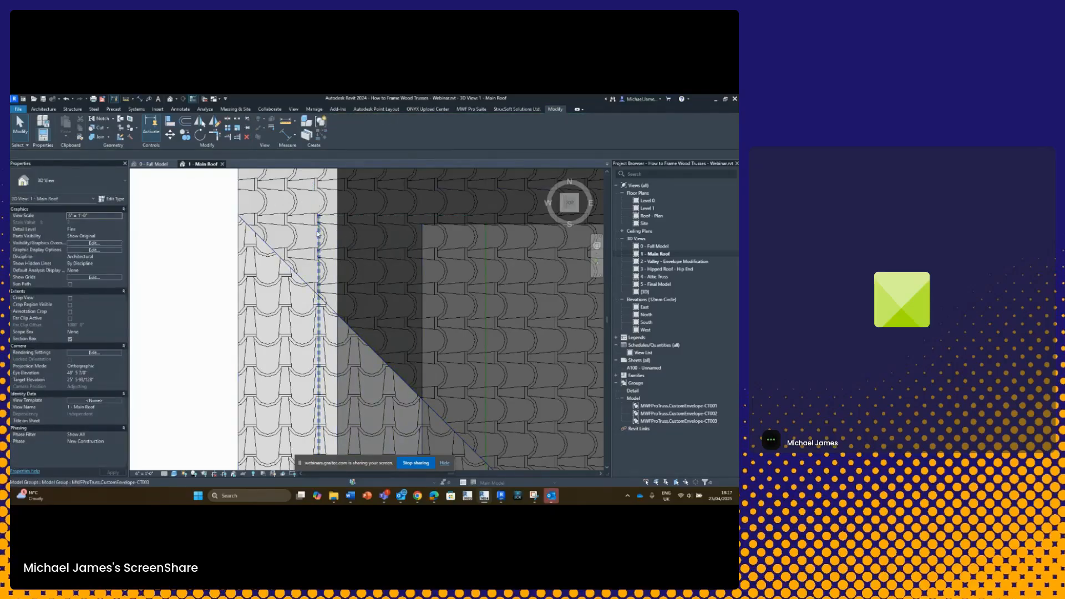
# Move the outermost truss envelope toward the left gable wall's outer face, accepting the deletion of the affected elements.
pyautogui.click(322, 251)
pyautogui.click(324, 251)
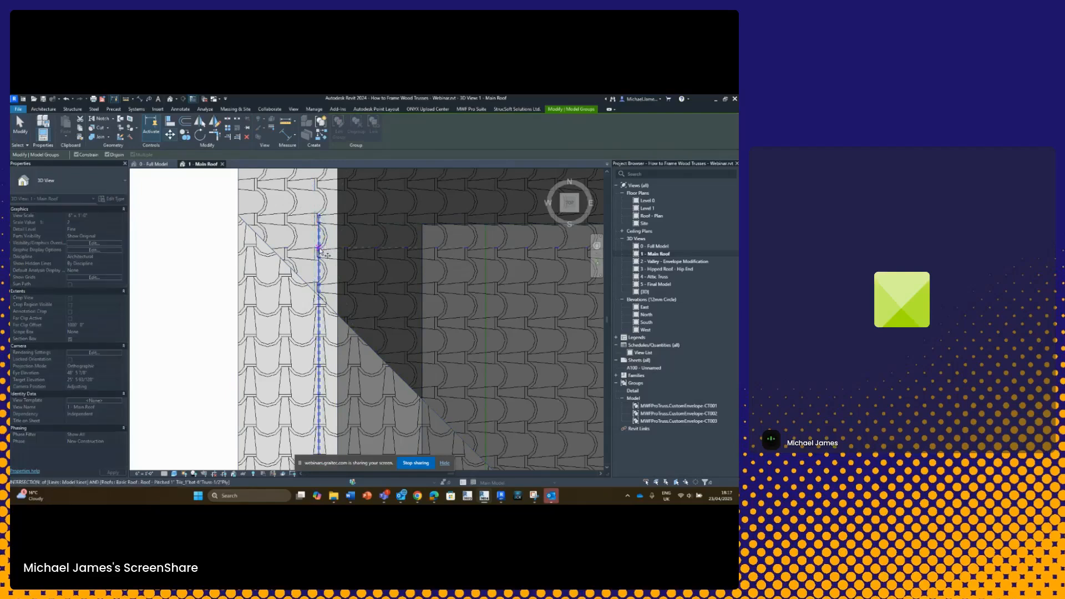
pyautogui.click(364, 254)
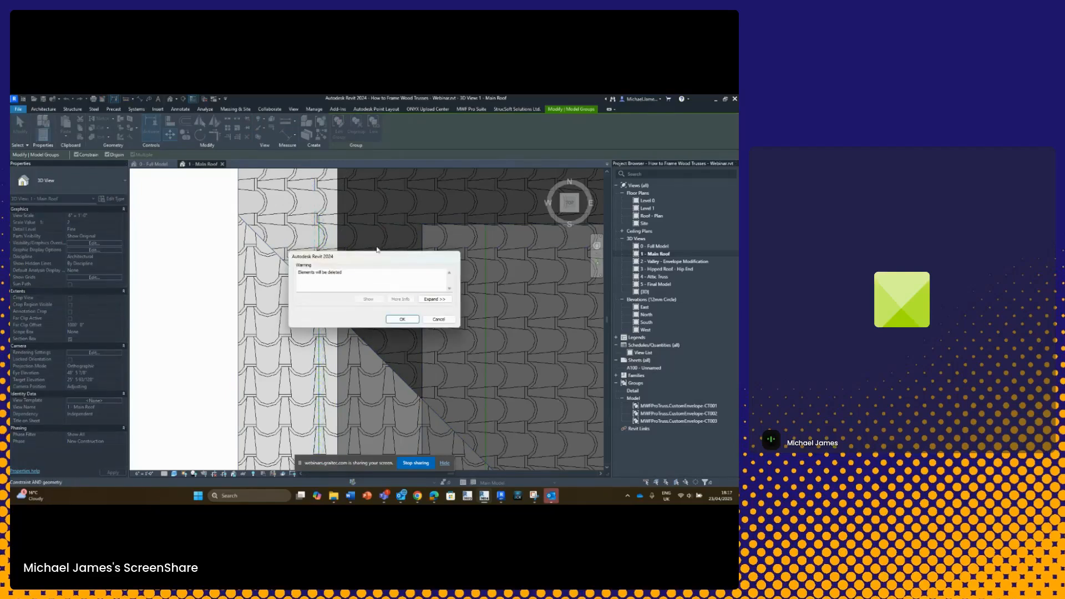
pyautogui.click(402, 319)
pyautogui.scroll(5, 489, 344)
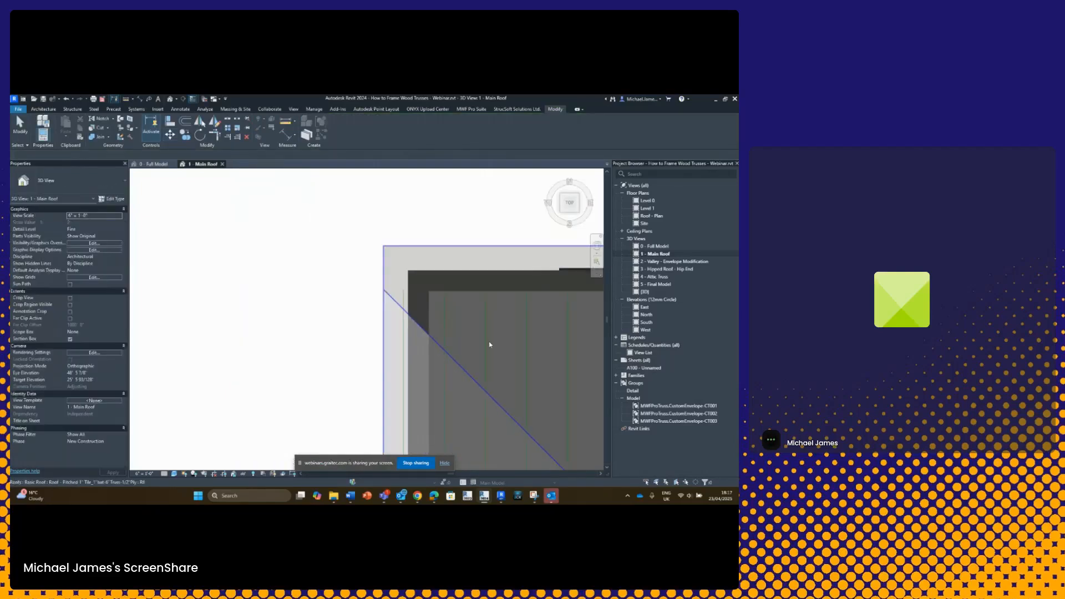
pyautogui.scroll(-5, 490, 345)
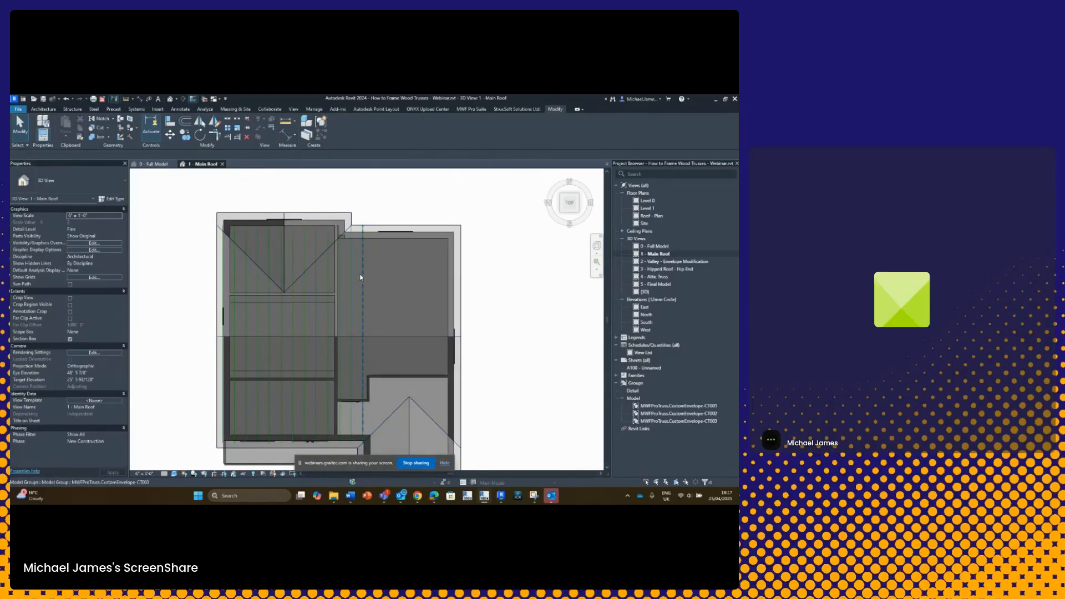
# Copy the rightmost truss envelope repeatedly across the remaining right part of the main roof, with Multiple on and Constrain off.
pyautogui.click(361, 276)
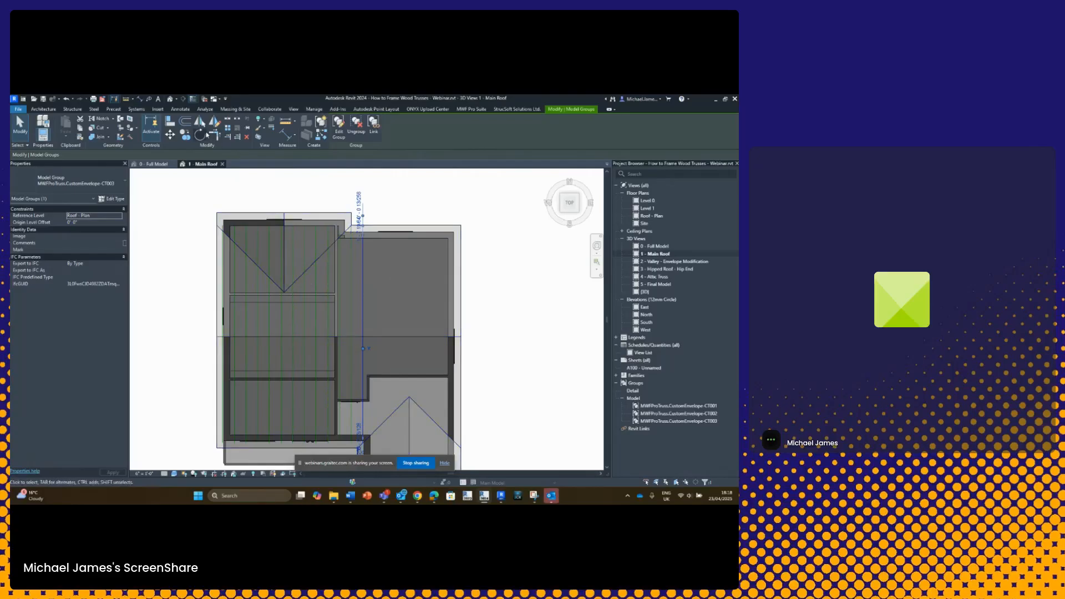
pyautogui.click(185, 135)
pyautogui.scroll(1, 369, 236)
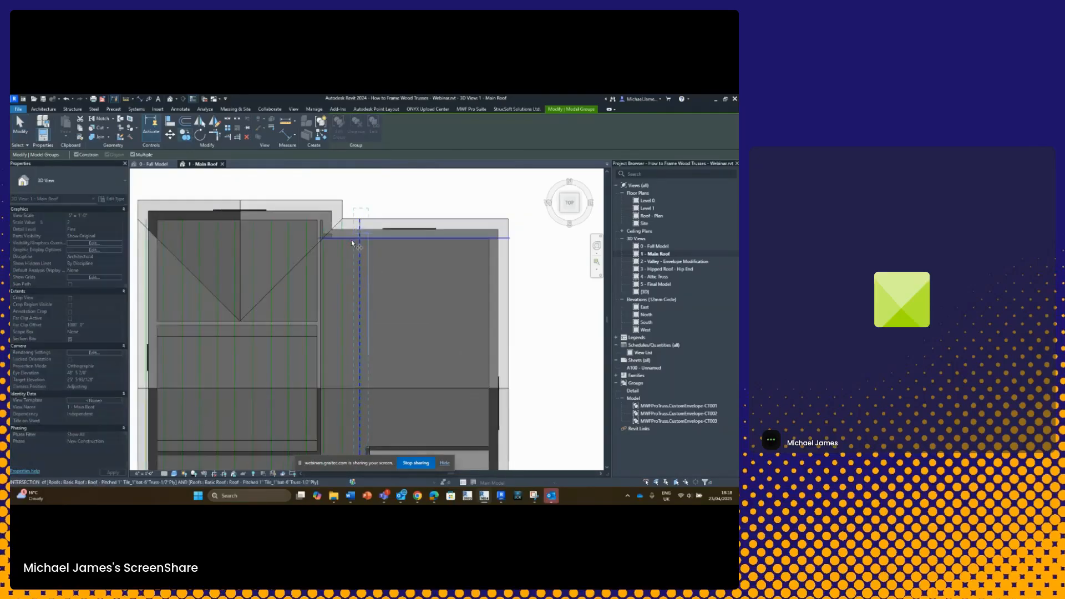
pyautogui.scroll(2, 339, 241)
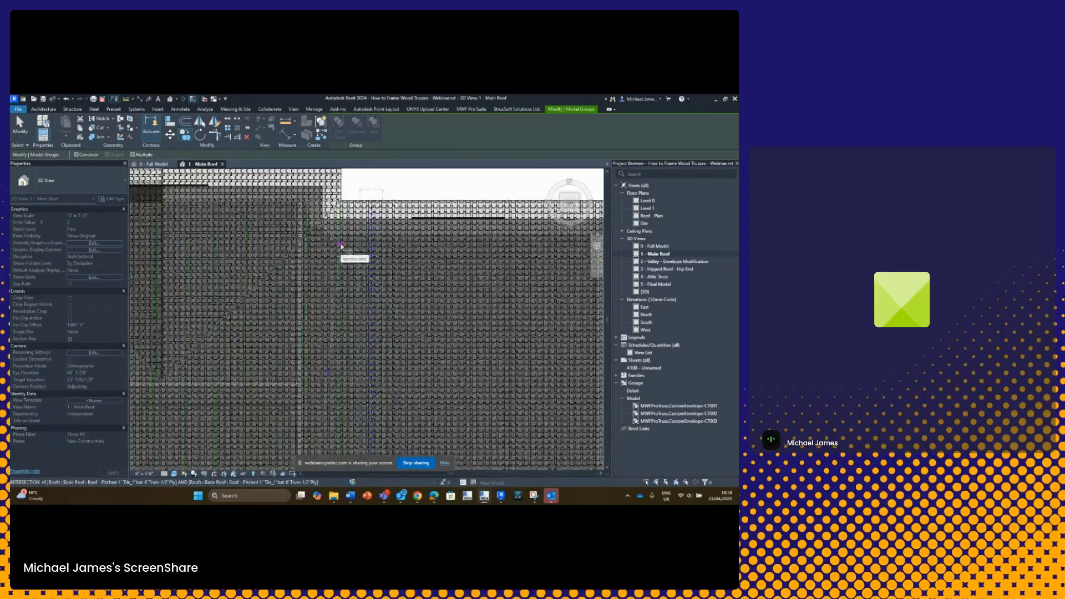
pyautogui.scroll(-2, 340, 245)
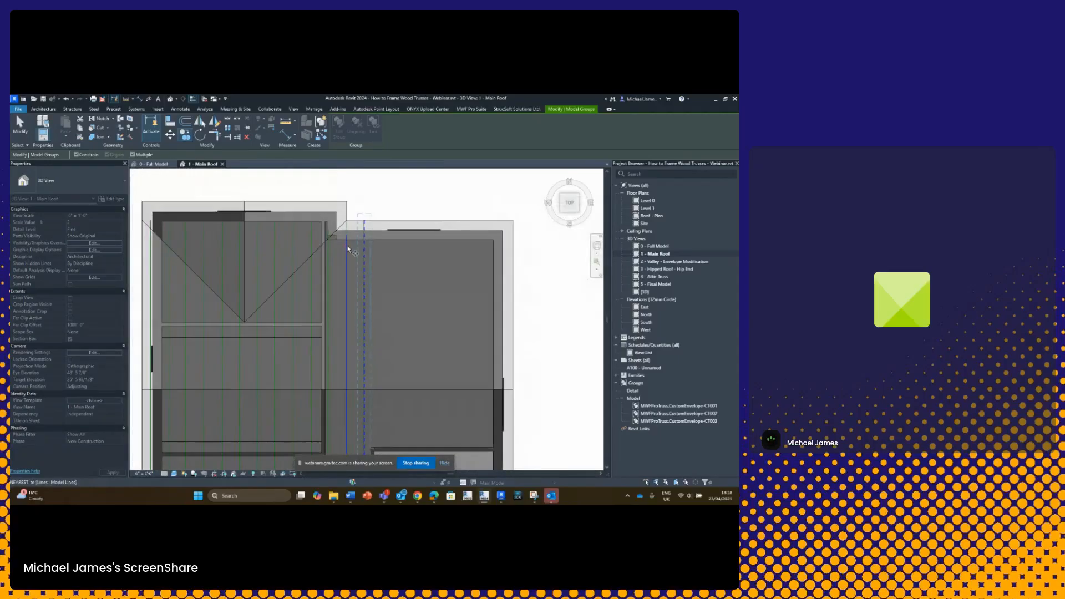
pyautogui.click(366, 248)
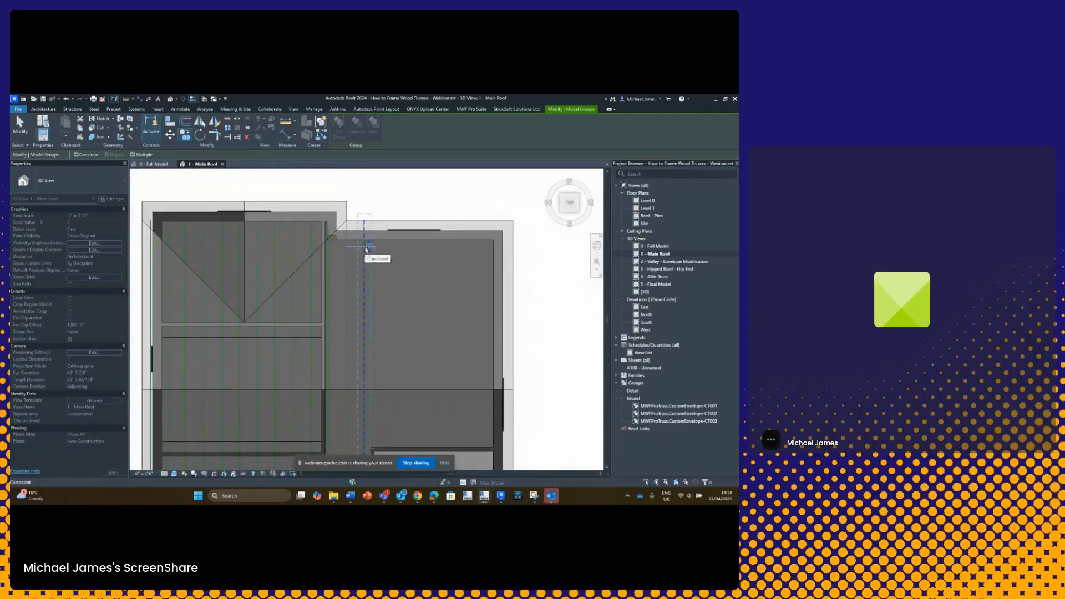
pyautogui.click(77, 156)
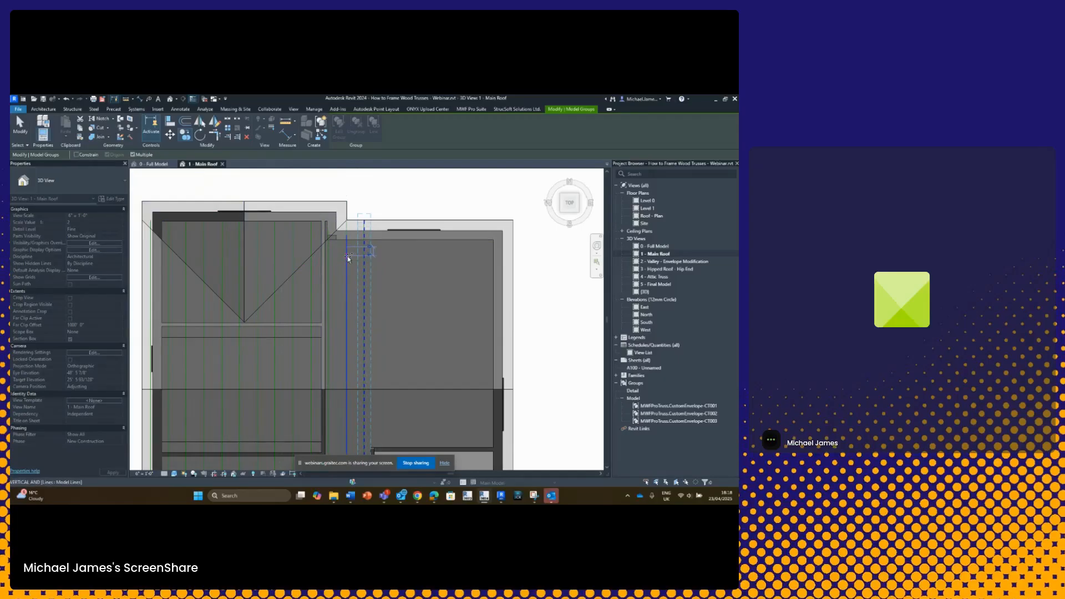
pyautogui.click(364, 256)
pyautogui.click(381, 257)
pyautogui.click(398, 257)
pyautogui.click(417, 256)
pyautogui.click(435, 257)
pyautogui.click(452, 257)
pyautogui.click(470, 257)
pyautogui.click(539, 271)
pyautogui.press('Escape')
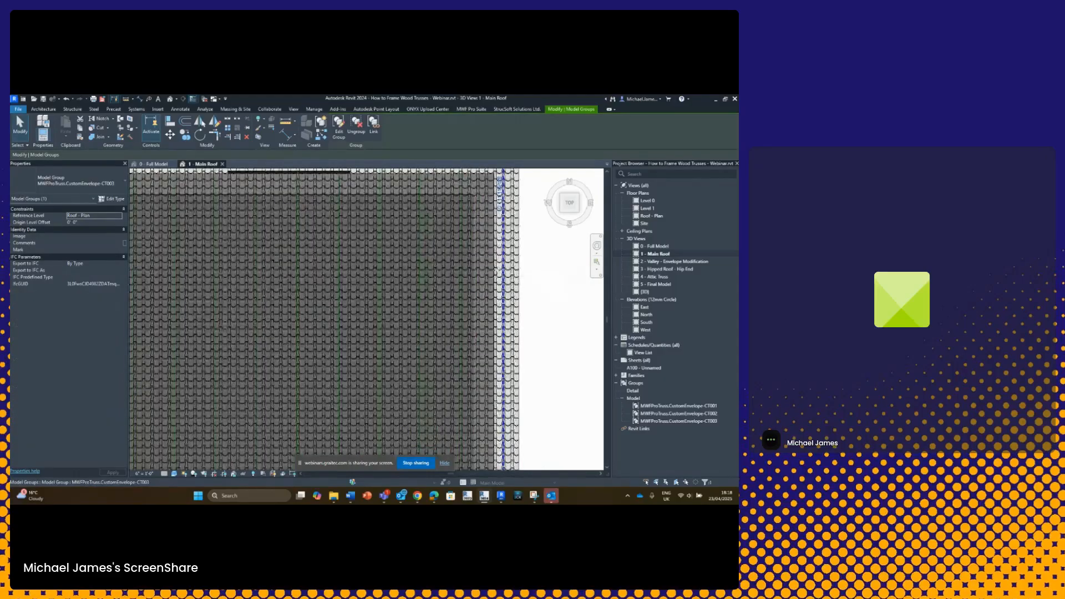
pyautogui.press('Escape')
# Examine the truss envelope layout across the main roof and the valleys of the projecting roof above the glazed gable.
pyautogui.scroll(-2, 494, 315)
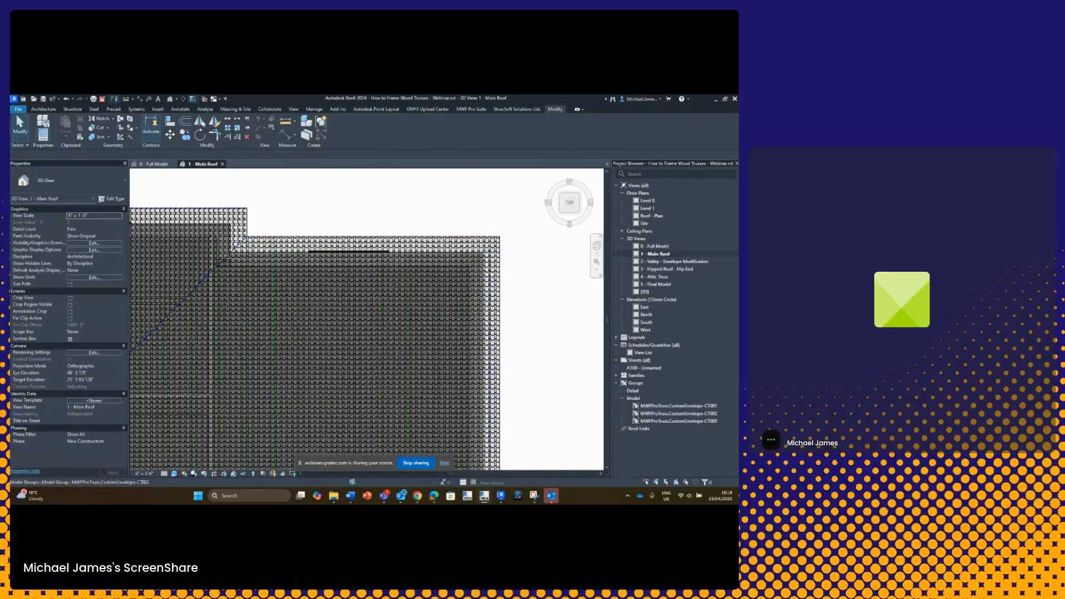
pyautogui.click(487, 273)
pyautogui.press('Escape')
pyautogui.scroll(-2, 401, 289)
pyautogui.moveTo(257, 293); pyautogui.dragTo(285, 296, button='middle')
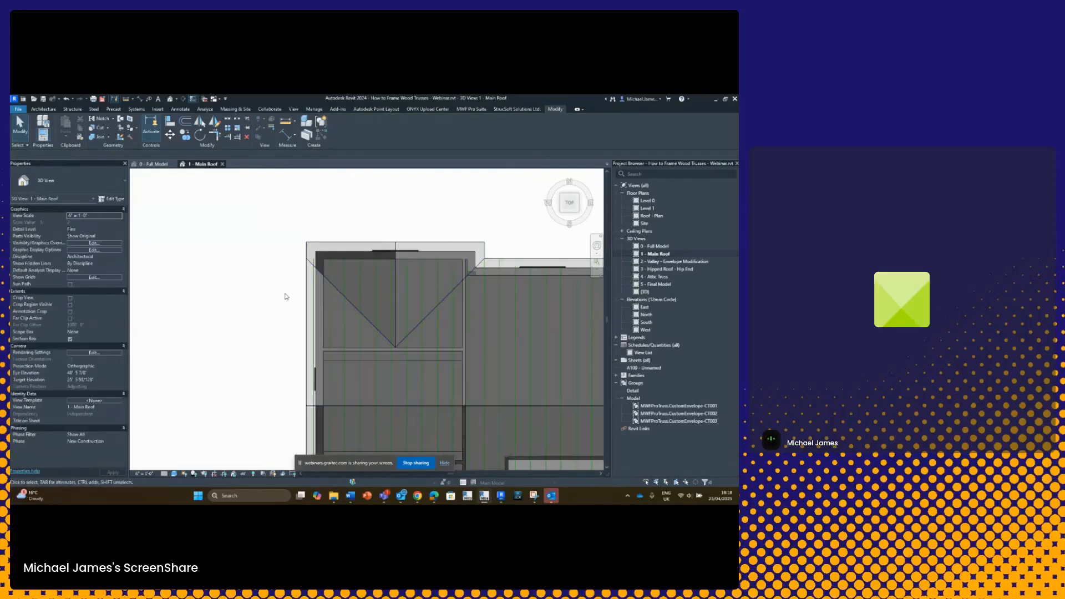
pyautogui.click(315, 289)
pyautogui.press('Escape')
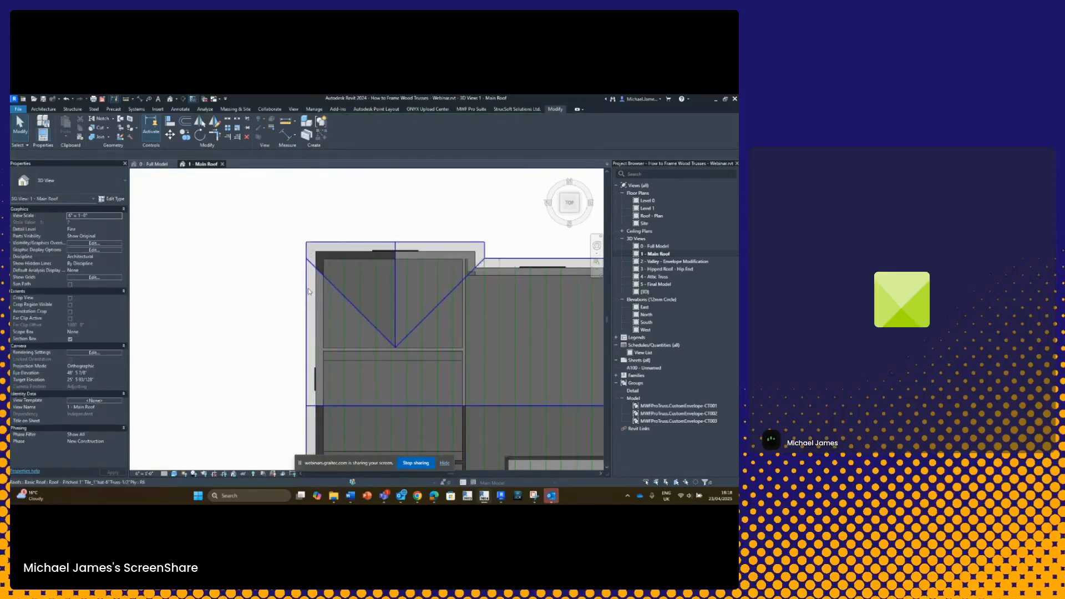
pyautogui.keyDown('shift'); pyautogui.moveTo(308, 288); pyautogui.dragTo(388, 333, button='middle'); pyautogui.keyUp('shift')
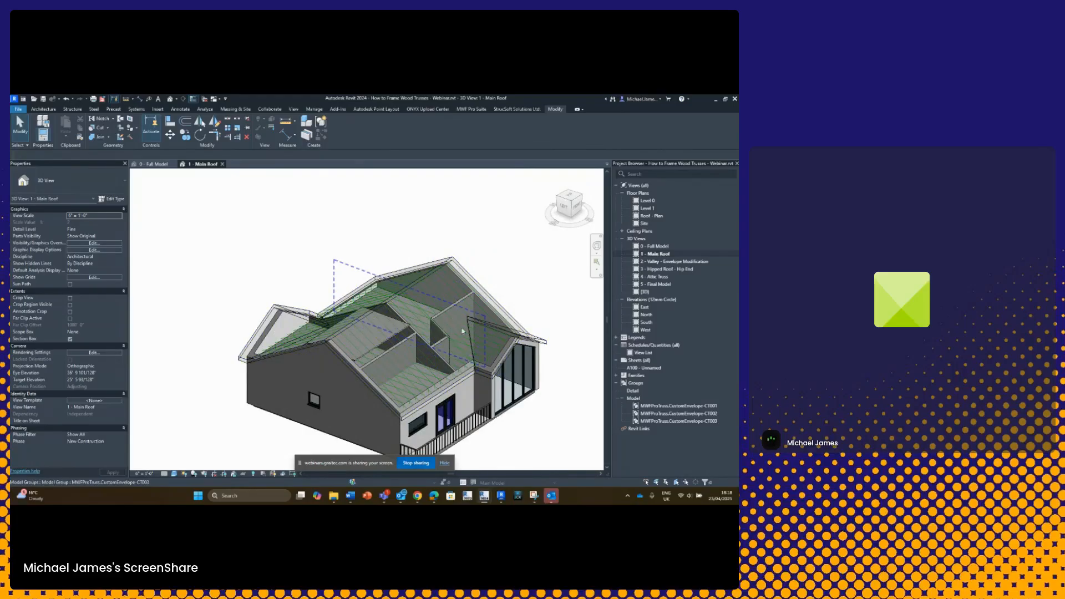
pyautogui.scroll(5, 450, 325)
pyautogui.keyDown('shift'); pyautogui.moveTo(500, 353); pyautogui.dragTo(452, 292, button='middle'); pyautogui.keyUp('shift')
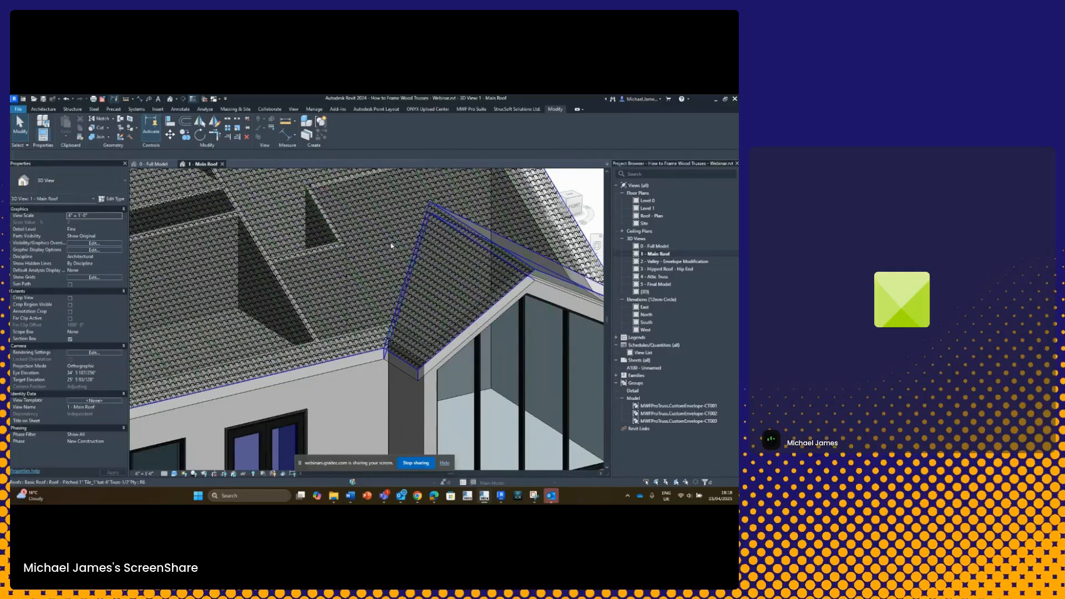
pyautogui.keyDown('shift'); pyautogui.moveTo(390, 242); pyautogui.dragTo(442, 316, button='middle'); pyautogui.keyUp('shift')
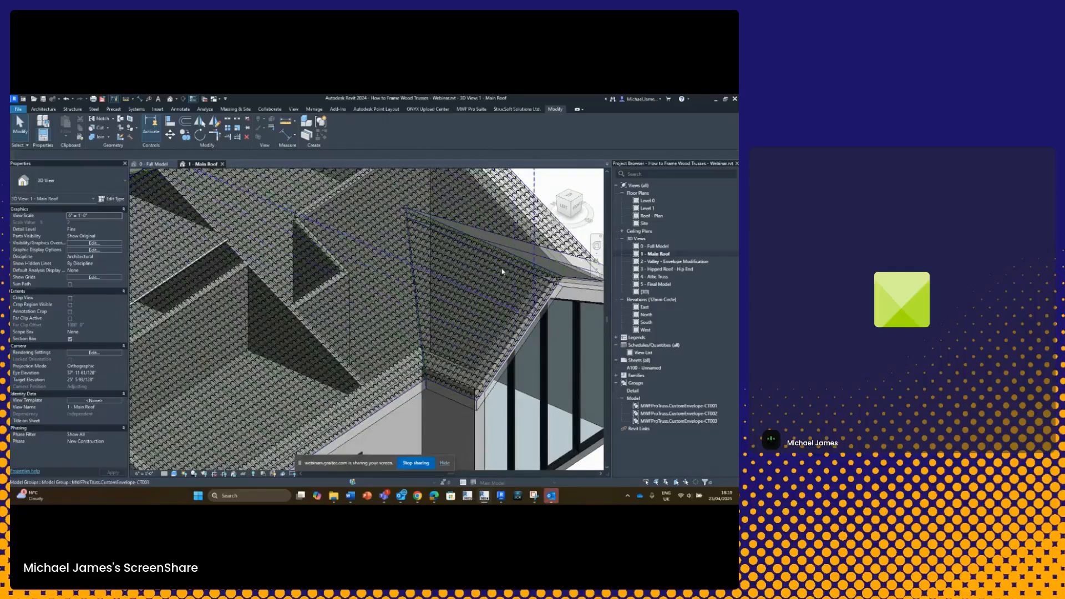
# Start placing valley trusses and pick the ridge edge of the glazed gable's roof as the main ridgeline.
pyautogui.click(472, 108)
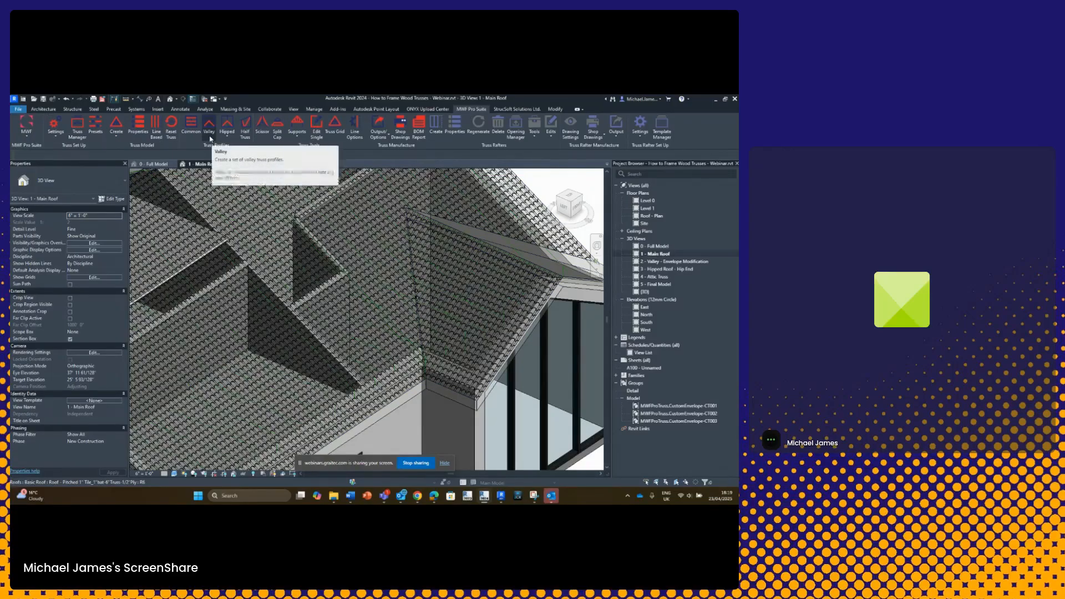
pyautogui.click(210, 140)
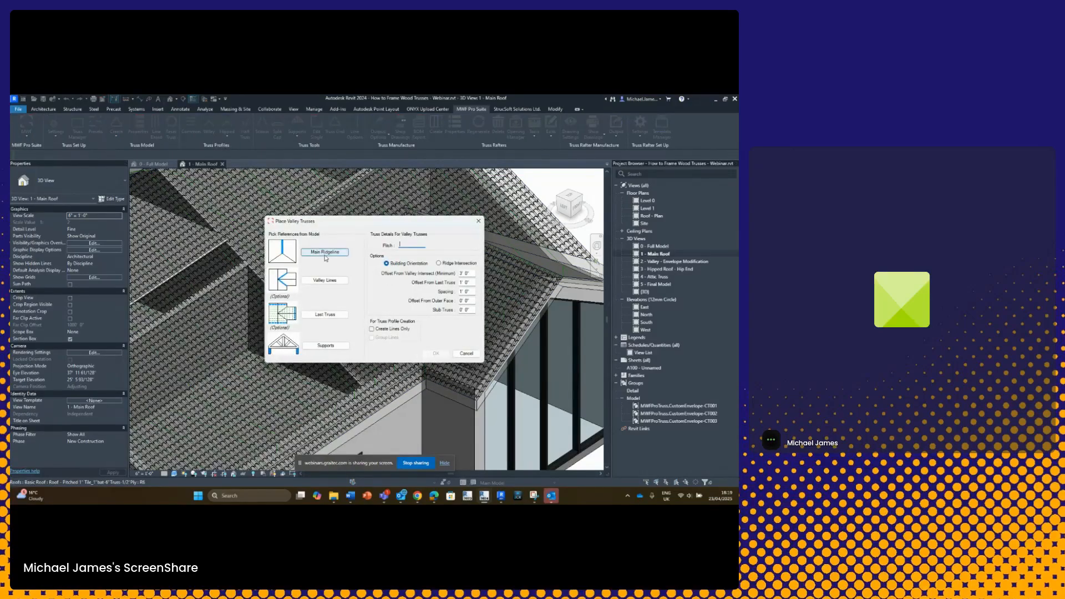
pyautogui.click(325, 252)
pyautogui.scroll(4, 519, 294)
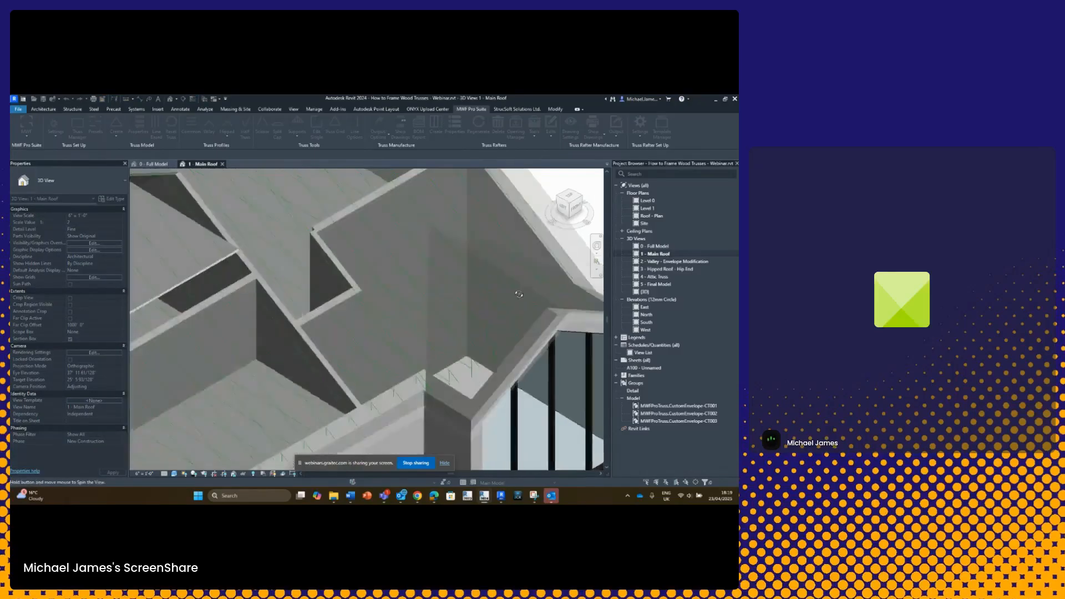
pyautogui.keyDown('shift'); pyautogui.moveTo(519, 294); pyautogui.dragTo(495, 297, button='middle'); pyautogui.keyUp('shift')
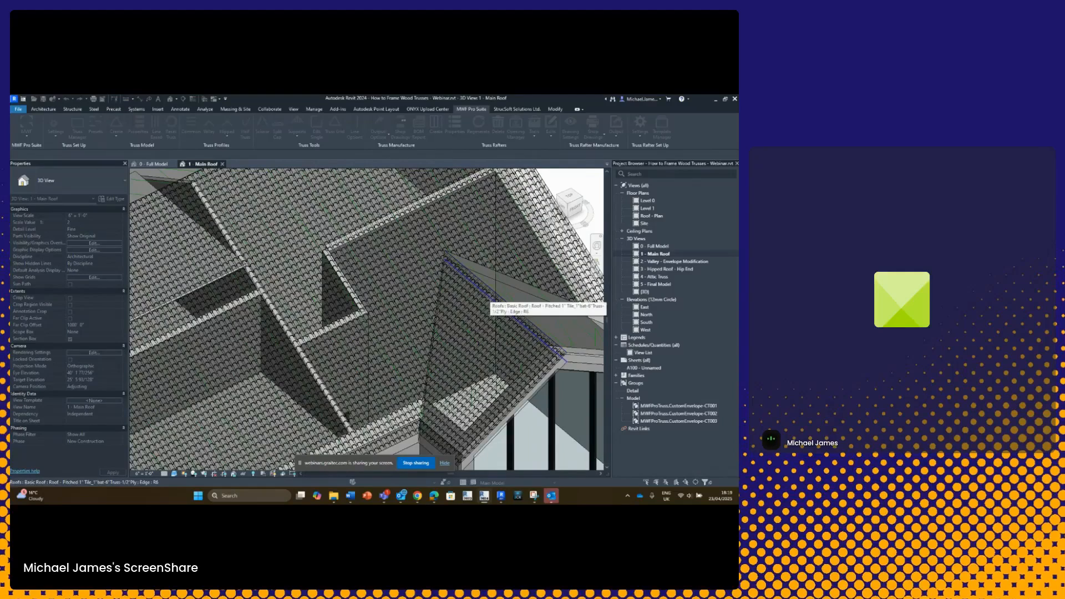
pyautogui.scroll(4, 493, 302)
pyautogui.scroll(1, 493, 302)
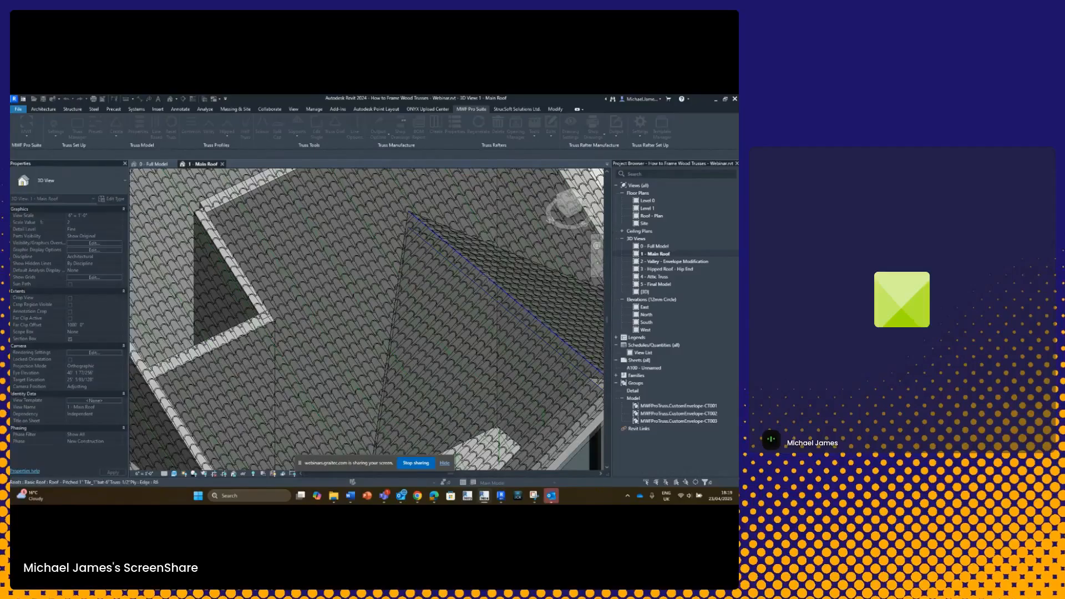
pyautogui.click(559, 338)
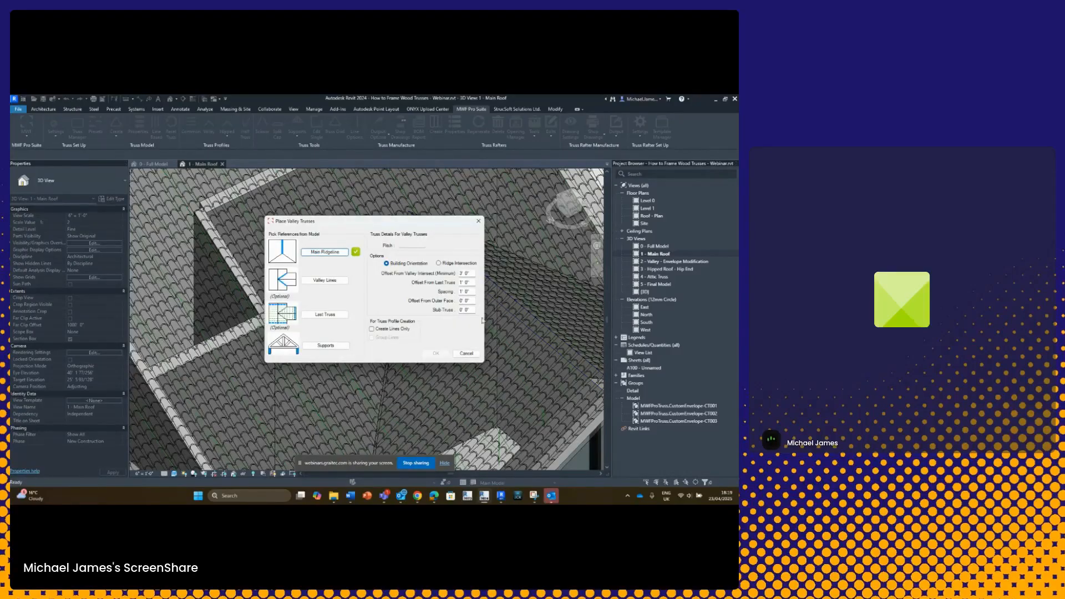
# Pick the two valley edges of the glazed gable's roof as the valley lines.
pyautogui.click(324, 281)
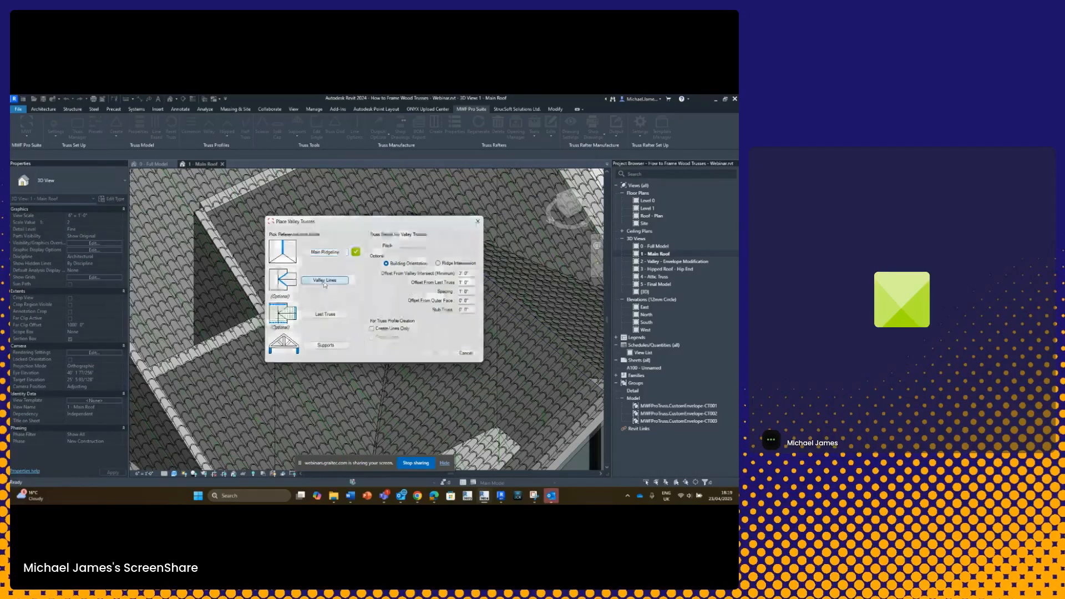
pyautogui.click(401, 282)
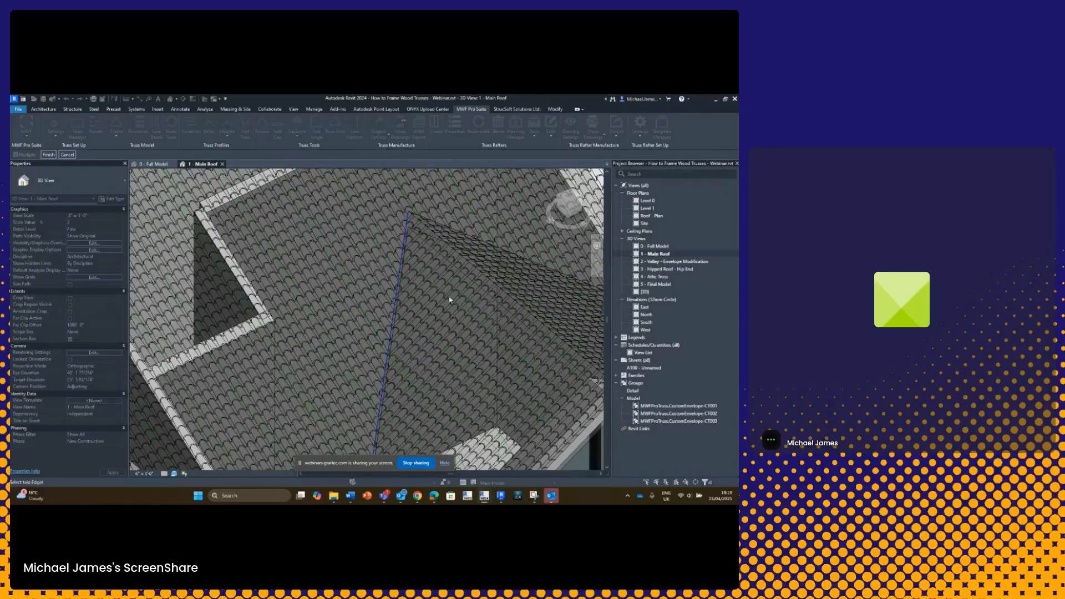
pyautogui.keyDown('shift'); pyautogui.moveTo(454, 316); pyautogui.dragTo(345, 290, button='middle'); pyautogui.keyUp('shift')
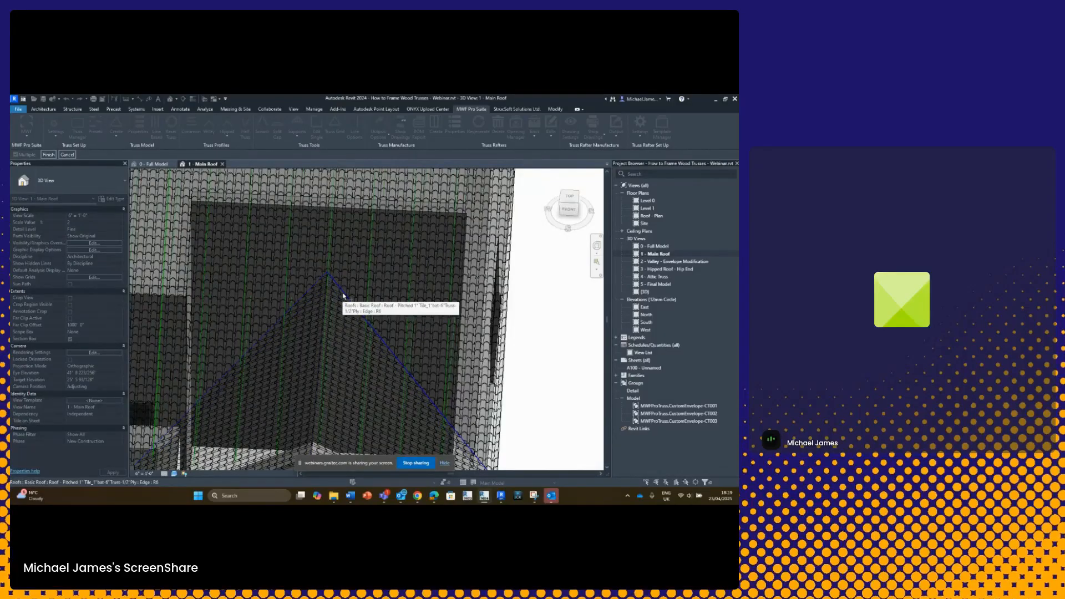
pyautogui.click(51, 155)
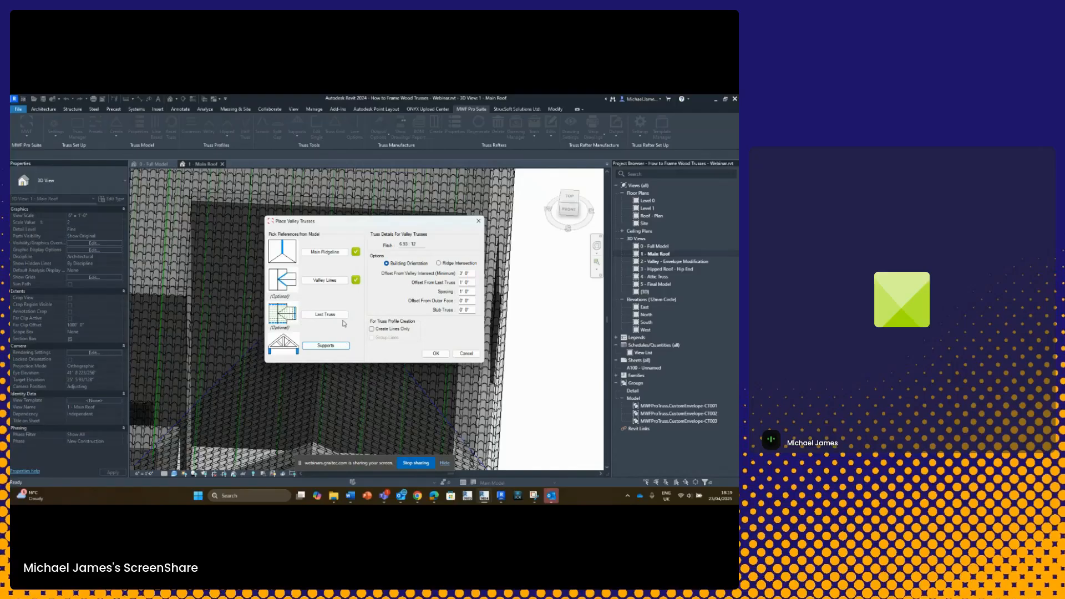
# Pick the side walls of the glazed gable projection as the valley truss supports and confirm their layer alignment.
pyautogui.click(326, 346)
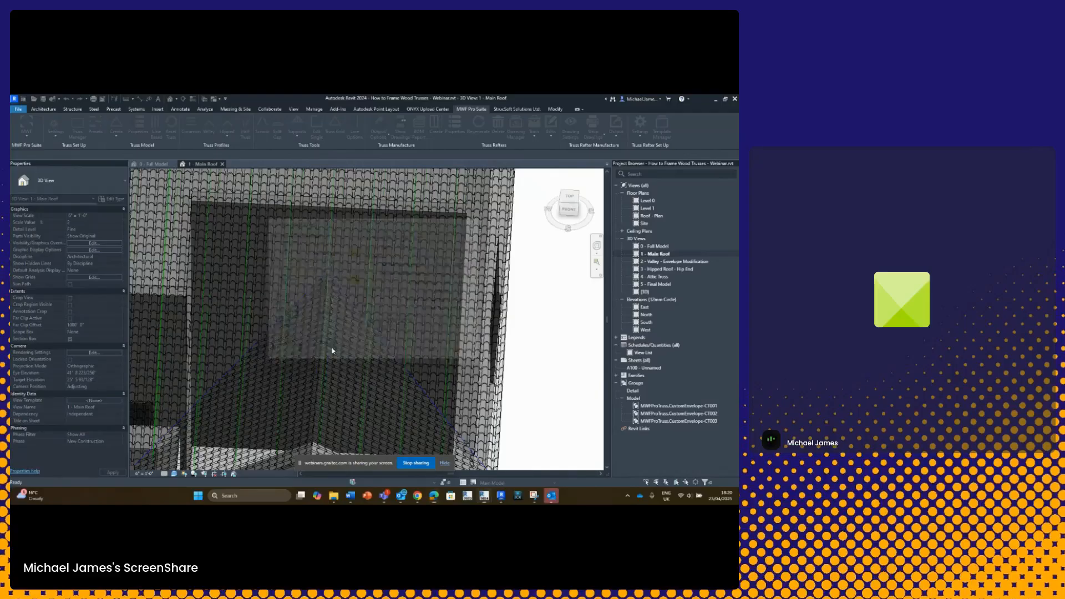
pyautogui.scroll(3, 385, 344)
pyautogui.keyDown('shift'); pyautogui.moveTo(392, 301); pyautogui.dragTo(413, 347, button='middle'); pyautogui.keyUp('shift')
pyautogui.click(379, 353)
pyautogui.scroll(-3, 533, 349)
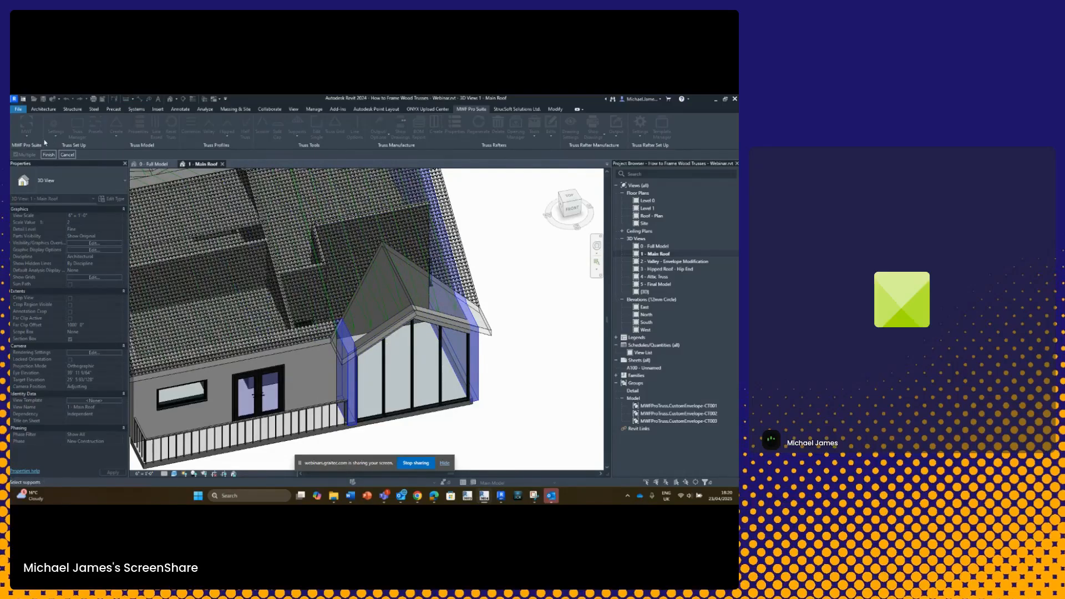
pyautogui.click(346, 366)
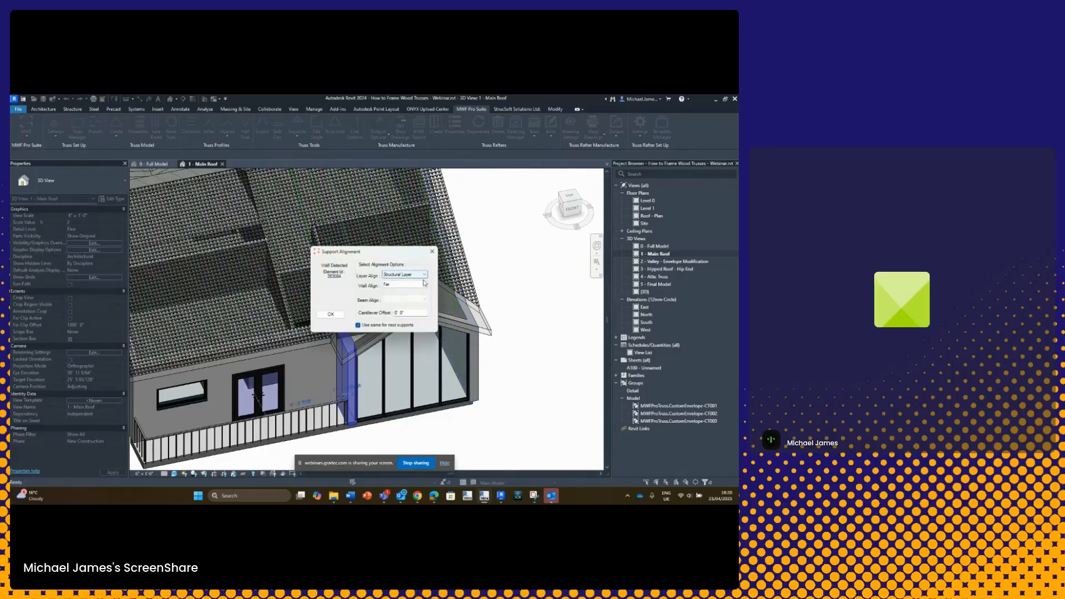
pyautogui.click(388, 275)
pyautogui.click(402, 280)
pyautogui.click(331, 314)
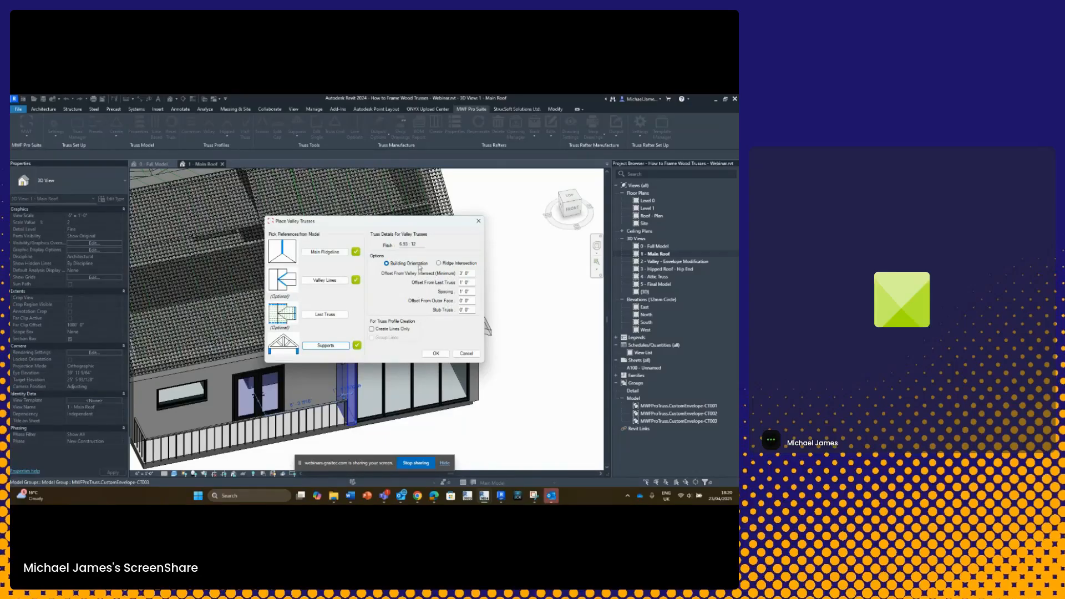
# Set the minimum offset from the valley intersection to 1' and create the valley truss envelopes for the glazed gable's roof.
pyautogui.moveTo(420, 220); pyautogui.dragTo(260, 246)
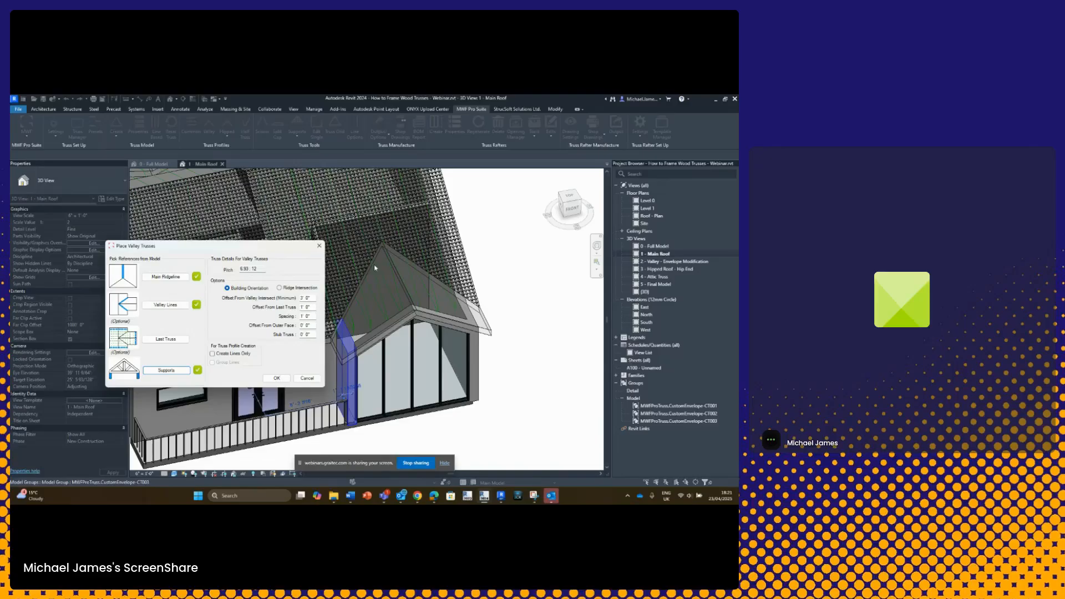
pyautogui.click(302, 298)
pyautogui.write('1')
pyautogui.click(302, 315)
pyautogui.click(309, 326)
pyautogui.click(277, 378)
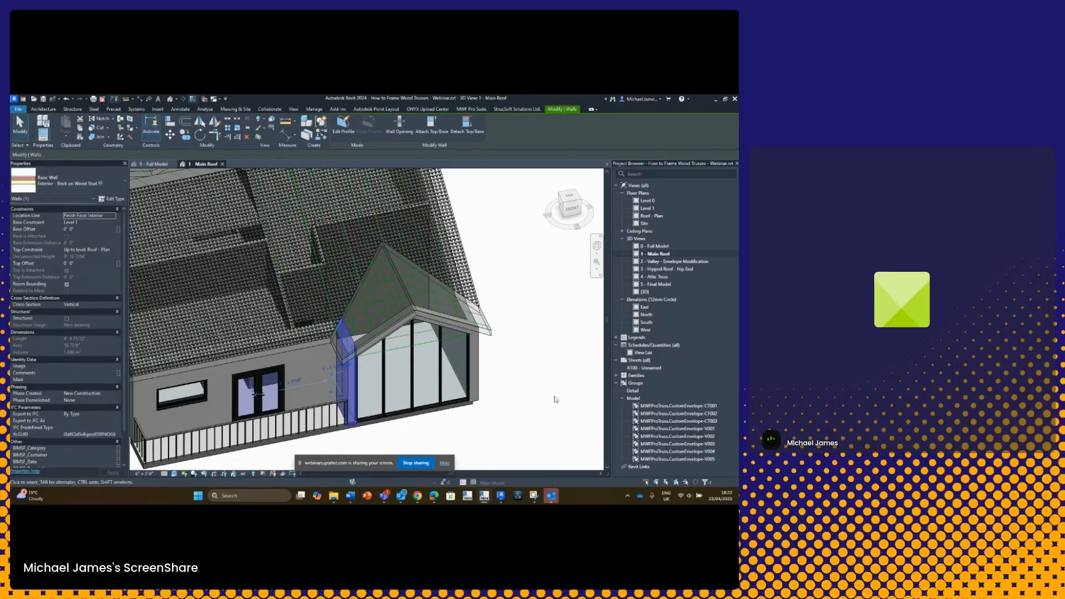
# Start placing valley trusses and pick the ridge edge of the single-window gable's roof as the main ridgeline.
pyautogui.keyDown('shift'); pyautogui.moveTo(379, 320); pyautogui.dragTo(410, 222, button='middle'); pyautogui.keyUp('shift')
pyautogui.scroll(5, 392, 294)
pyautogui.scroll(4, 248, 296)
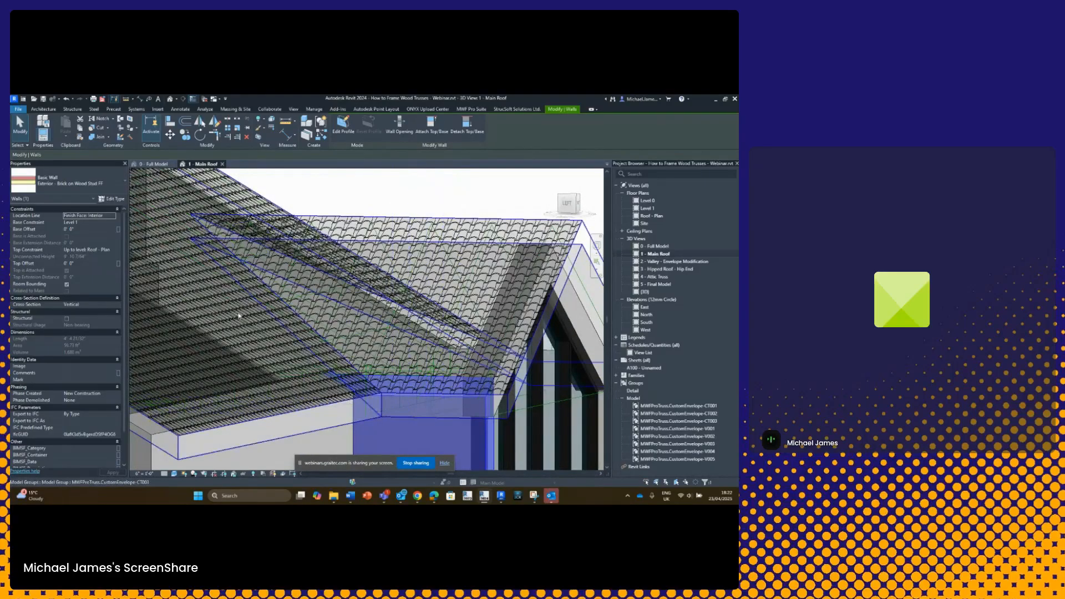
pyautogui.keyDown('shift'); pyautogui.moveTo(266, 344); pyautogui.dragTo(352, 324, button='middle'); pyautogui.keyUp('shift')
pyautogui.scroll(3, 456, 314)
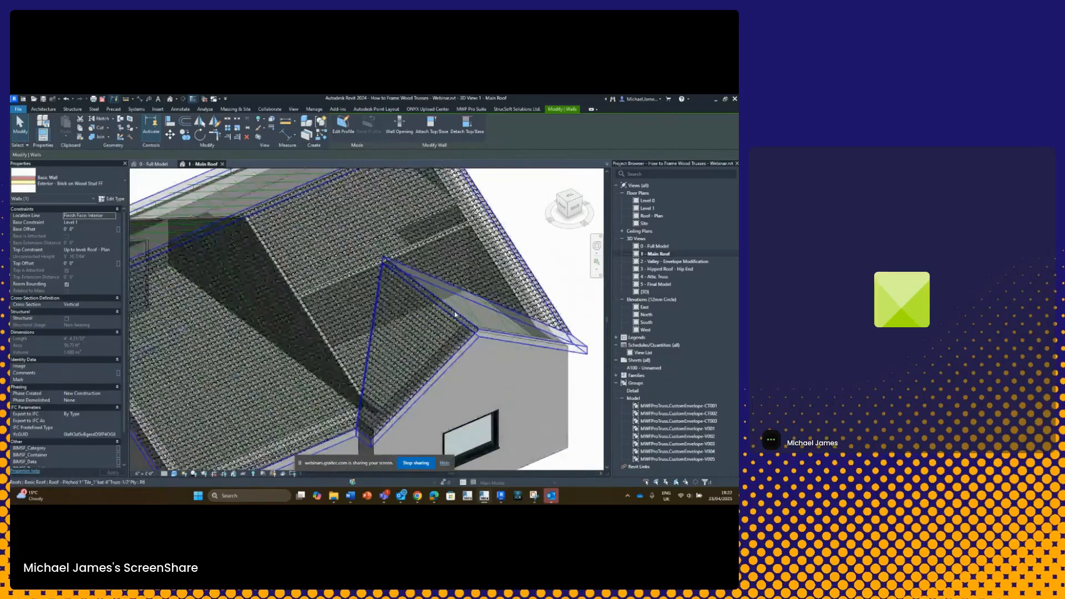
pyautogui.click(474, 110)
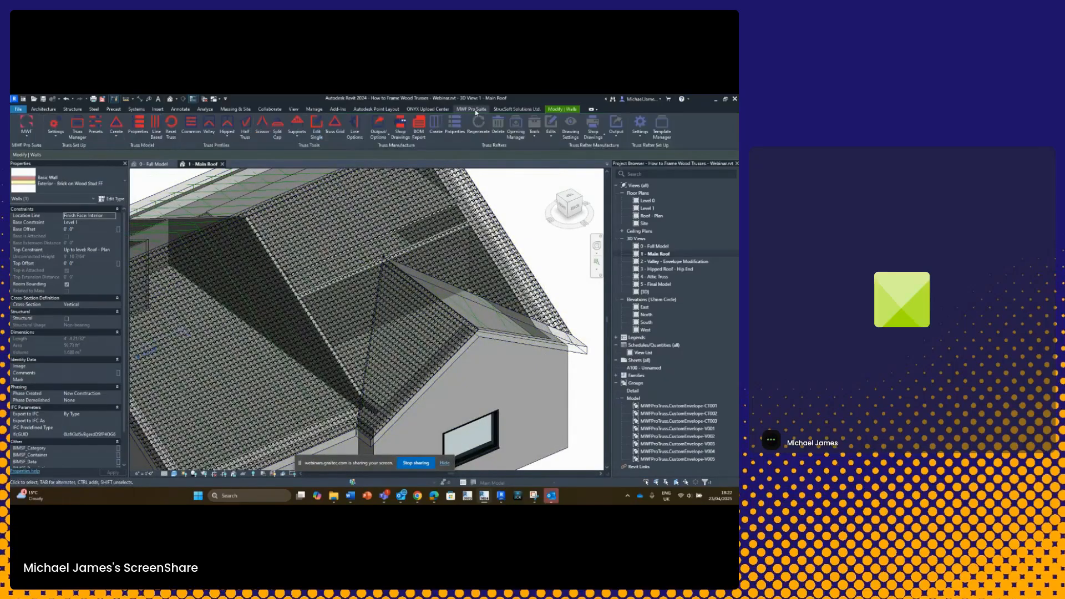
pyautogui.click(209, 127)
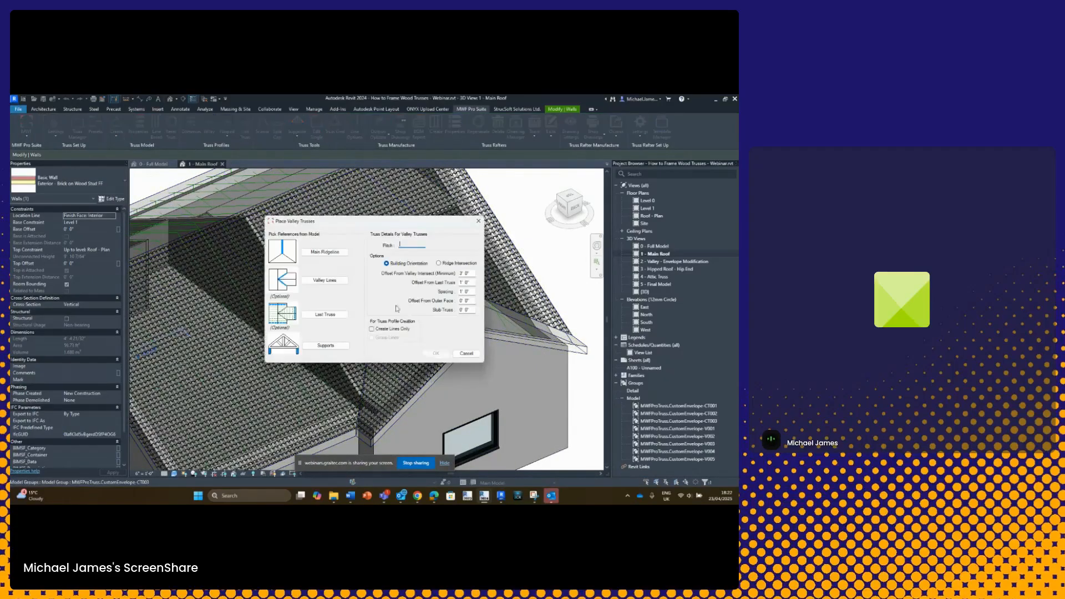
pyautogui.click(325, 254)
pyautogui.click(365, 273)
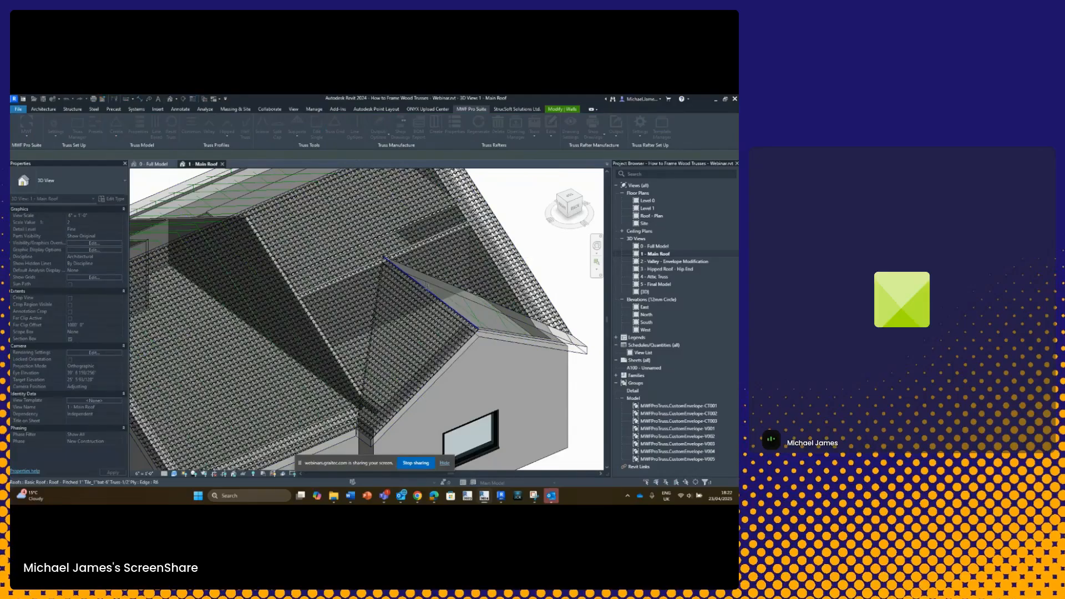
# Pick the two valley edges of the single-window gable's roof as the valley lines.
pyautogui.click(324, 280)
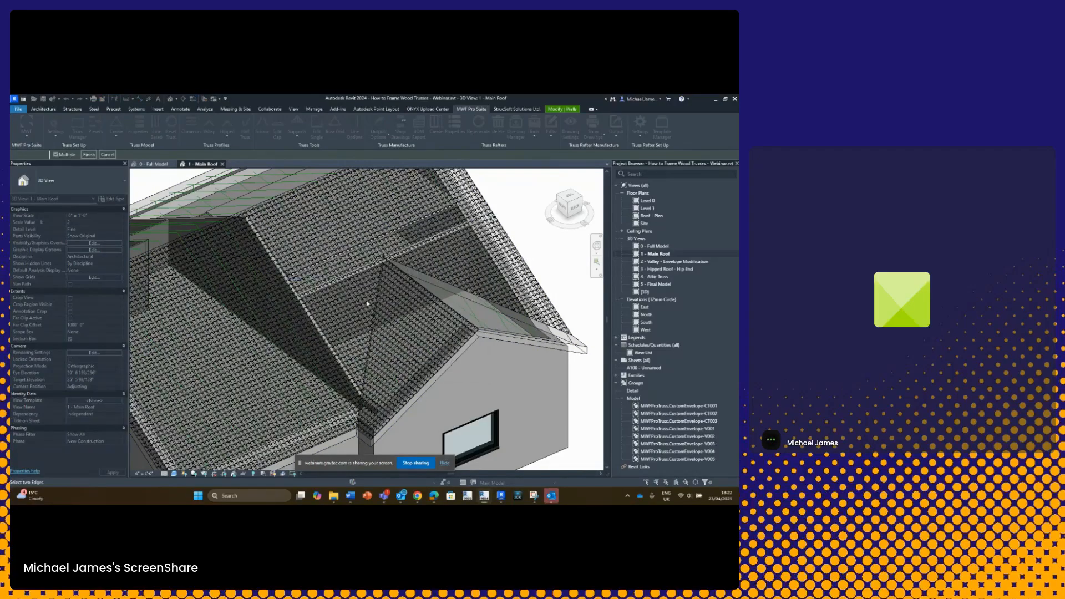
pyautogui.click(431, 275)
pyautogui.click(95, 155)
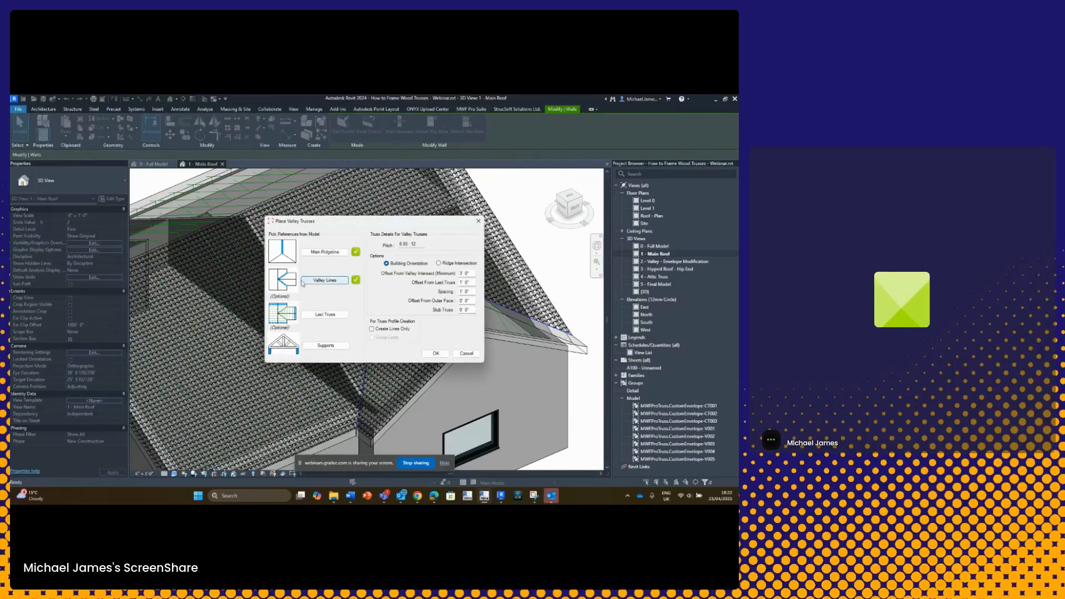
# Pick the side walls of the single-window gable as valley truss supports and confirm their Structural Layer, Far alignment.
pyautogui.click(321, 342)
pyautogui.moveTo(363, 387); pyautogui.dragTo(348, 274, button='middle')
pyautogui.click(351, 348)
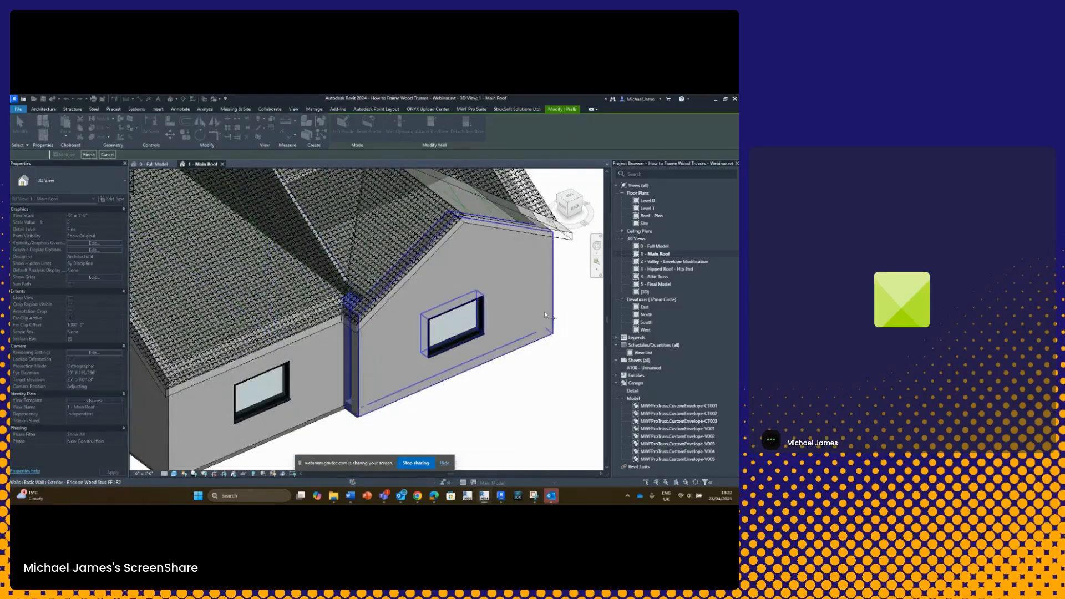
pyautogui.keyDown('shift'); pyautogui.moveTo(566, 301); pyautogui.dragTo(543, 205, button='middle'); pyautogui.keyUp('shift')
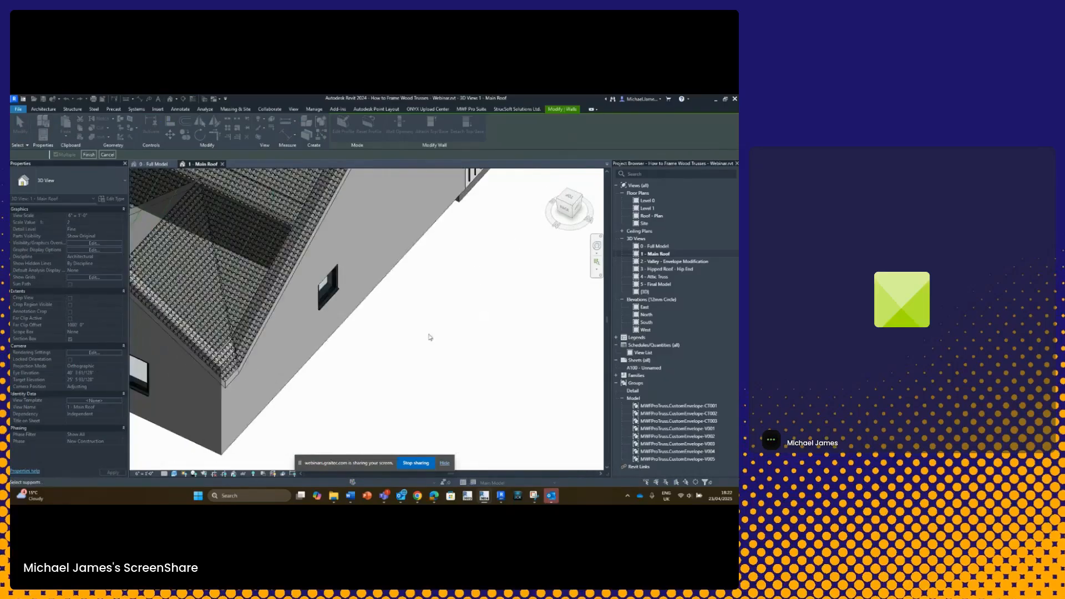
pyautogui.click(234, 405)
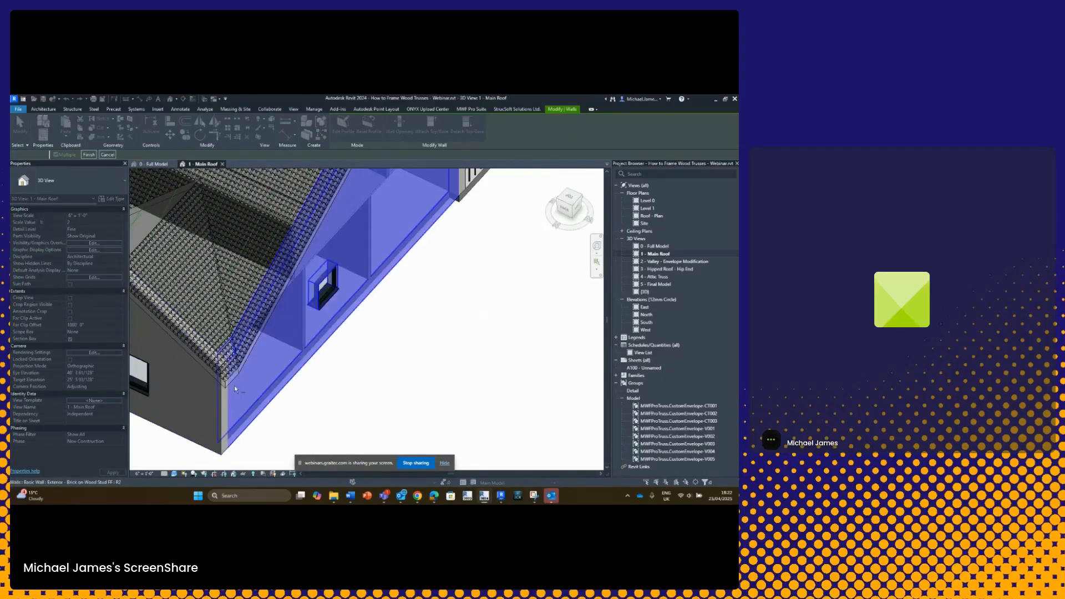
pyautogui.click(88, 154)
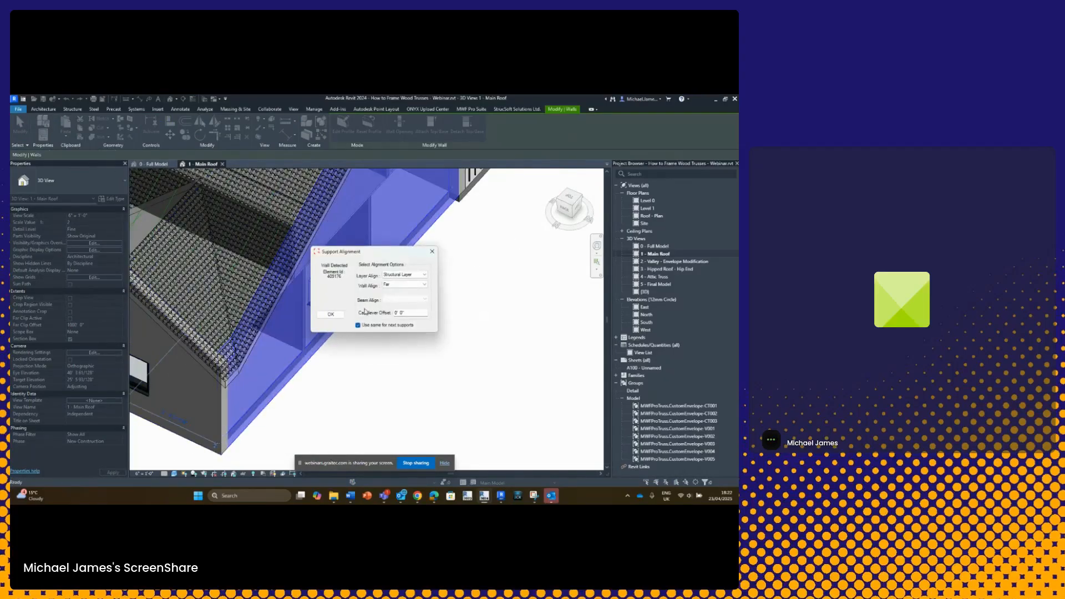
pyautogui.click(331, 316)
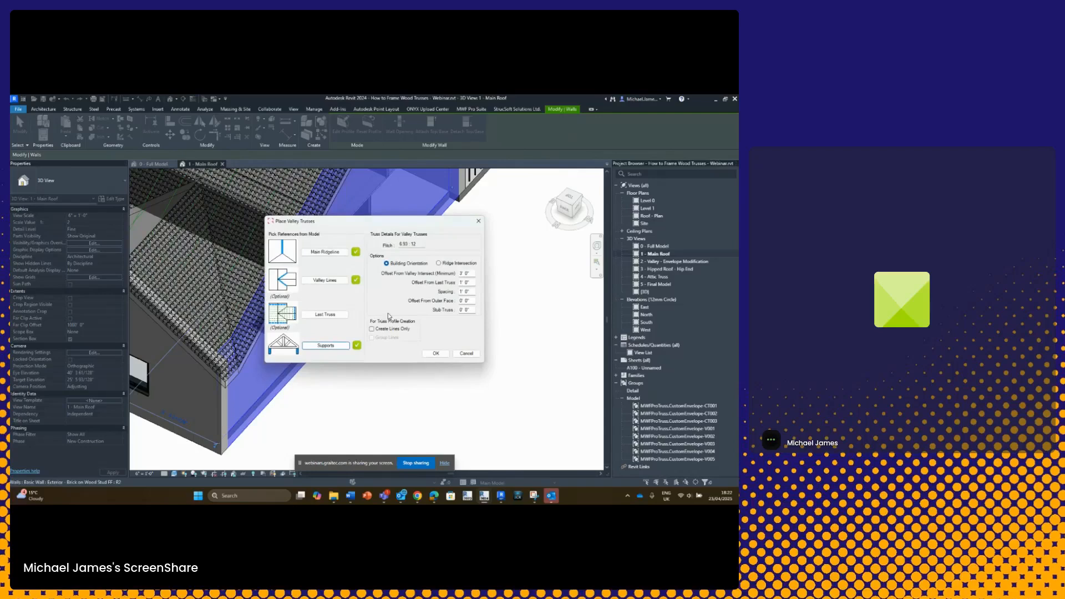
# Set the minimum valley intersection offset to 1' and the spacing to 2', and create the single-window gable's valley truss envelopes.
pyautogui.click(461, 274)
pyautogui.press('BackSpace')
pyautogui.write('1')
pyautogui.click(462, 291)
pyautogui.press('BackSpace')
pyautogui.write('2')
pyautogui.click(466, 301)
pyautogui.click(435, 353)
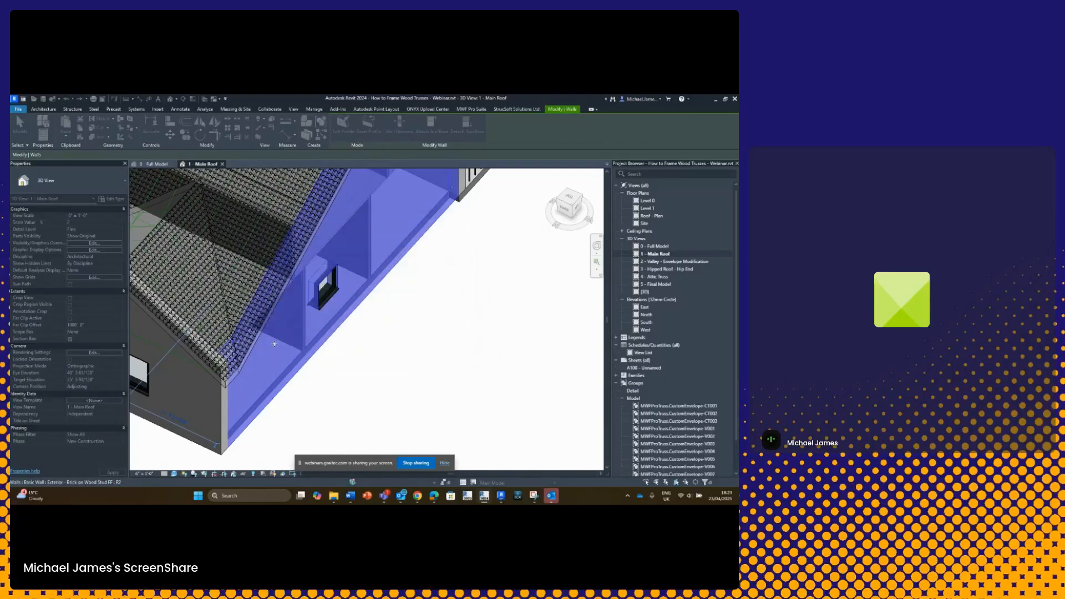
# Temporarily isolate the truss envelope groups and examine the valley envelopes against the main roof envelopes.
pyautogui.scroll(5, 362, 365)
pyautogui.keyDown('shift'); pyautogui.moveTo(341, 234); pyautogui.dragTo(293, 306, button='middle'); pyautogui.keyUp('shift')
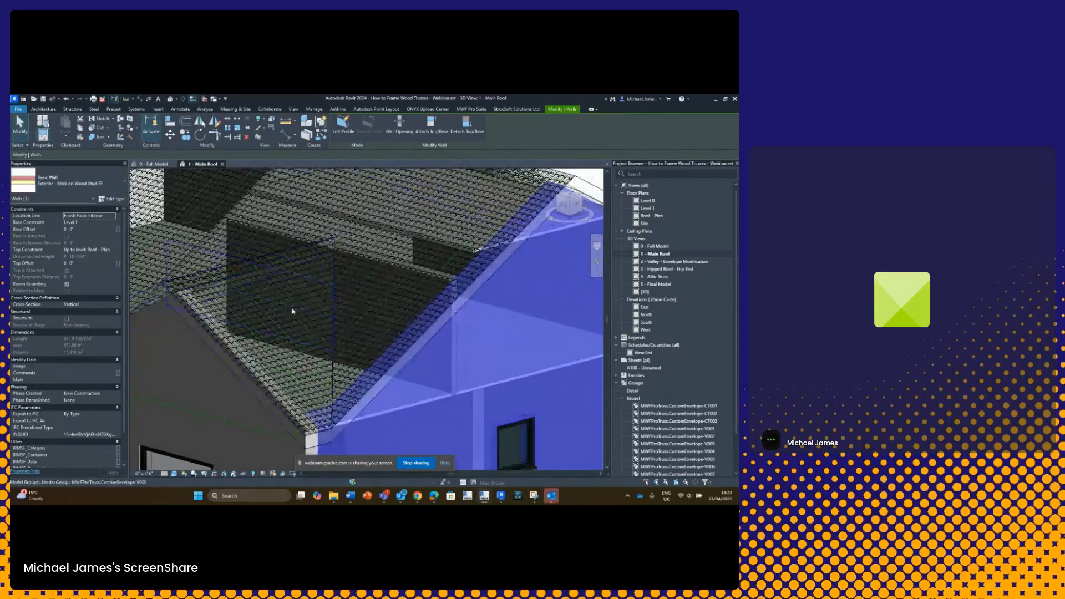
pyautogui.click(259, 310)
pyautogui.press('i')
pyautogui.press('c')
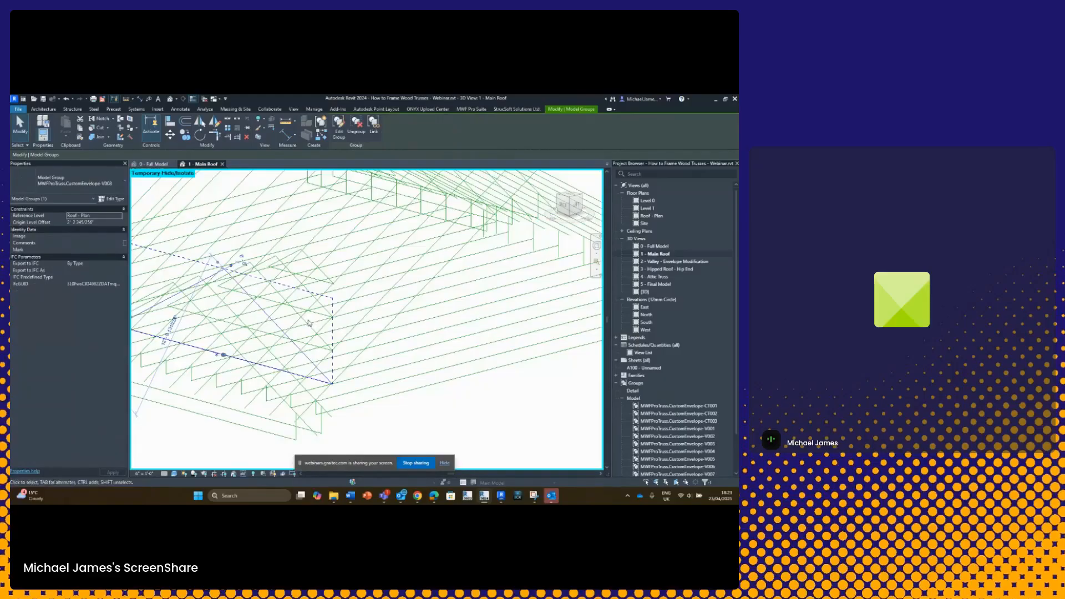
pyautogui.keyDown('shift'); pyautogui.moveTo(364, 351); pyautogui.dragTo(430, 358, button='middle'); pyautogui.keyUp('shift')
pyautogui.keyDown('shift'); pyautogui.moveTo(414, 362); pyautogui.dragTo(452, 302, button='middle'); pyautogui.keyUp('shift')
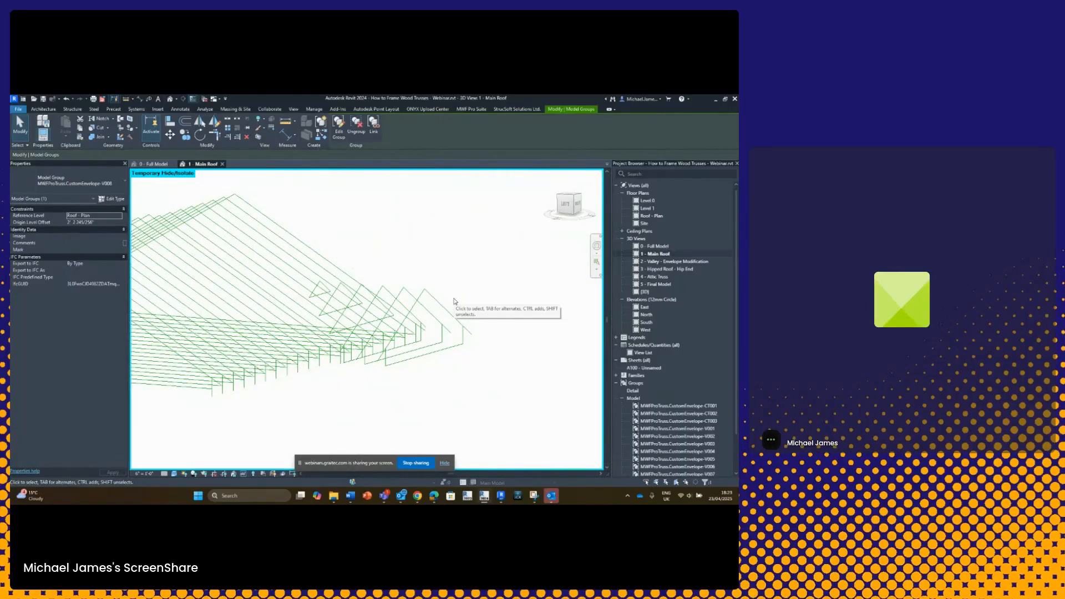
# Clear the selection and reset the temporary isolation to show the full model again.
pyautogui.press('Escape')
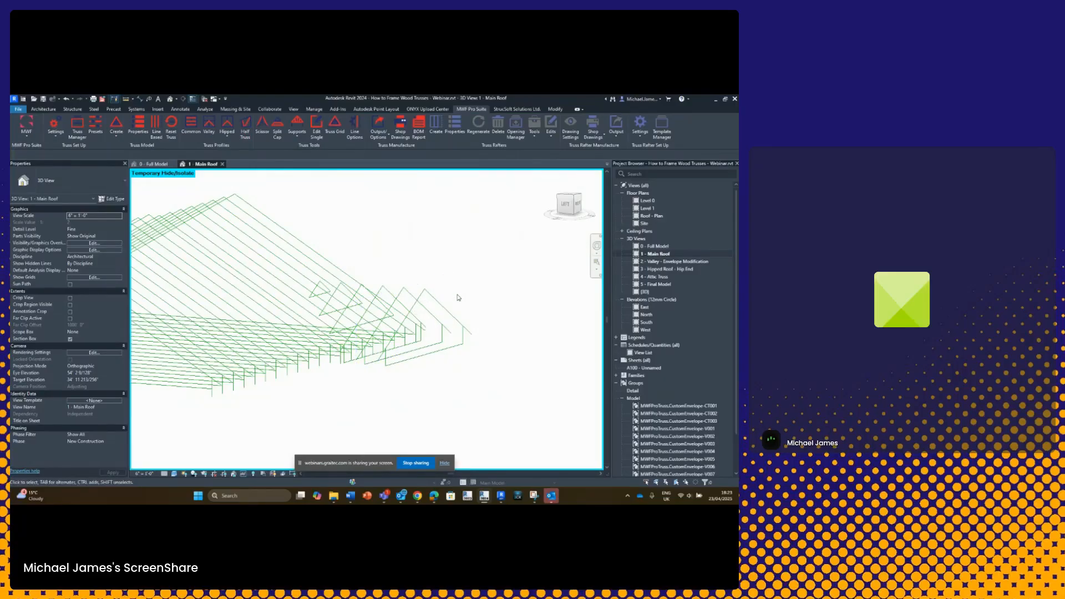
pyautogui.press('h')
pyautogui.press('r')
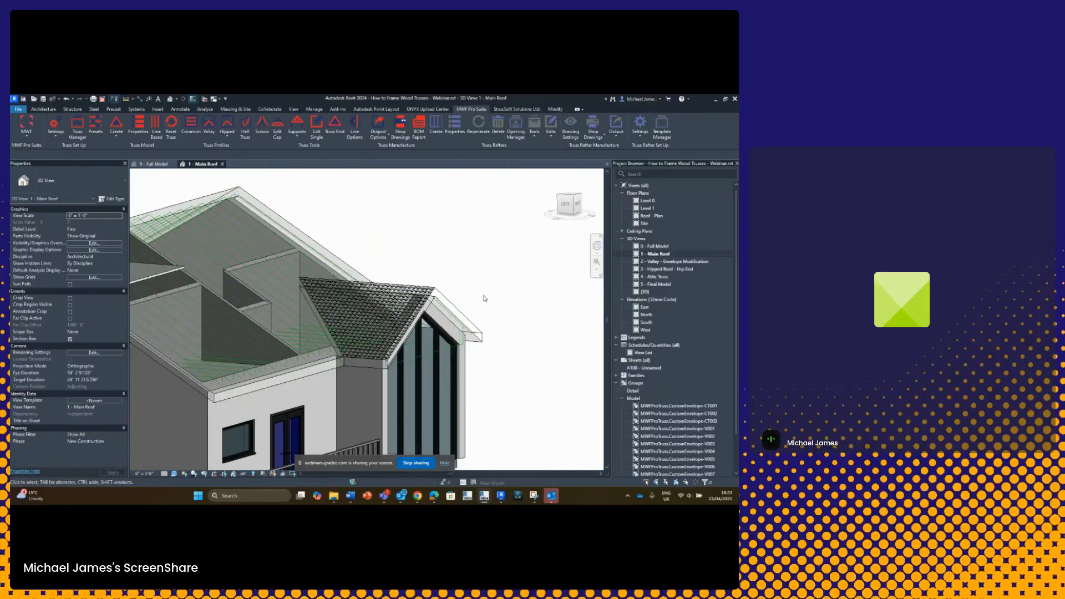
# Examine the valley truss envelopes at the glazed gable in relation to its roof and front overhang.
pyautogui.scroll(2, 482, 302)
pyautogui.moveTo(468, 316); pyautogui.dragTo(442, 336, button='middle')
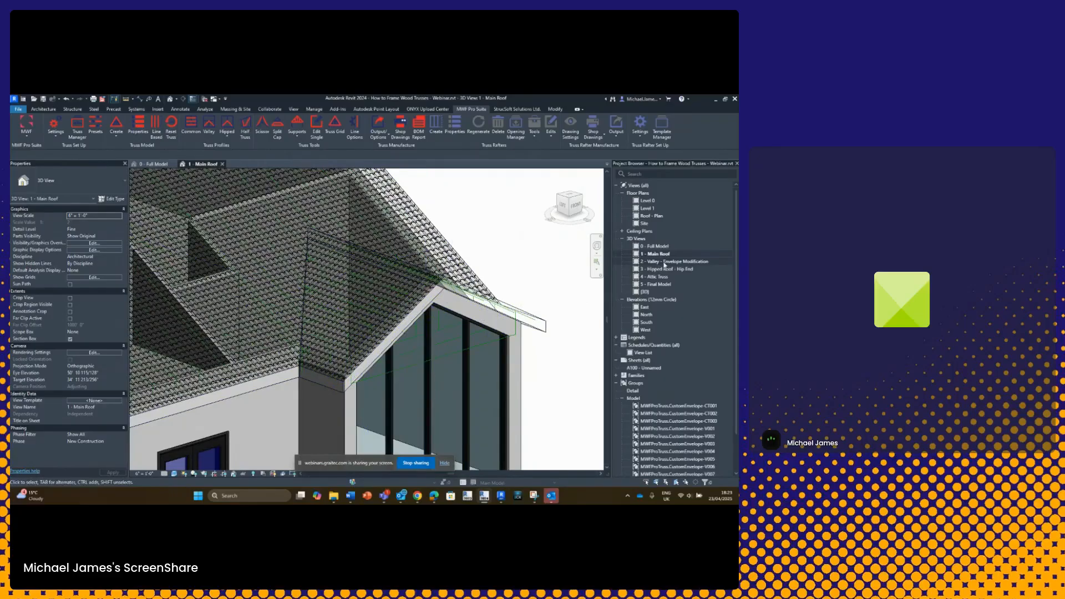
pyautogui.keyDown('shift'); pyautogui.moveTo(553, 274); pyautogui.dragTo(488, 319, button='middle'); pyautogui.keyUp('shift')
pyautogui.click(484, 323)
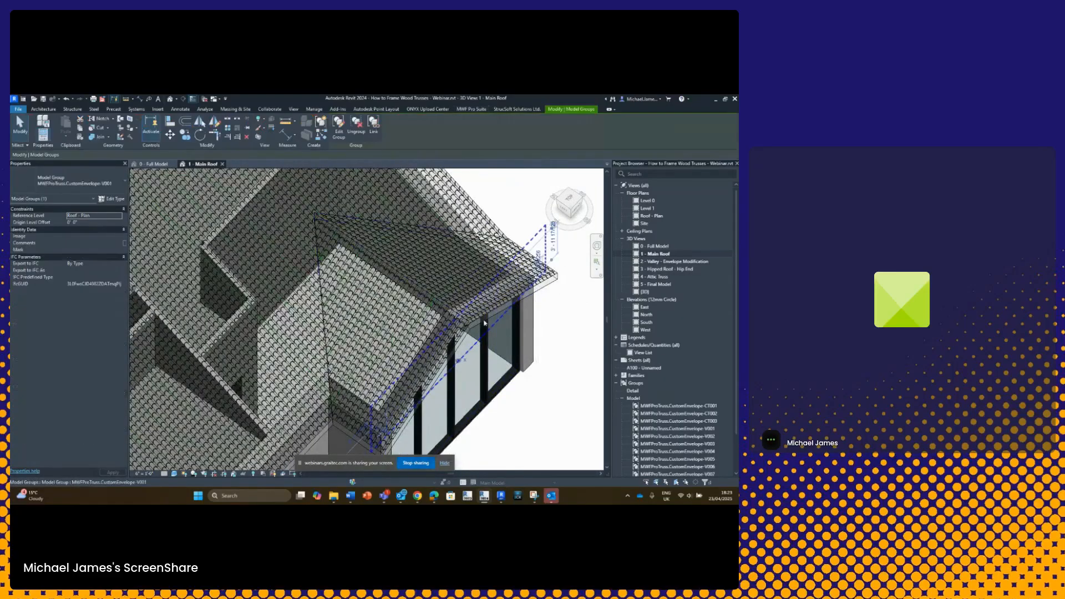
pyautogui.moveTo(458, 318)
pyautogui.keyDown('shift'); pyautogui.mouseDown(button='middle')
pyautogui.moveTo(493, 294)
pyautogui.moveTo(511, 249)
pyautogui.moveTo(465, 303)
pyautogui.mouseUp(button='middle'); pyautogui.keyUp('shift')
pyautogui.keyDown('ctrl'); pyautogui.click(465, 280); pyautogui.keyUp('ctrl')
pyautogui.click(491, 270)
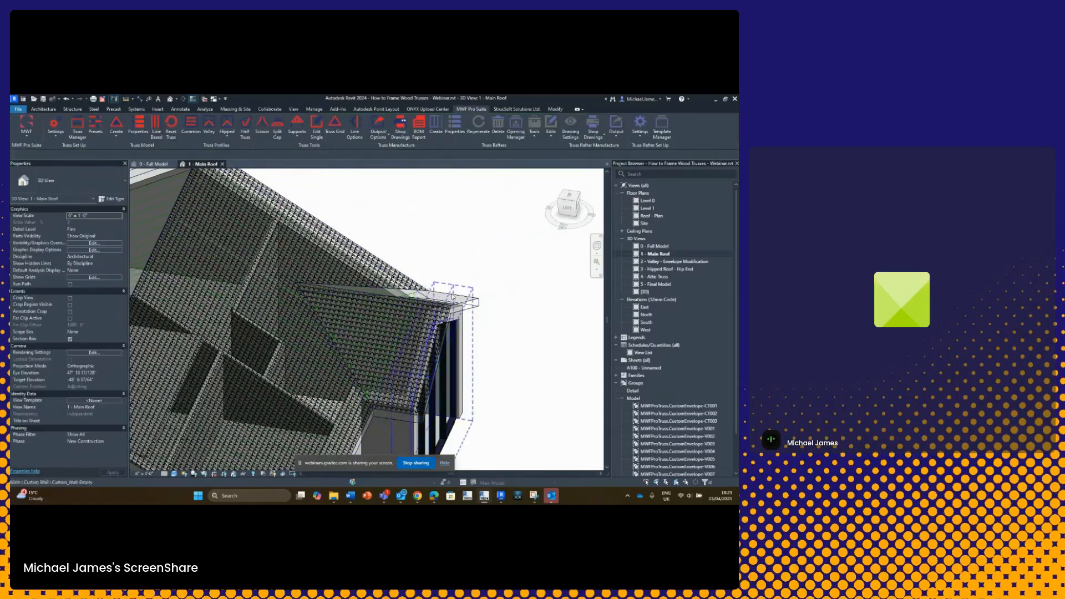
pyautogui.keyDown('shift'); pyautogui.moveTo(481, 297); pyautogui.dragTo(467, 320, button='middle'); pyautogui.keyUp('shift')
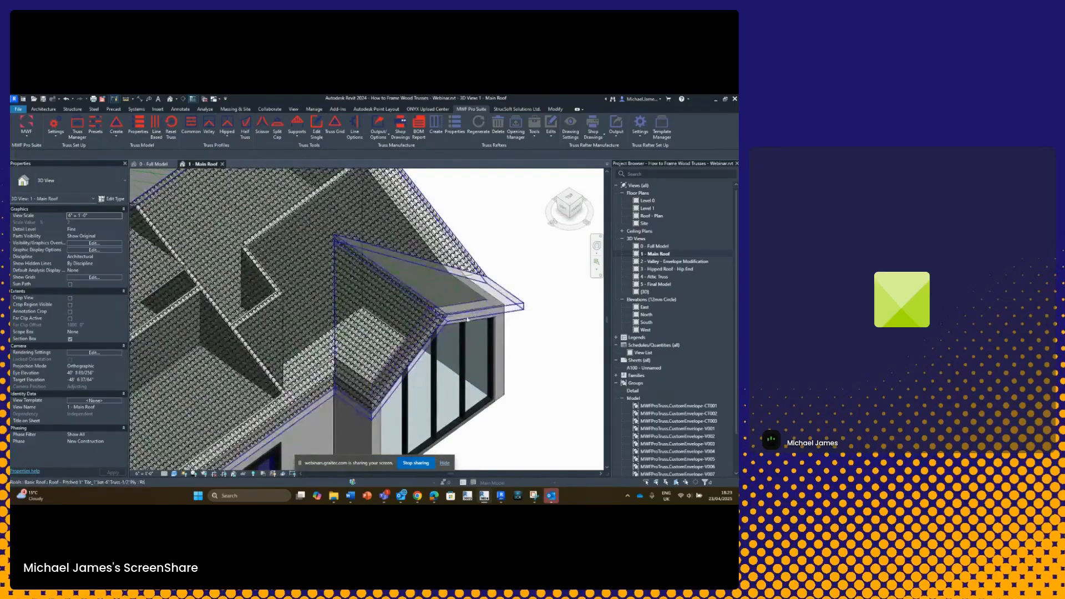
pyautogui.click(482, 310)
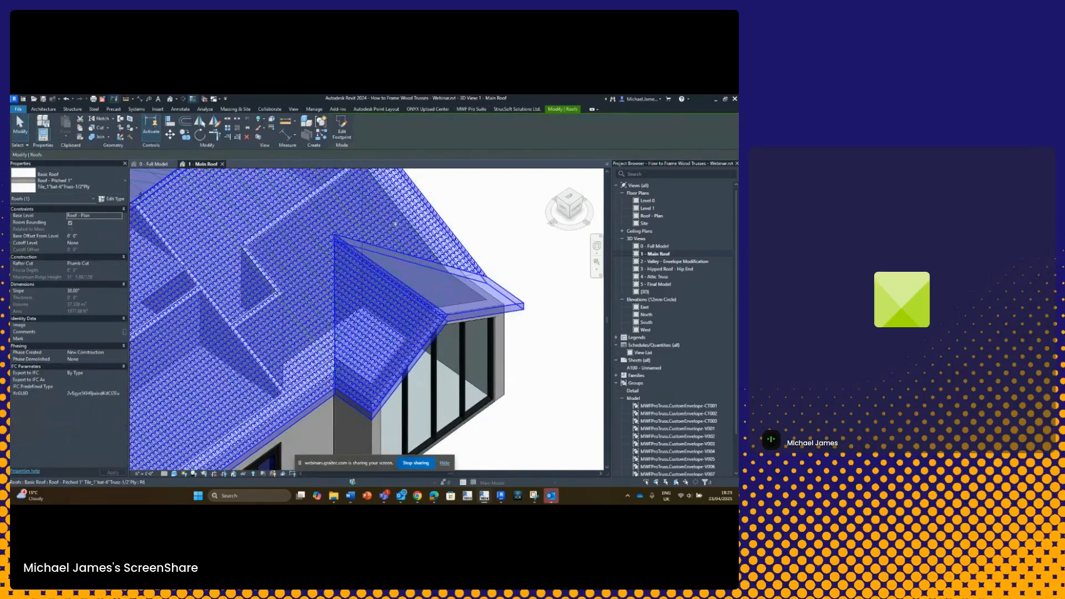
pyautogui.click(507, 267)
pyautogui.scroll(3, 444, 279)
pyautogui.click(397, 277)
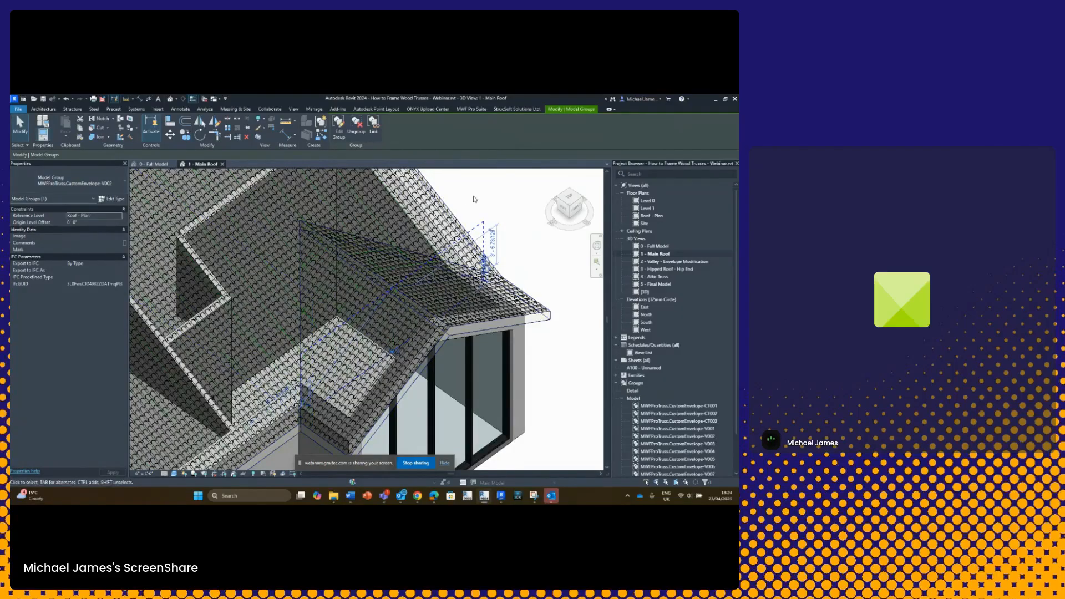
pyautogui.press('Escape')
pyautogui.click(336, 201)
pyautogui.press('Escape')
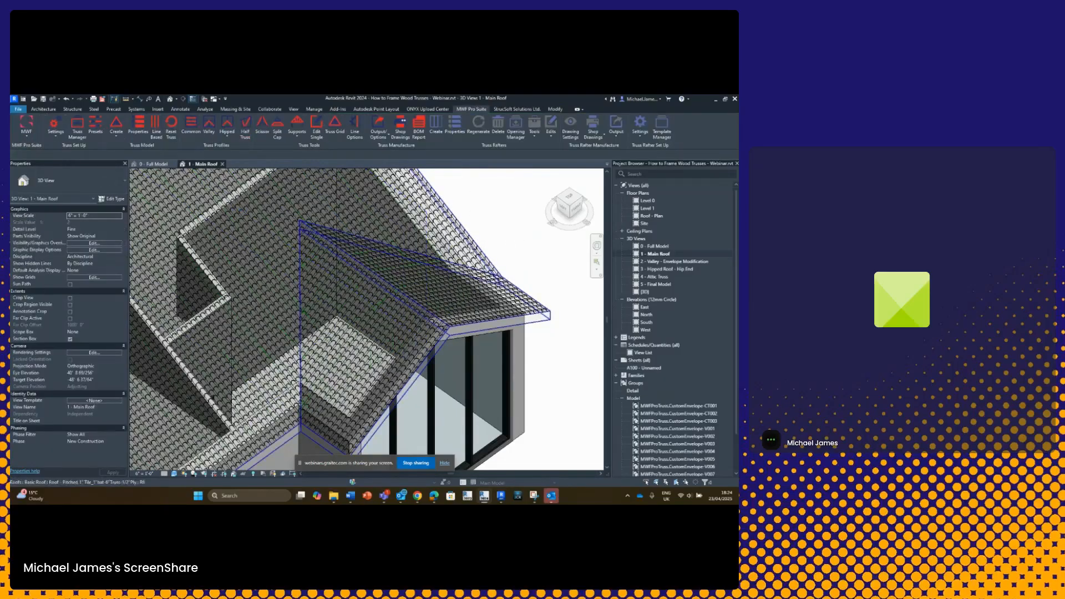
# Start placing common trusses and pick the ridge edge of the glazed gable's roof as the main ridgeline.
pyautogui.scroll(3, 547, 256)
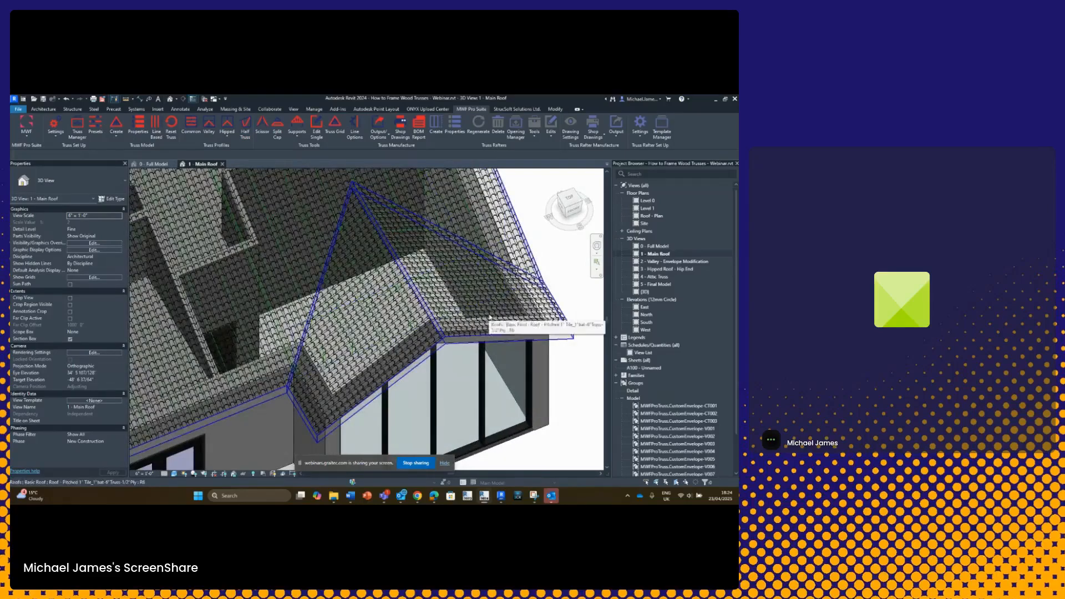
pyautogui.click(461, 320)
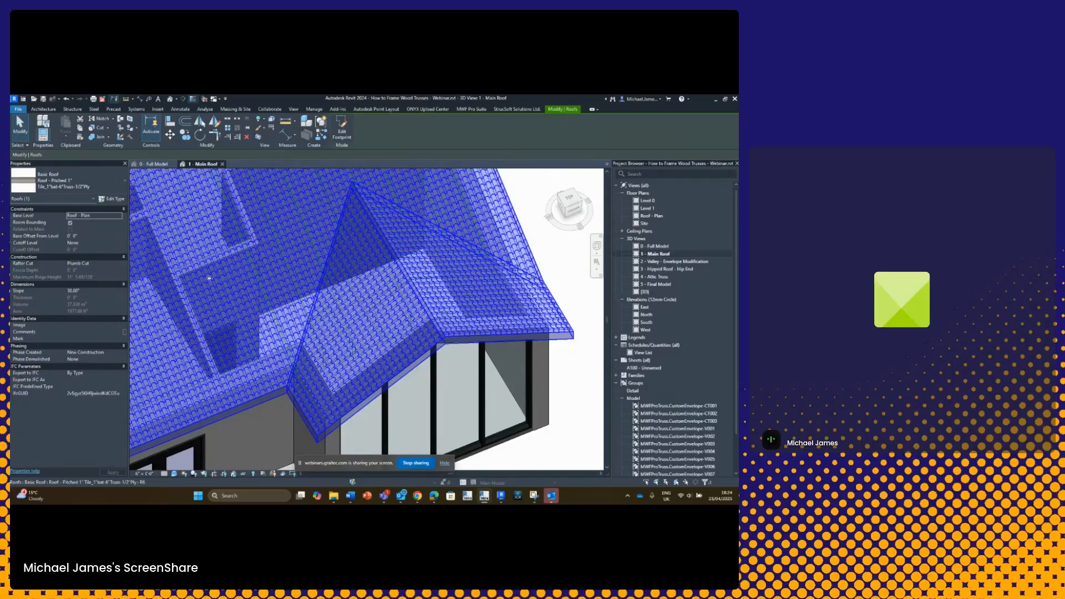
pyautogui.click(471, 108)
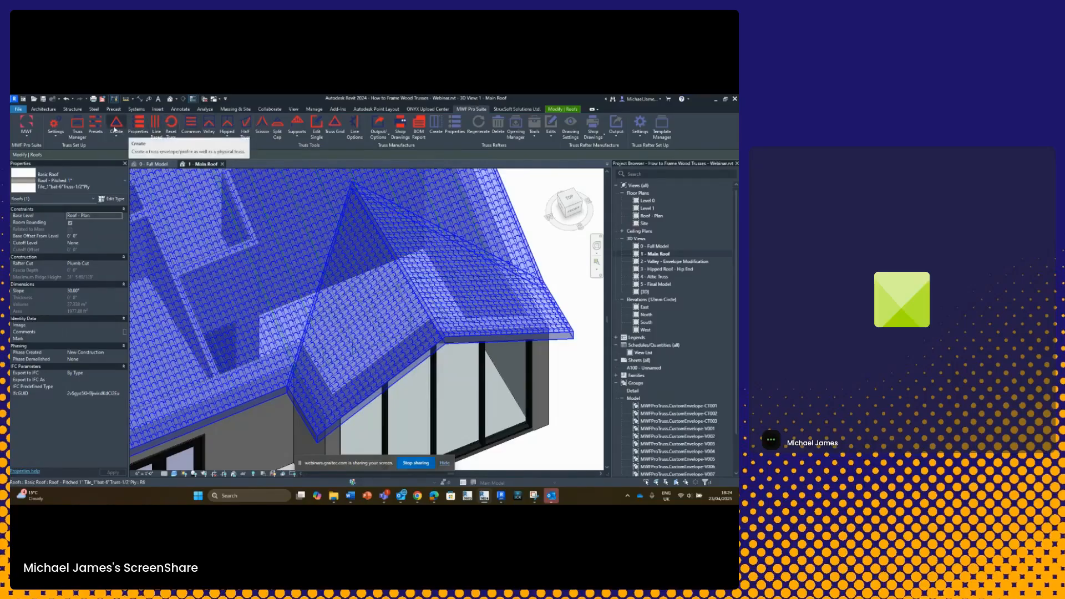
pyautogui.click(190, 125)
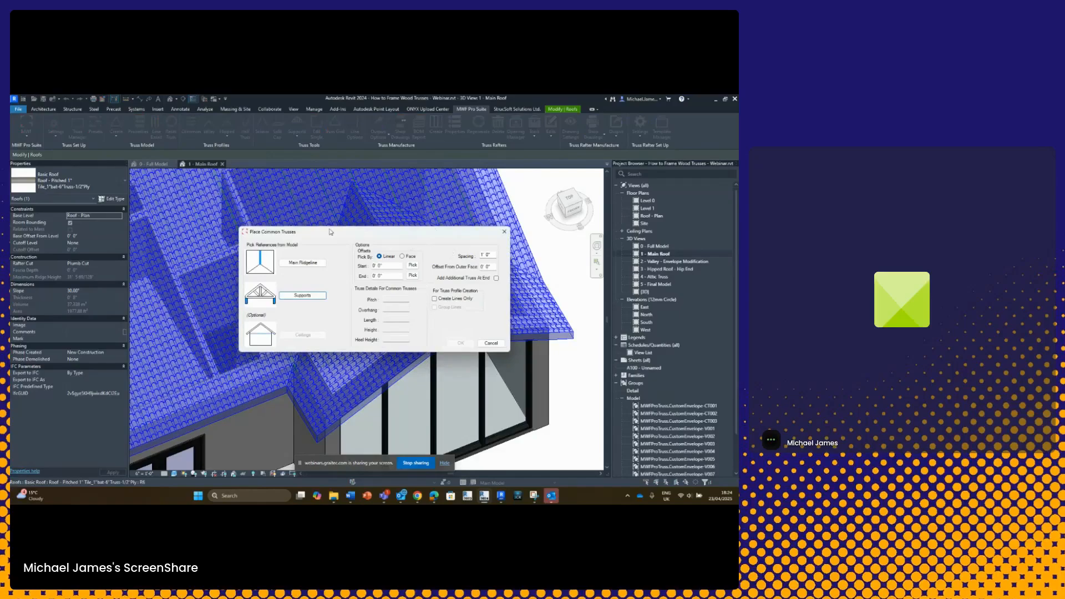
pyautogui.click(294, 264)
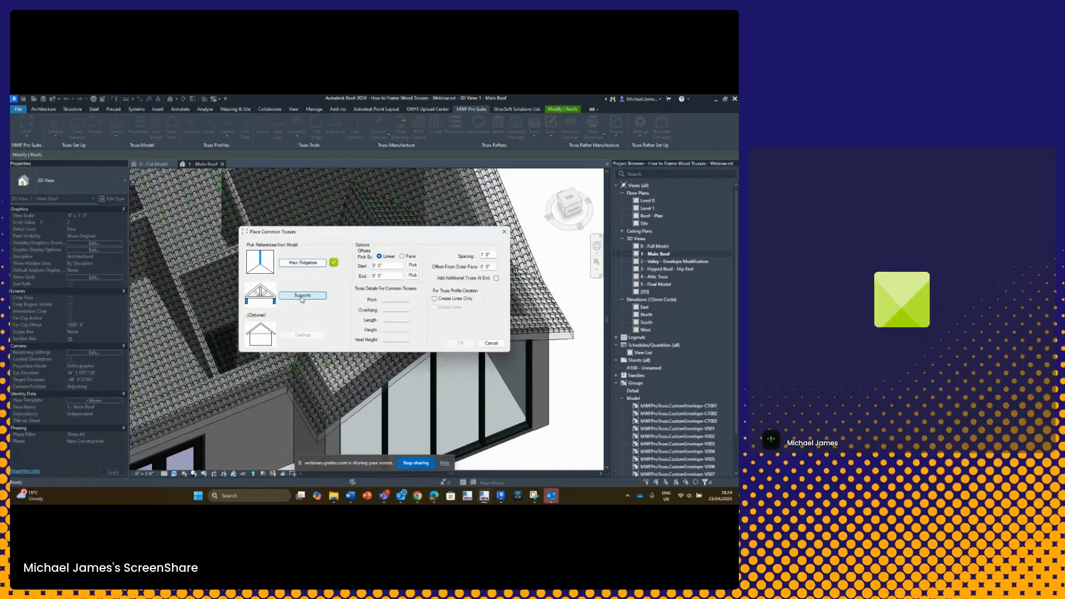
# Pick the glazed gable's two side walls as common truss supports and confirm their Structural Layer, Far alignment.
pyautogui.click(301, 297)
pyautogui.moveTo(359, 338); pyautogui.dragTo(374, 257, button='middle')
pyautogui.click(331, 367)
pyautogui.click(555, 309)
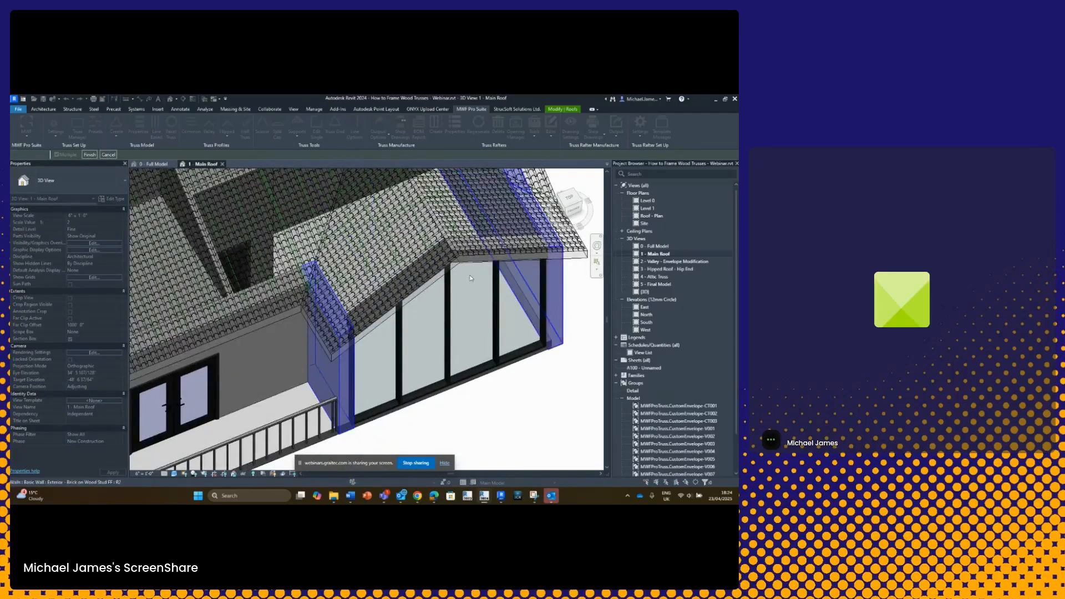
pyautogui.click(89, 155)
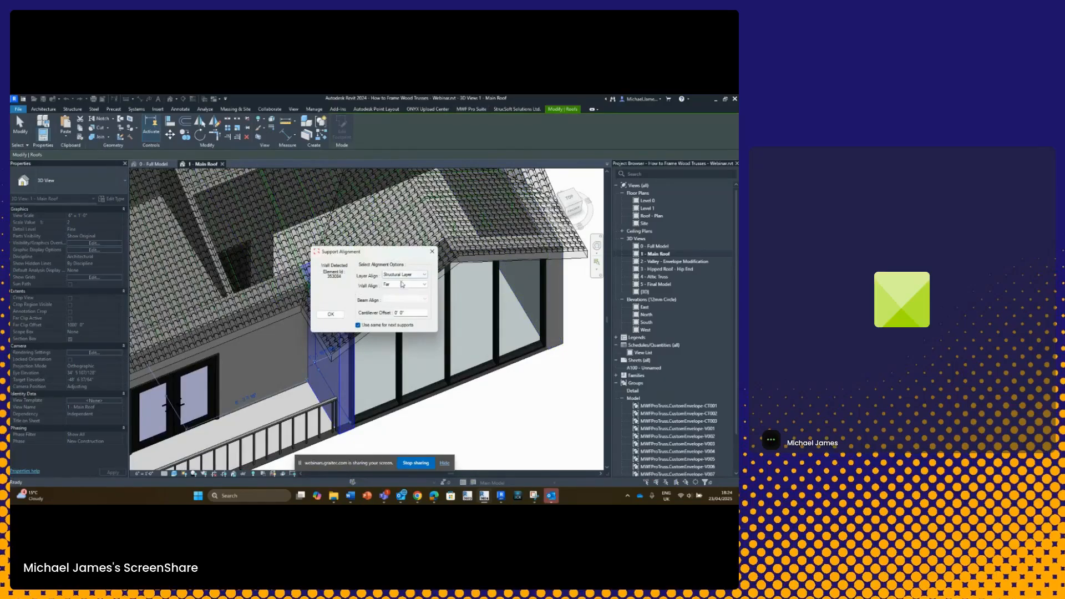
pyautogui.click(331, 314)
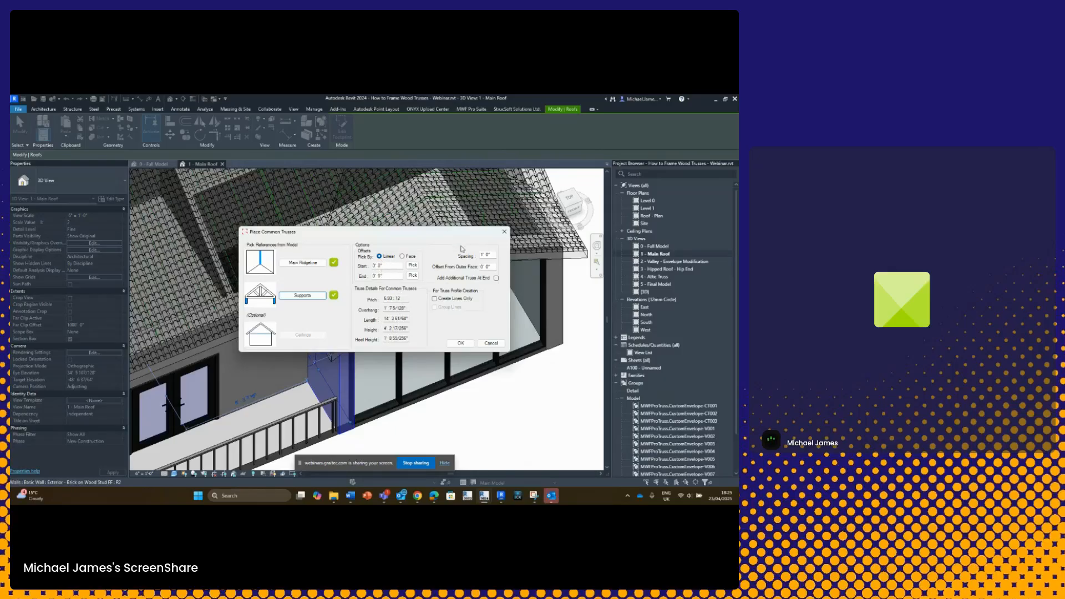
# Create the common truss envelopes for the glazed gable's roof and select the envelope at its front to check it.
pyautogui.click(482, 255)
pyautogui.click(488, 267)
pyautogui.click(461, 343)
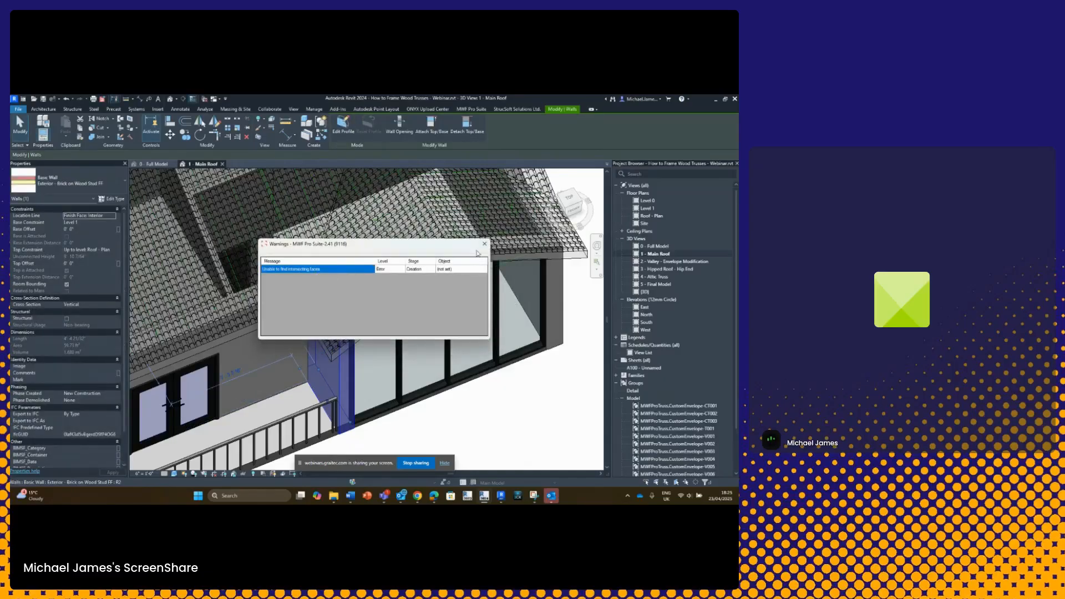
pyautogui.click(484, 244)
pyautogui.keyDown('shift'); pyautogui.moveTo(434, 282); pyautogui.dragTo(407, 280, button='middle'); pyautogui.keyUp('shift')
pyautogui.click(407, 278)
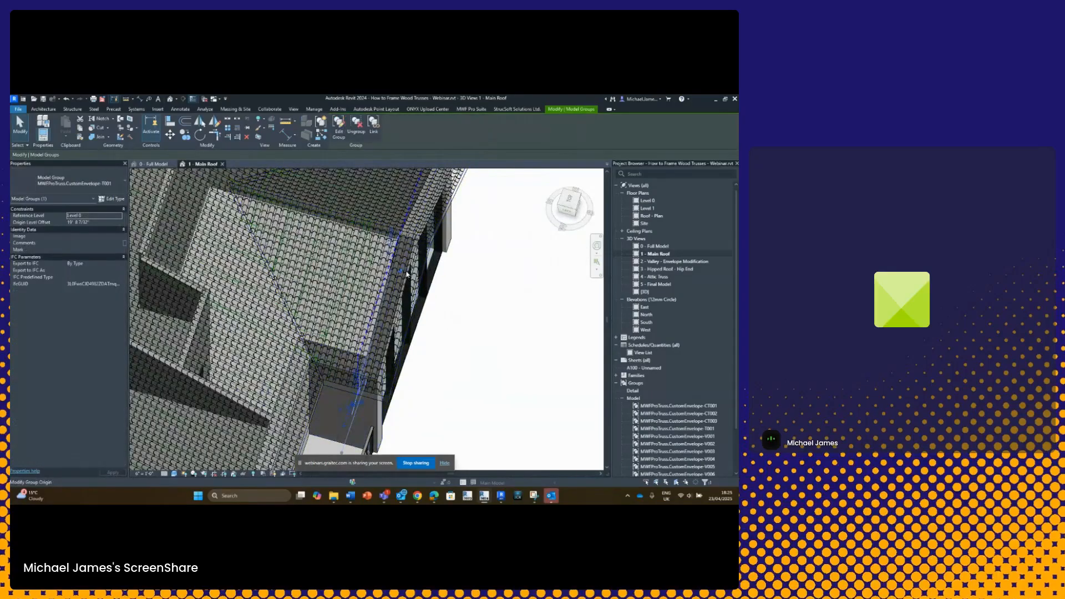
# Temporarily isolate the truss envelopes, compare the two front ones at the glazed gable from above and from the front, and restore the hidden elements.
pyautogui.press('h')
pyautogui.press('i')
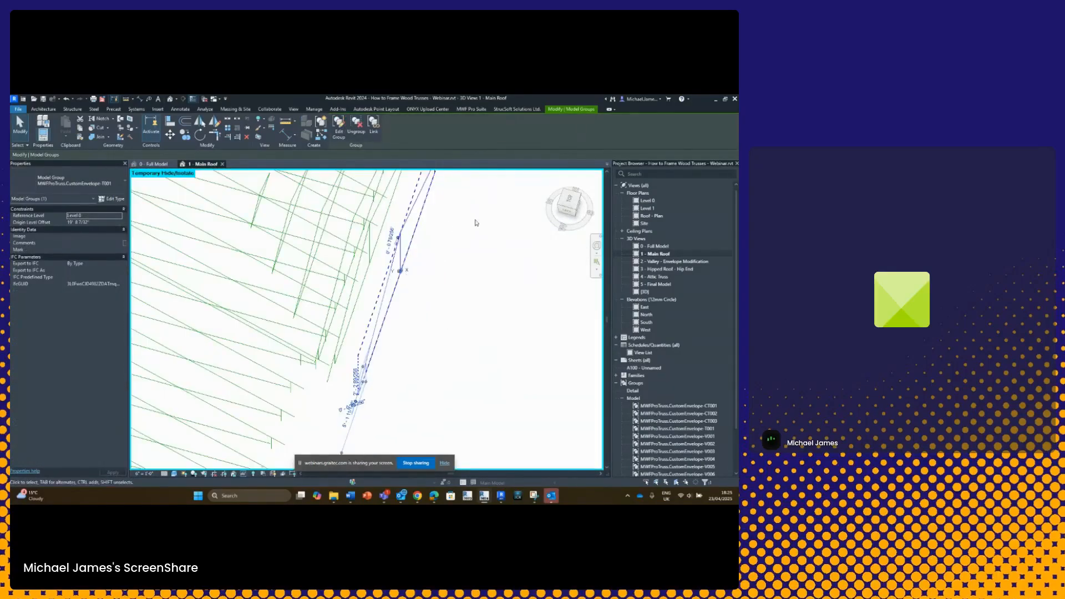
pyautogui.click(566, 209)
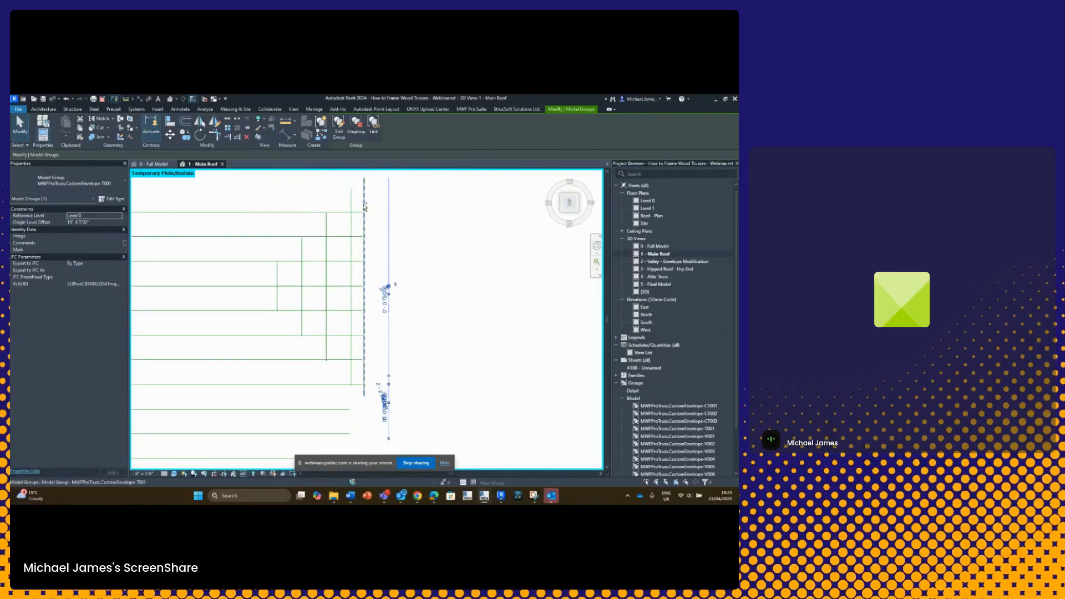
pyautogui.keyDown('ctrl'); pyautogui.click(364, 206); pyautogui.keyUp('ctrl')
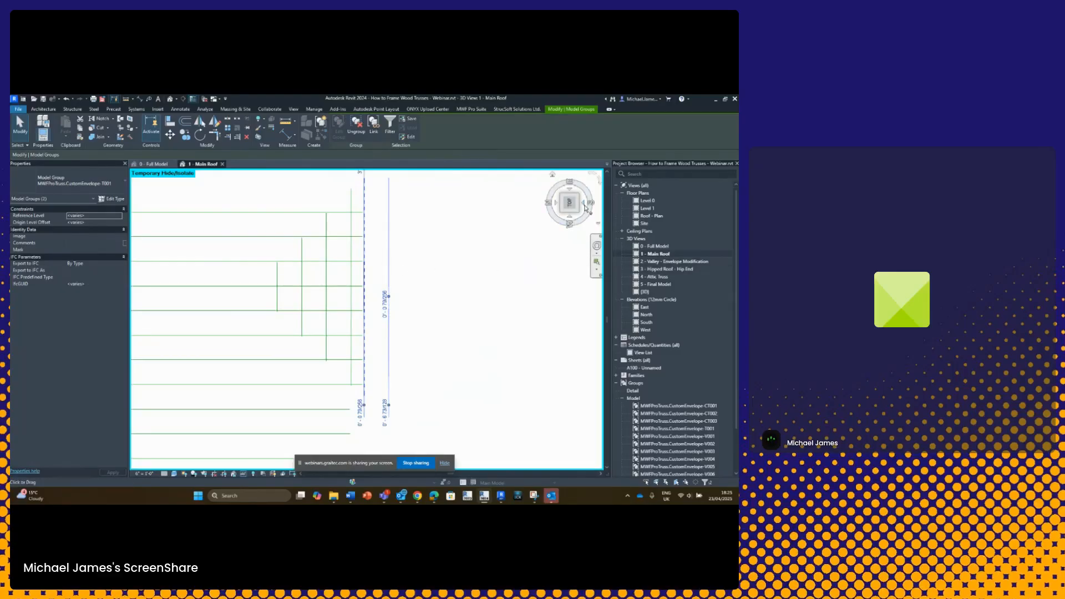
pyautogui.click(589, 203)
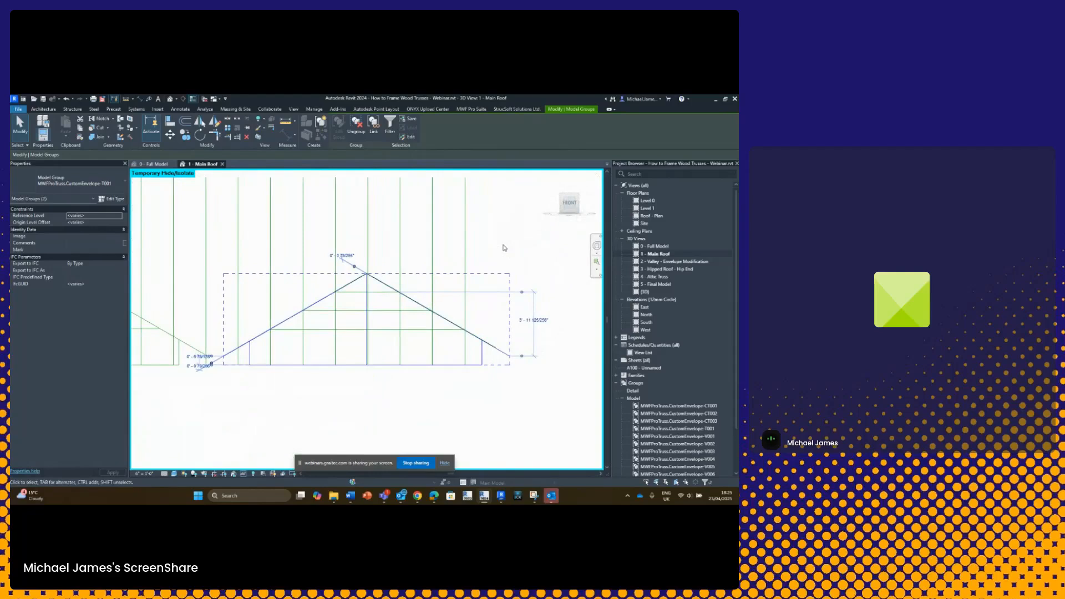
pyautogui.press('h')
pyautogui.press('r')
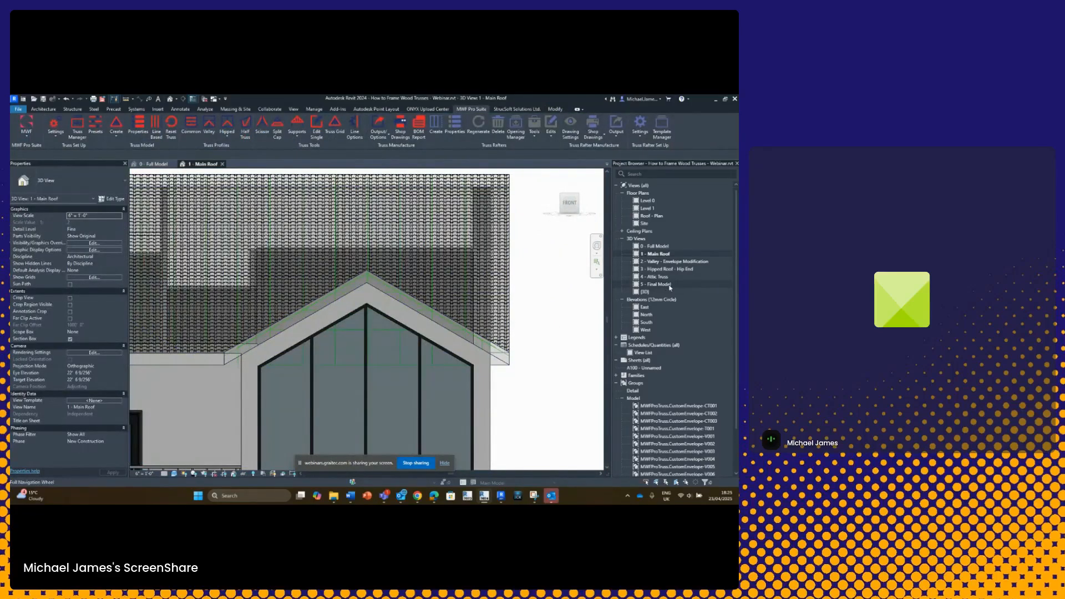
# Open the 3D view 2 - Valley - Envelope Modification and select the gable's front common truss envelope in front orientation.
pyautogui.doubleClick(678, 261)
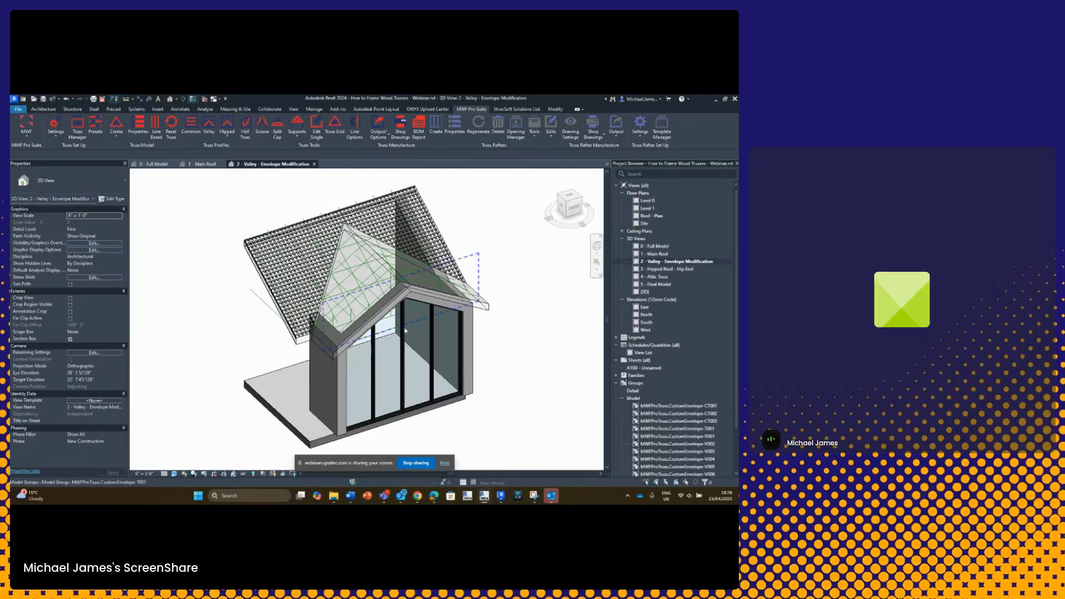
pyautogui.click(575, 210)
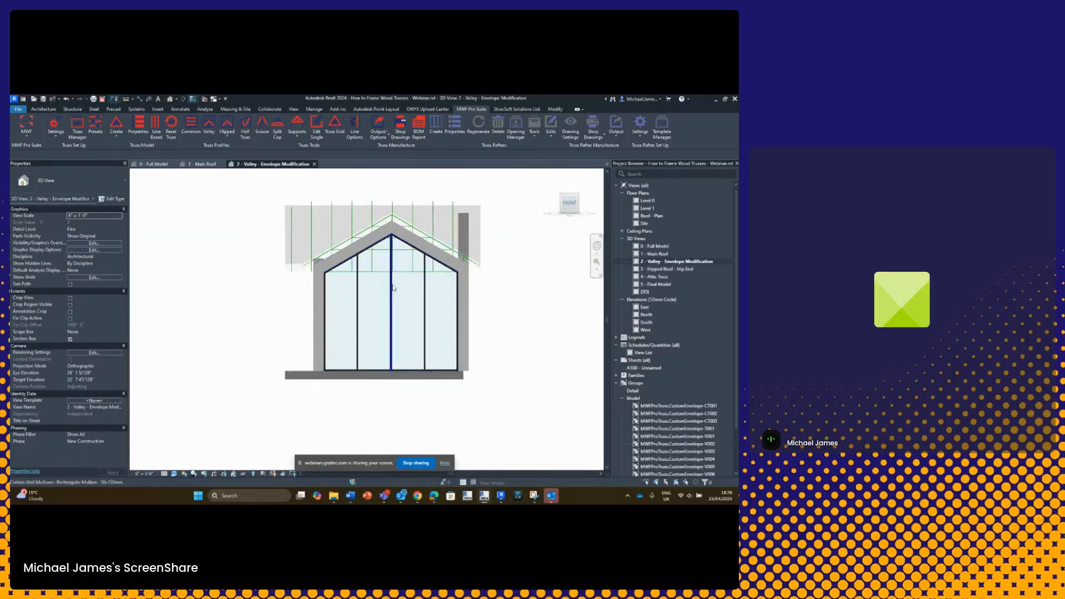
pyautogui.scroll(4, 376, 290)
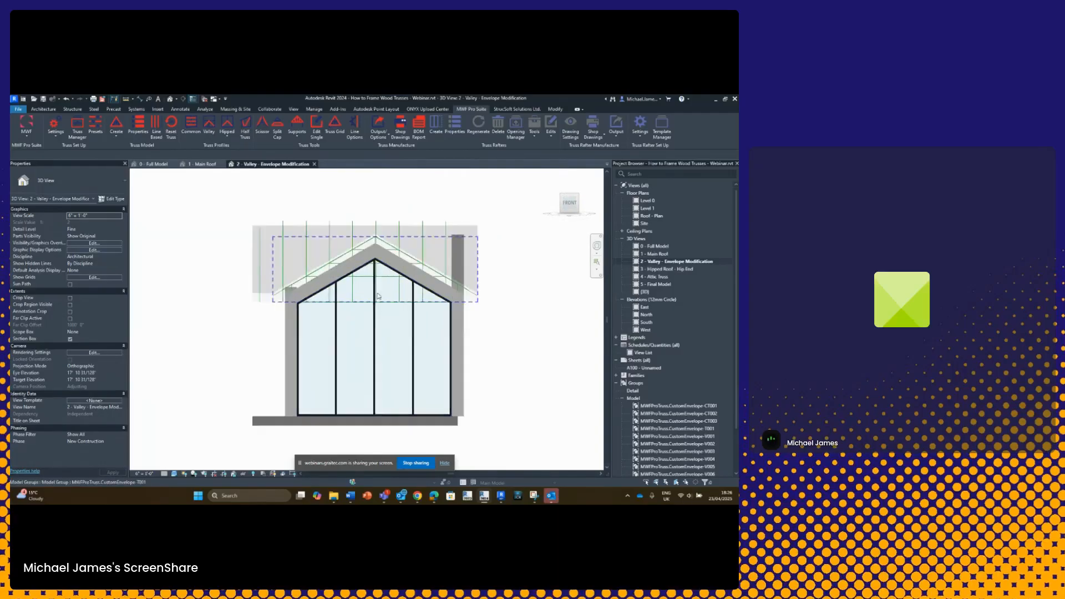
pyautogui.click(220, 289)
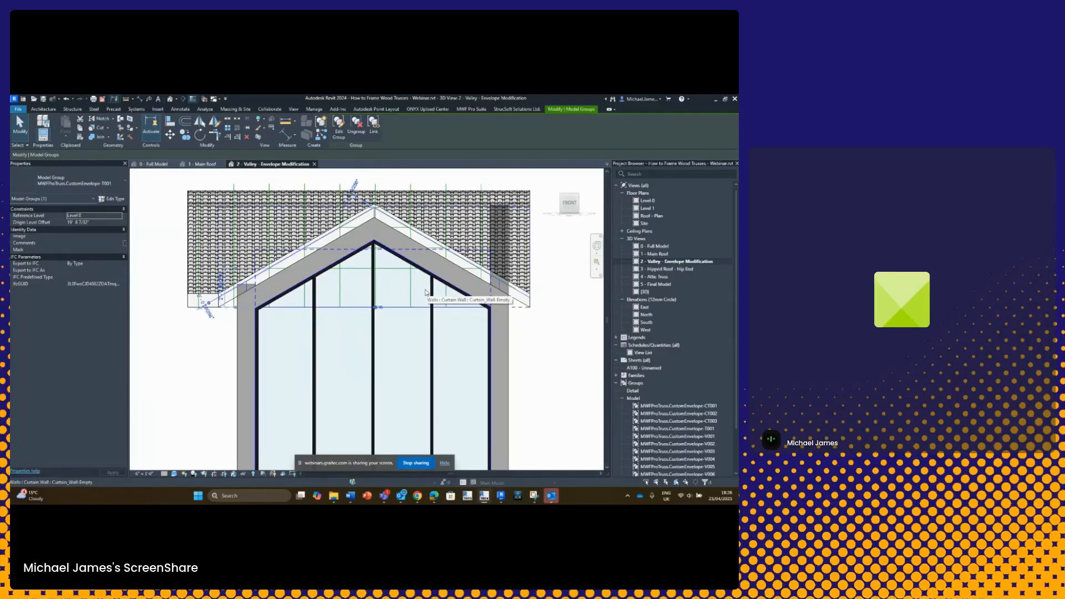
# Temporarily isolate the selected common truss envelope, examine its profile, and restore the hidden elements.
pyautogui.press('h')
pyautogui.press('i')
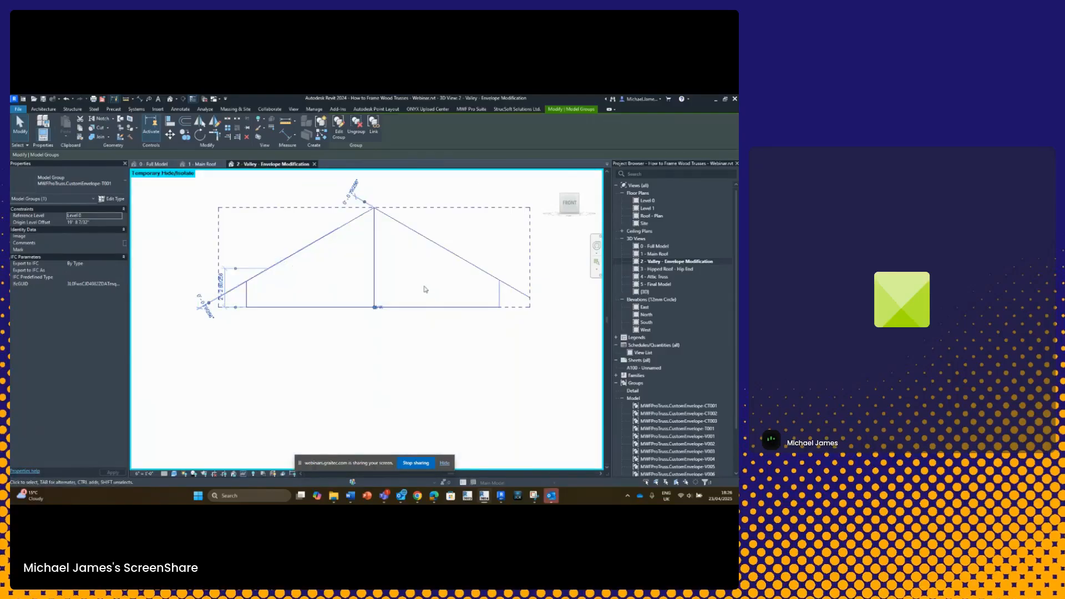
pyautogui.click(446, 336)
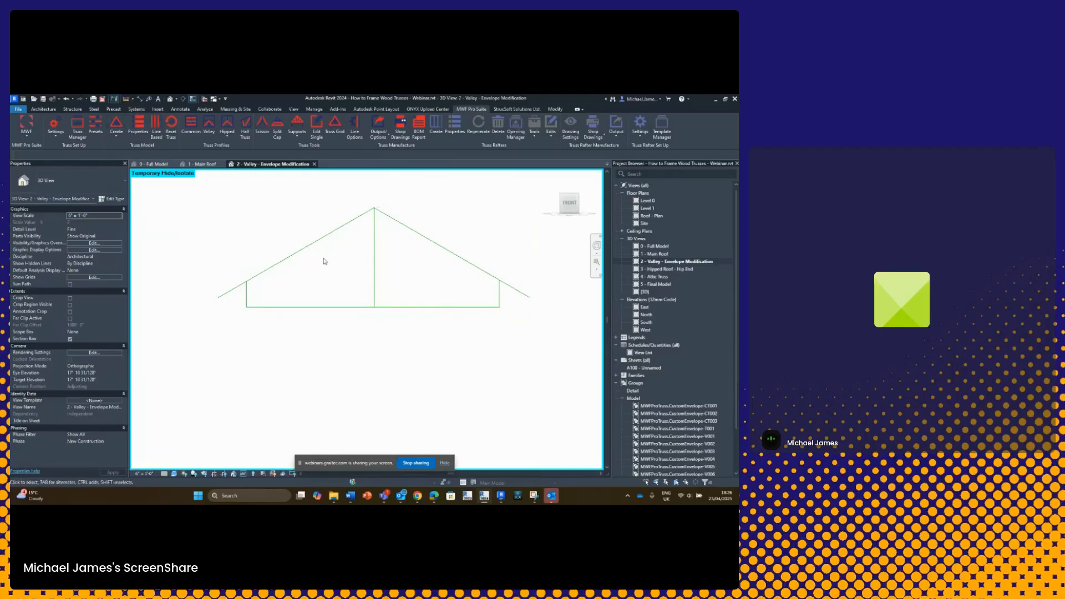
pyautogui.click(375, 271)
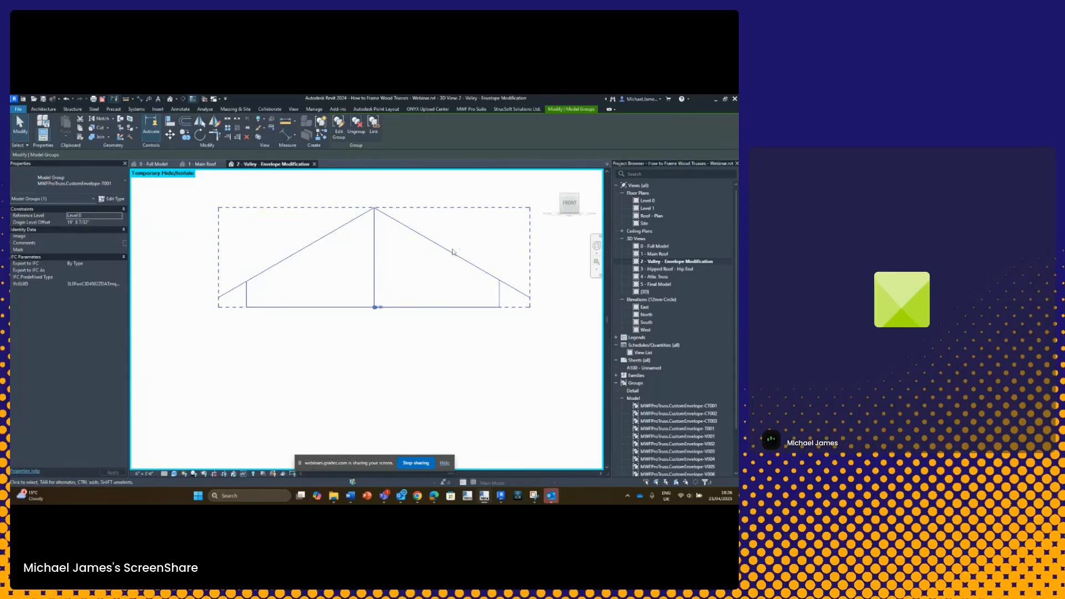
pyautogui.click(474, 110)
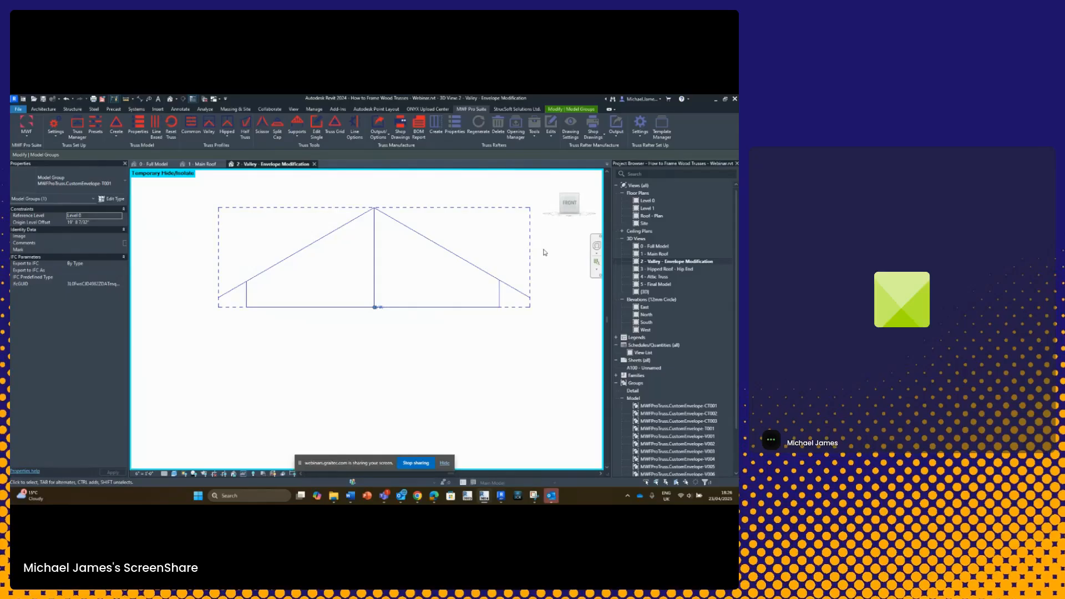
pyautogui.press('h')
pyautogui.press('r')
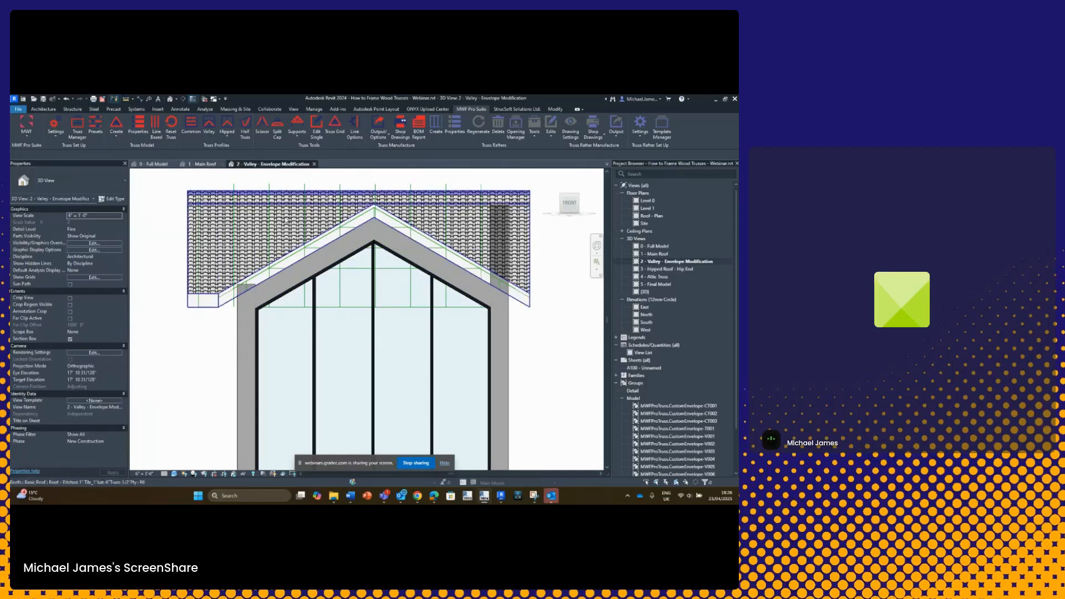
# Check the common truss envelopes in relation to the gable's glazing, and isolate the front one in front orientation.
pyautogui.click(358, 309)
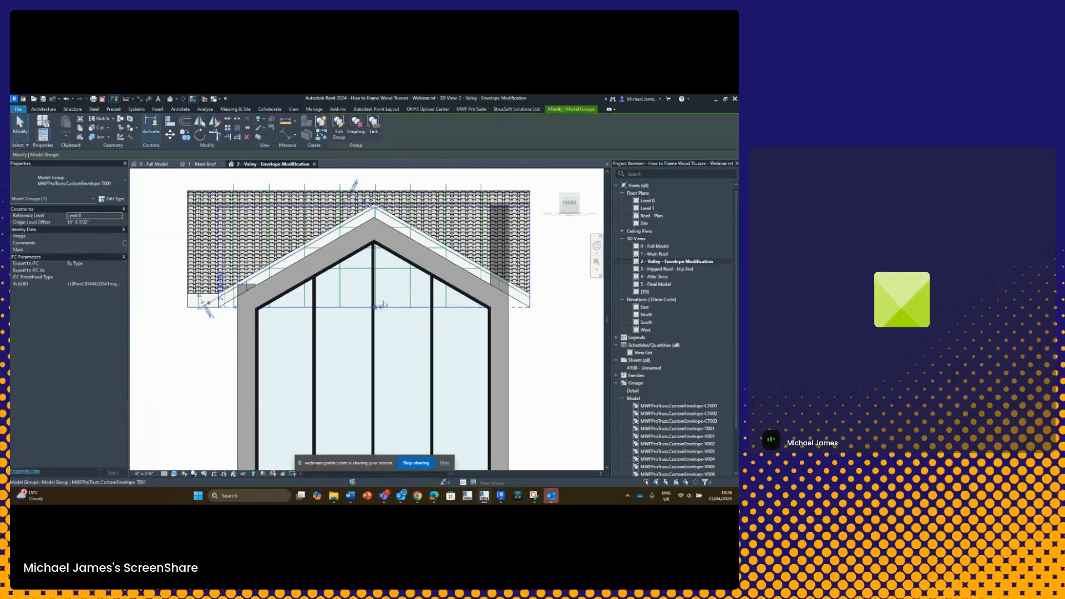
pyautogui.moveTo(391, 306)
pyautogui.keyDown('shift'); pyautogui.mouseDown(button='middle')
pyautogui.moveTo(438, 350)
pyautogui.moveTo(388, 322)
pyautogui.mouseUp(button='middle'); pyautogui.keyUp('shift')
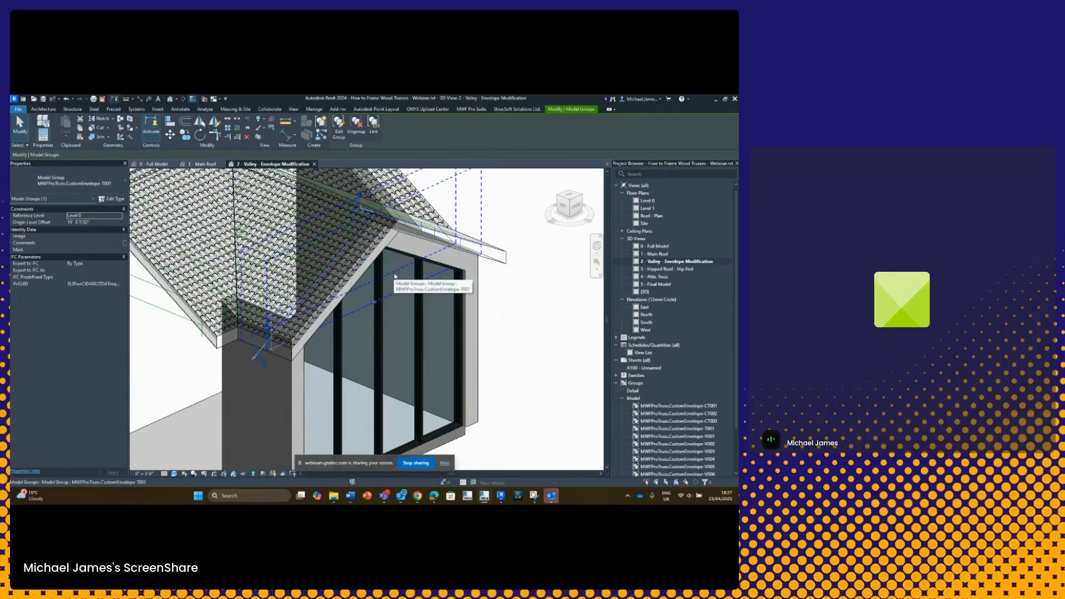
pyautogui.click(367, 275)
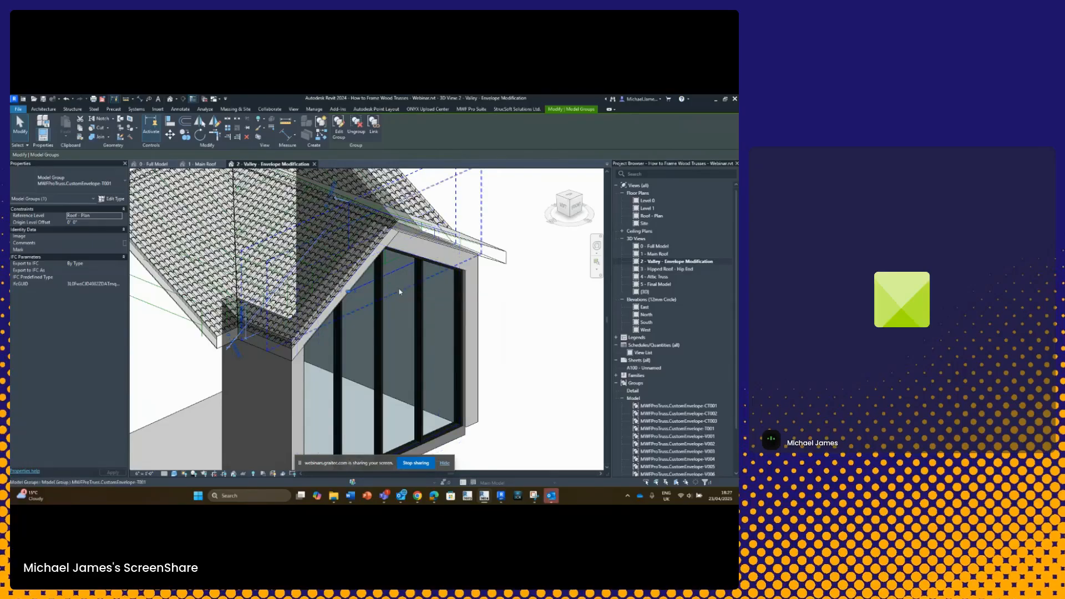
pyautogui.moveTo(400, 292); pyautogui.dragTo(434, 288)
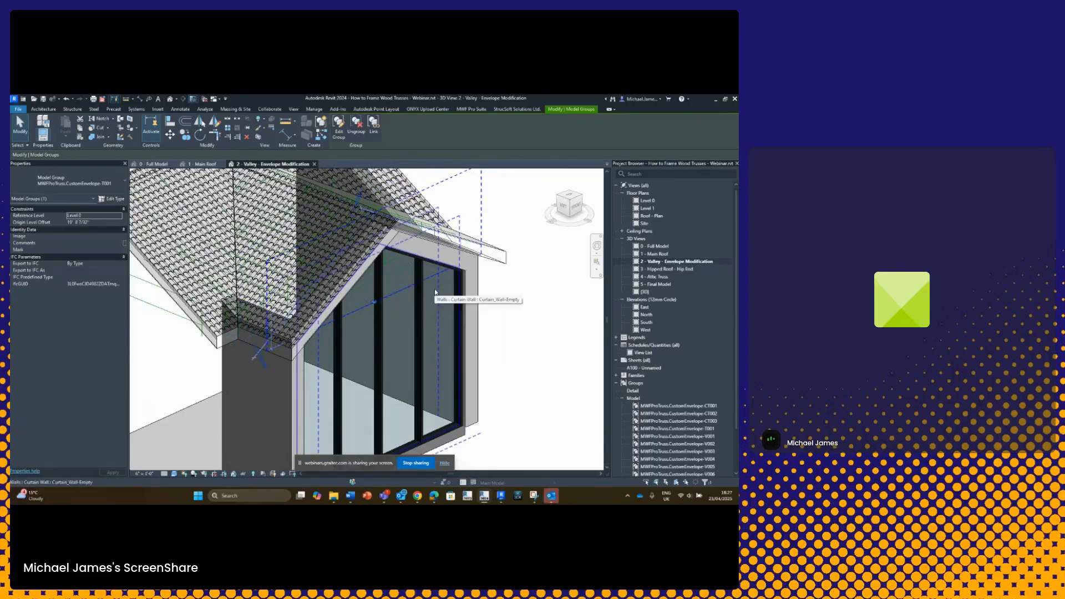
pyautogui.moveTo(572, 207); pyautogui.dragTo(541, 221)
pyautogui.click(571, 204)
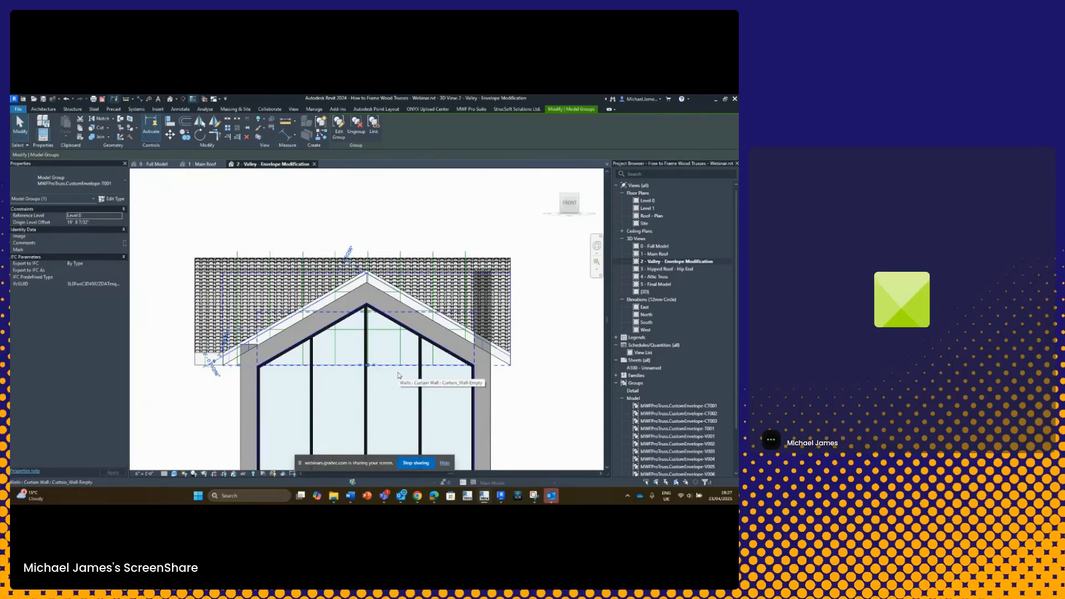
pyautogui.press('h')
pyautogui.press('i')
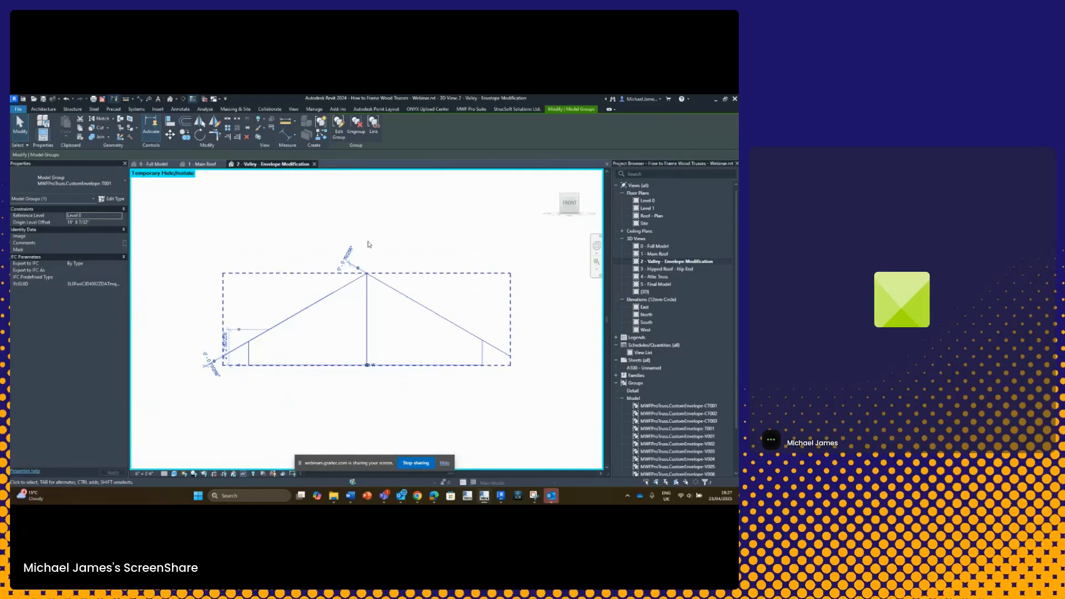
# Edit the isolated envelope's model group to delete the central vertical line, and finish the group edit.
pyautogui.click(339, 128)
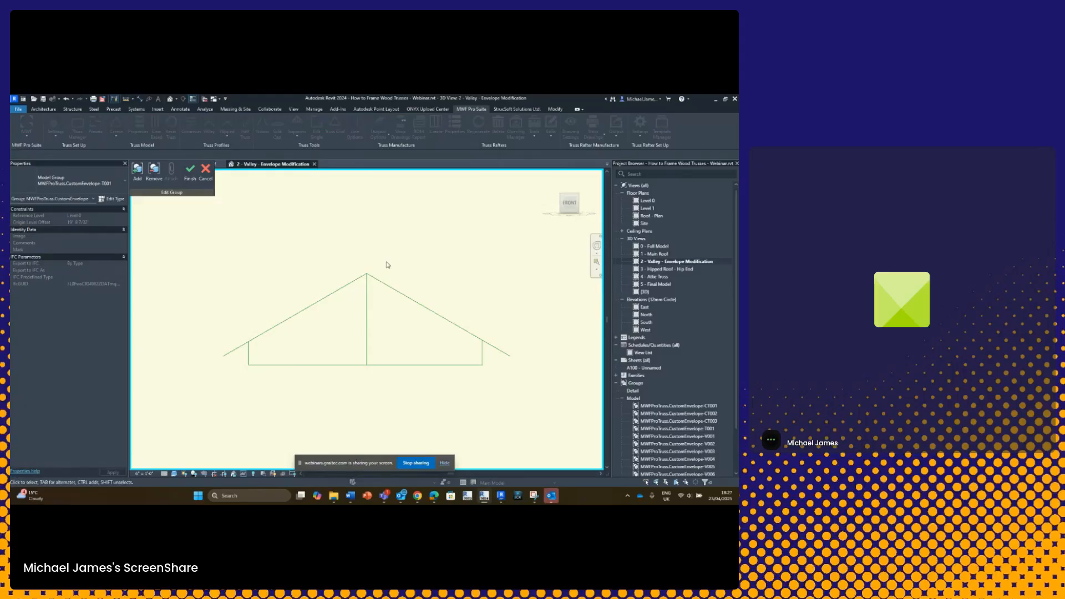
pyautogui.click(366, 301)
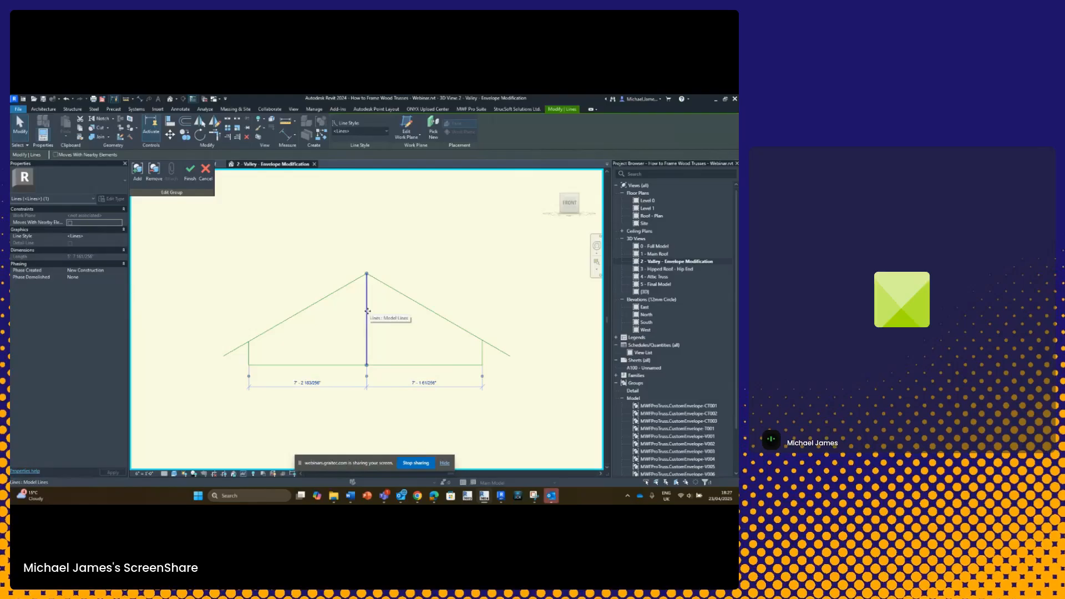
pyautogui.press('Delete')
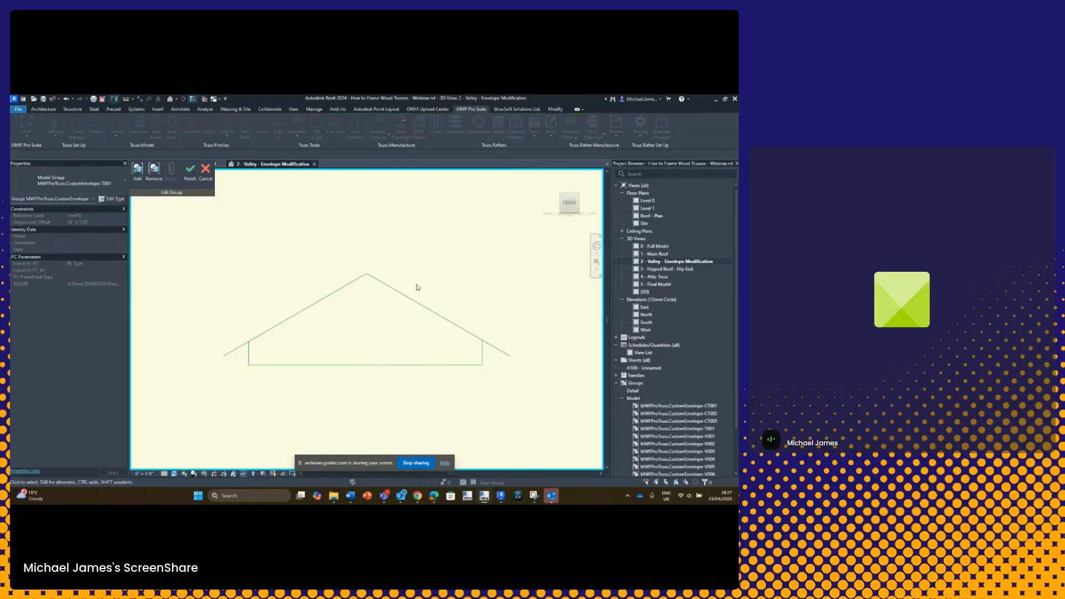
pyautogui.click(189, 172)
pyautogui.click(440, 256)
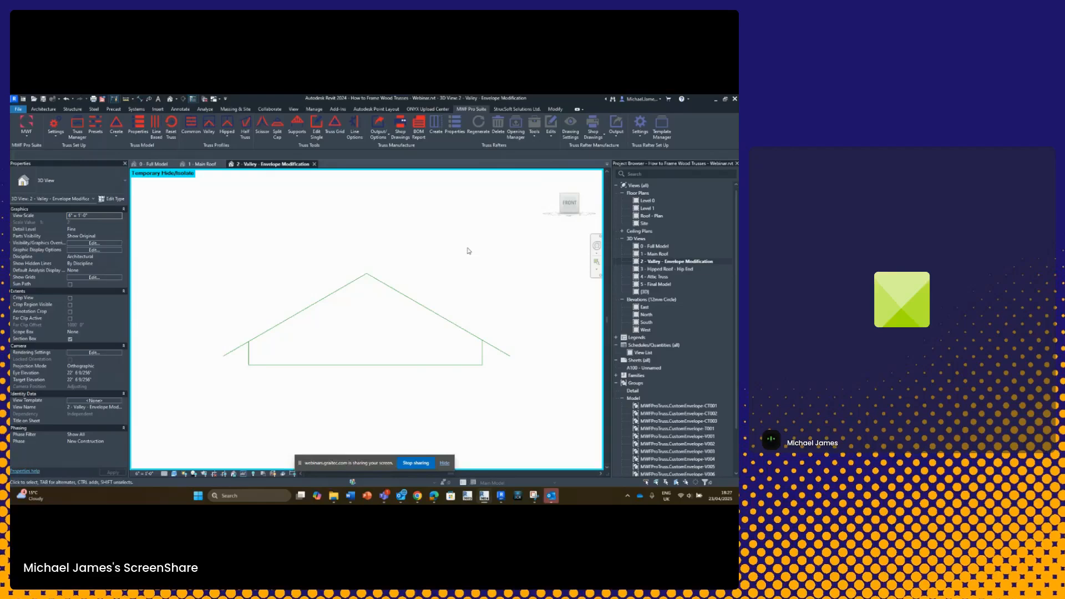
# Convert the envelope to a scissor truss with an elevation of 4, applied to all instances of the same group type.
pyautogui.click(395, 365)
pyautogui.click(471, 108)
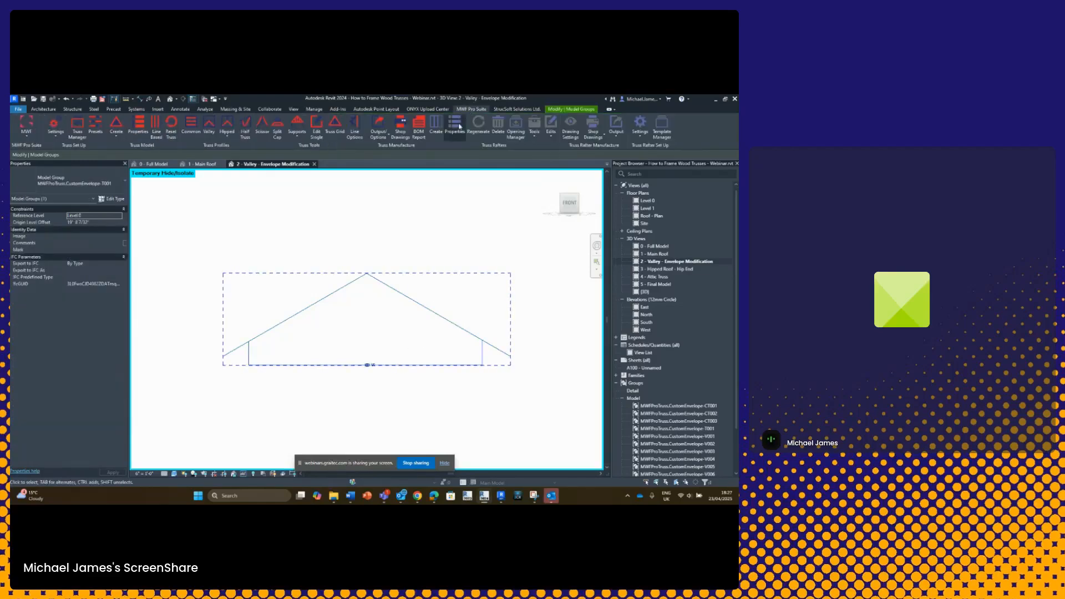
pyautogui.click(260, 133)
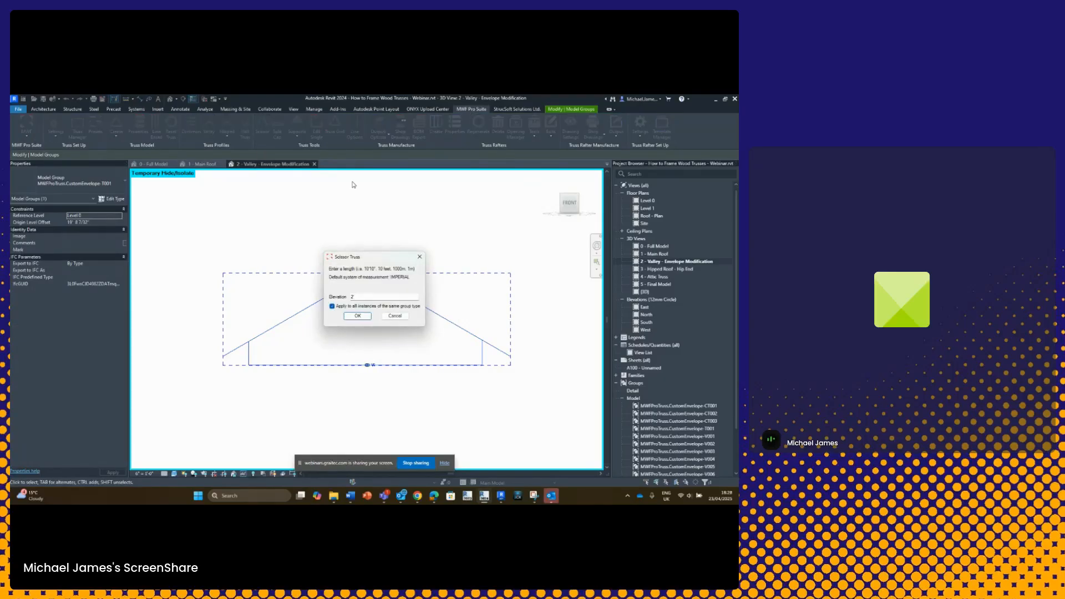
pyautogui.click(353, 296)
pyautogui.write('2')
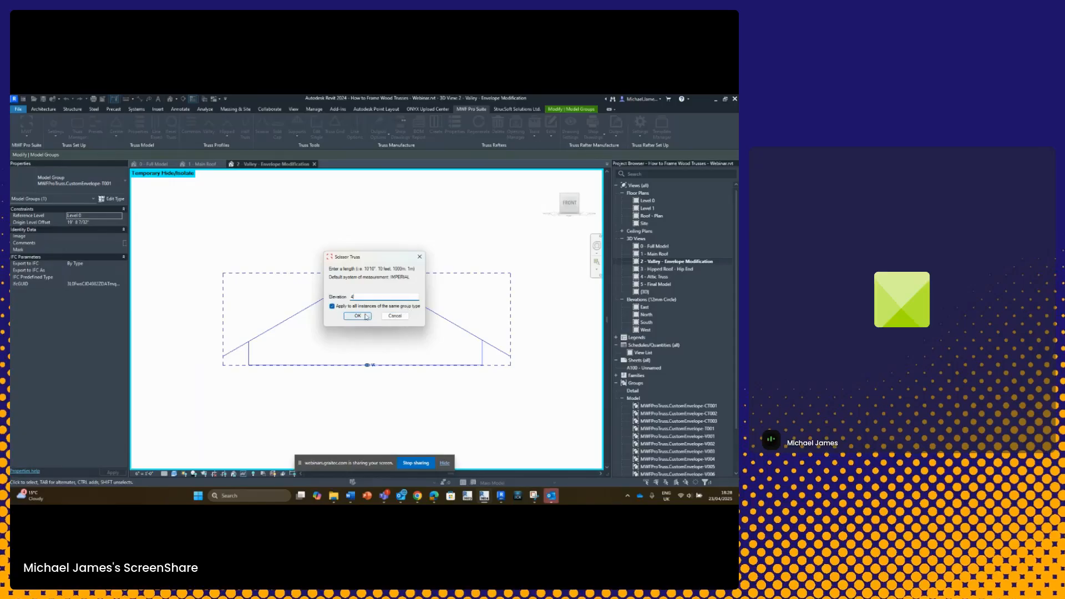
pyautogui.click(357, 315)
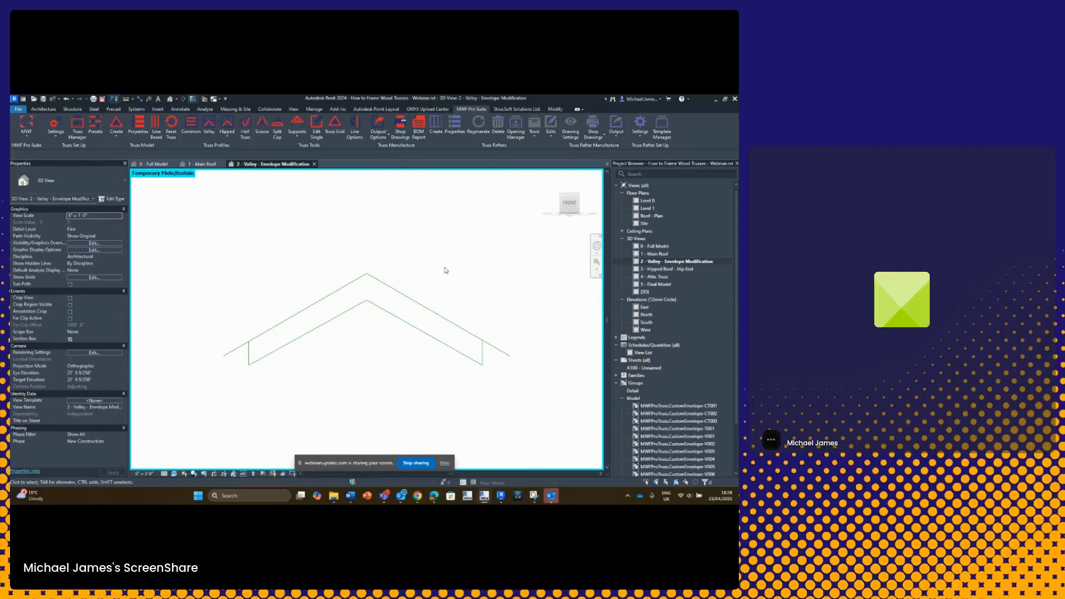
# Restore the hidden elements and examine the scissor truss envelopes against the gable's glazing and roof from several angles.
pyautogui.press('h')
pyautogui.press('r')
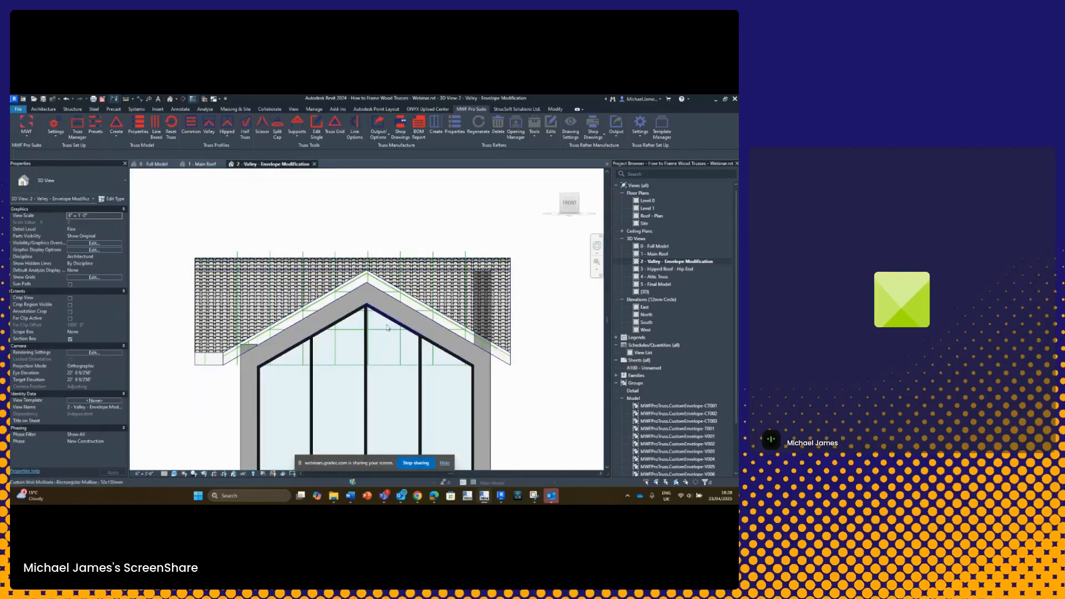
pyautogui.scroll(2, 394, 388)
pyautogui.keyDown('shift'); pyautogui.moveTo(394, 388); pyautogui.dragTo(381, 300, button='middle'); pyautogui.keyUp('shift')
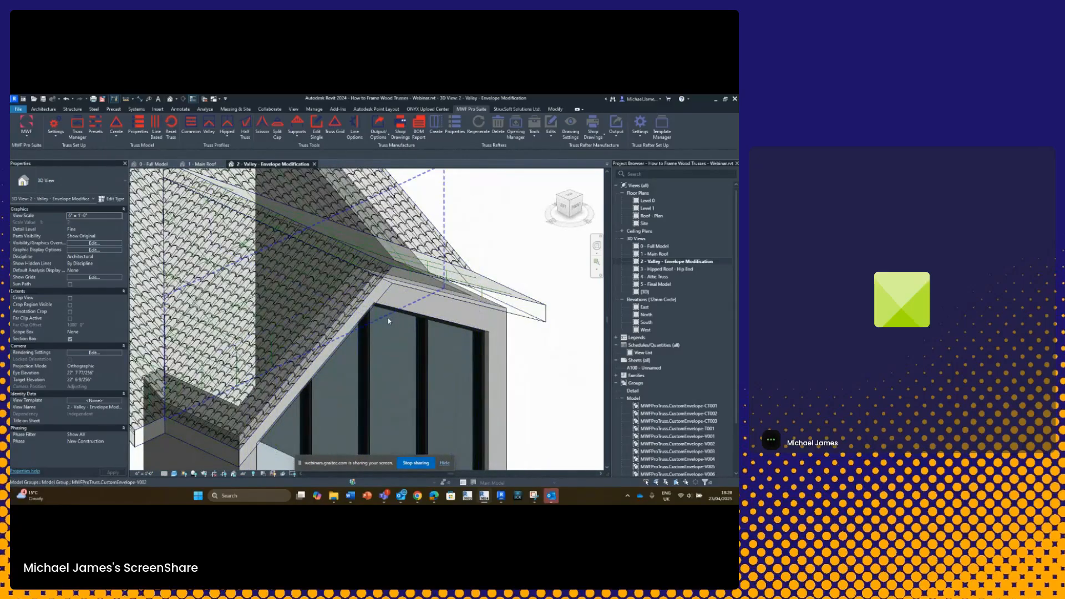
pyautogui.keyDown('shift'); pyautogui.moveTo(409, 318); pyautogui.dragTo(369, 283, button='middle'); pyautogui.keyUp('shift')
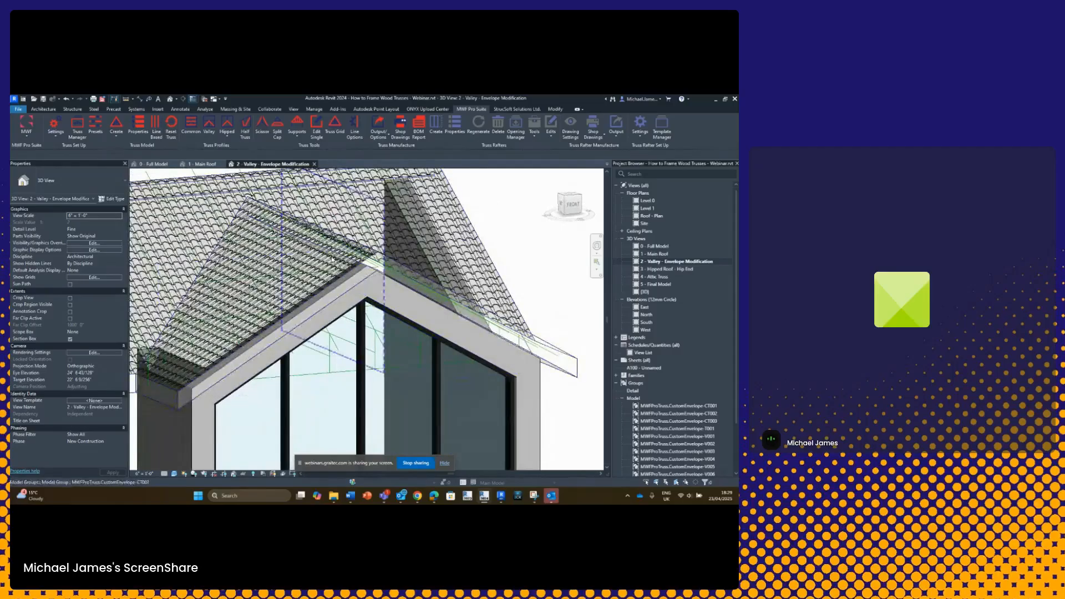
pyautogui.click(369, 282)
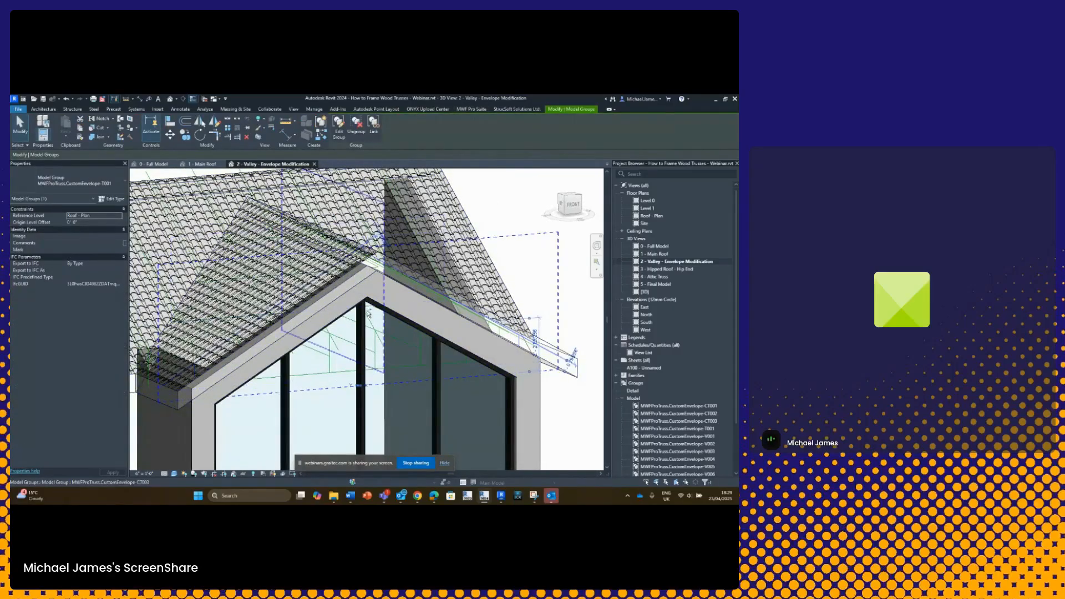
pyautogui.keyDown('shift'); pyautogui.moveTo(370, 311); pyautogui.dragTo(405, 379, button='middle'); pyautogui.keyUp('shift')
pyautogui.click(569, 204)
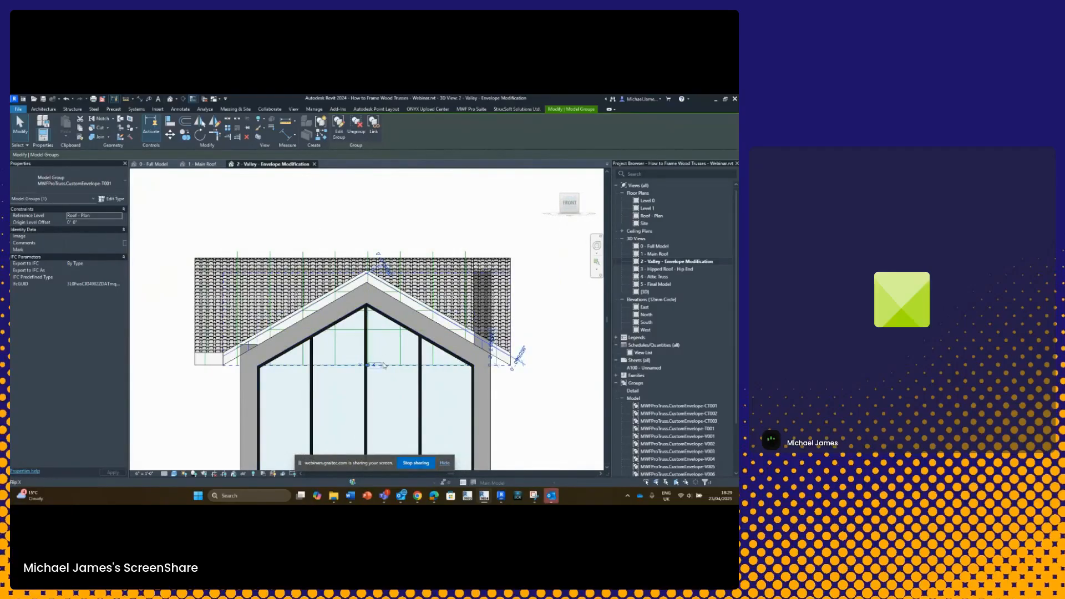
pyautogui.keyDown('shift'); pyautogui.moveTo(383, 328); pyautogui.dragTo(433, 337, button='middle'); pyautogui.keyUp('shift')
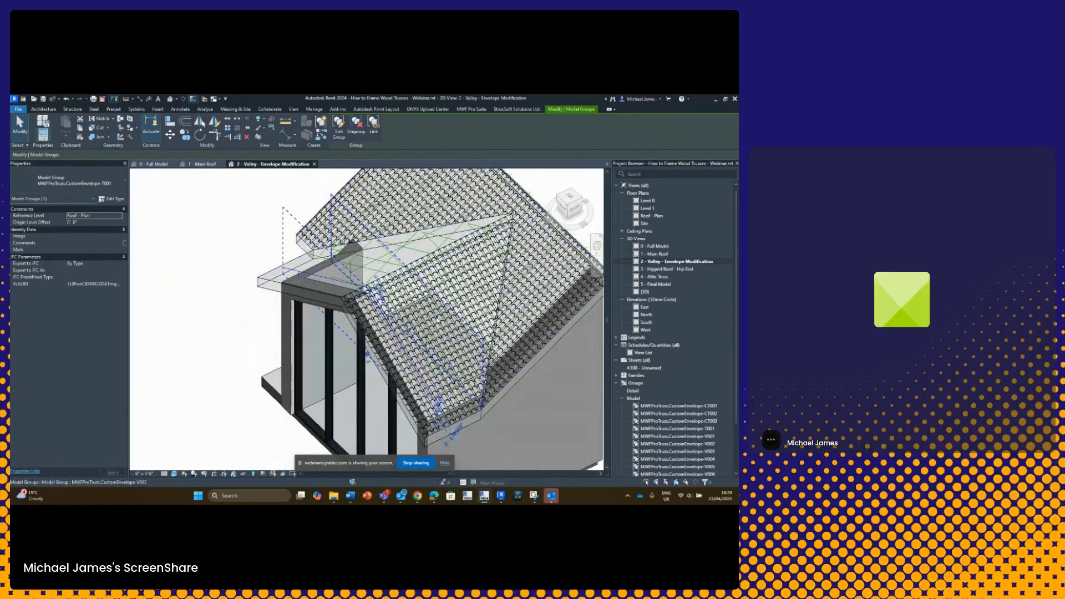
pyautogui.keyDown('shift'); pyautogui.moveTo(486, 273); pyautogui.dragTo(466, 381, button='middle'); pyautogui.keyUp('shift')
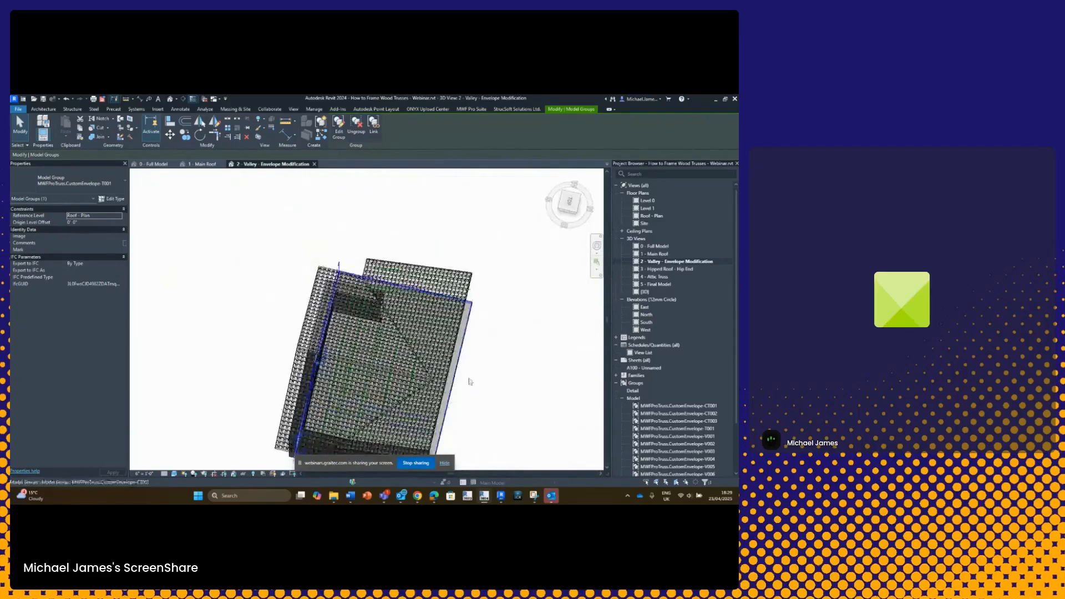
# Examine the gable's truss envelopes from above and in front orientation, checking which groups cross the glazing.
pyautogui.click(570, 203)
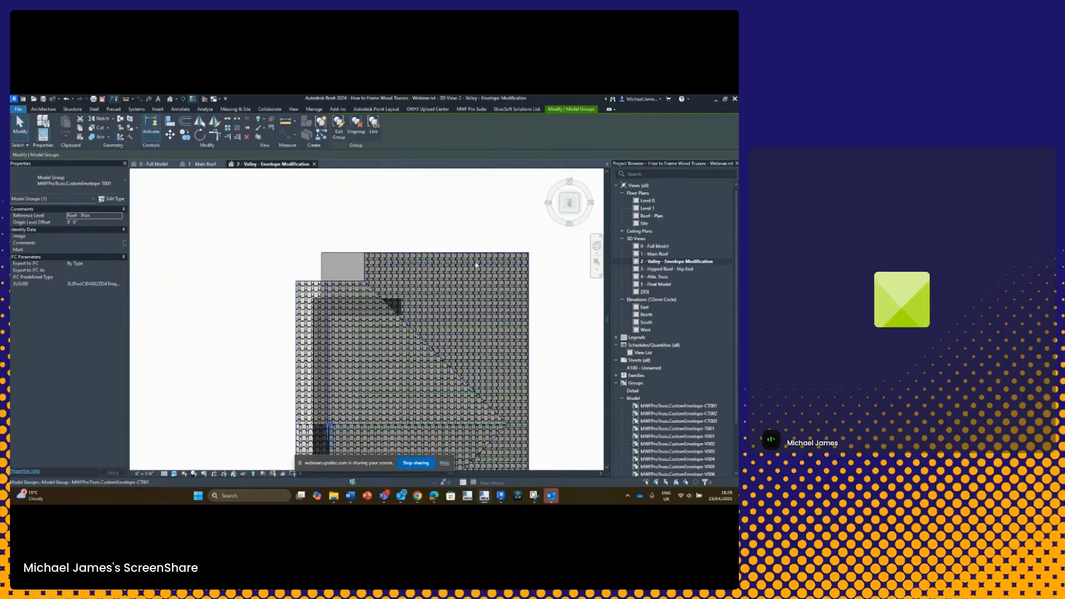
pyautogui.press('Escape')
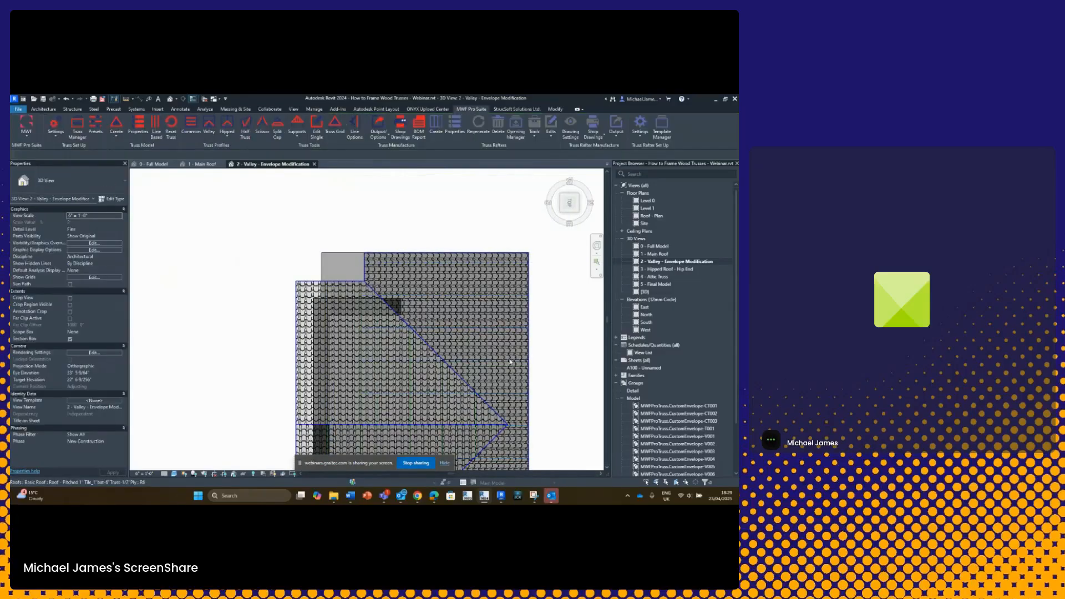
pyautogui.keyDown('shift'); pyautogui.moveTo(503, 360); pyautogui.dragTo(533, 299, button='middle'); pyautogui.keyUp('shift')
pyautogui.click(563, 209)
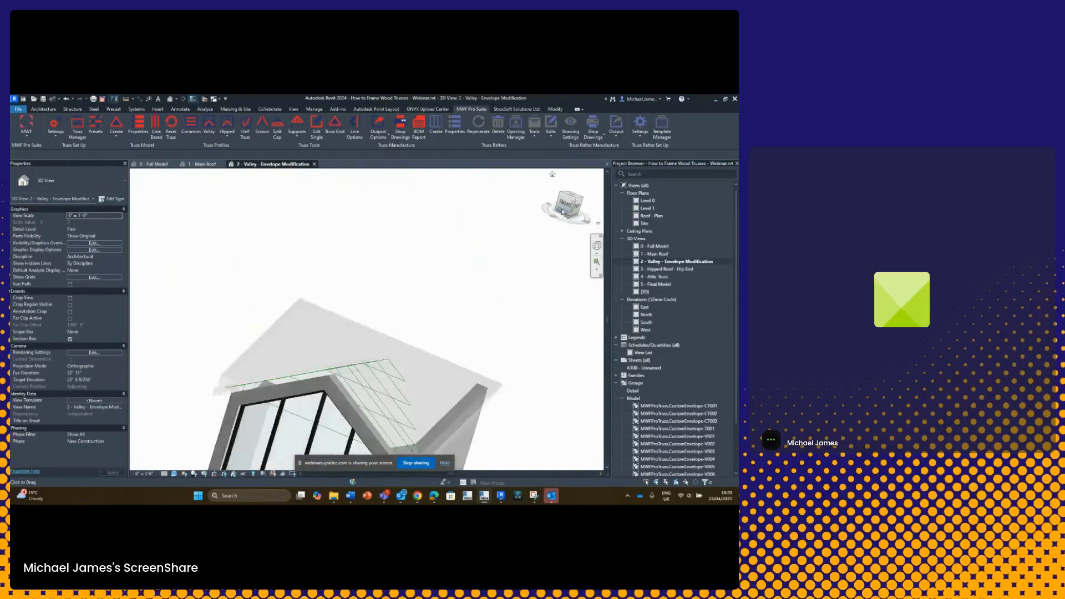
pyautogui.scroll(3, 387, 303)
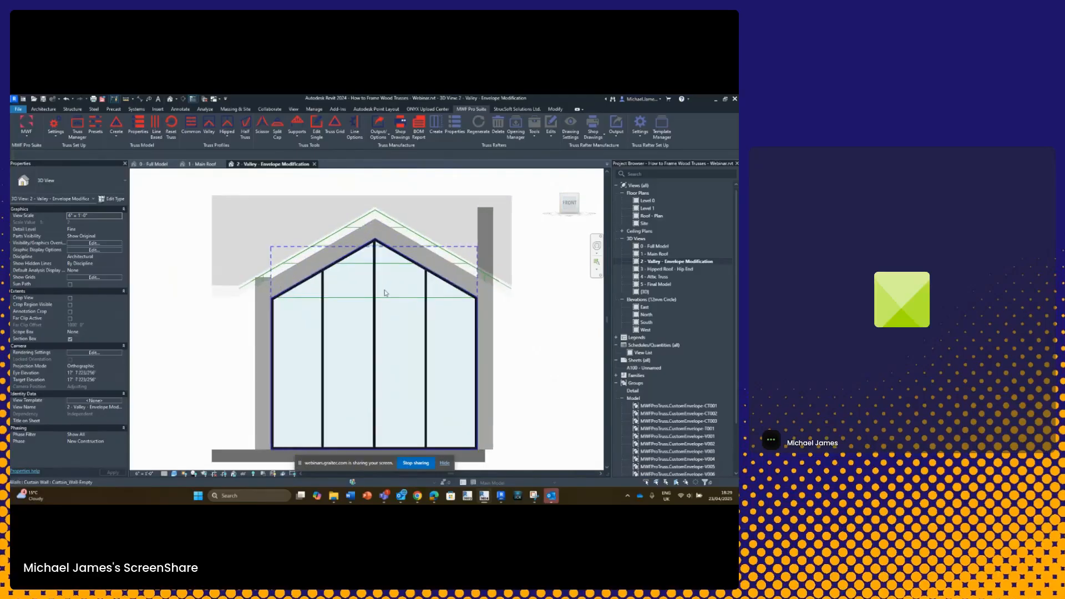
pyautogui.click(387, 303)
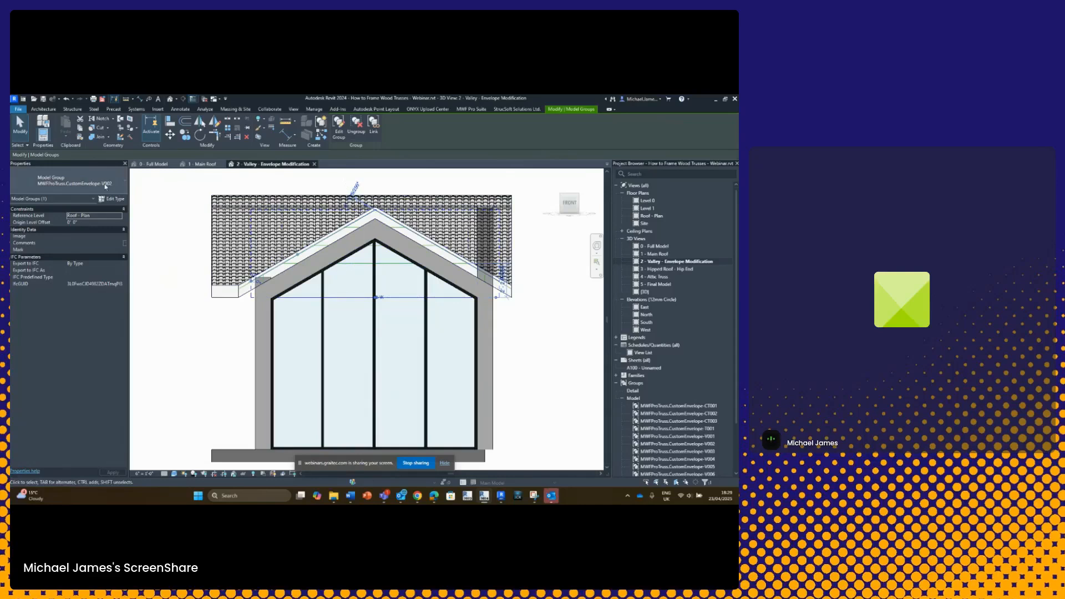
pyautogui.click(299, 262)
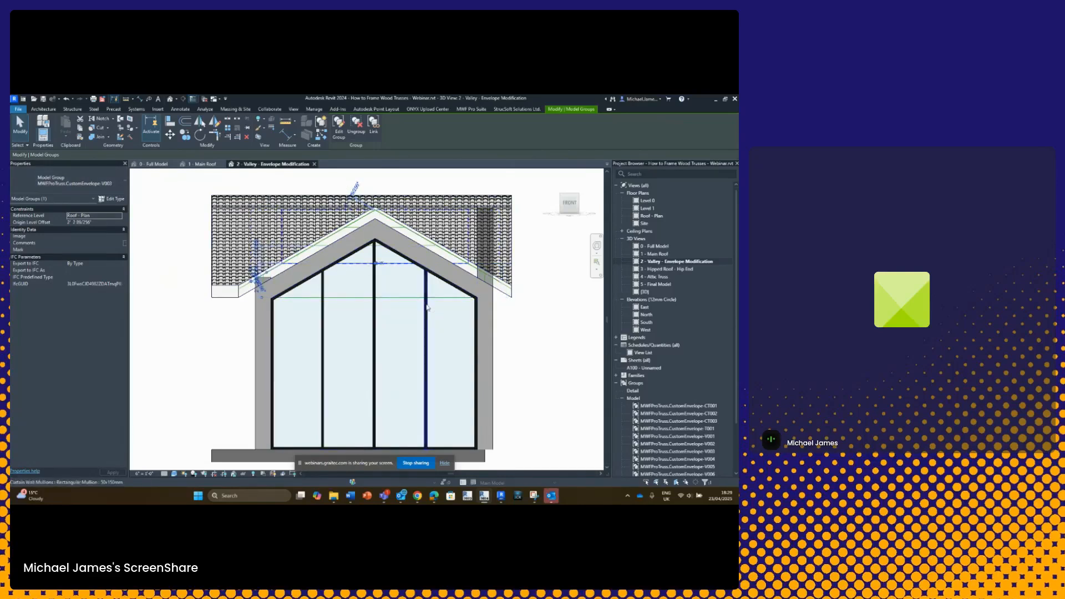
pyautogui.click(397, 282)
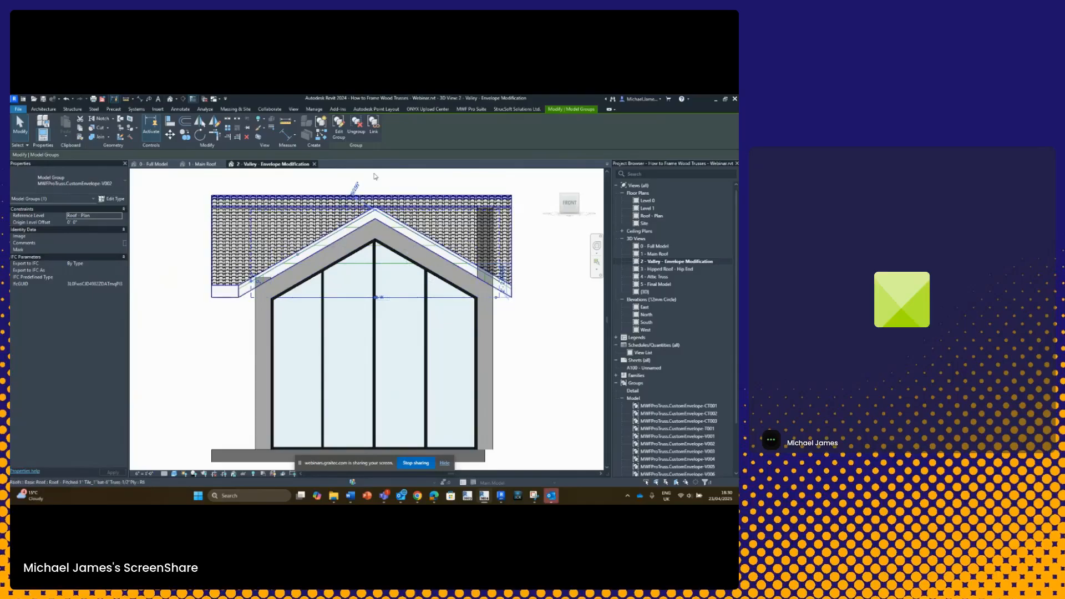
# Isolate the lower front envelope group, MWFProTruss.CustomEnvelope-V002, and check its lines in group editing without changing them.
pyautogui.click(339, 134)
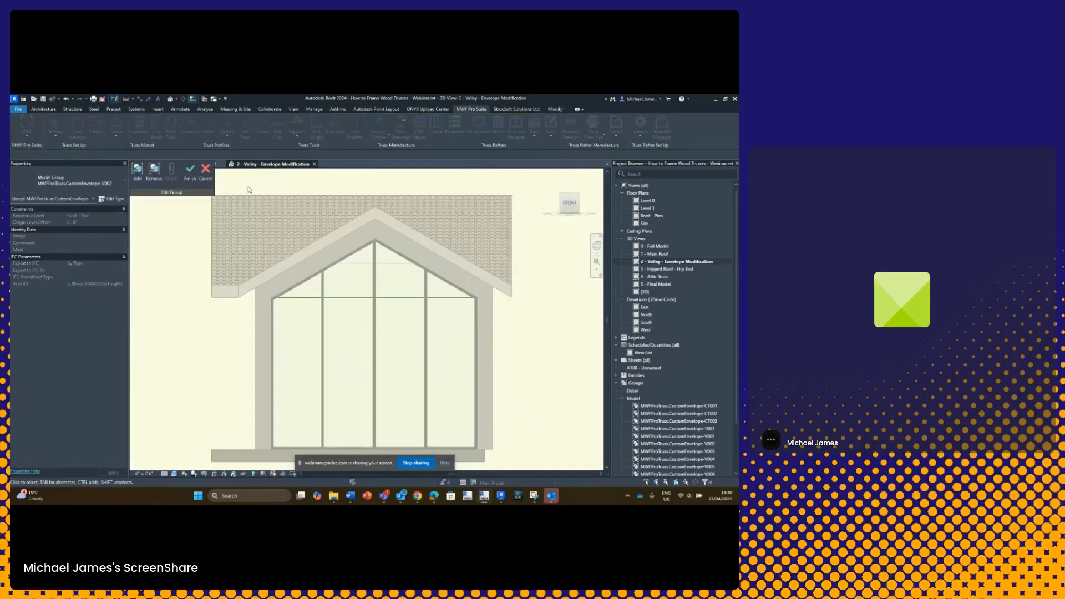
pyautogui.click(205, 170)
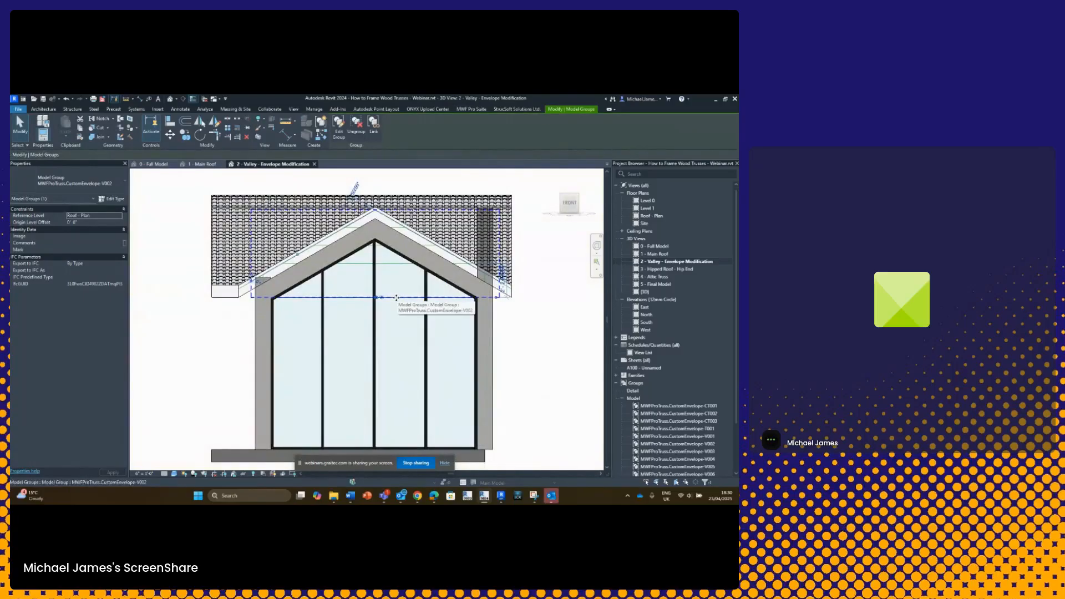
pyautogui.press('h')
pyautogui.press('i')
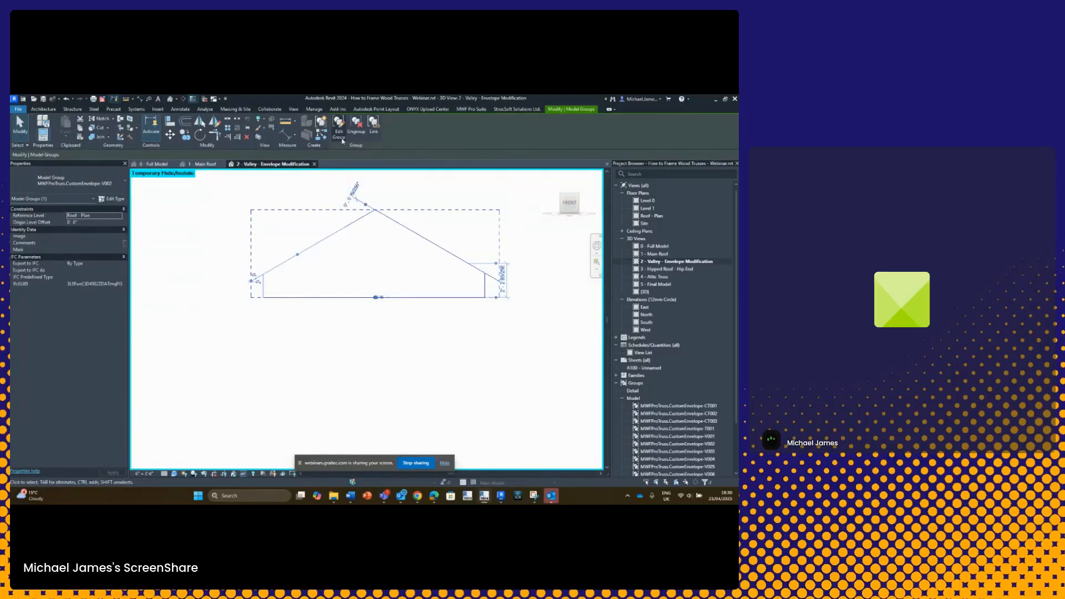
pyautogui.click(339, 129)
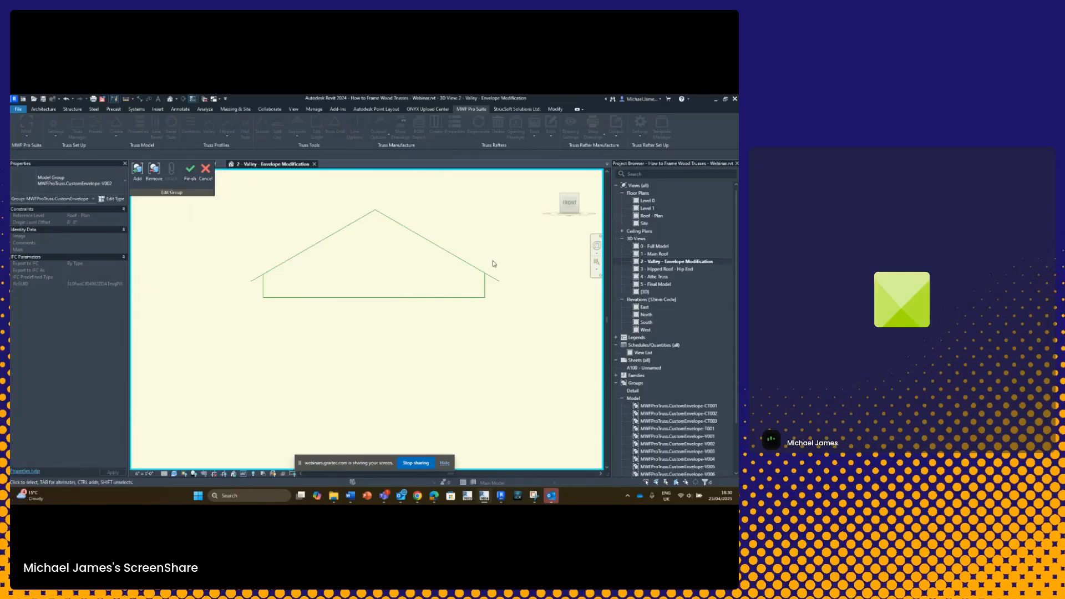
pyautogui.click(205, 172)
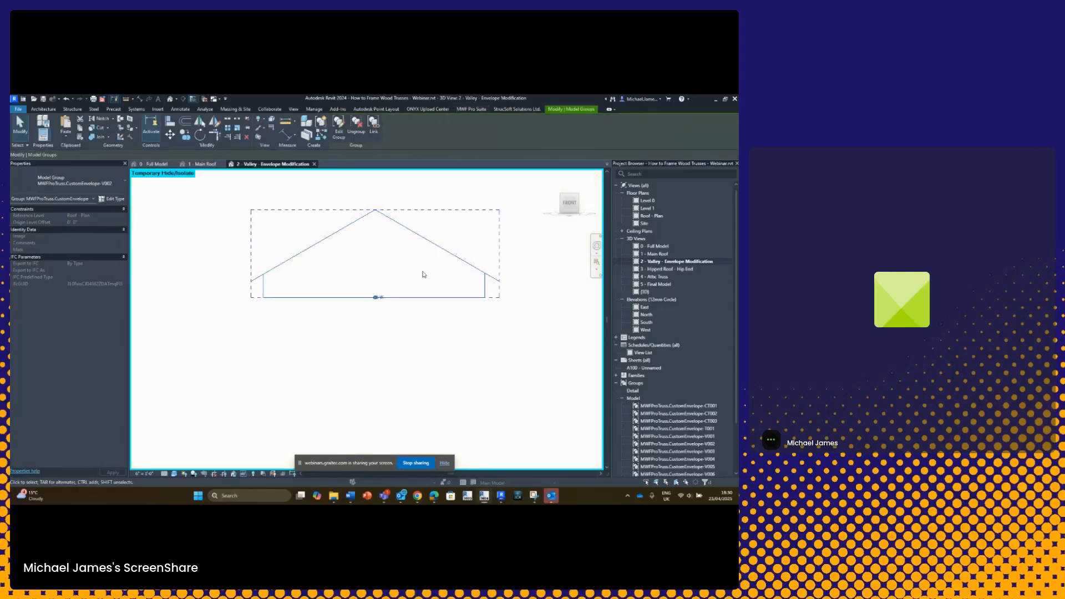
# Try to convert the isolated V002 envelope to a scissor truss with an elevation of 4', applied to all instances of the group type.
pyautogui.click(473, 112)
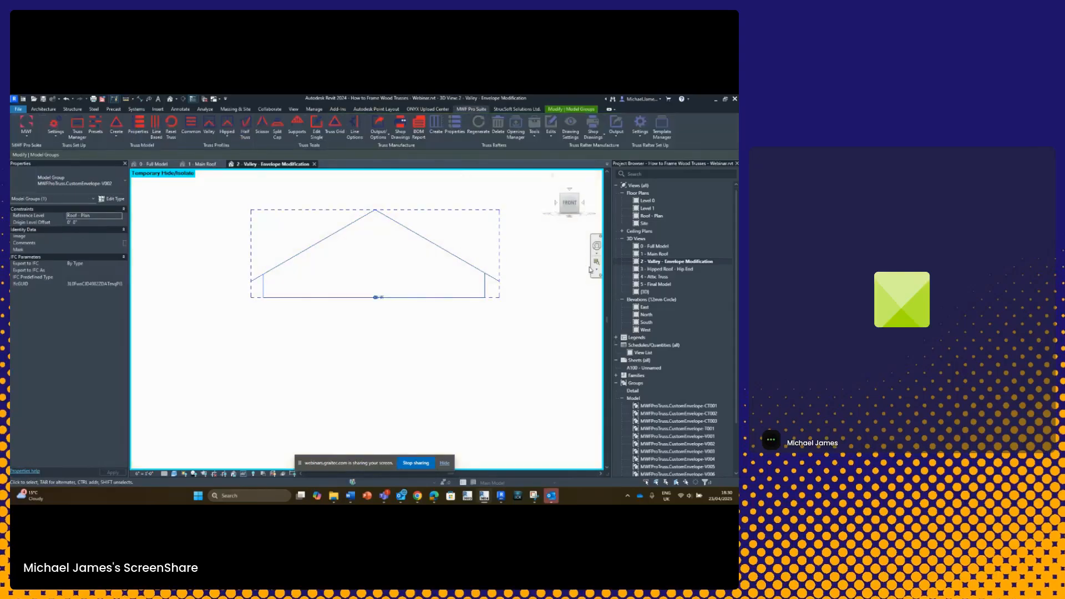
pyautogui.click(263, 128)
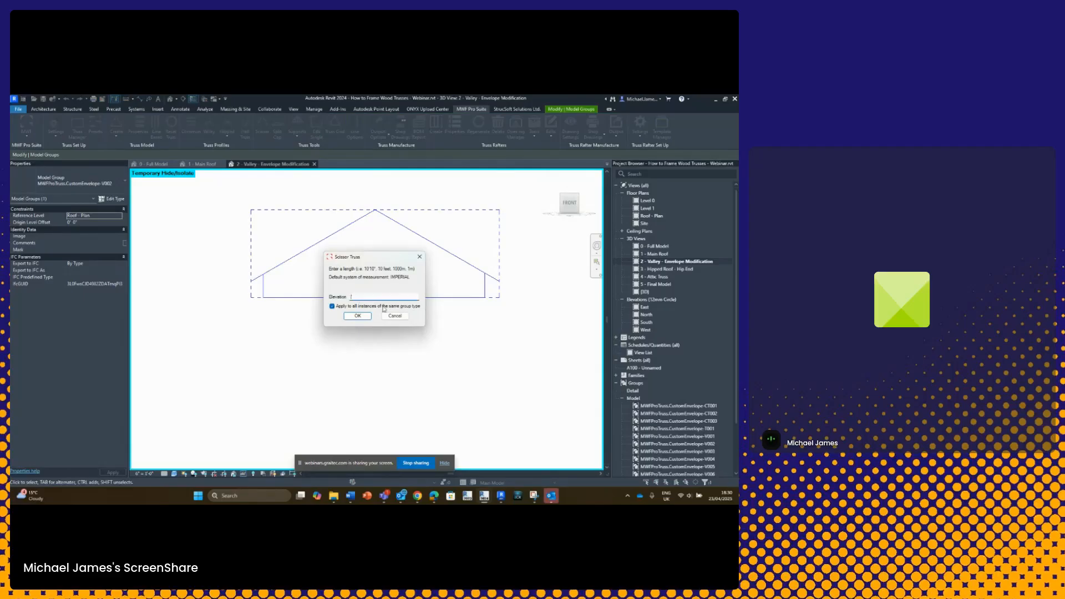
pyautogui.write("4'")
pyautogui.click(358, 316)
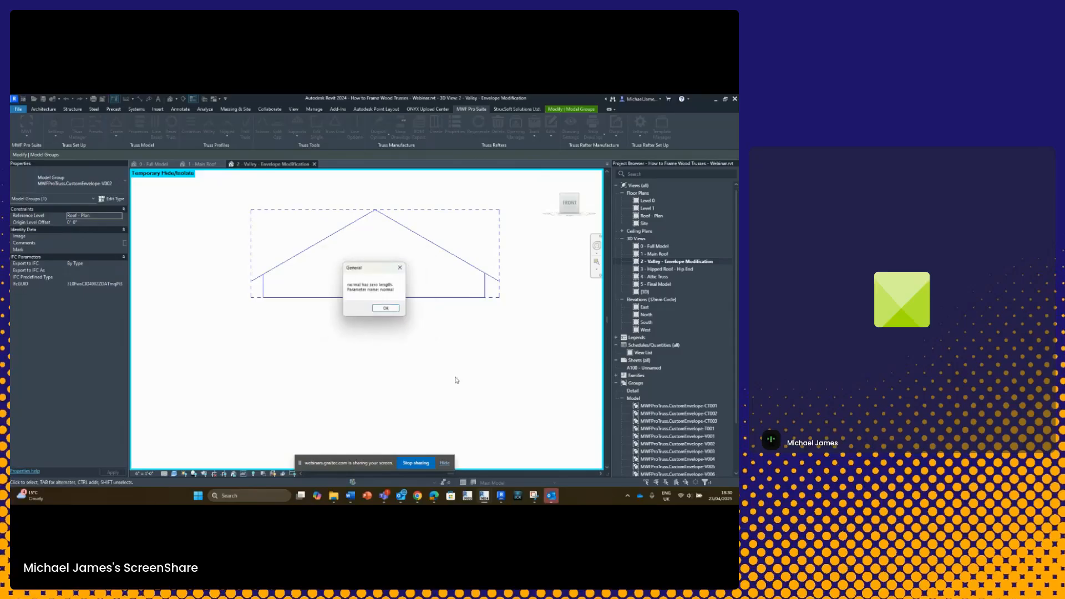
pyautogui.click(386, 309)
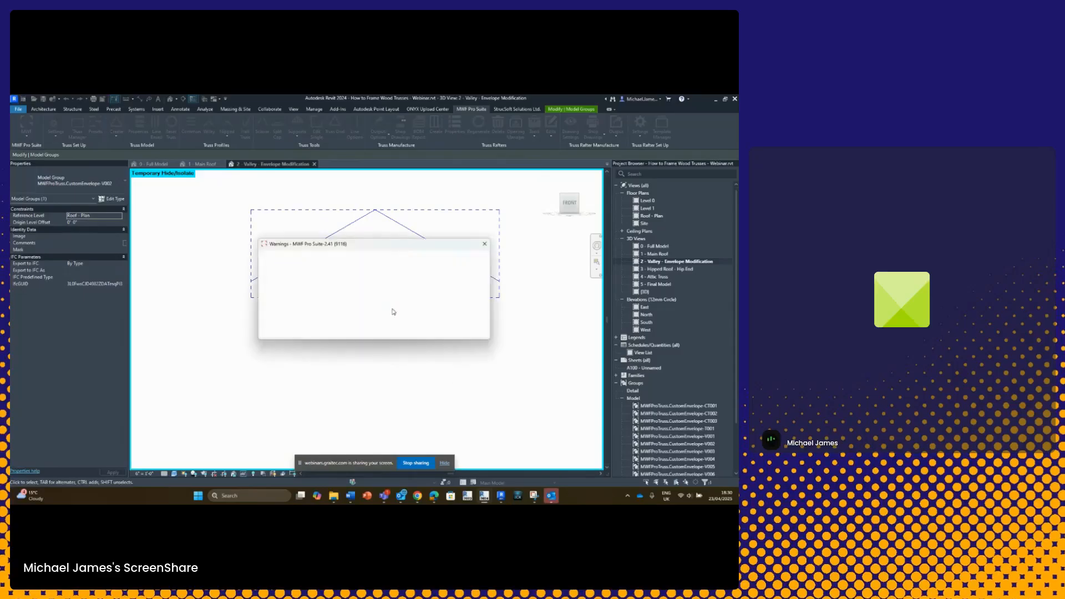
pyautogui.click(484, 244)
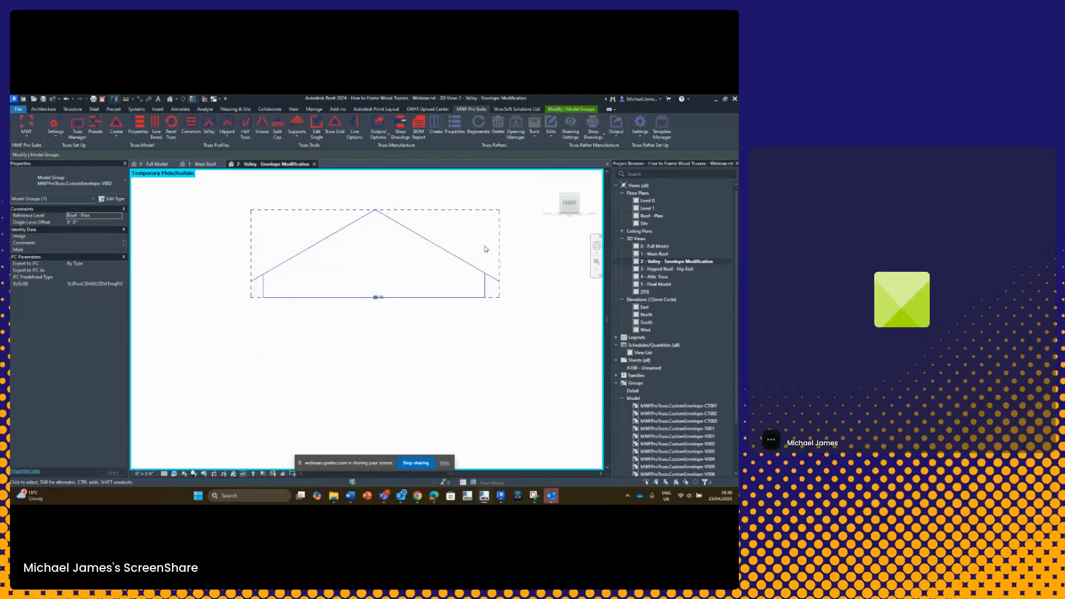
pyautogui.click(513, 258)
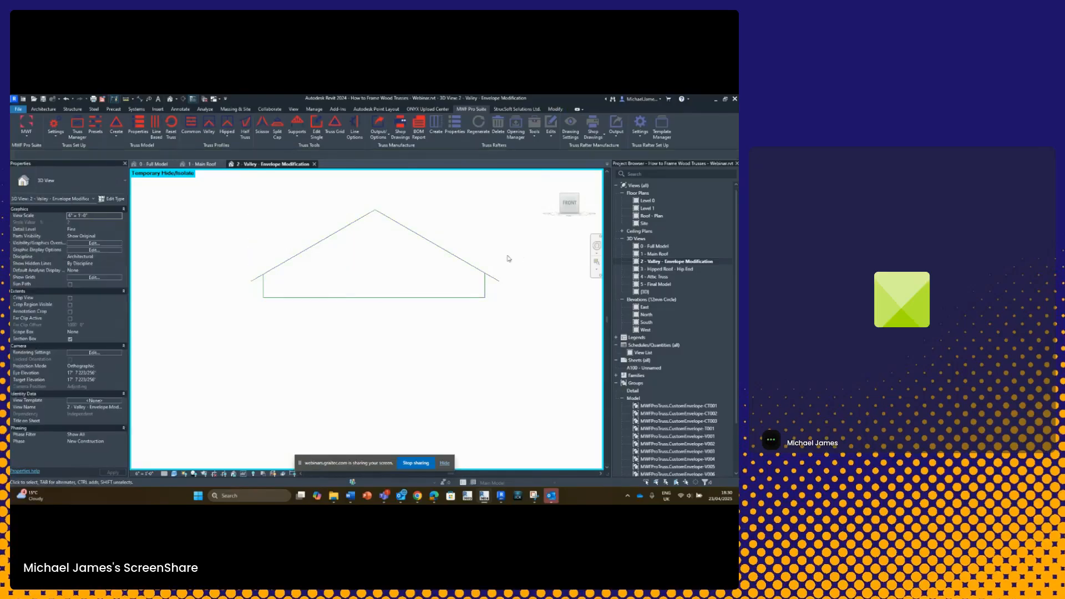
# Edit the V002 envelope group and copy its horizontal bottom line 4' straight up as a helper line.
pyautogui.click(454, 257)
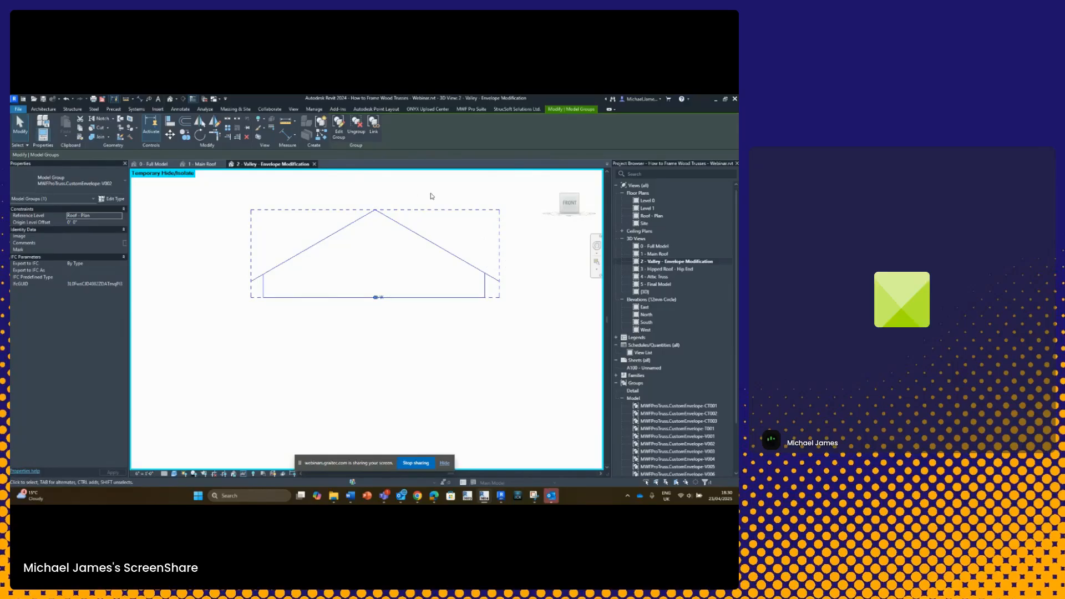
pyautogui.click(338, 129)
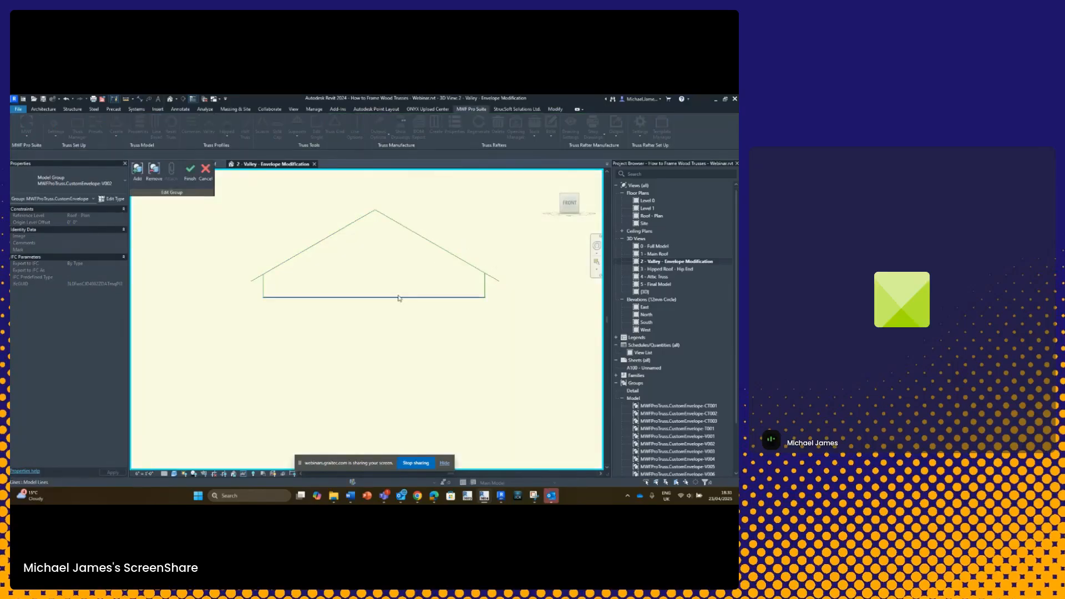
pyautogui.click(400, 297)
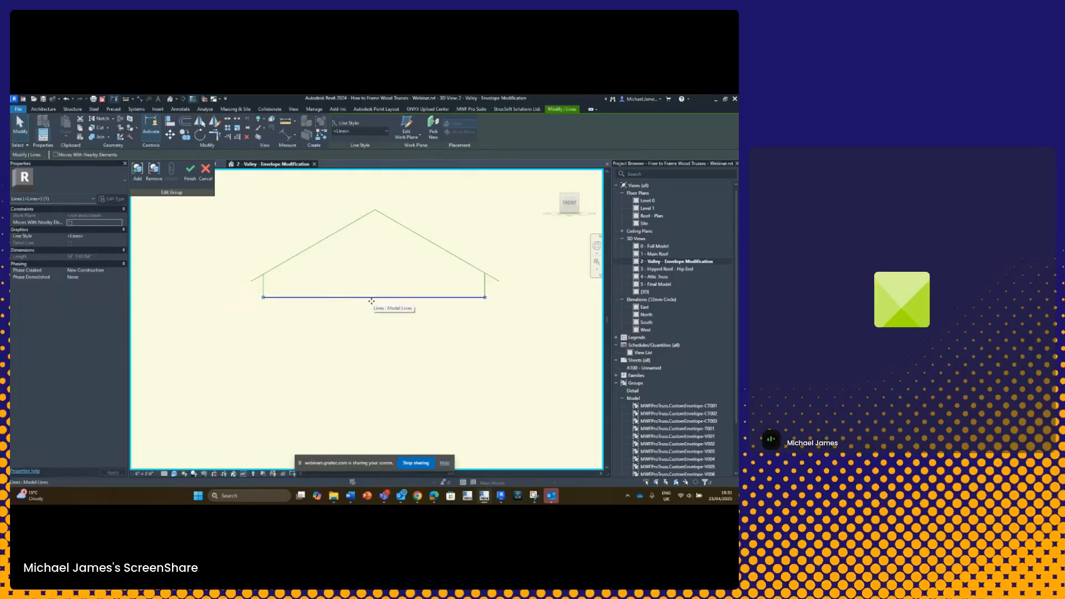
pyautogui.press('c')
pyautogui.press('o')
pyautogui.click(371, 298)
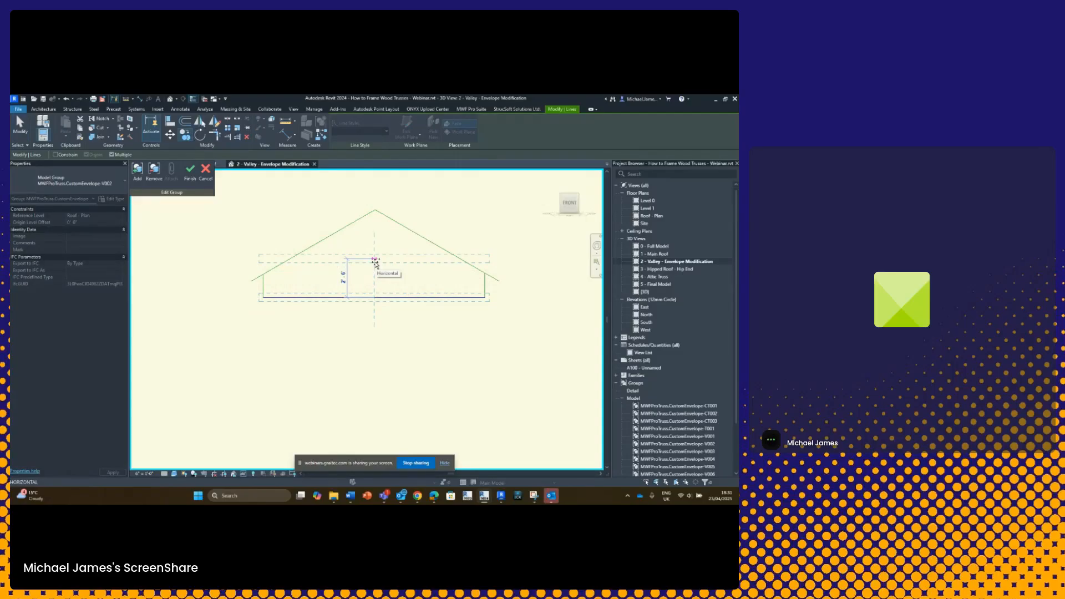
pyautogui.write('4')
pyautogui.press('Return')
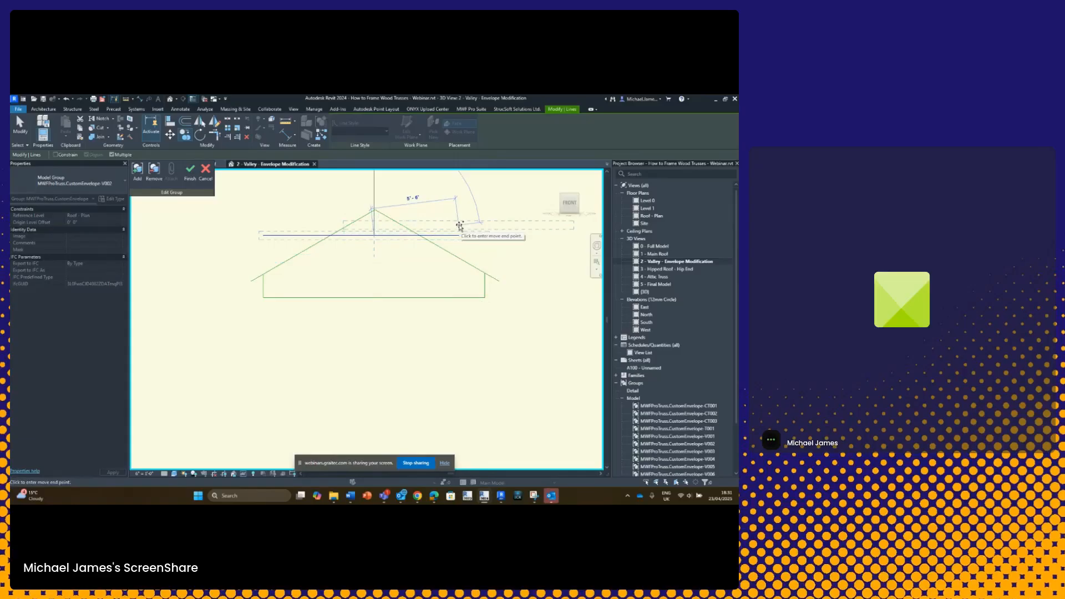
pyautogui.press('Escape')
pyautogui.press('Escape')
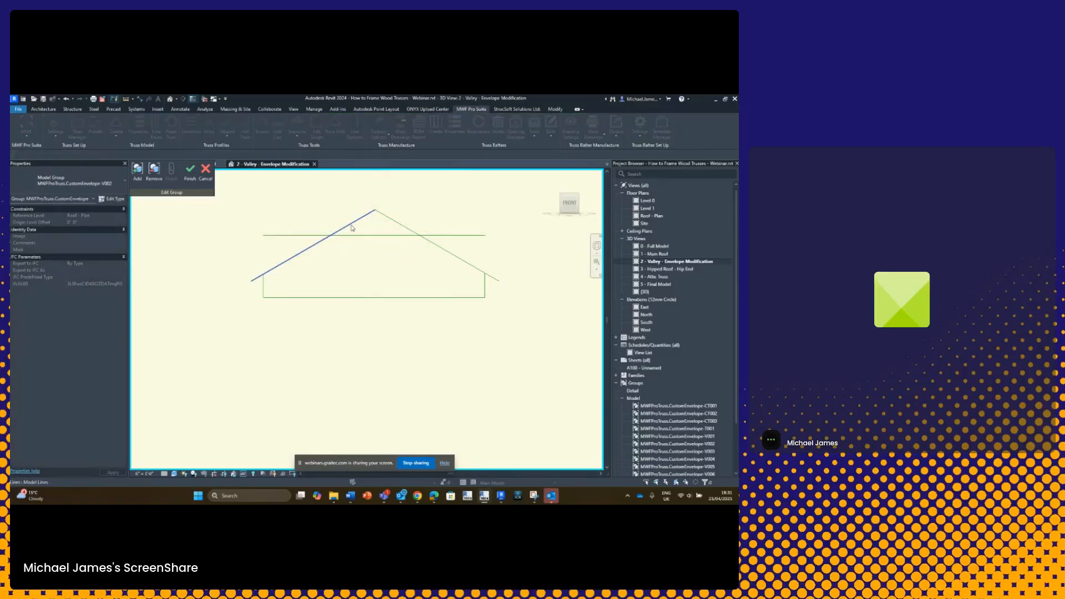
# Copy both sloped top lines from the apex down to the helper line's midpoint, and delete the helper line.
pyautogui.click(352, 227)
pyautogui.keyDown('ctrl'); pyautogui.click(416, 235); pyautogui.keyUp('ctrl')
pyautogui.keyDown('ctrl'); pyautogui.click(416, 238); pyautogui.keyUp('ctrl')
pyautogui.click(187, 135)
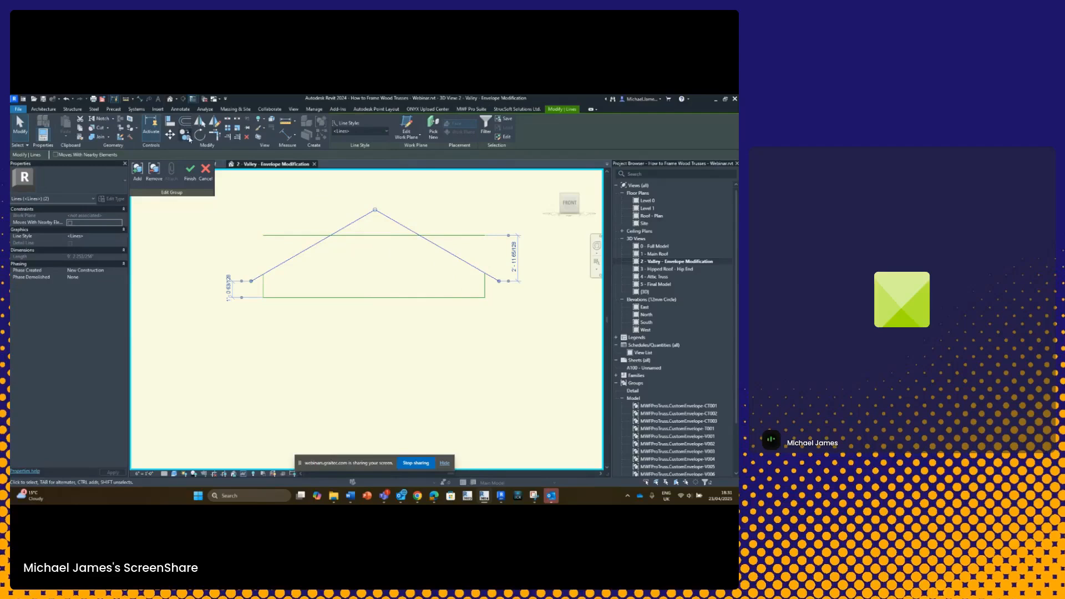
pyautogui.click(376, 213)
pyautogui.press('Escape')
pyautogui.press('Escape')
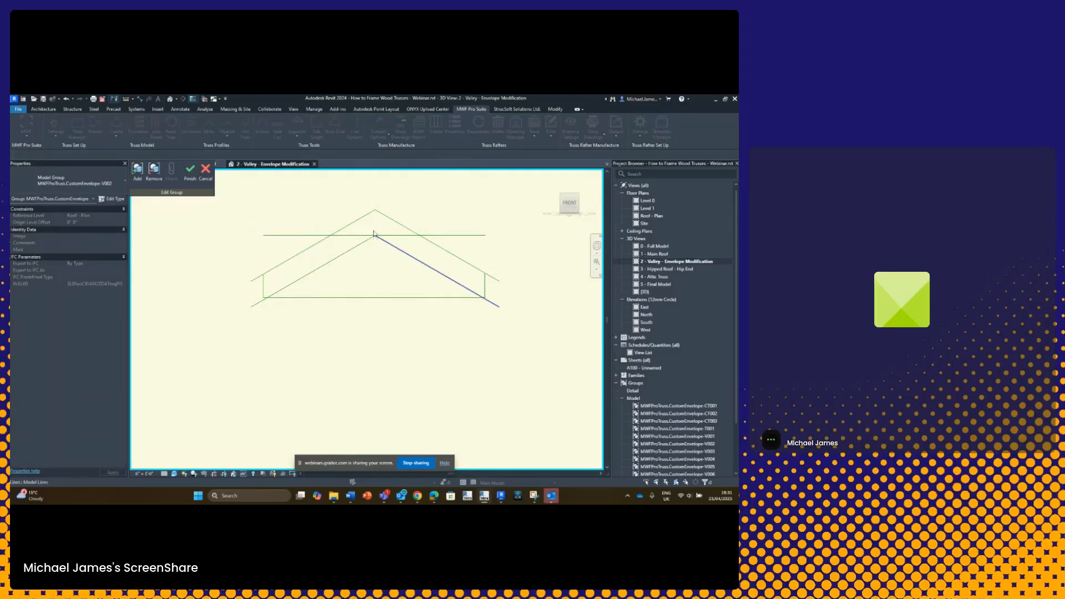
pyautogui.click(463, 242)
pyautogui.press('Delete')
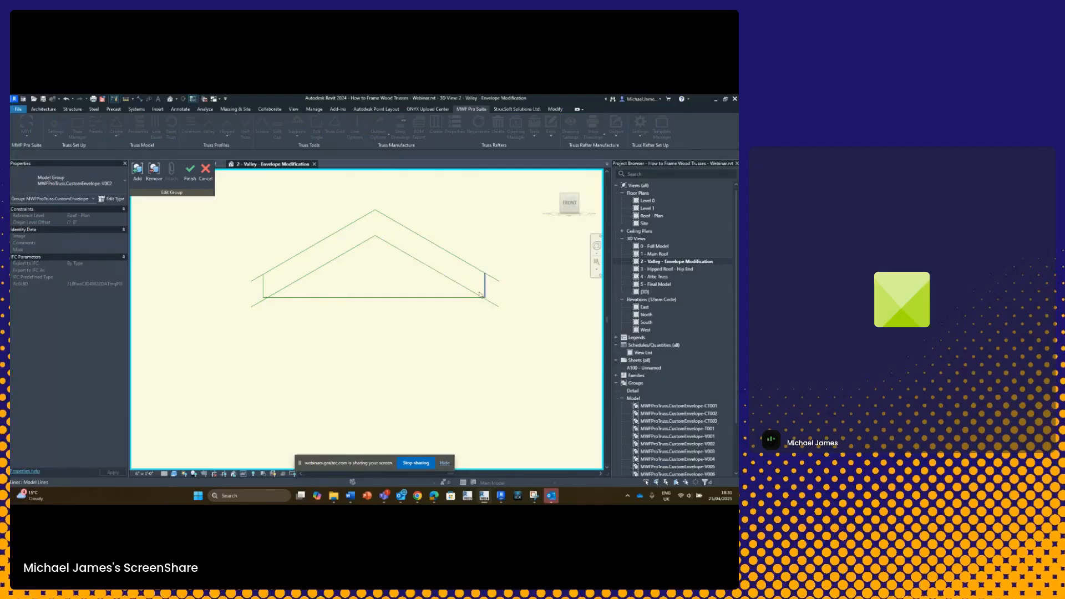
# Trim the copied sloped lines to the envelope's vertical end lines, and delete the original horizontal bottom line.
pyautogui.keyDown('shift'); pyautogui.moveTo(436, 302); pyautogui.dragTo(468, 334, button='middle'); pyautogui.keyUp('shift')
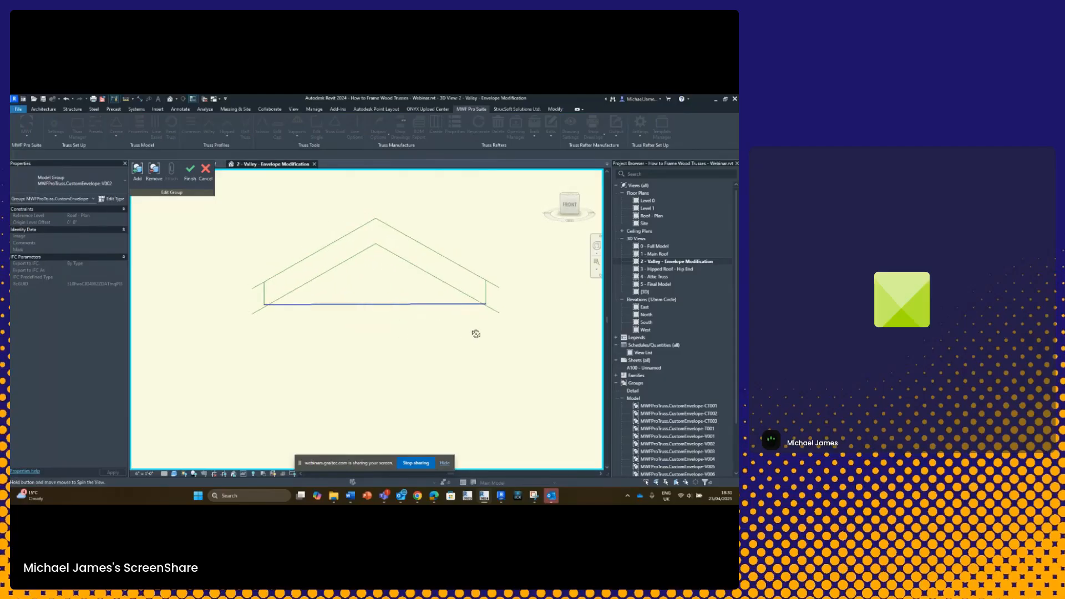
pyautogui.press('s')
pyautogui.press('l')
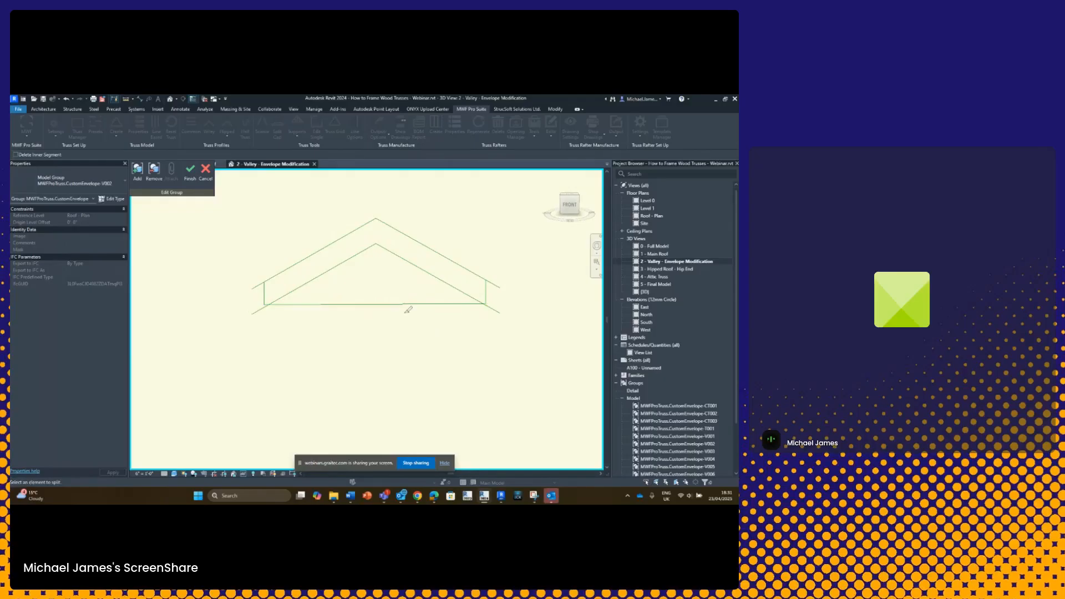
pyautogui.press('Escape')
pyautogui.scroll(4, 266, 304)
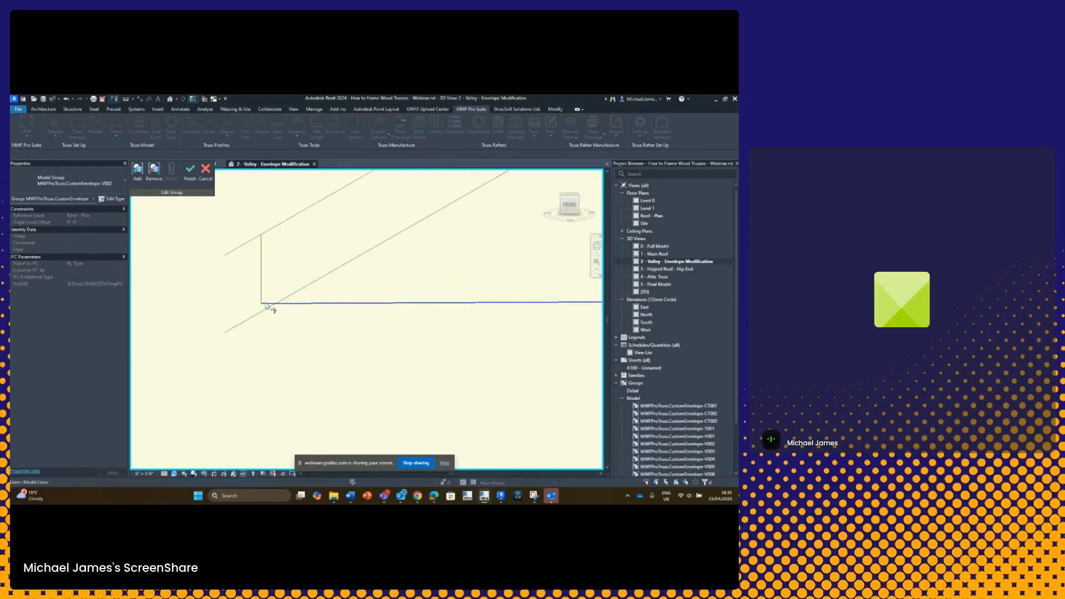
pyautogui.press('t')
pyautogui.press('r')
pyautogui.scroll(-4, 311, 310)
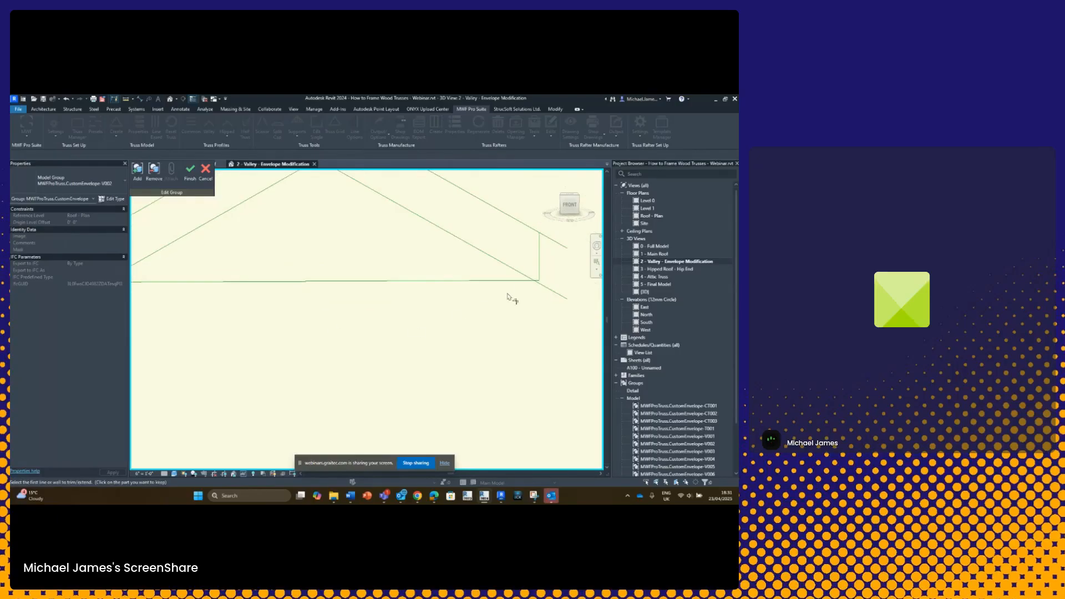
pyautogui.click(525, 277)
pyautogui.scroll(2, 539, 290)
pyautogui.click(536, 276)
pyautogui.scroll(-3, 499, 300)
pyautogui.press('Escape')
pyautogui.click(415, 292)
pyautogui.press('Delete')
pyautogui.scroll(-1, 433, 326)
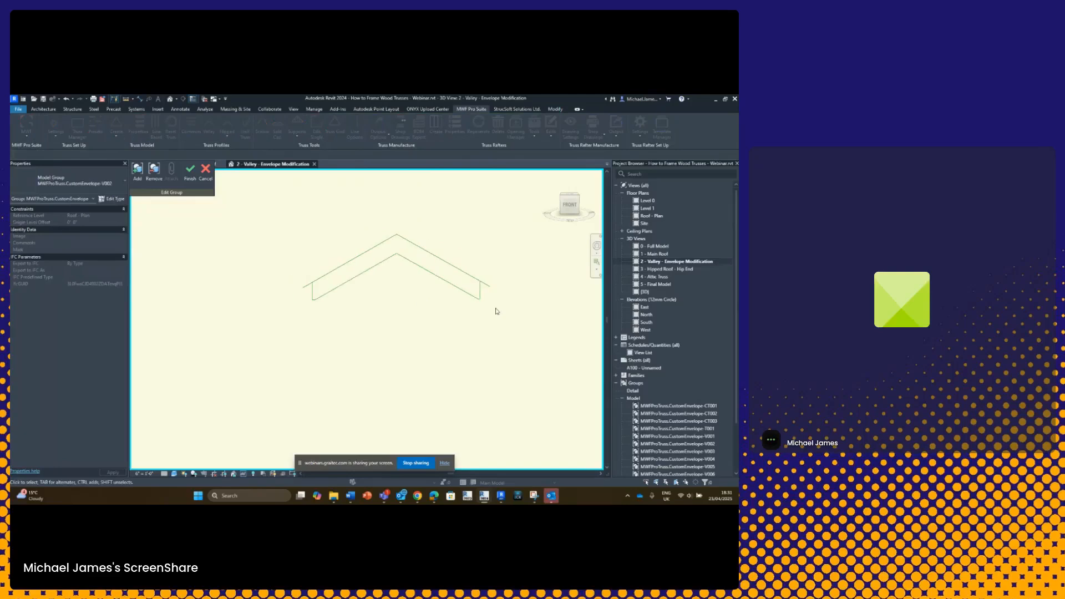
pyautogui.scroll(1, 414, 302)
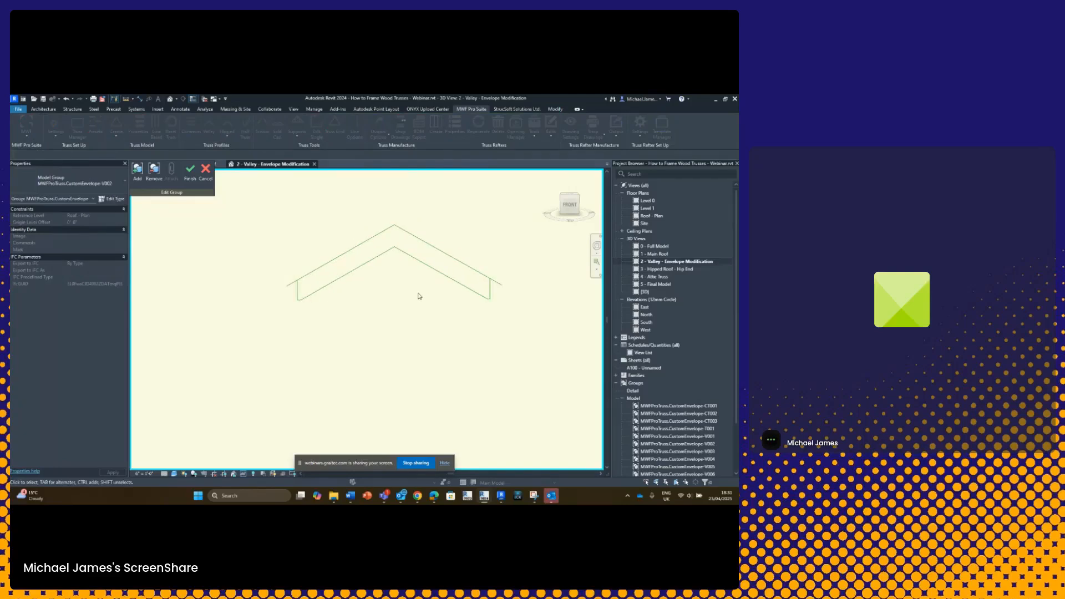
# Finish the group edit, restore the hidden elements, and check the reshaped envelopes against the gable glazing in front orientation.
pyautogui.click(189, 170)
pyautogui.press('h')
pyautogui.press('r')
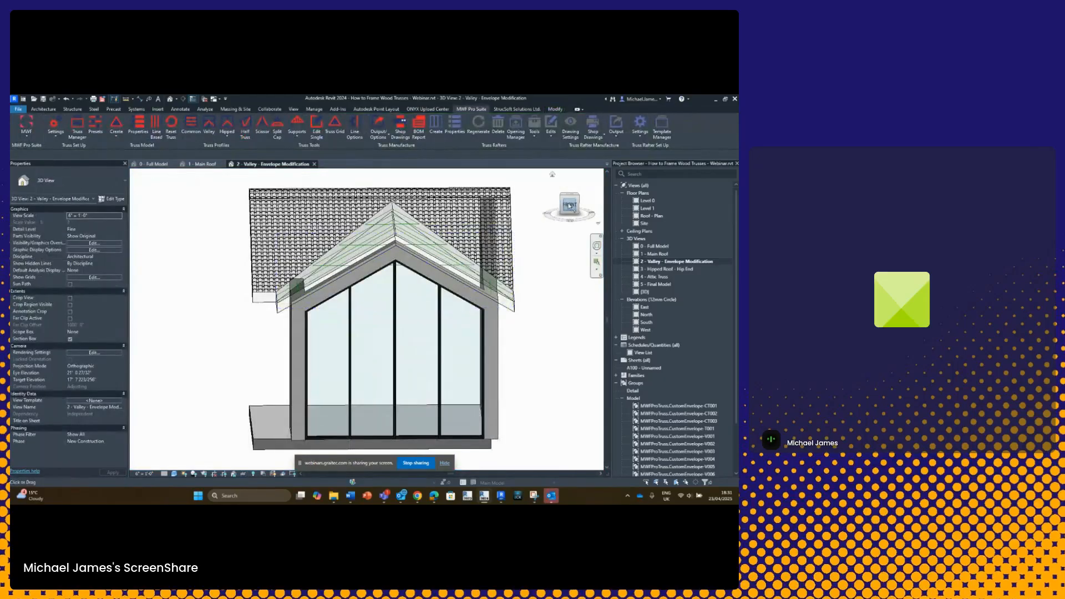
pyautogui.click(570, 206)
pyautogui.scroll(3, 397, 254)
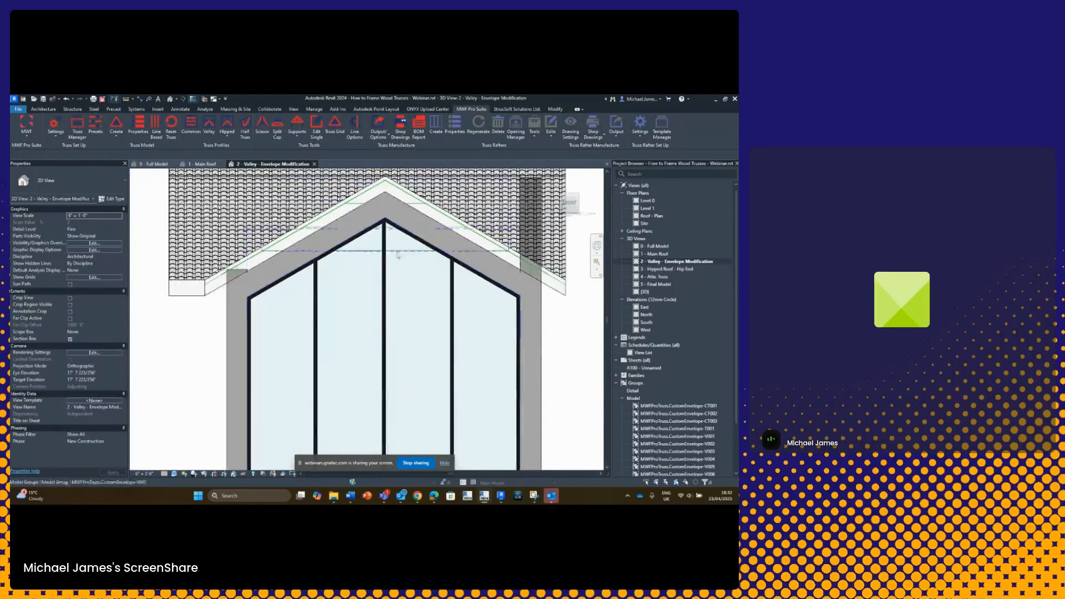
pyautogui.moveTo(416, 274)
pyautogui.keyDown('shift'); pyautogui.mouseDown(button='middle')
pyautogui.moveTo(435, 283)
pyautogui.moveTo(353, 295)
pyautogui.moveTo(425, 234)
pyautogui.moveTo(421, 257)
pyautogui.mouseUp(button='middle'); pyautogui.keyUp('shift')
pyautogui.click(572, 205)
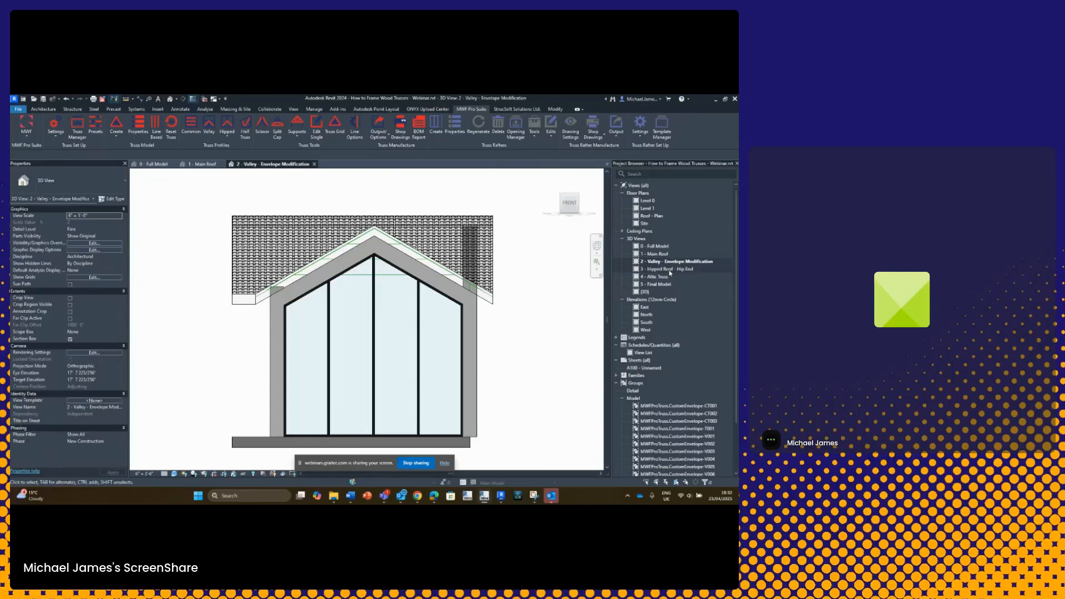
# View the full model, and open the 3 - Hipped Roof - Hip End 3D view.
pyautogui.doubleClick(658, 246)
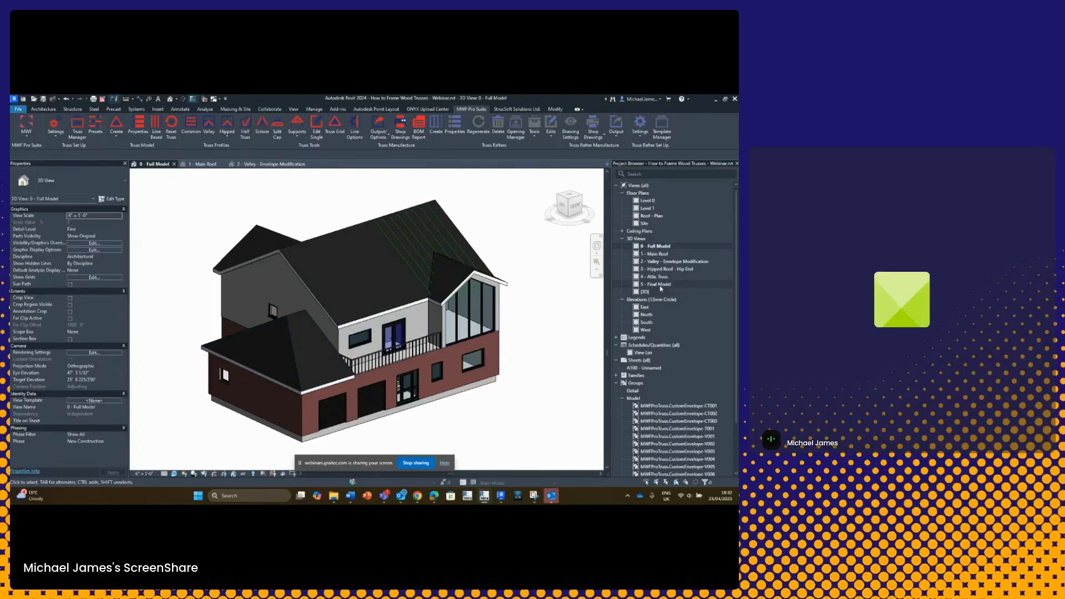
pyautogui.doubleClick(666, 270)
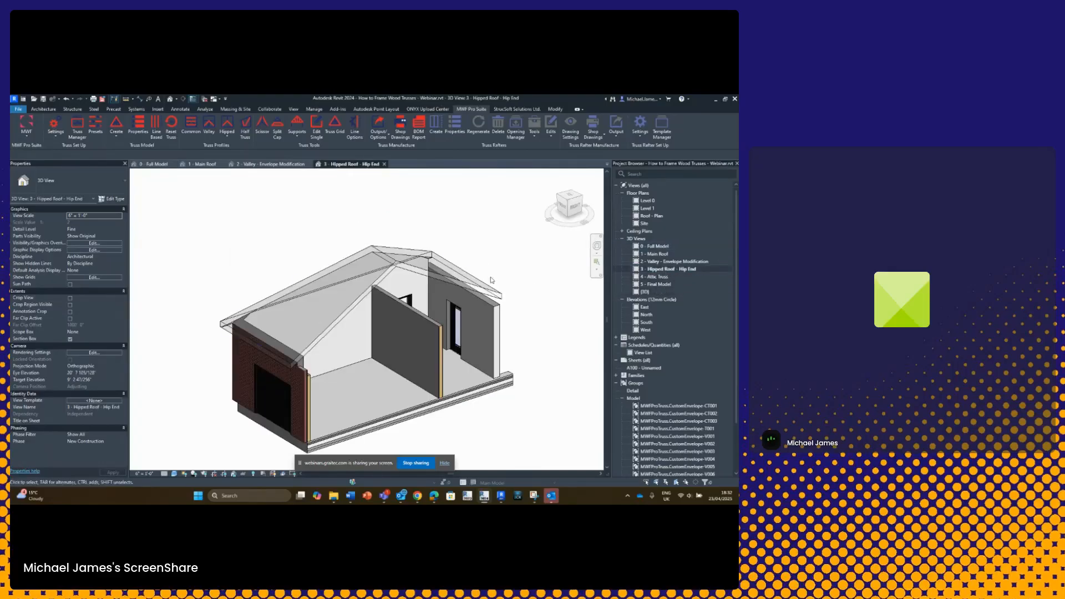
# Start placing girder/hip trusses for the hipped roof and pick the garage-door wall and the opposite wall as supports.
pyautogui.keyDown('shift'); pyautogui.moveTo(289, 295); pyautogui.dragTo(480, 289, button='middle'); pyautogui.keyUp('shift')
pyautogui.click(440, 305)
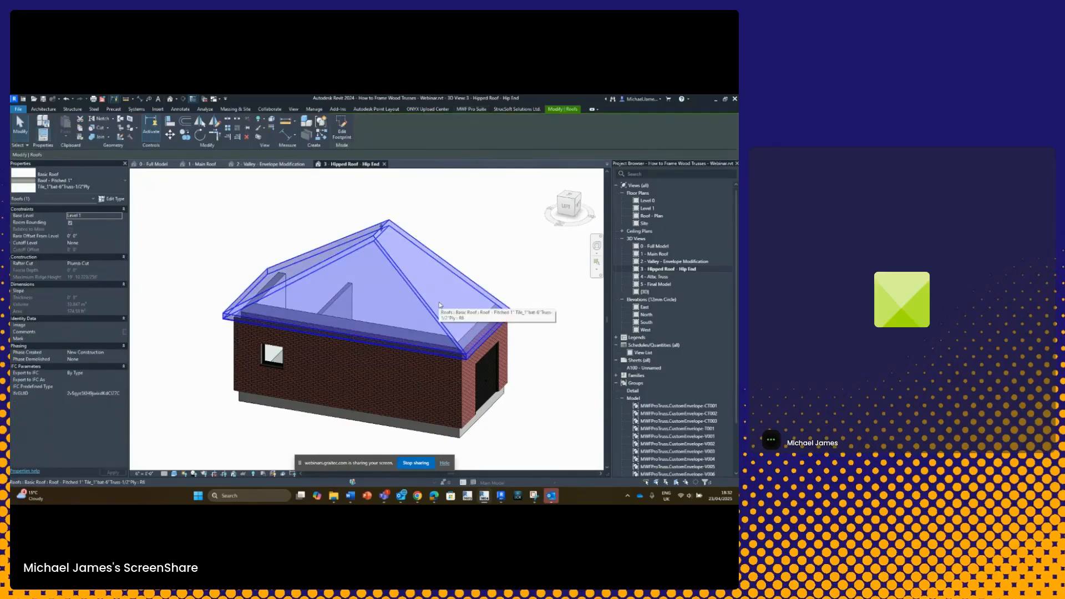
pyautogui.click(502, 270)
pyautogui.keyDown('shift'); pyautogui.moveTo(526, 276); pyautogui.dragTo(521, 326, button='middle'); pyautogui.keyUp('shift')
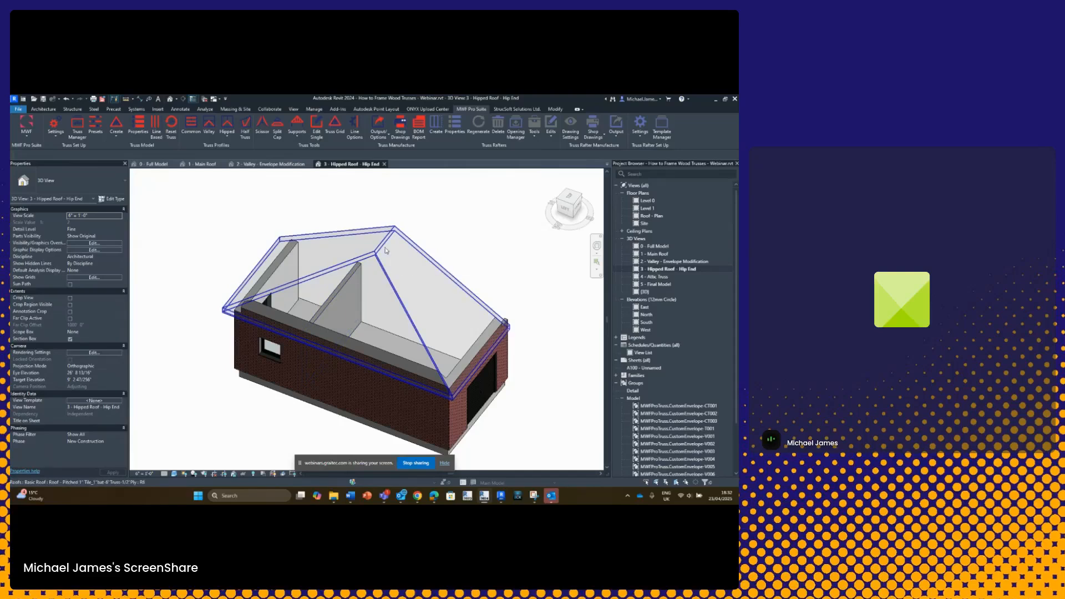
pyautogui.click(228, 139)
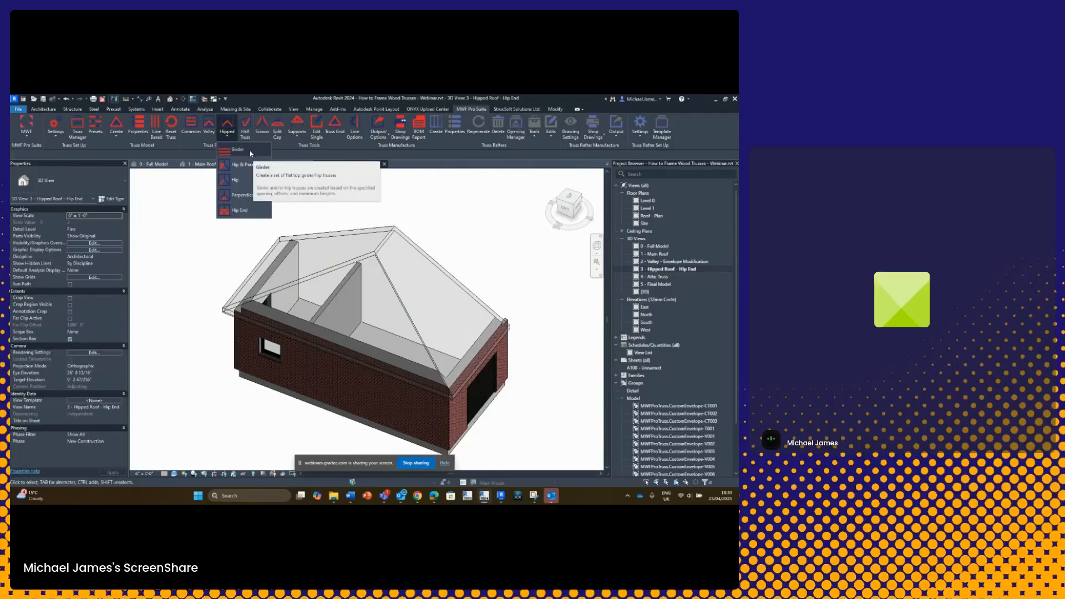
pyautogui.click(251, 152)
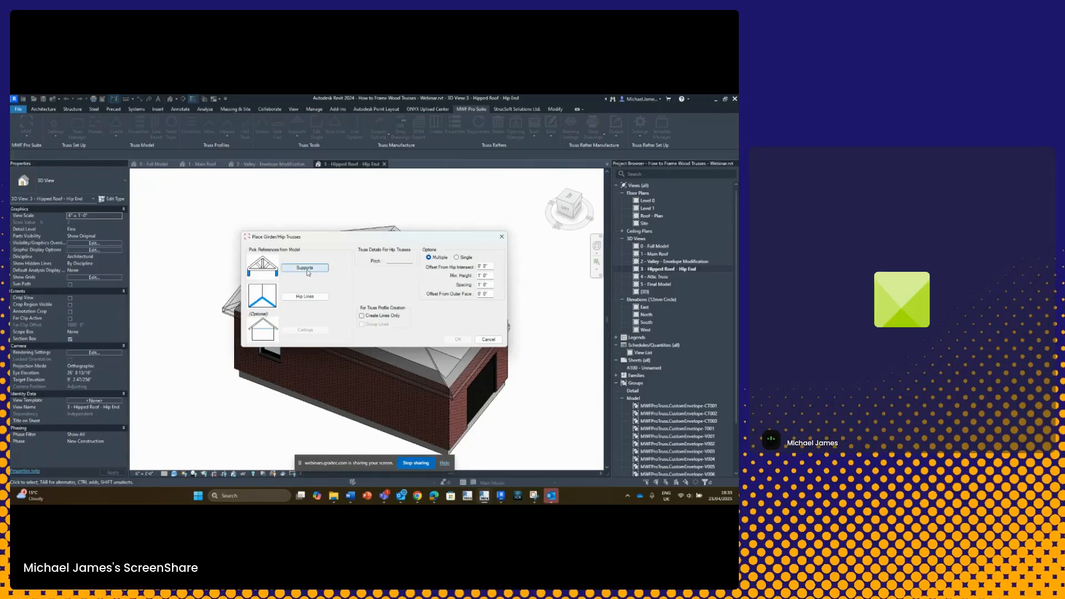
pyautogui.click(306, 268)
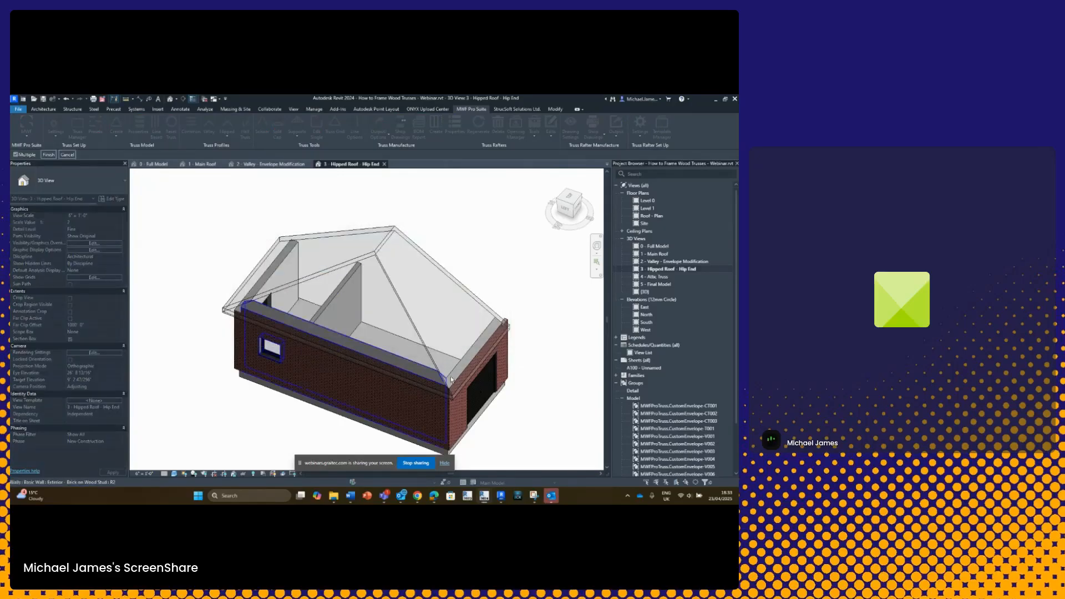
pyautogui.click(467, 366)
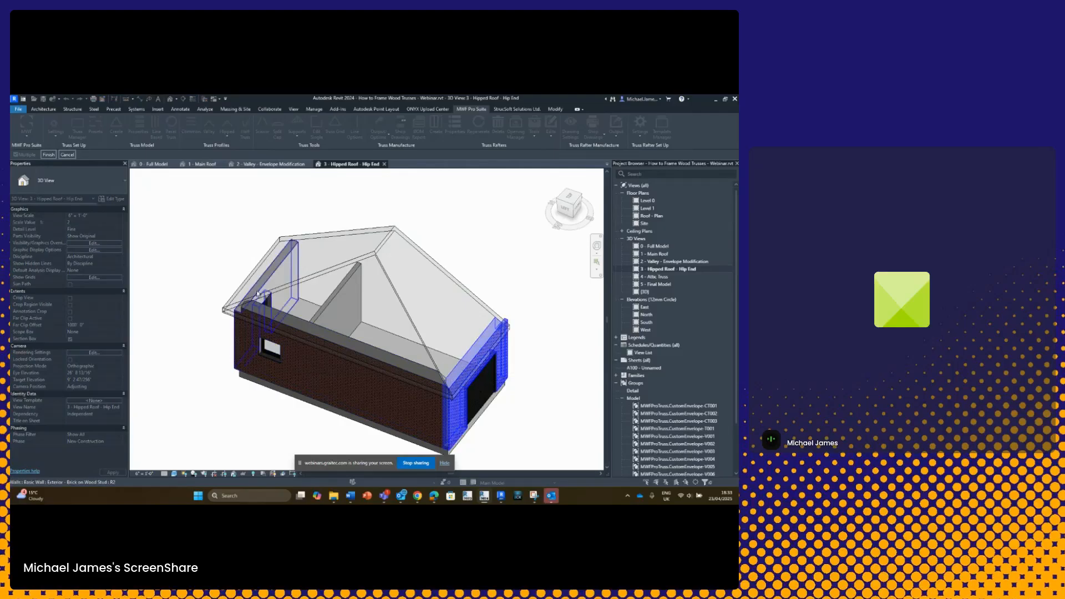
pyautogui.click(258, 283)
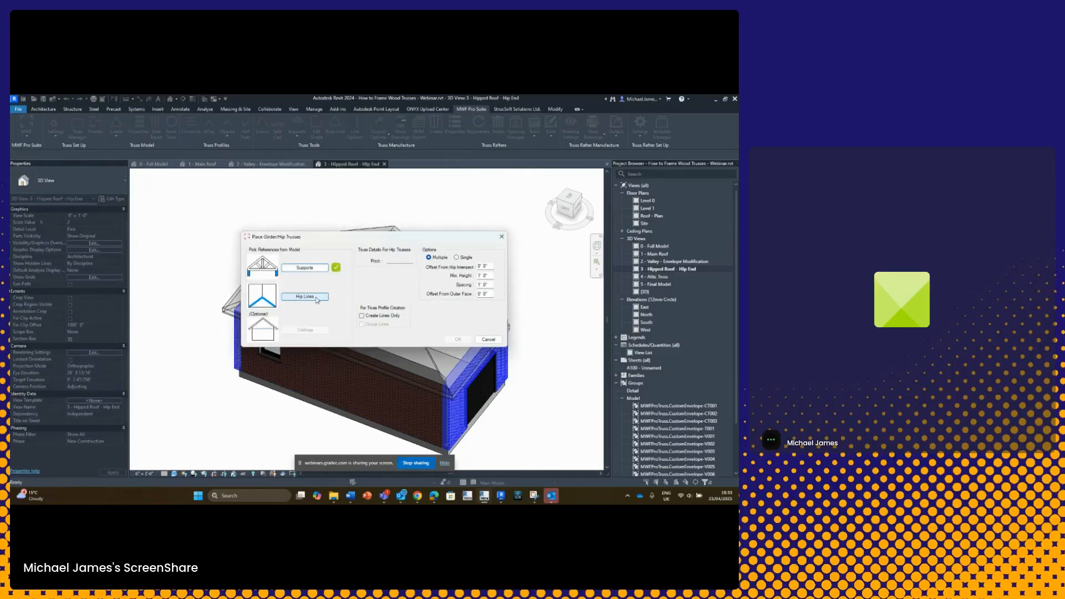
# Pick the two sloping hip edges of the roof as the hip lines for the girder/hip trusses.
pyautogui.click(316, 298)
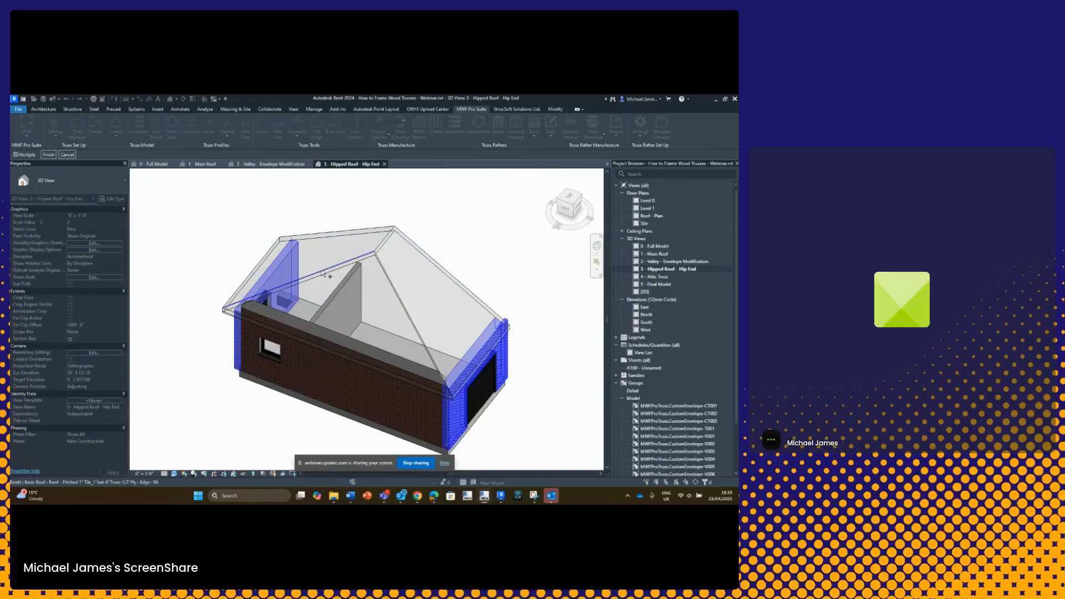
pyautogui.scroll(4, 323, 272)
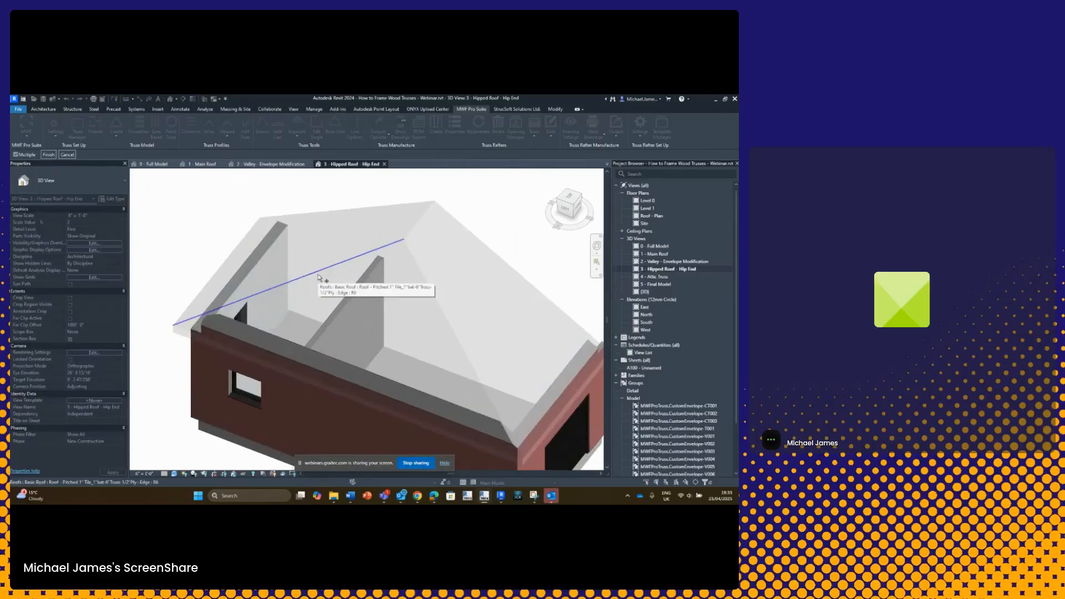
pyautogui.click(319, 271)
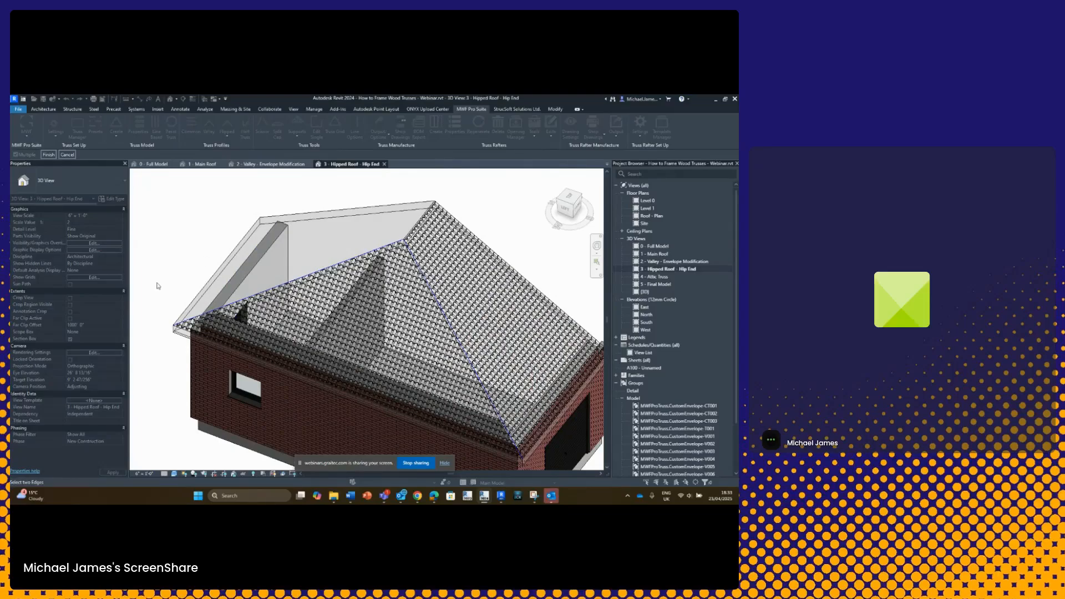
pyautogui.click(49, 155)
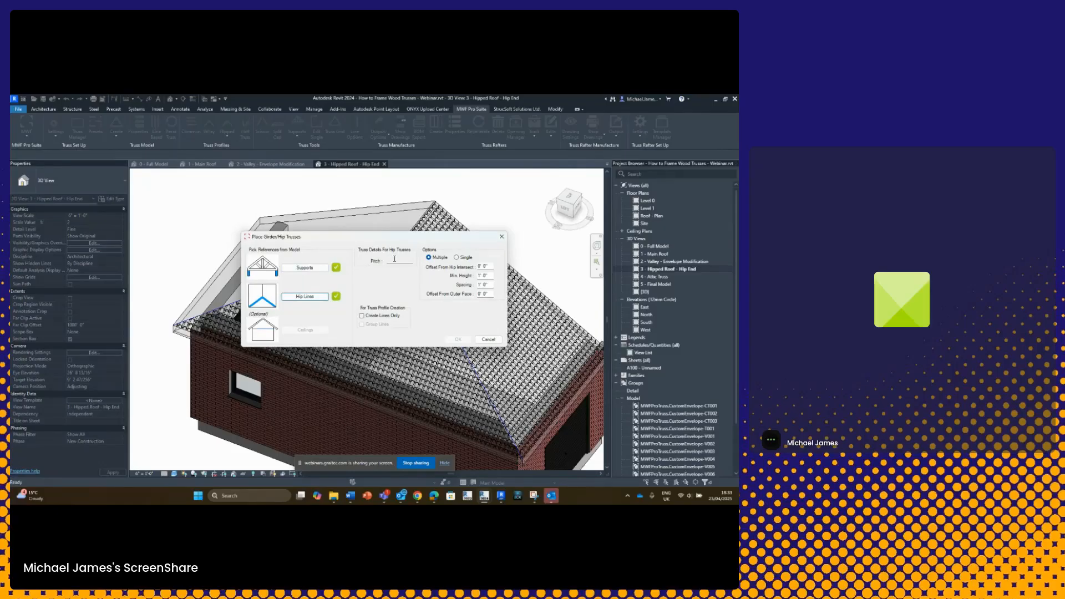
# Pick the garage-door wall and the opposite wall again as supports, with Structural Layer and Far alignment and zero cantilever offset.
pyautogui.click(406, 260)
pyautogui.click(306, 269)
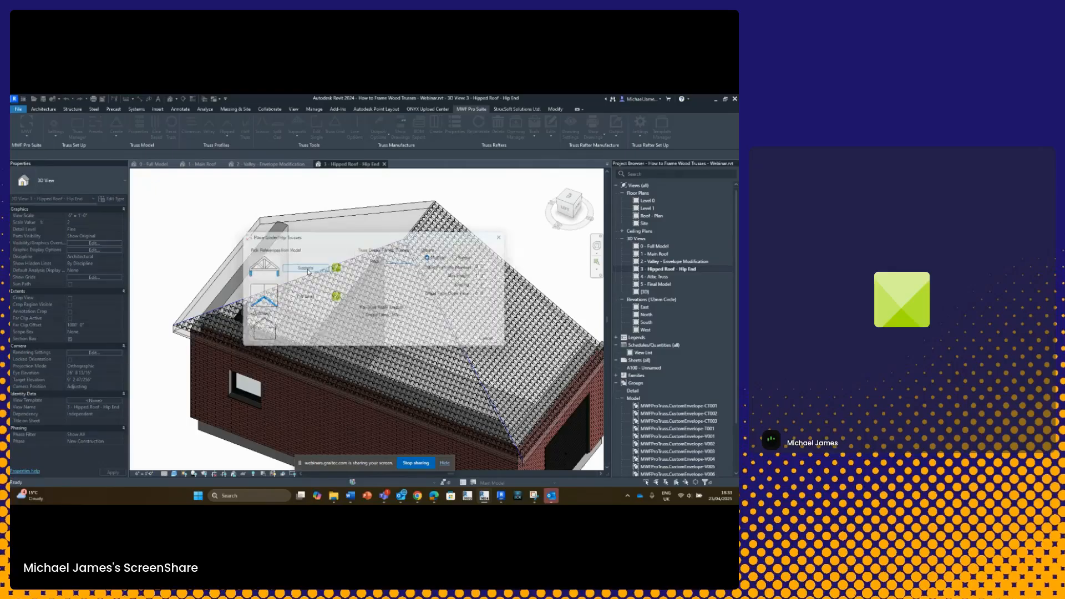
pyautogui.moveTo(437, 340); pyautogui.dragTo(332, 289, button='middle')
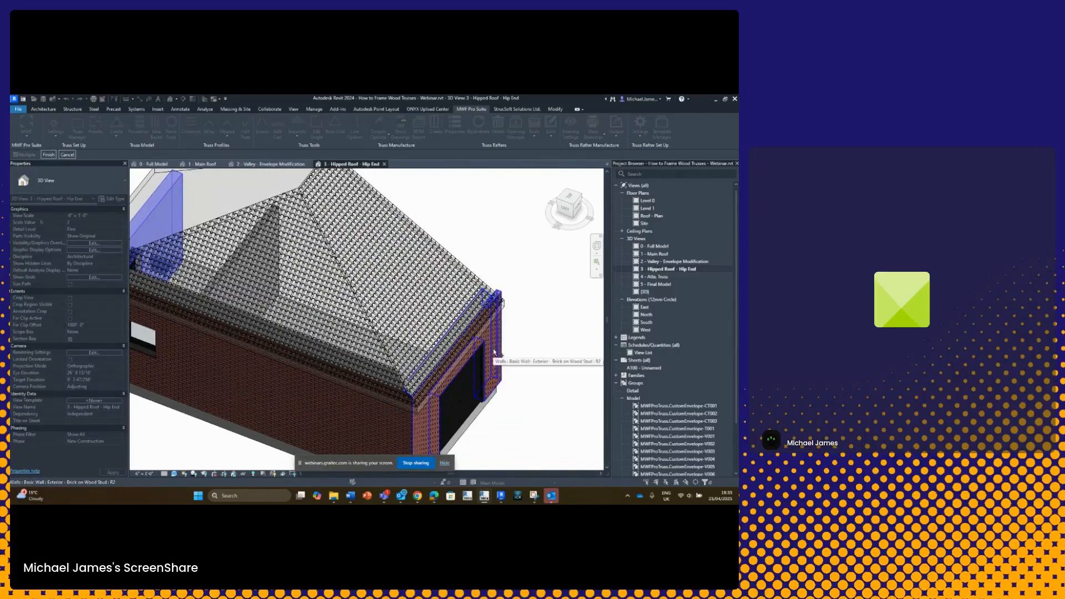
pyautogui.click(487, 334)
pyautogui.click(49, 155)
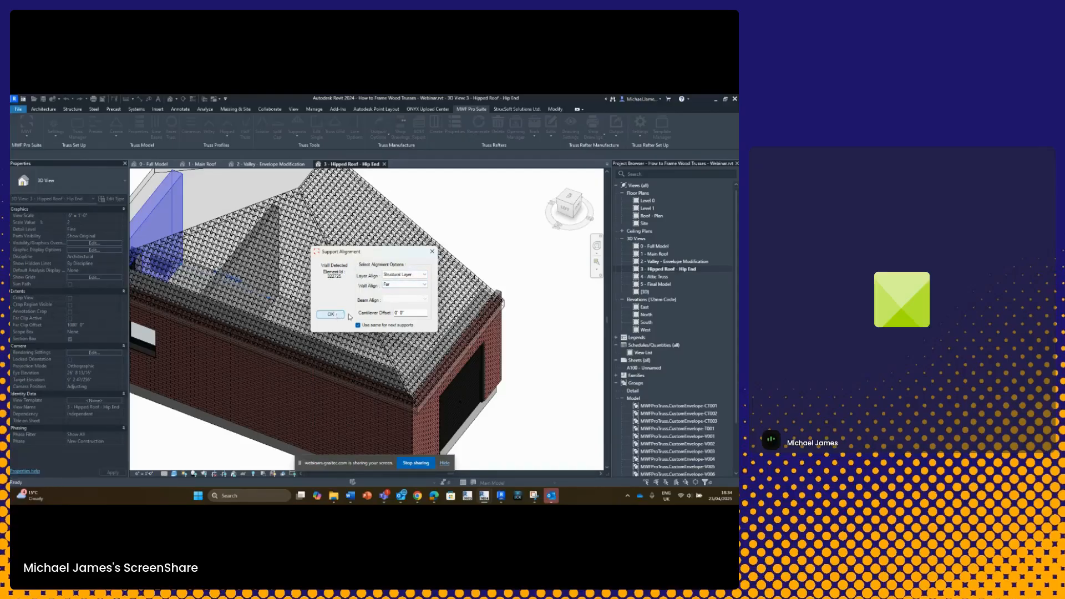
pyautogui.click(331, 314)
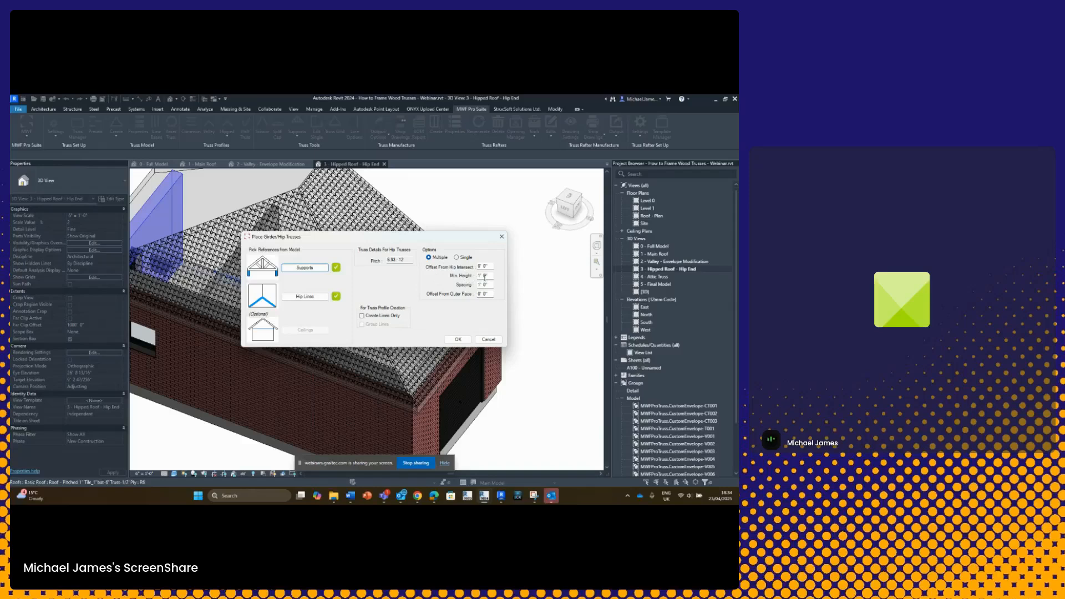
# Create multiple girder/hip trusses with minimum height 2 and spacing 2'.
pyautogui.click(456, 258)
pyautogui.click(429, 257)
pyautogui.click(479, 267)
pyautogui.click(480, 276)
pyautogui.write('2')
pyautogui.click(481, 284)
pyautogui.press('BackSpace')
pyautogui.press('BackSpace')
pyautogui.write("2'")
pyautogui.click(486, 292)
pyautogui.click(457, 339)
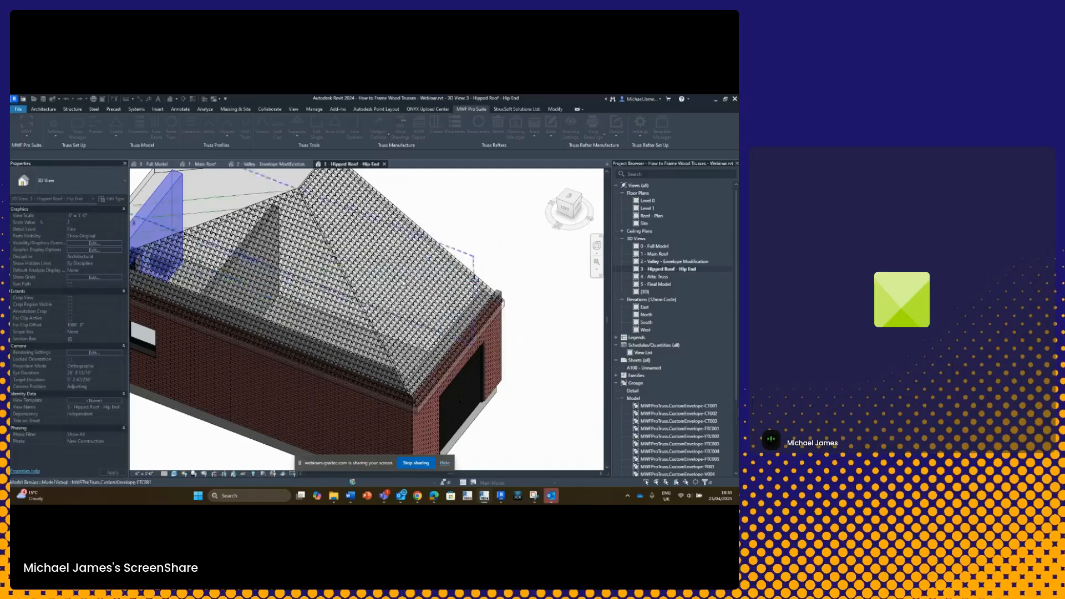
# Examine the girder/hip truss envelopes in the hipped roof from several angles and from above.
pyautogui.keyDown('shift'); pyautogui.moveTo(359, 250); pyautogui.dragTo(318, 222, button='middle'); pyautogui.keyUp('shift')
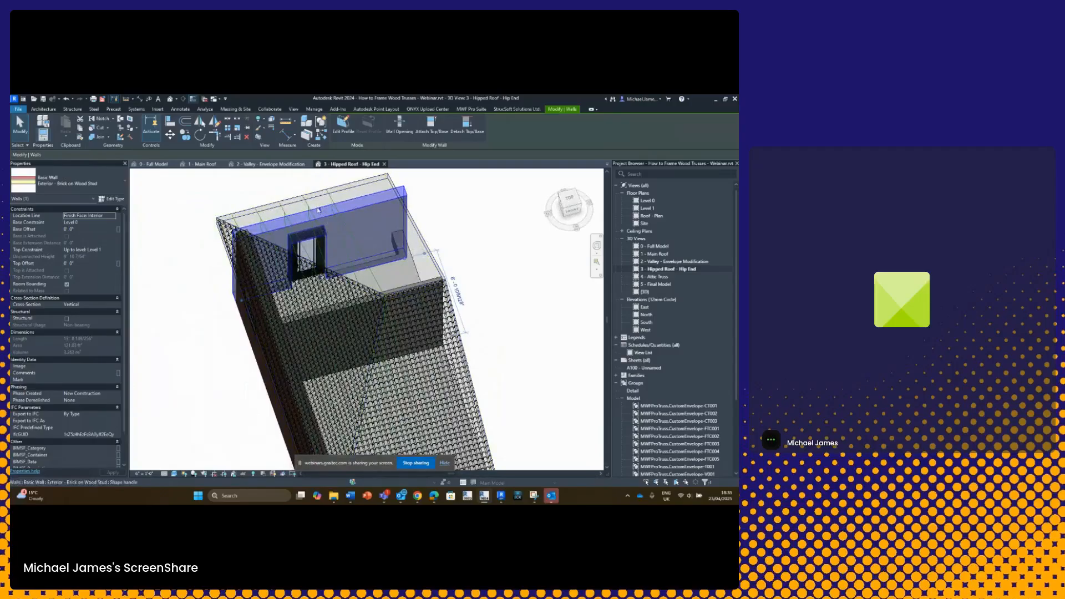
pyautogui.press('Escape')
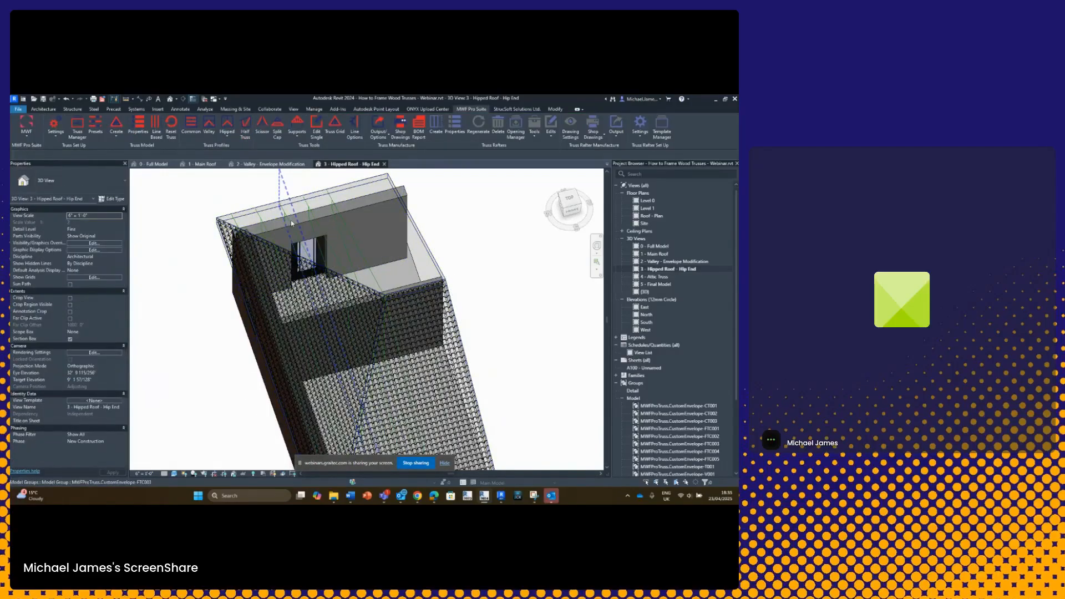
pyautogui.click(291, 224)
pyautogui.click(239, 226)
pyautogui.keyDown('shift'); pyautogui.moveTo(241, 229); pyautogui.dragTo(194, 290, button='middle'); pyautogui.keyUp('shift')
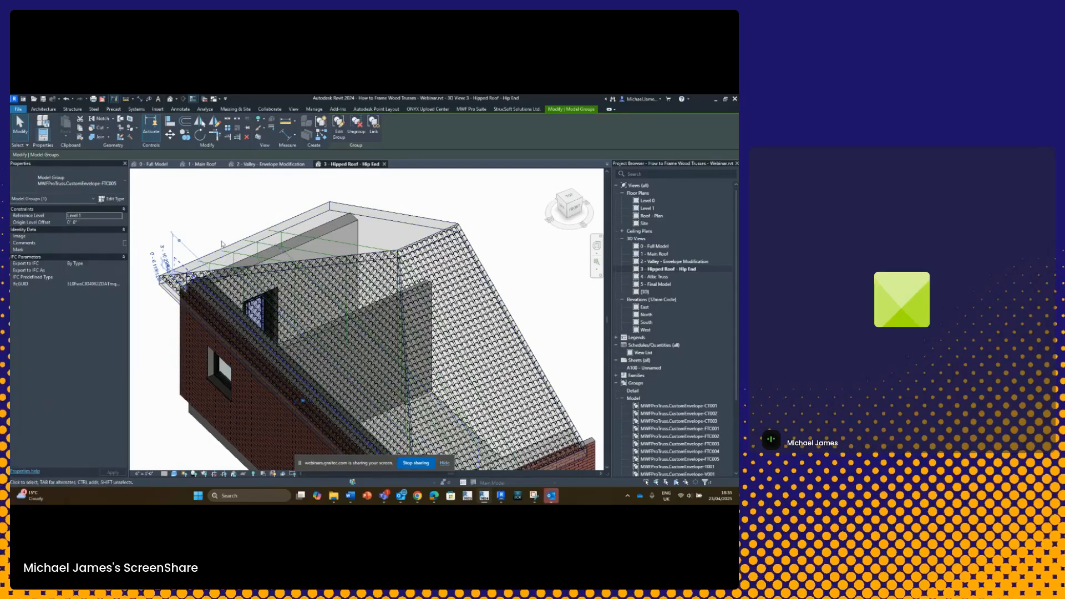
pyautogui.keyDown('shift'); pyautogui.moveTo(211, 257); pyautogui.dragTo(488, 316, button='middle'); pyautogui.keyUp('shift')
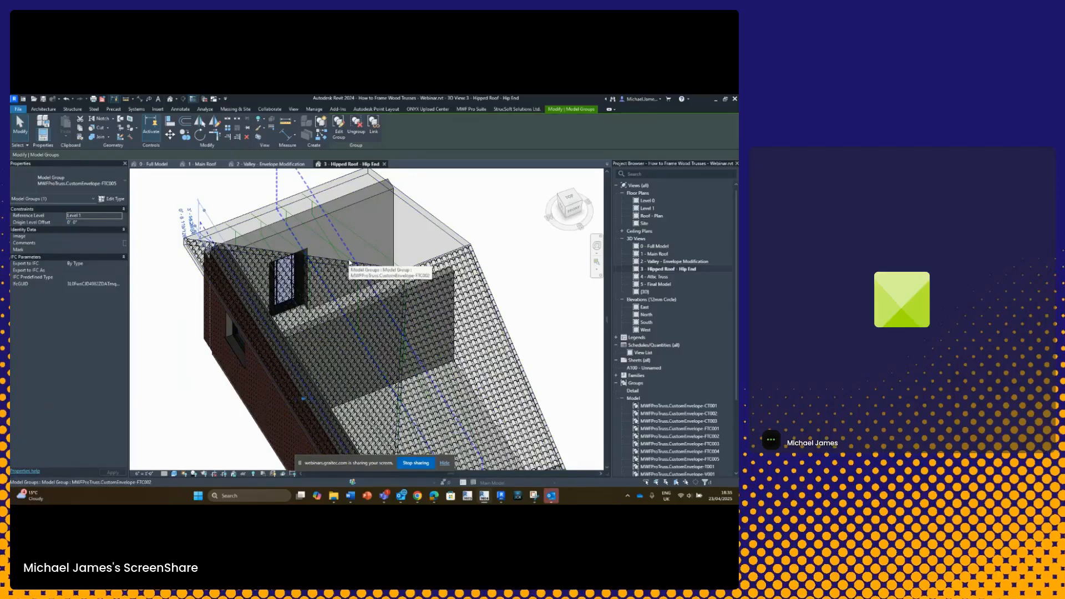
pyautogui.scroll(-1, 349, 262)
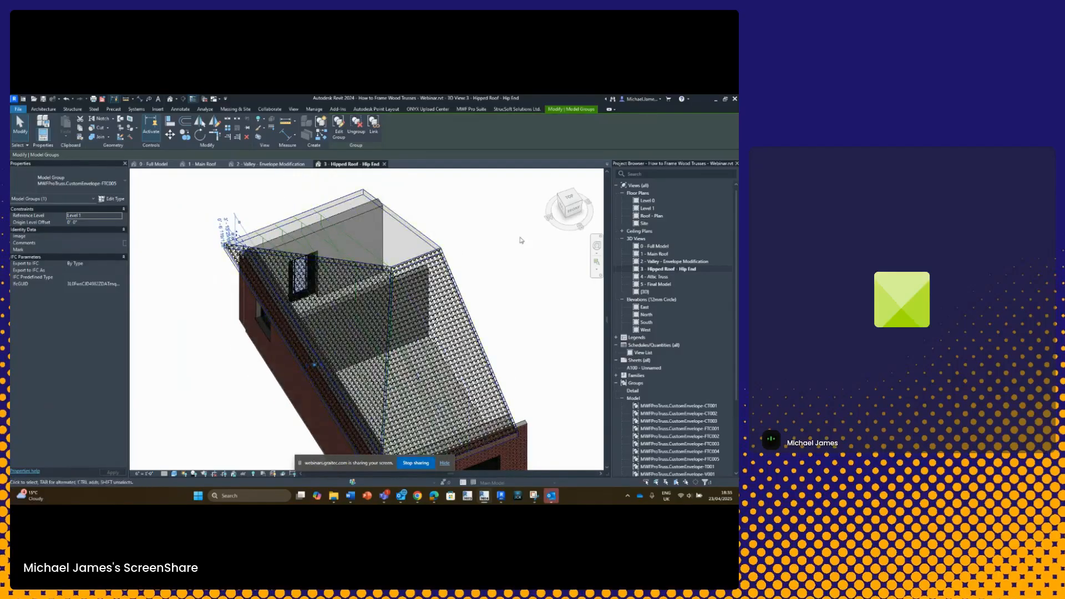
pyautogui.click(567, 198)
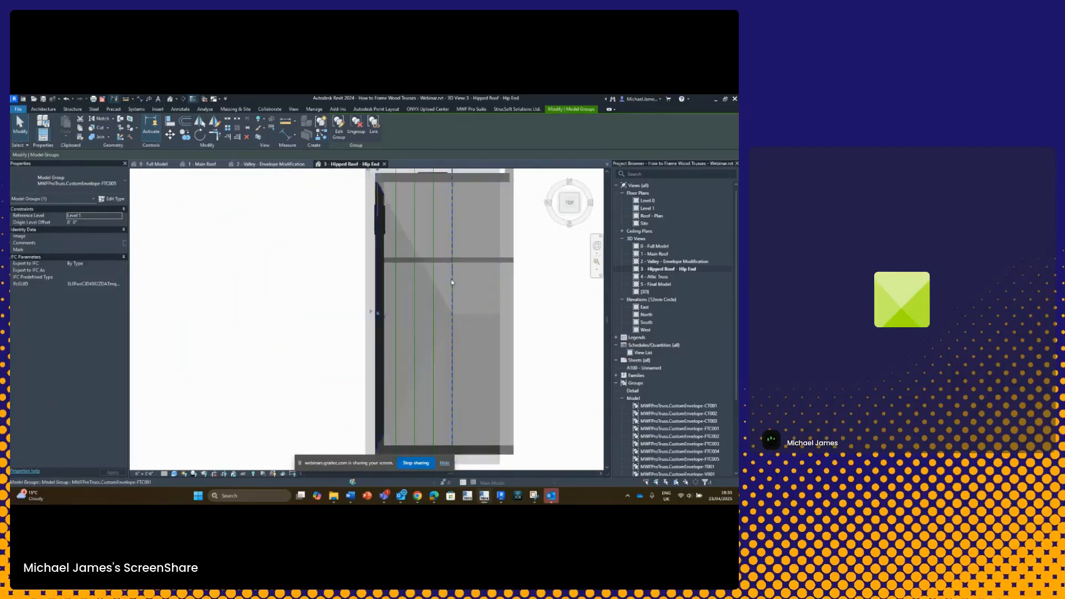
pyautogui.press('Escape')
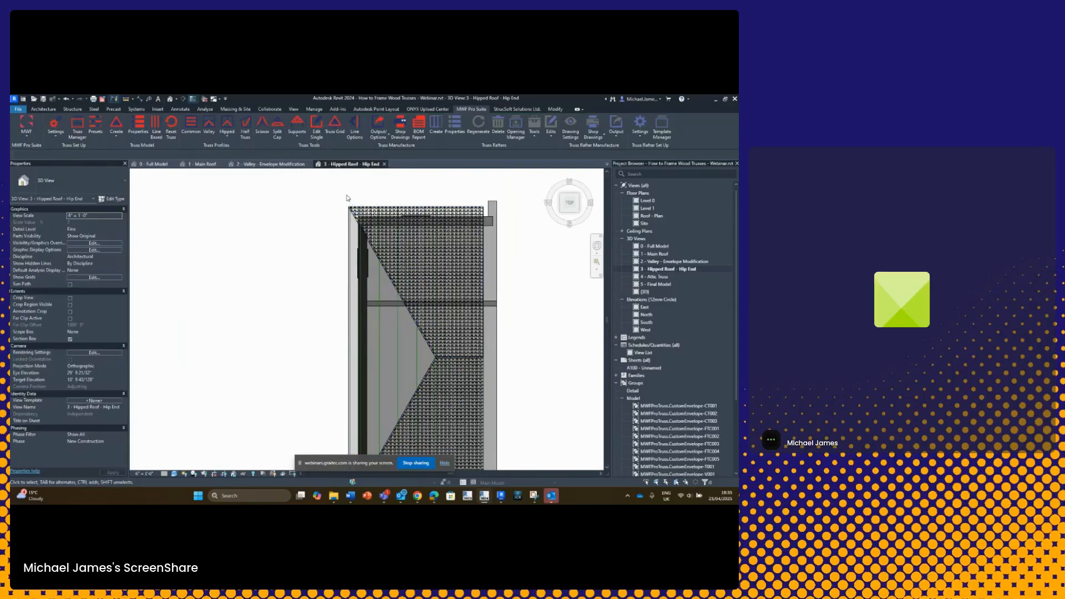
# Delete the hip truss envelopes between the hip end and the central one, filtering the selection to Model Groups.
pyautogui.scroll(-3, 369, 310)
pyautogui.moveTo(393, 379); pyautogui.dragTo(391, 385)
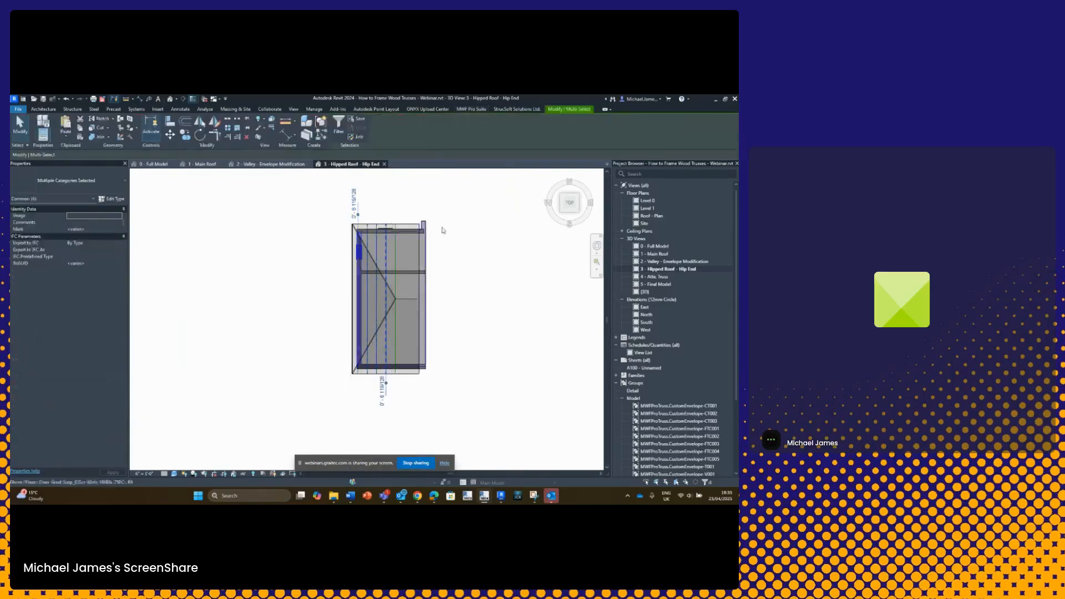
pyautogui.click(339, 128)
pyautogui.click(483, 259)
pyautogui.click(374, 245)
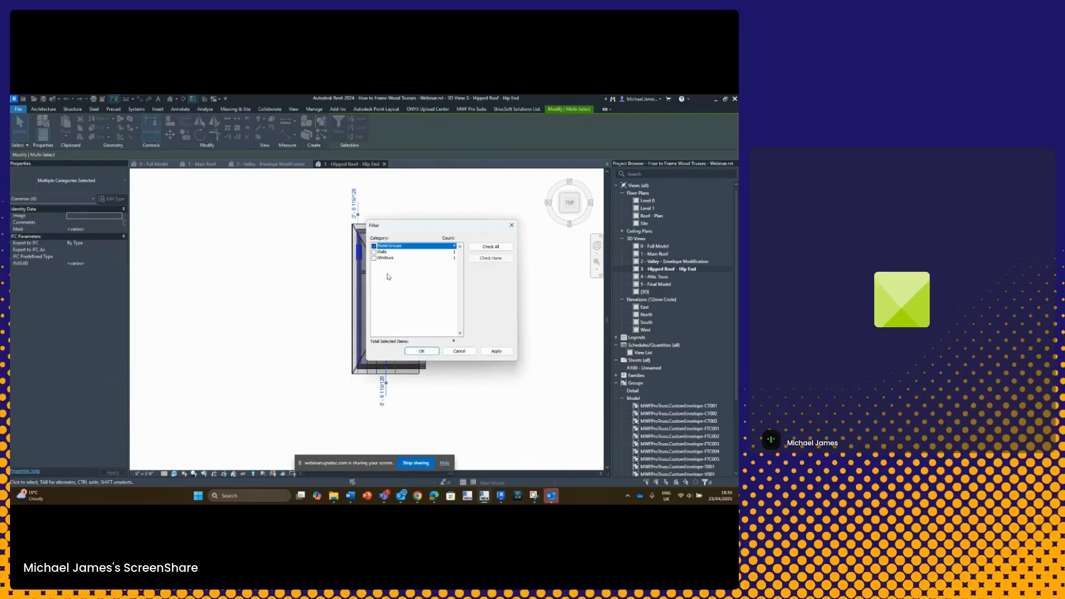
pyautogui.click(423, 351)
pyautogui.click(430, 350)
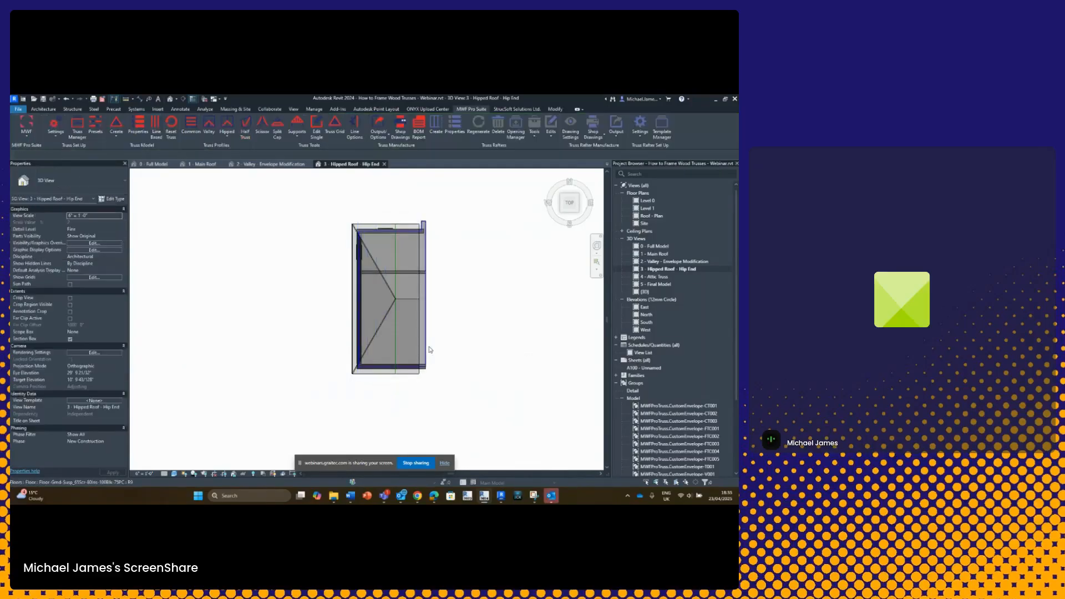
# Start creating envelopes for the hipped roof and set the garage-door and opposite walls as supports, using Structural Layer and Far alignment.
pyautogui.keyDown('shift'); pyautogui.moveTo(394, 302); pyautogui.dragTo(480, 227, button='middle'); pyautogui.keyUp('shift')
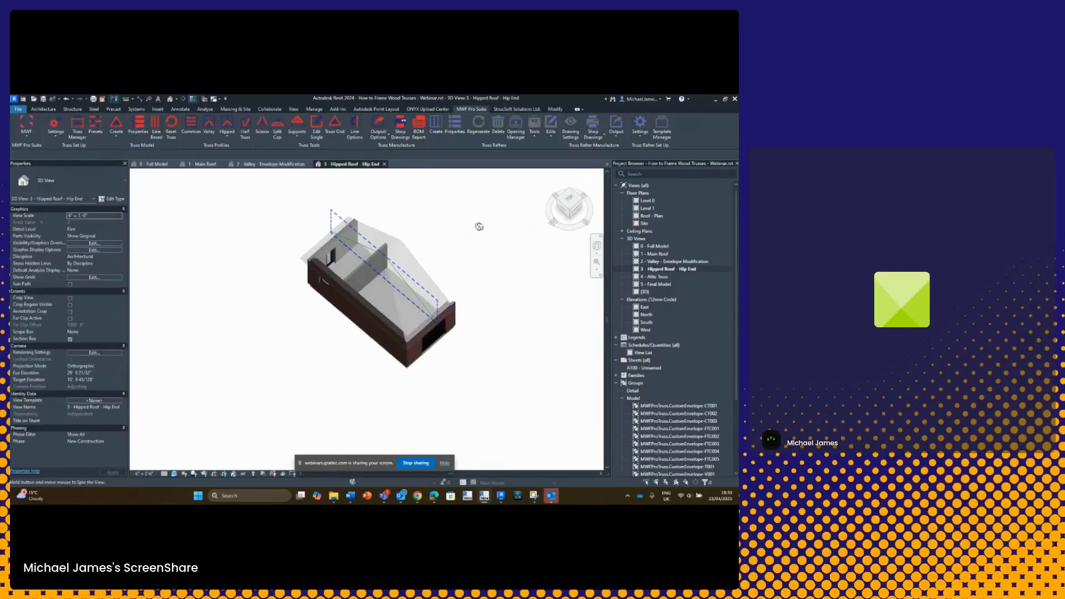
pyautogui.scroll(3, 377, 284)
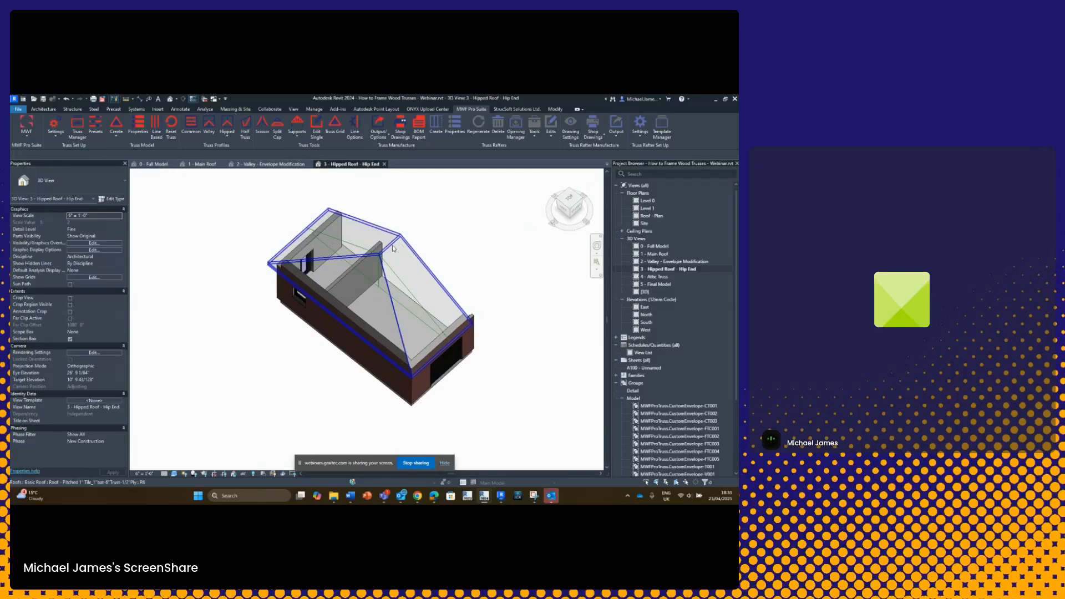
pyautogui.click(393, 248)
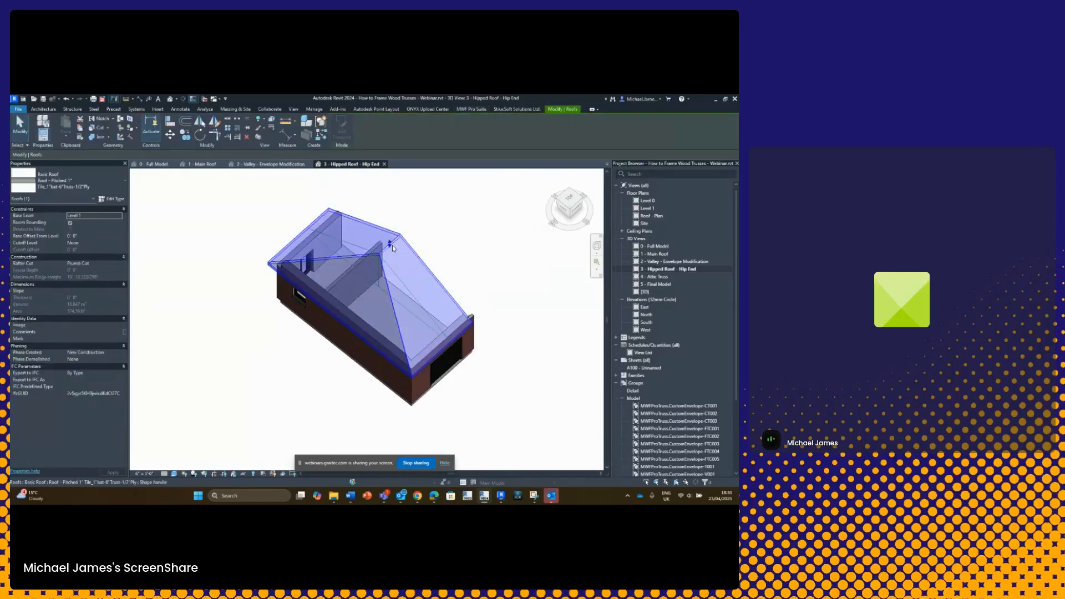
pyautogui.click(471, 110)
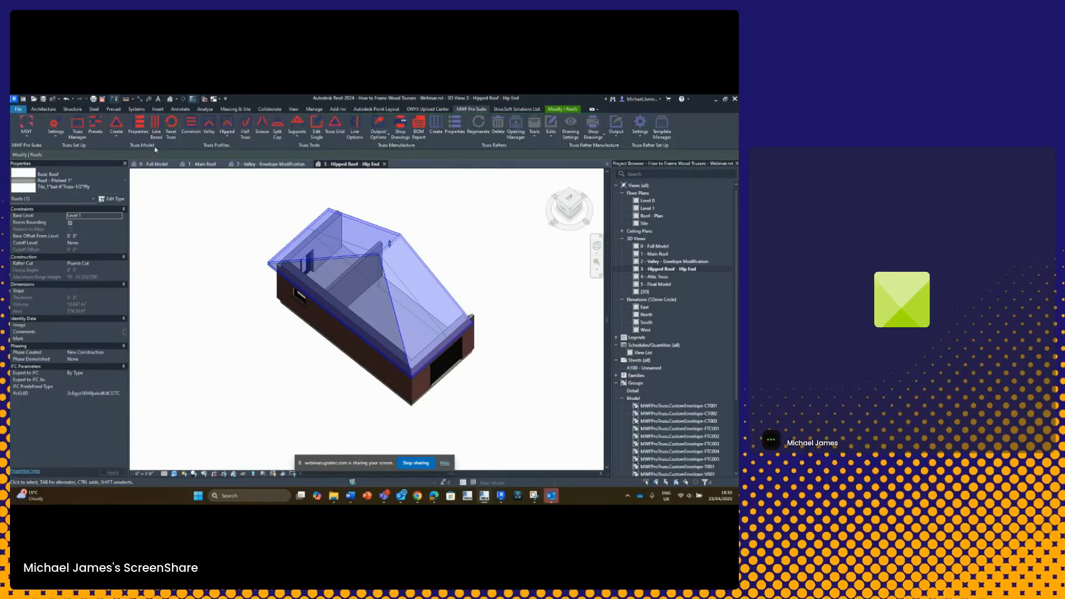
pyautogui.click(124, 129)
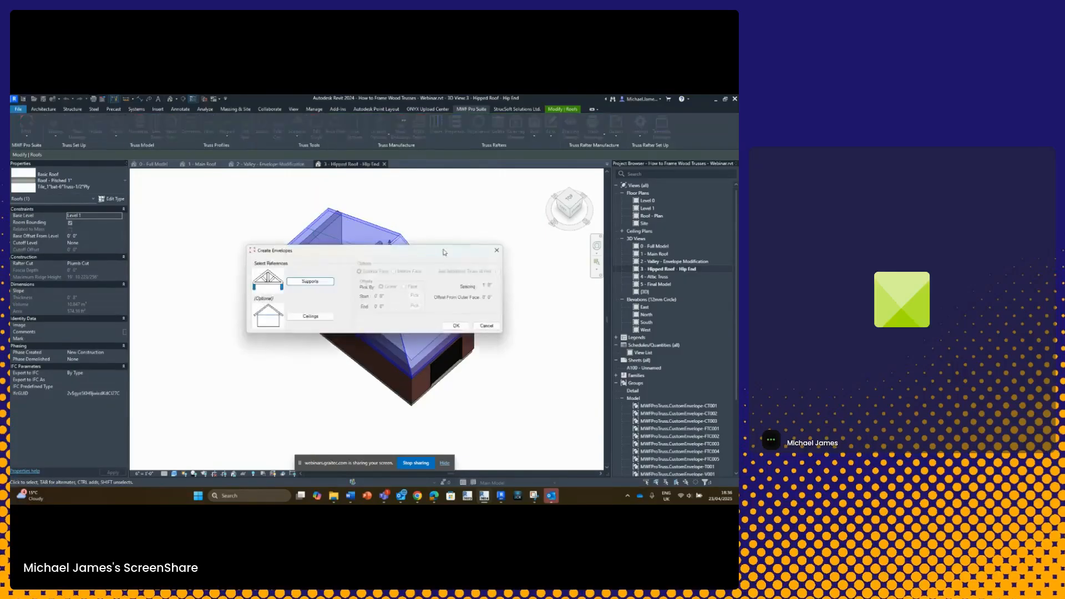
pyautogui.click(311, 281)
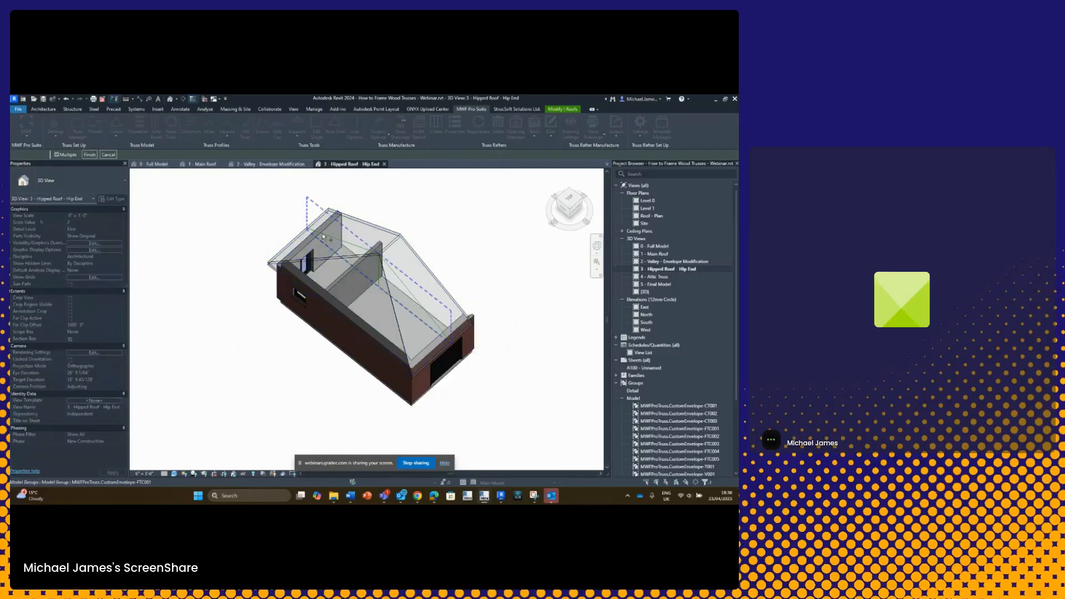
pyautogui.click(325, 231)
pyautogui.click(460, 339)
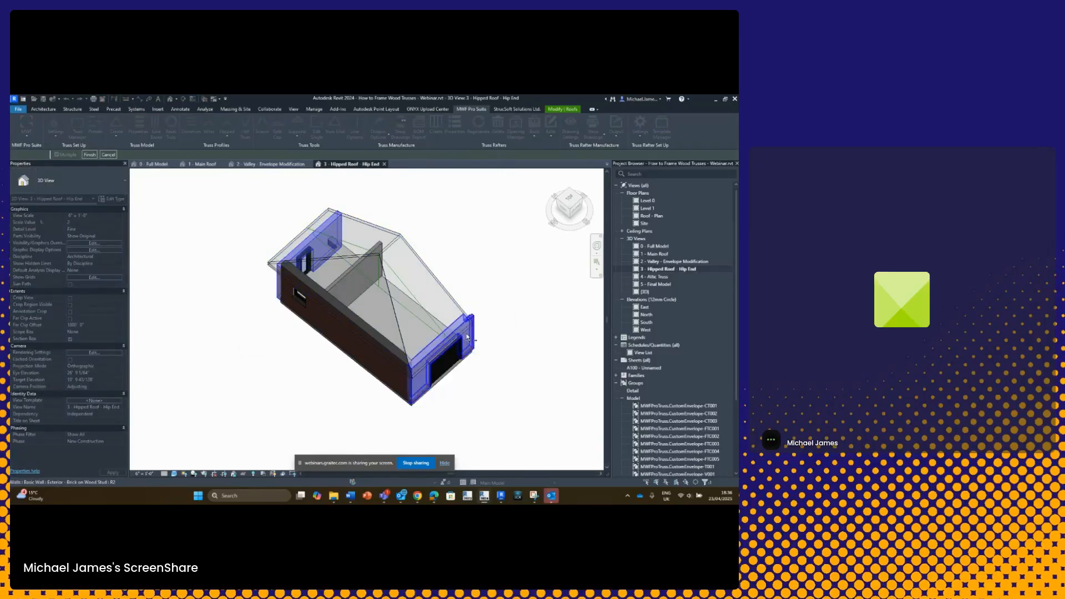
pyautogui.click(89, 155)
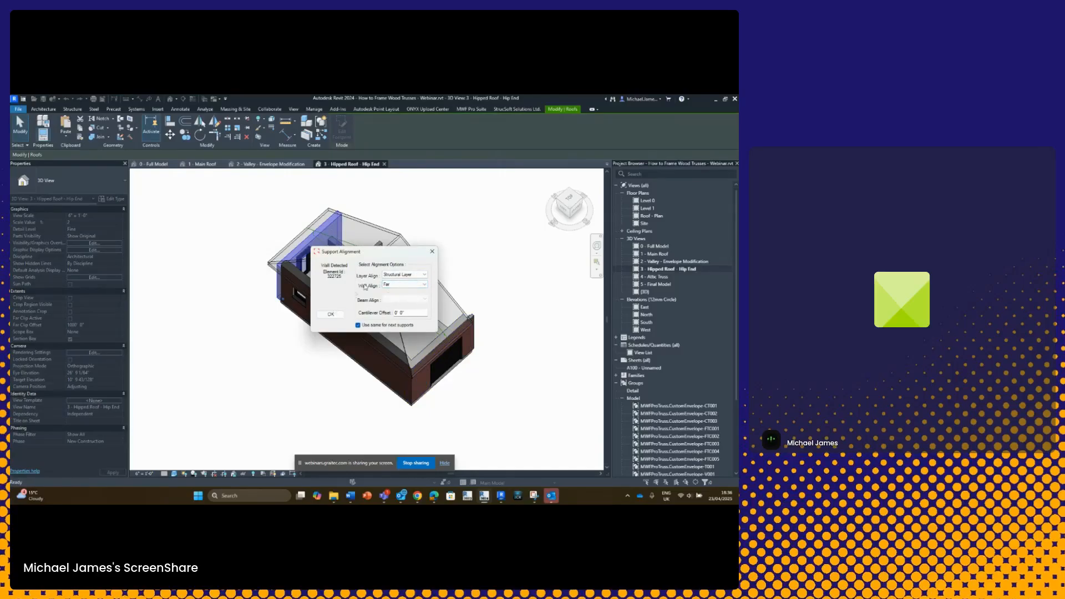
pyautogui.click(330, 314)
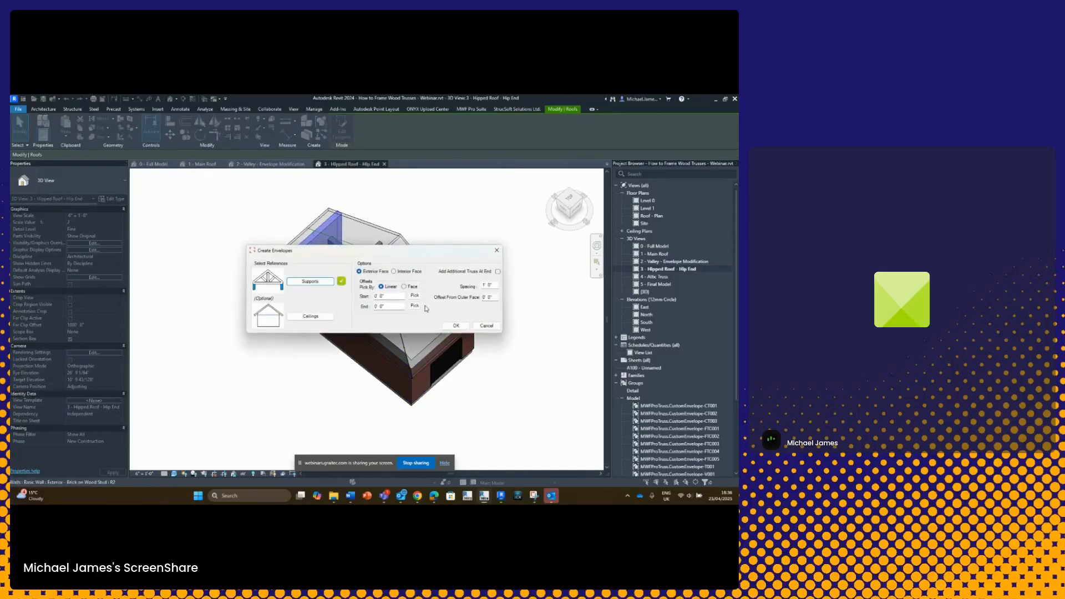
# Complete the roof's common truss envelopes from the exterior face with linear offsets, accepting the ceiling references without picking a ceiling.
pyautogui.click(310, 315)
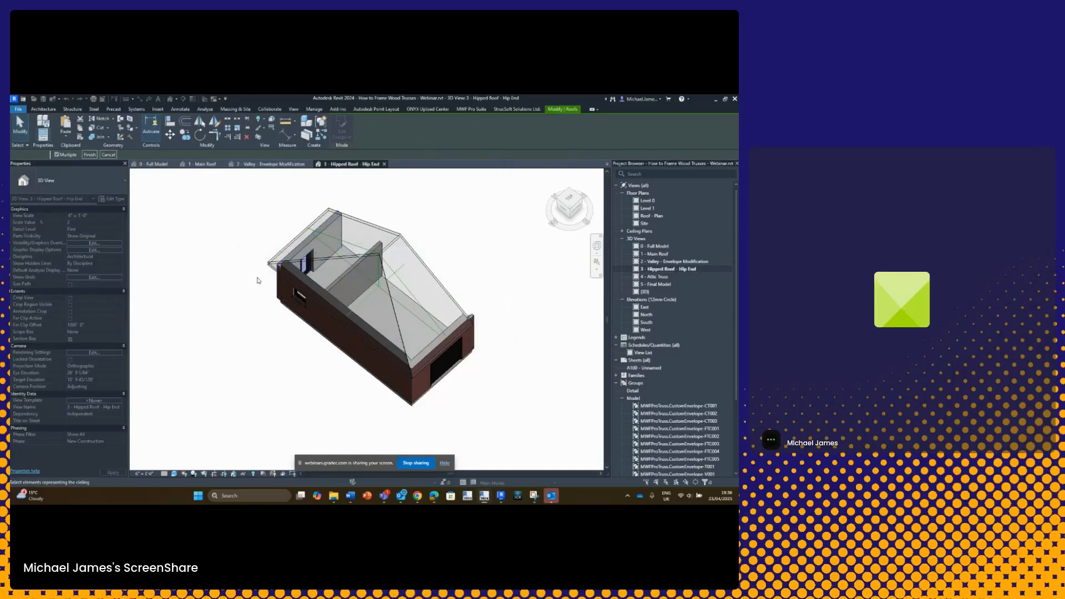
pyautogui.click(90, 155)
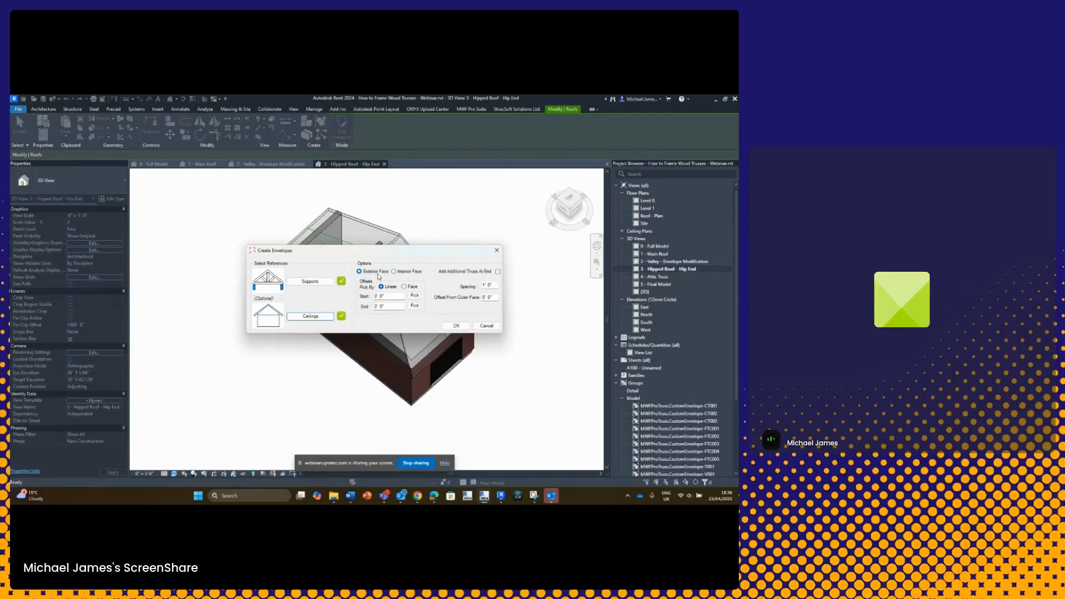
pyautogui.click(484, 285)
pyautogui.click(491, 297)
pyautogui.click(467, 325)
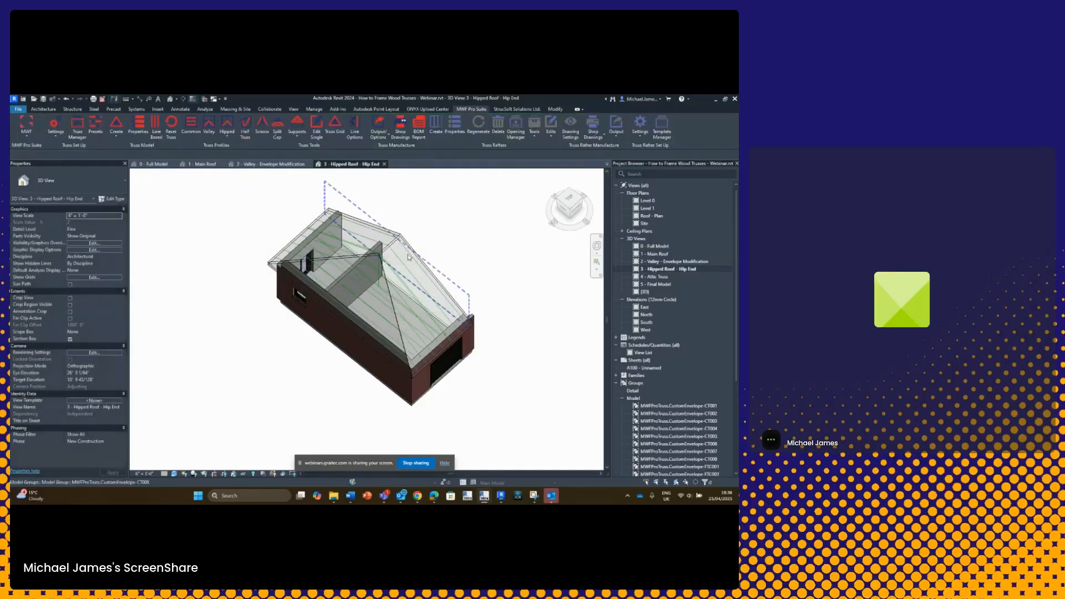
# Delete the extra common truss envelopes across the hip end, including the one duplicated beside the hip girder.
pyautogui.moveTo(368, 265)
pyautogui.keyDown('shift'); pyautogui.mouseDown(button='middle')
pyautogui.moveTo(374, 287)
pyautogui.moveTo(366, 265)
pyautogui.mouseUp(button='middle'); pyautogui.keyUp('shift')
pyautogui.scroll(3, 366, 264)
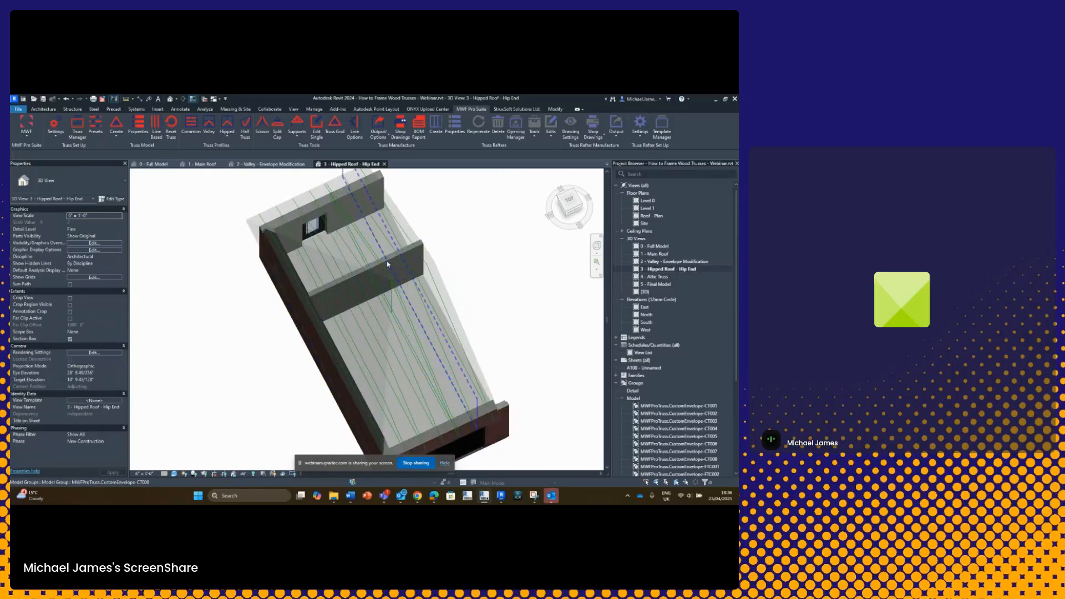
pyautogui.click(568, 200)
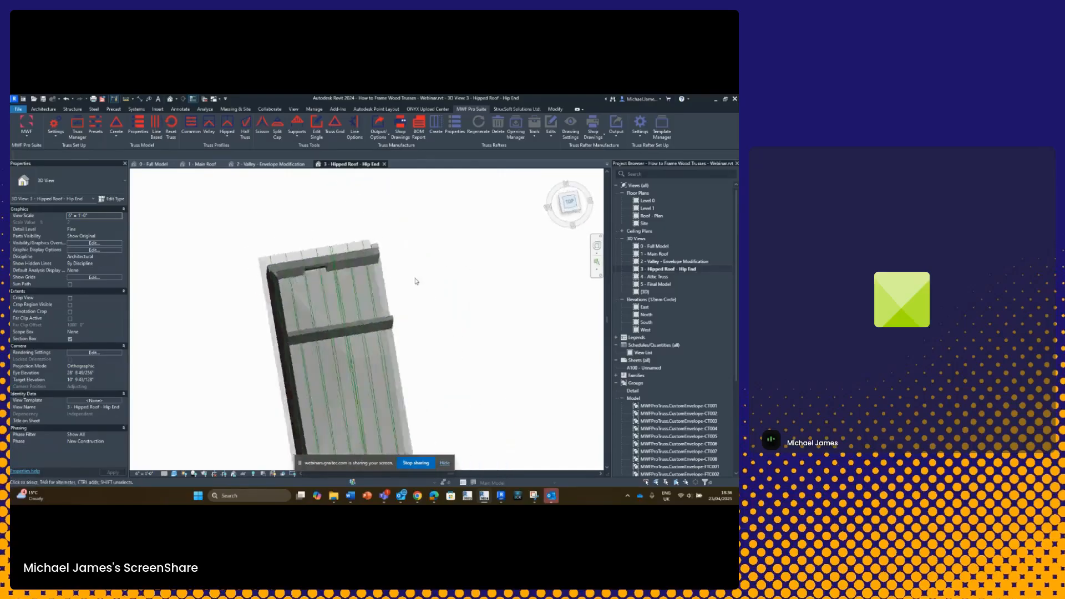
pyautogui.scroll(2, 363, 273)
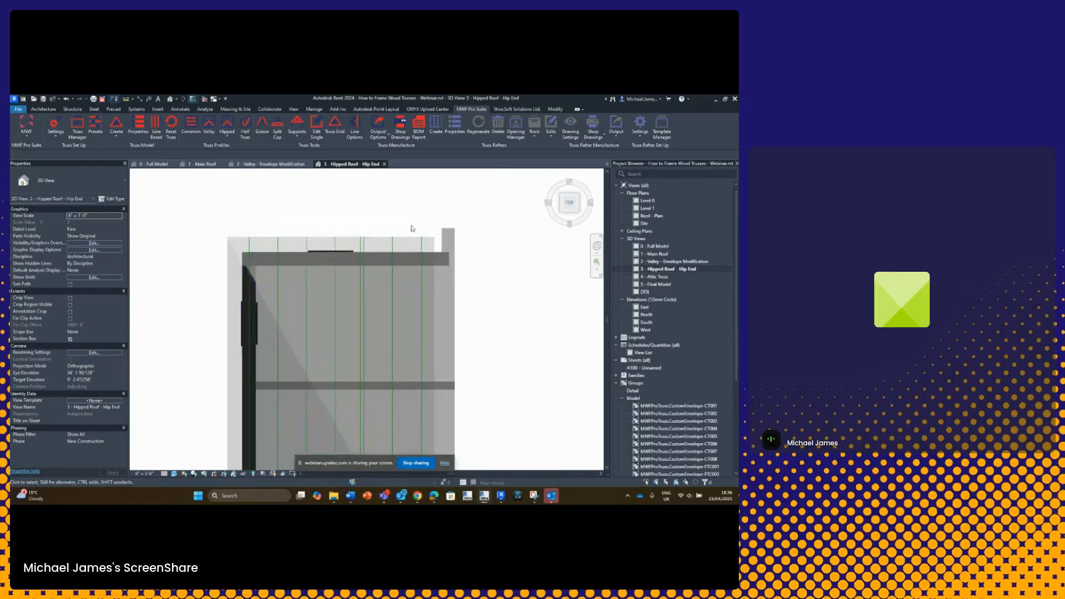
pyautogui.click(362, 249)
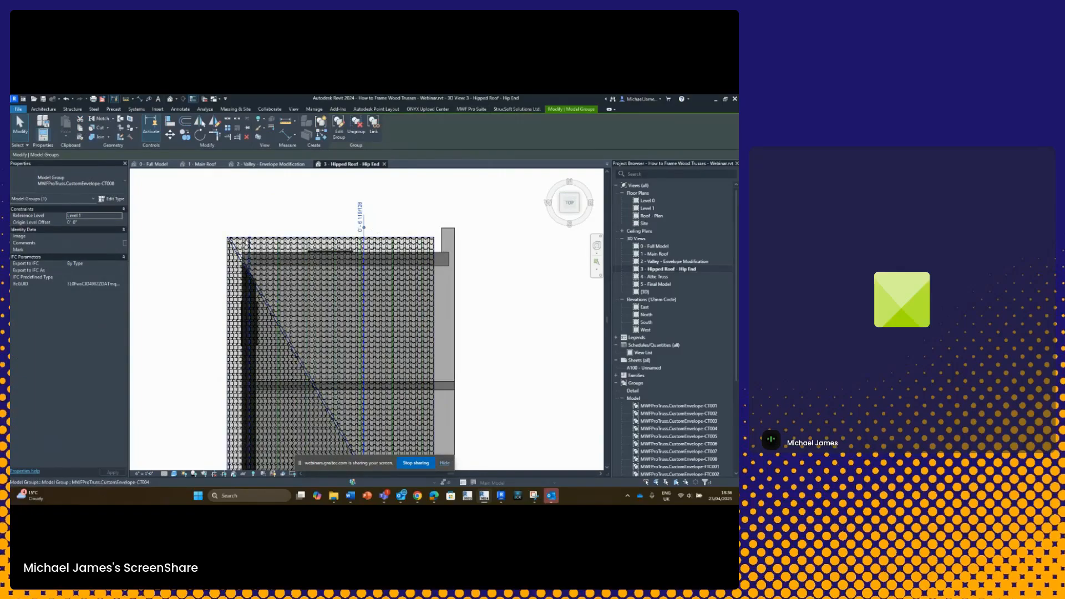
pyautogui.keyDown('ctrl'); pyautogui.click(248, 242); pyautogui.keyUp('ctrl')
pyautogui.keyDown('ctrl'); pyautogui.click(278, 243); pyautogui.keyUp('ctrl')
pyautogui.keyDown('ctrl'); pyautogui.click(307, 245); pyautogui.keyUp('ctrl')
pyautogui.keyDown('ctrl'); pyautogui.click(335, 246); pyautogui.keyUp('ctrl')
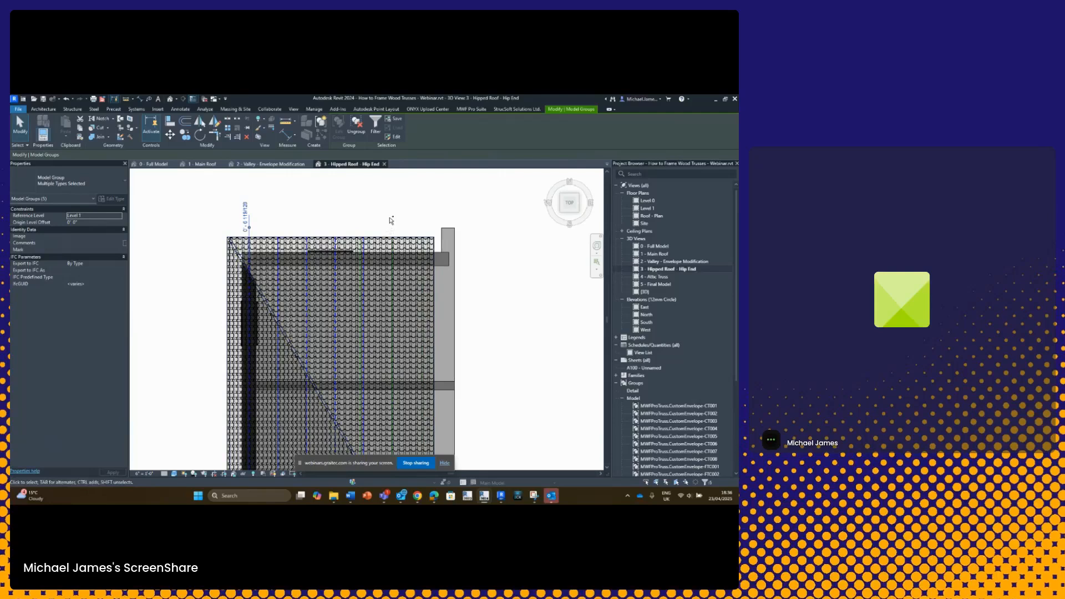
pyautogui.click(390, 221)
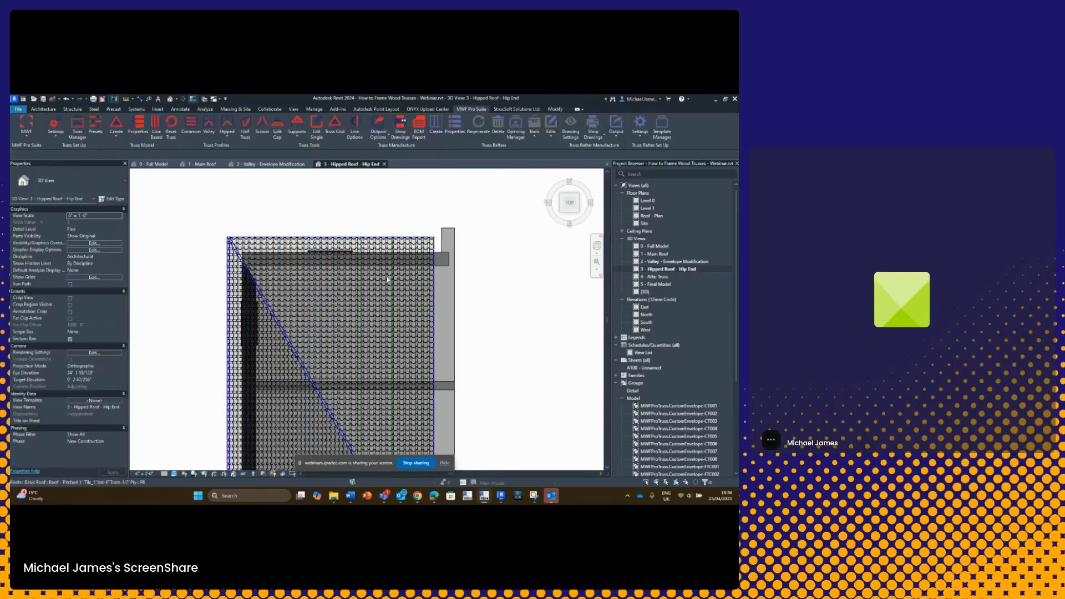
# Start a Hip End placement on the hipped roof and assign its hip edges as the hip lines.
pyautogui.moveTo(380, 318); pyautogui.dragTo(374, 240, button='middle')
pyautogui.keyDown('shift'); pyautogui.moveTo(366, 356); pyautogui.dragTo(429, 330, button='middle'); pyautogui.keyUp('shift')
pyautogui.scroll(-4, 423, 328)
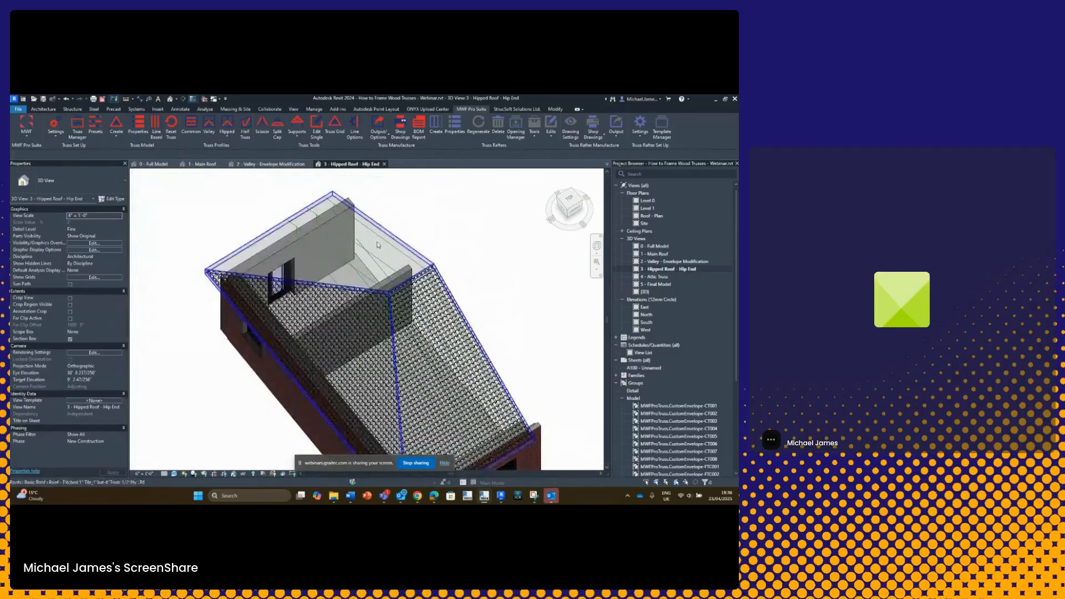
pyautogui.keyDown('shift'); pyautogui.moveTo(382, 233); pyautogui.dragTo(395, 303, button='middle'); pyautogui.keyUp('shift')
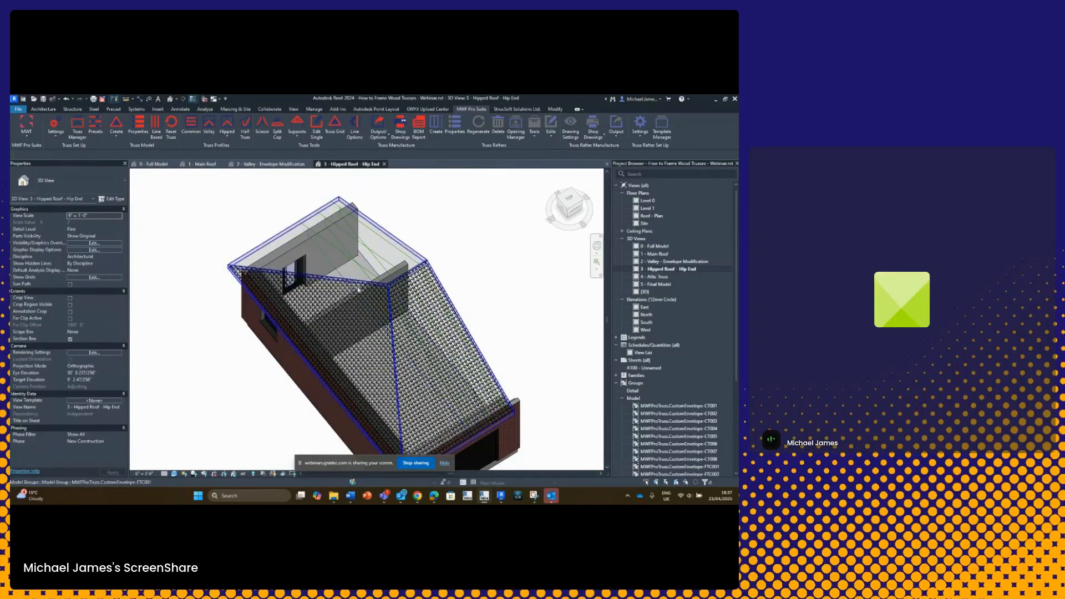
pyautogui.click(326, 273)
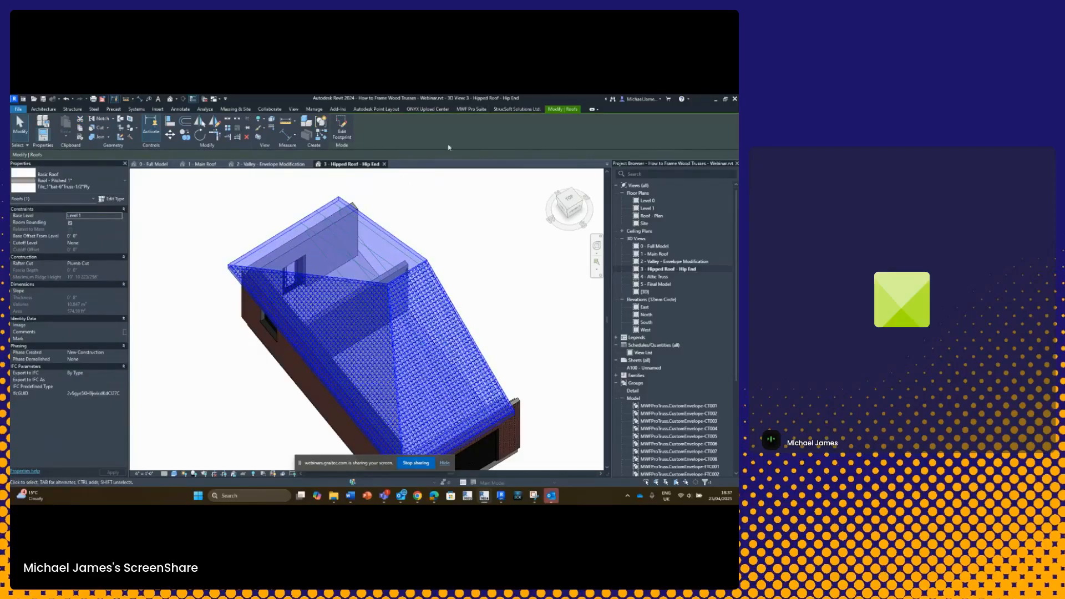
pyautogui.click(470, 109)
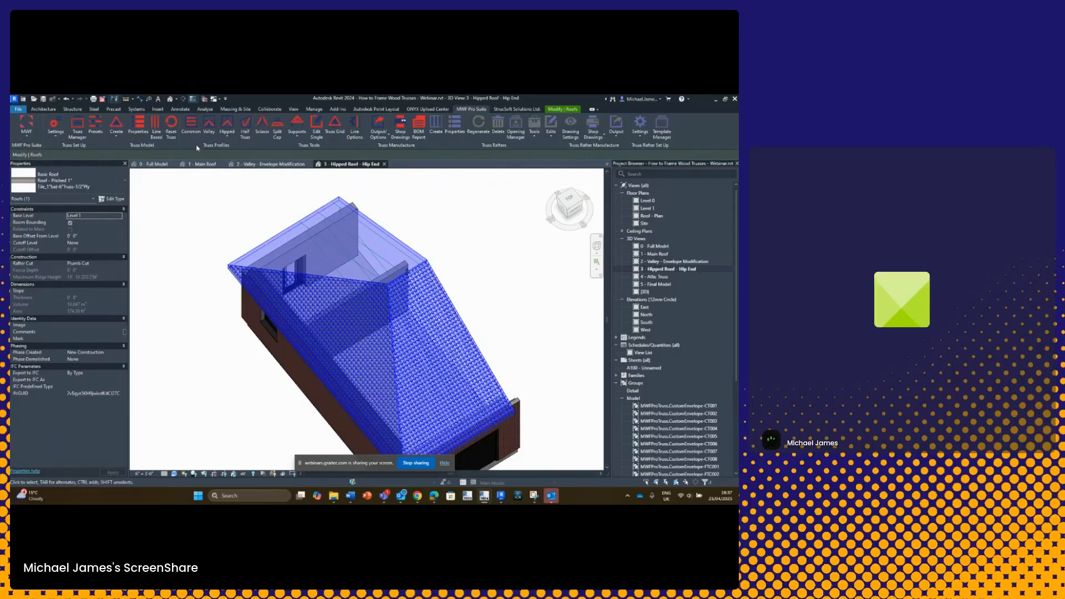
pyautogui.click(227, 133)
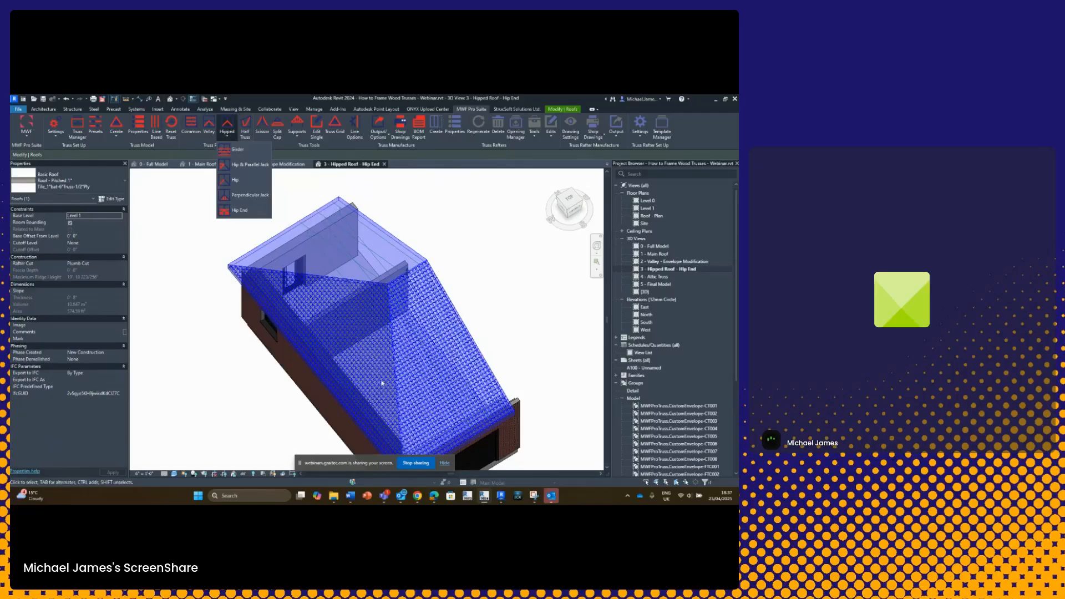
pyautogui.click(242, 211)
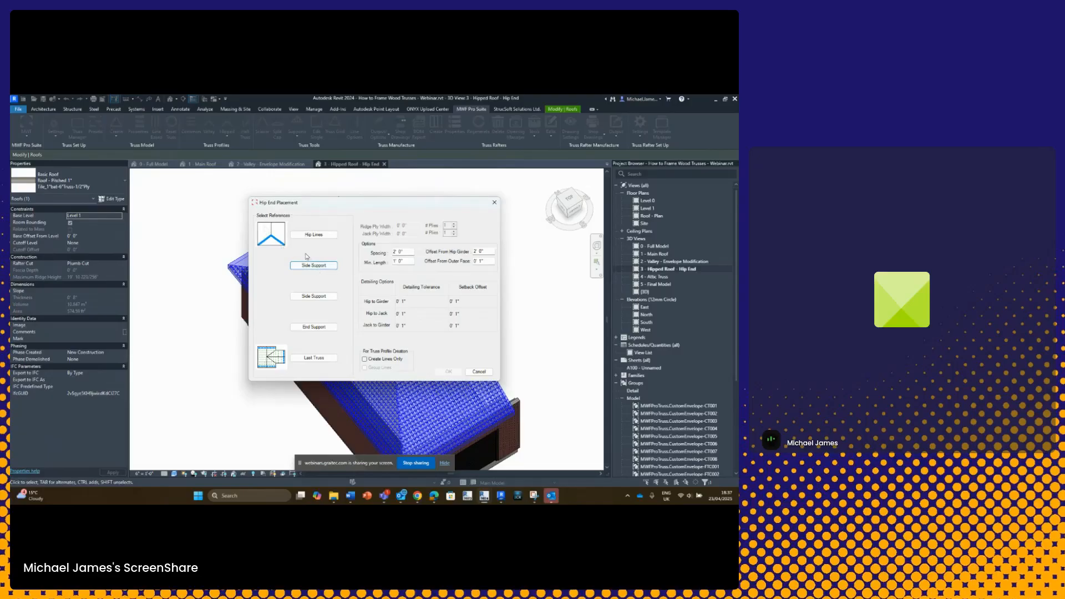
pyautogui.click(314, 236)
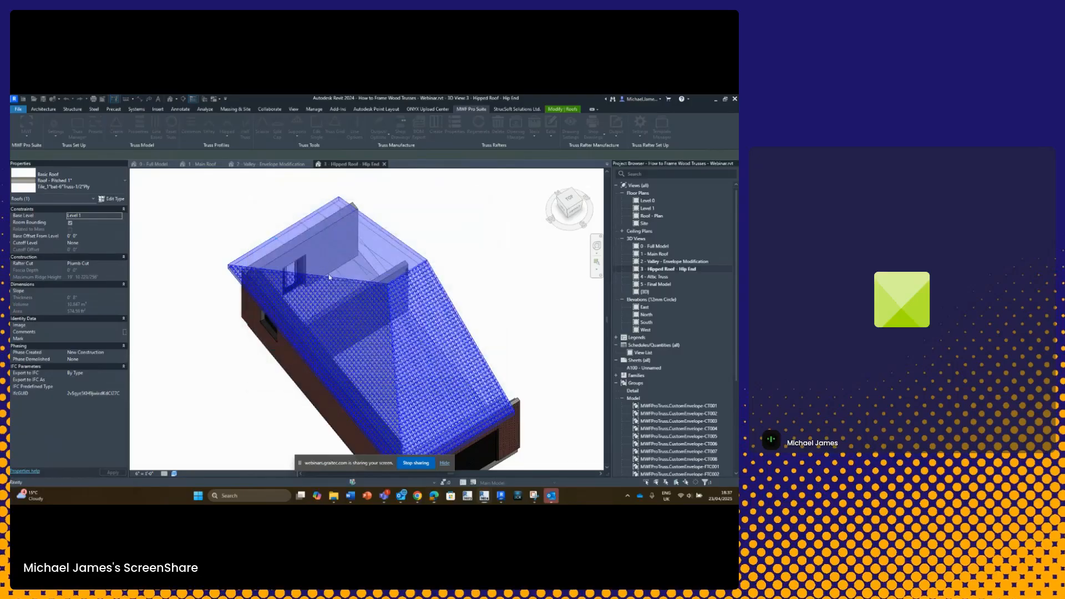
pyautogui.keyDown('shift'); pyautogui.moveTo(357, 289); pyautogui.dragTo(383, 319, button='middle'); pyautogui.keyUp('shift')
pyautogui.click(361, 268)
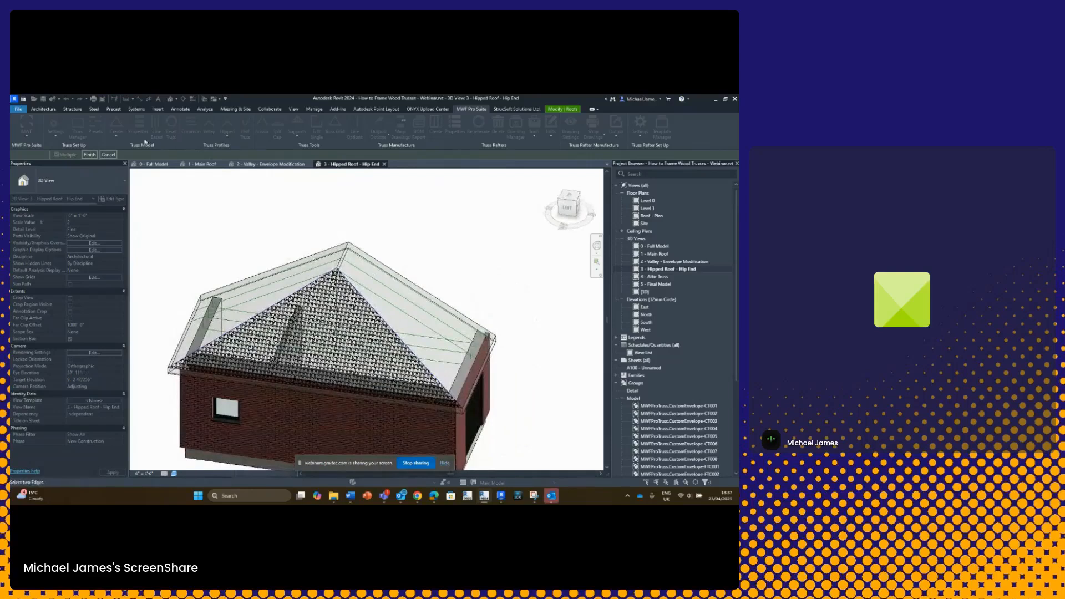
pyautogui.click(89, 154)
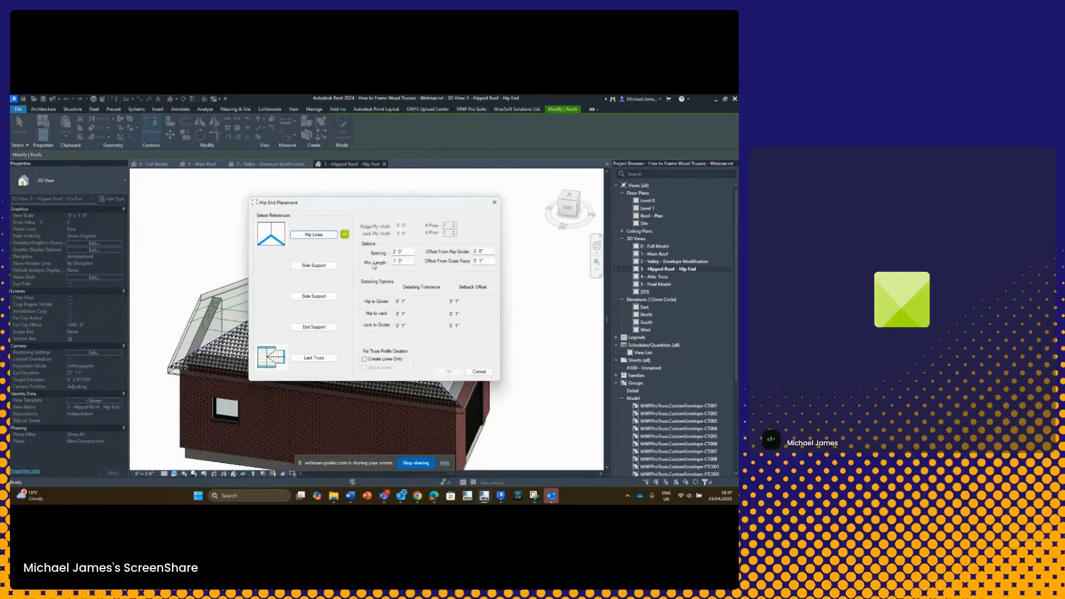
# Assign the wall opposite the garage door and the garage-door wall as side supports, using Structural Layer and Far alignment.
pyautogui.click(312, 265)
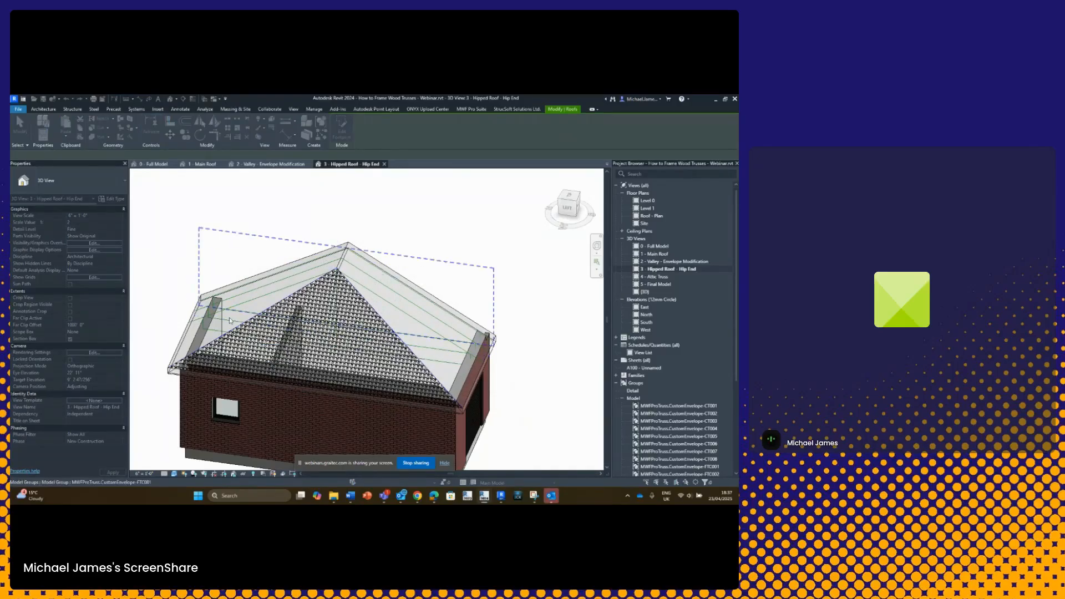
pyautogui.click(199, 337)
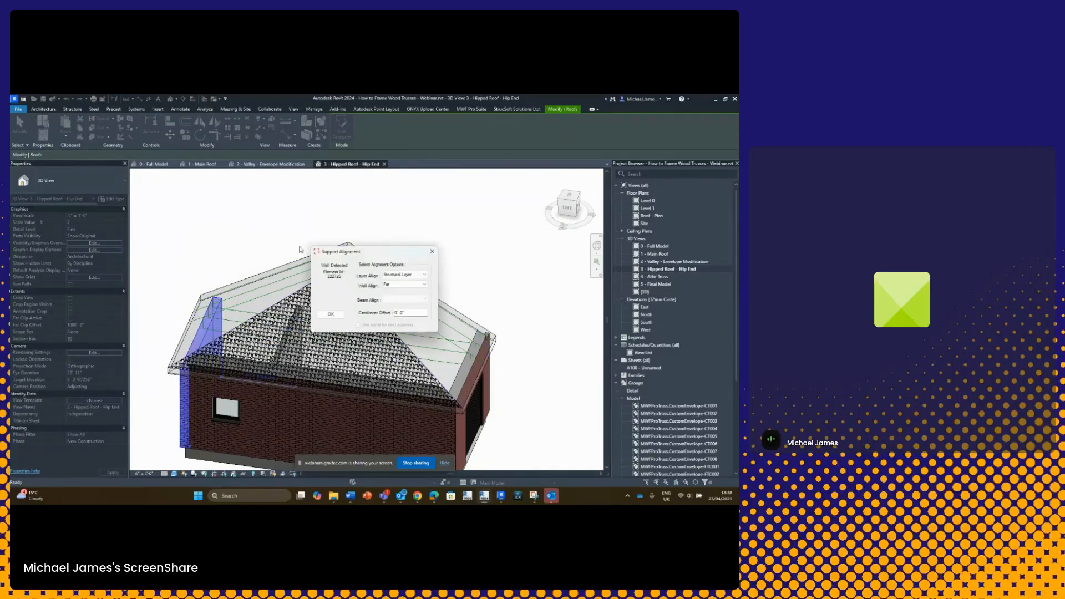
pyautogui.click(331, 314)
pyautogui.click(314, 297)
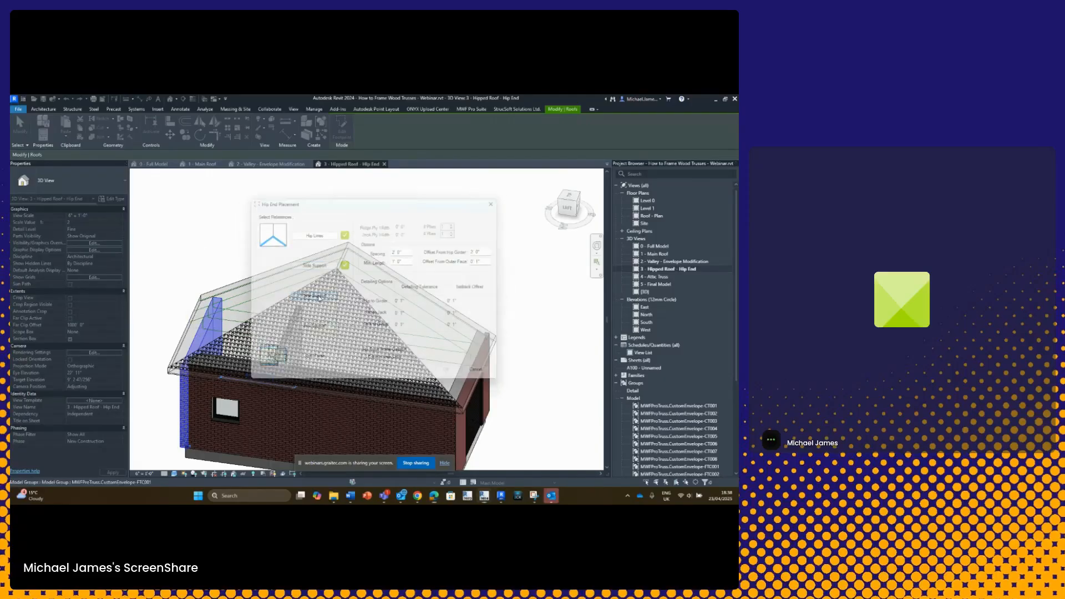
pyautogui.click(465, 394)
pyautogui.click(335, 316)
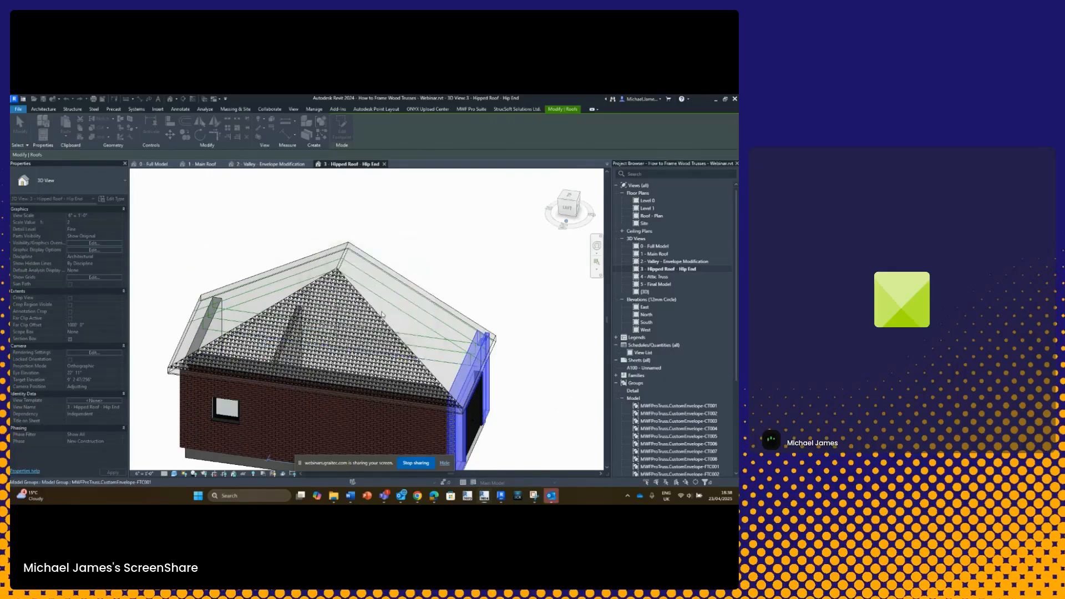
pyautogui.click(382, 315)
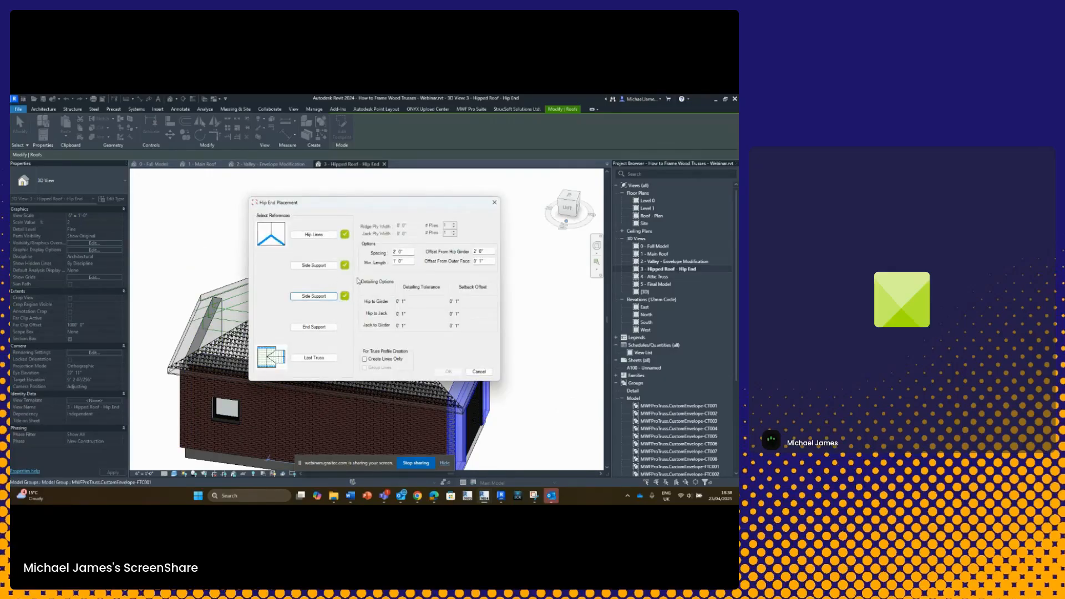
# Assign the long wall below the hip end as the end support and the FTC001 girder envelope as the last truss.
pyautogui.click(315, 328)
pyautogui.click(313, 395)
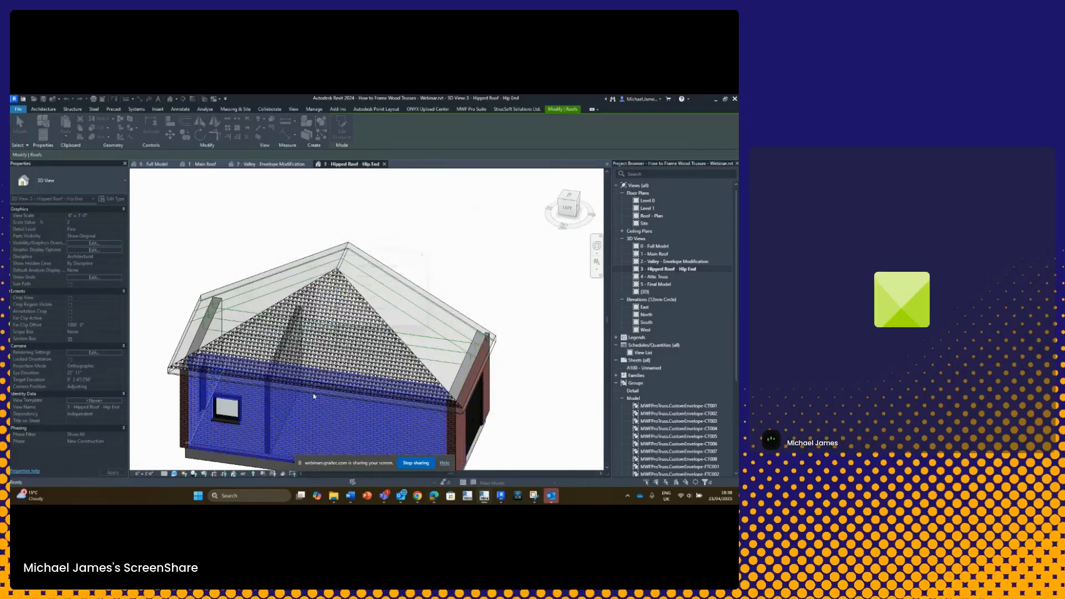
pyautogui.click(330, 314)
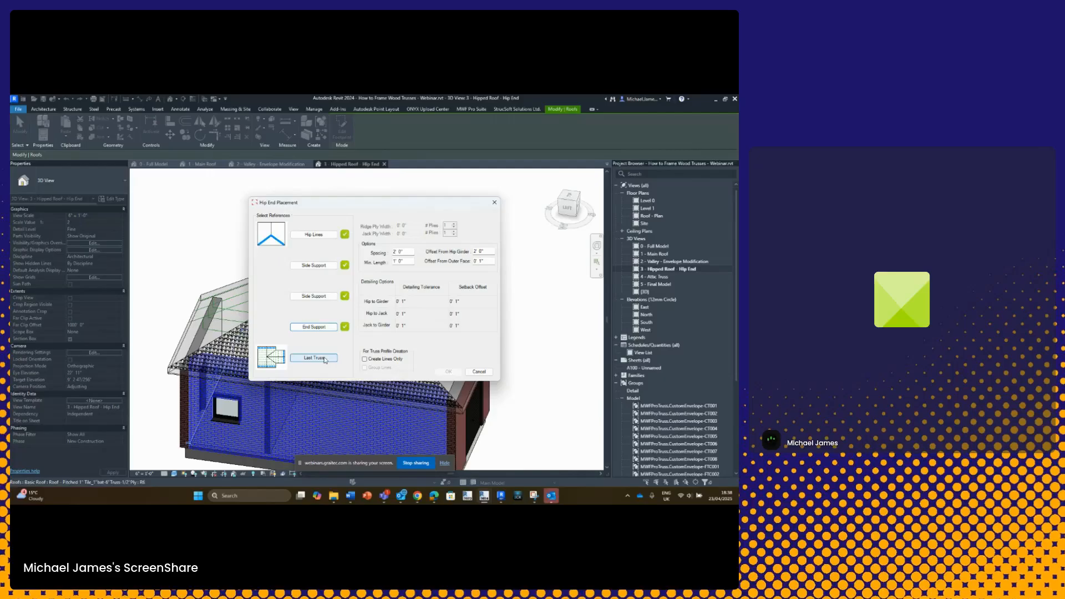
pyautogui.click(326, 359)
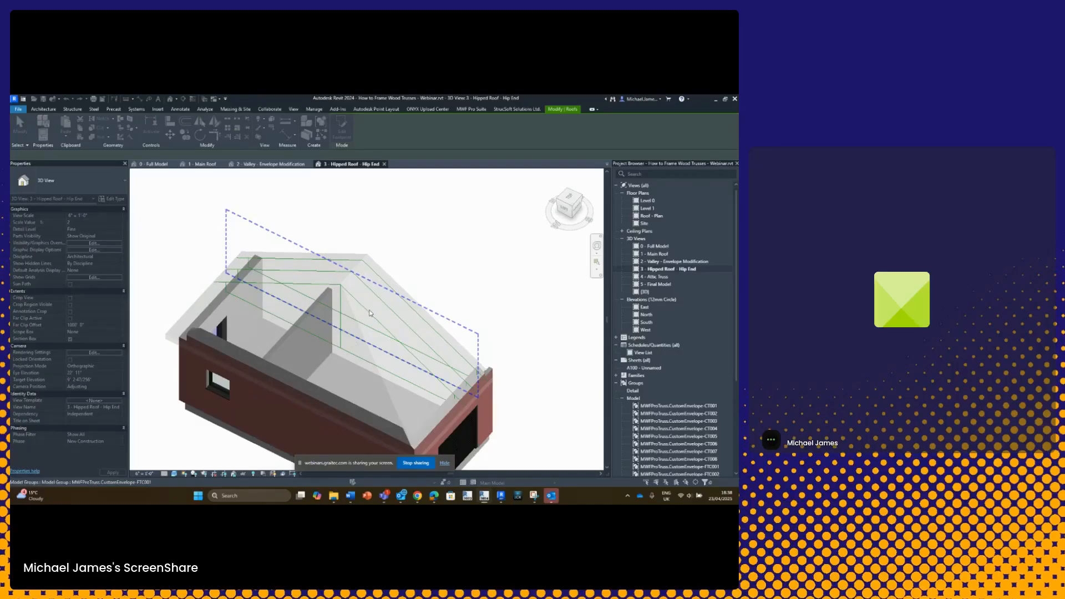
pyautogui.click(367, 316)
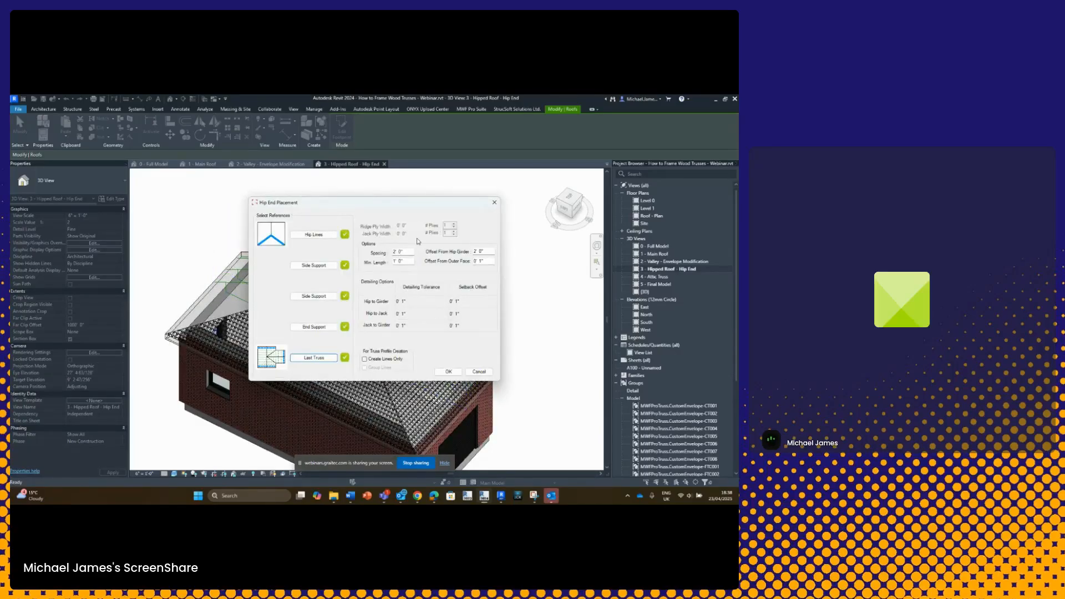
# Create the hip end envelopes with 2' spacing and a 2" offset from the outer face.
pyautogui.click(398, 251)
pyautogui.write('2')
pyautogui.click(482, 261)
pyautogui.write('2')
pyautogui.moveTo(368, 203); pyautogui.dragTo(524, 234)
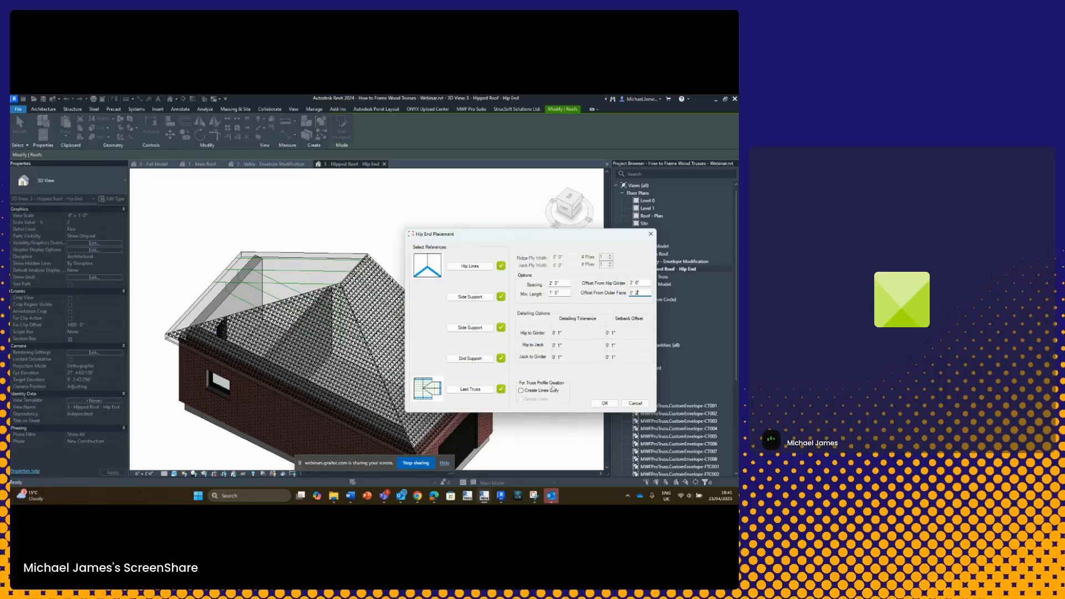
pyautogui.click(605, 403)
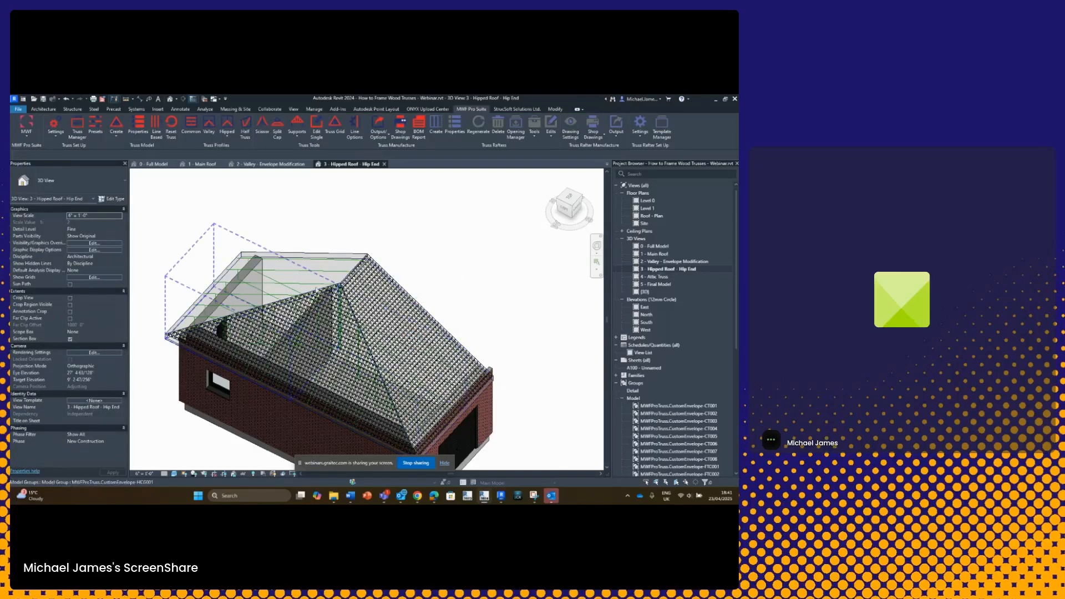
# Temporarily isolate the truss envelope model groups in the 3D view.
pyautogui.click(310, 285)
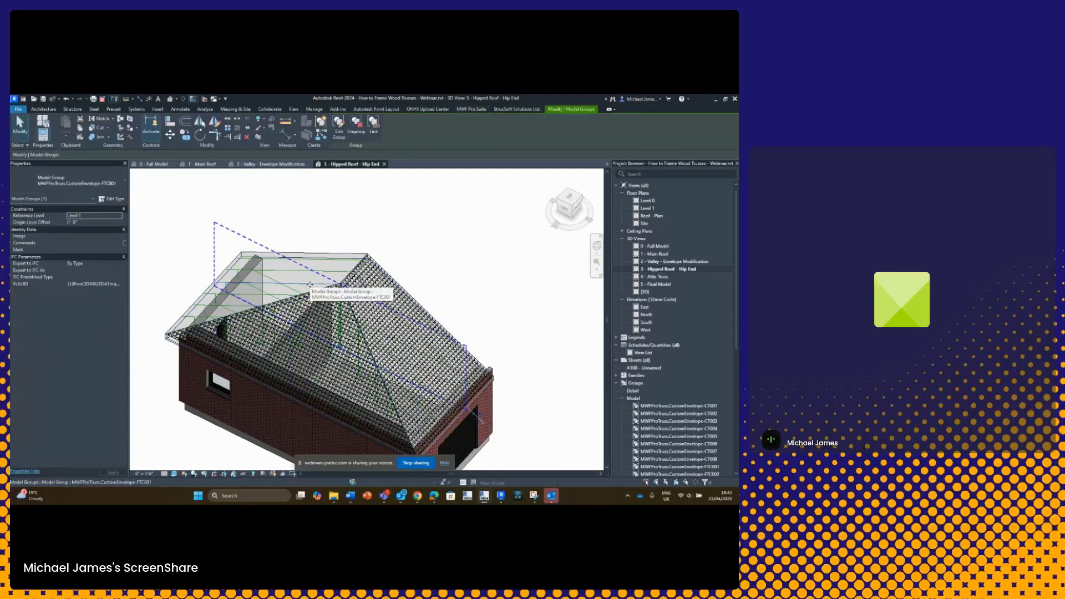
pyautogui.press('h')
pyautogui.press('i')
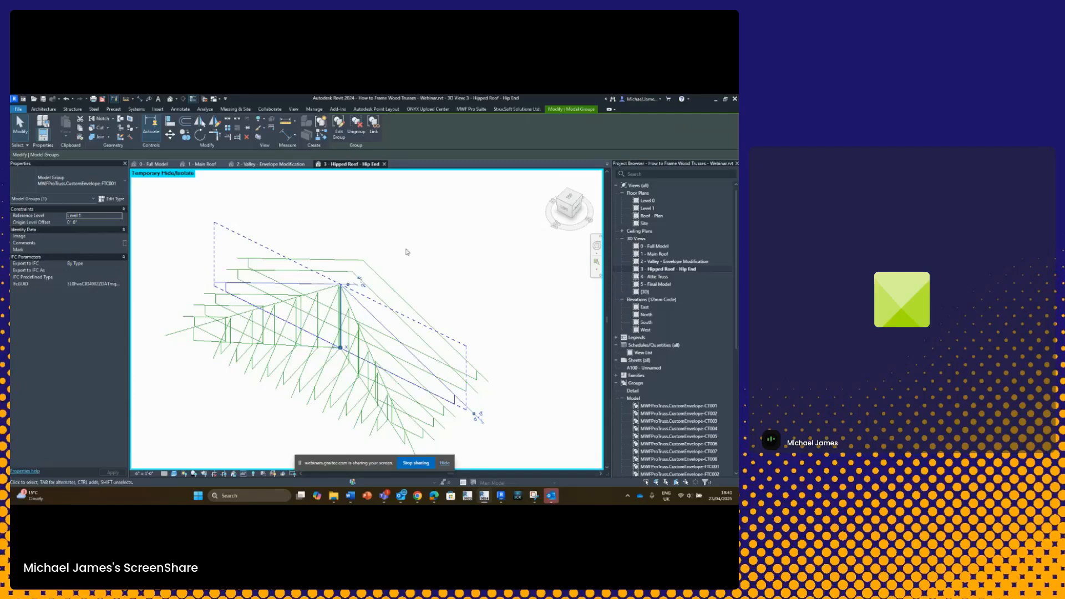
pyautogui.press('Escape')
# Examine the isolated hip end envelopes from above and up close where the jacks, hips and girder meet.
pyautogui.scroll(1, 407, 247)
pyautogui.click(564, 210)
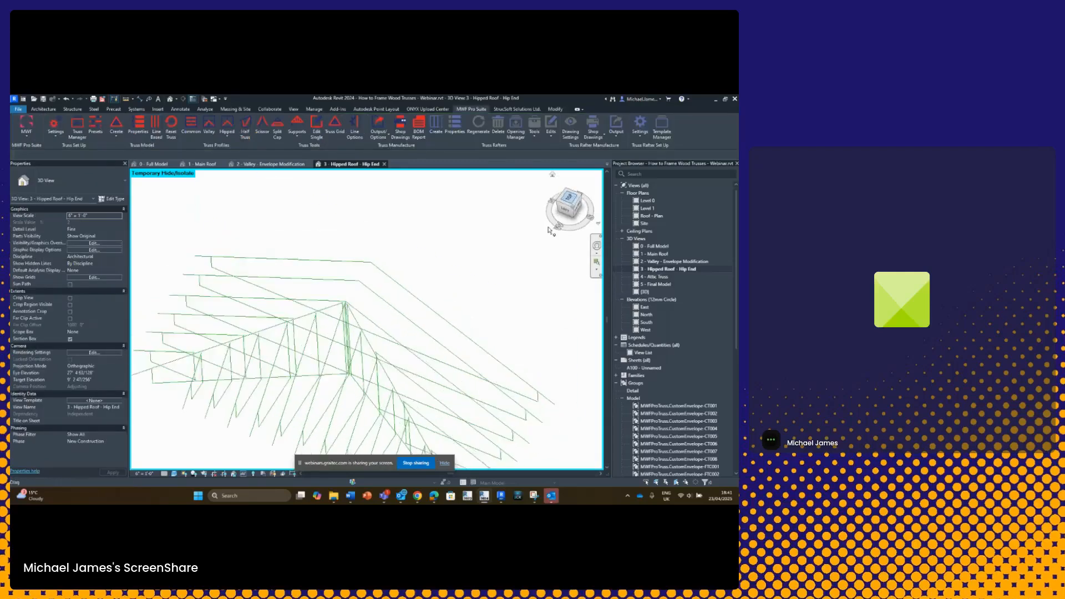
pyautogui.scroll(6, 367, 339)
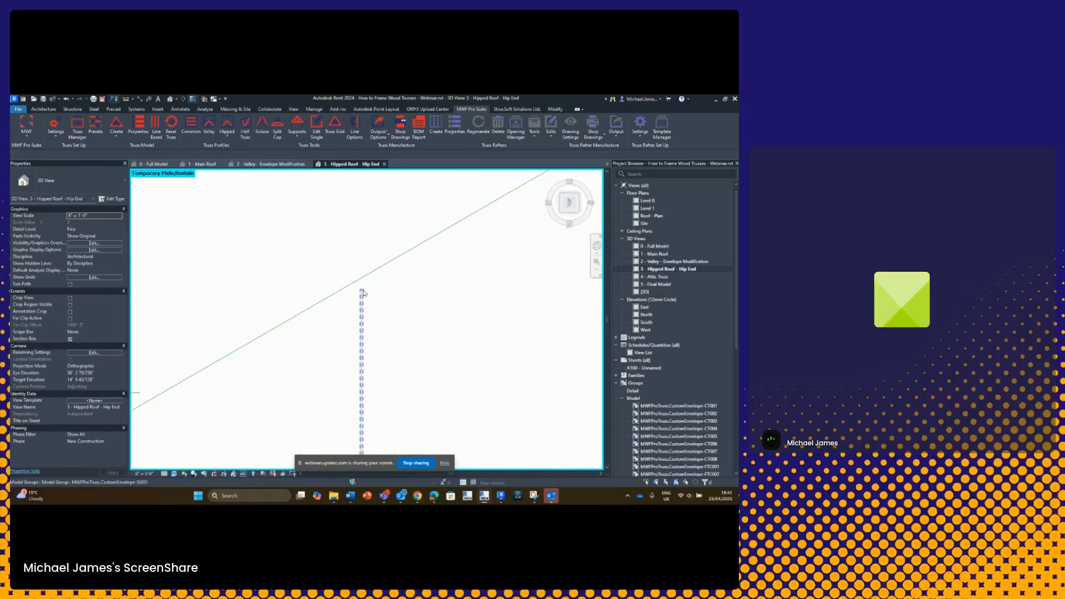
pyautogui.scroll(-2, 358, 294)
pyautogui.scroll(-1, 352, 301)
pyautogui.moveTo(261, 355); pyautogui.dragTo(298, 307, button='middle')
pyautogui.keyDown('shift'); pyautogui.moveTo(319, 342); pyautogui.dragTo(372, 294, button='middle'); pyautogui.keyUp('shift')
pyautogui.scroll(1, 371, 294)
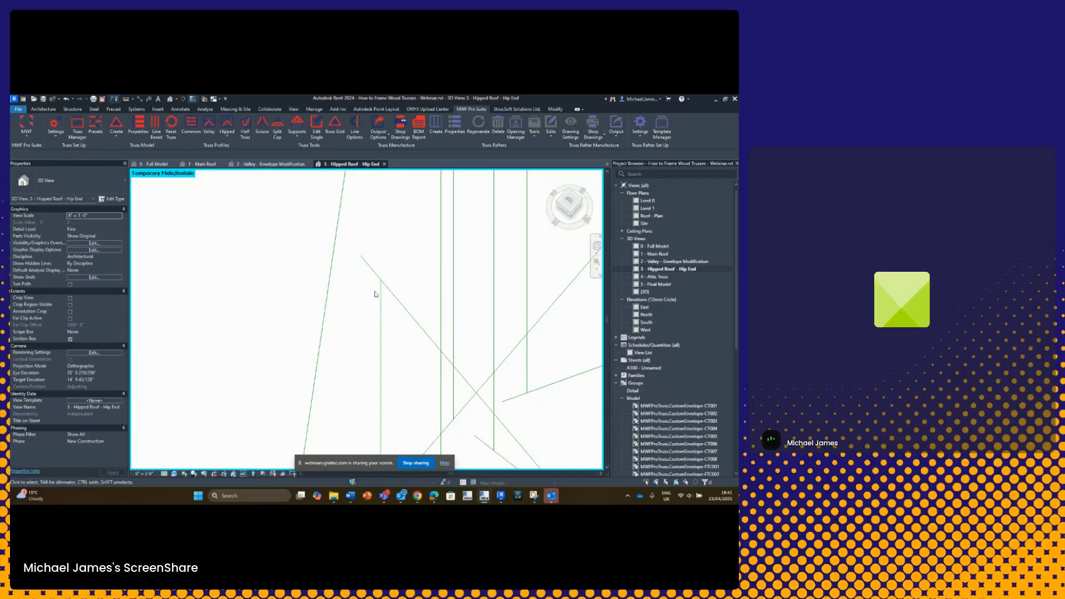
pyautogui.scroll(-6, 390, 315)
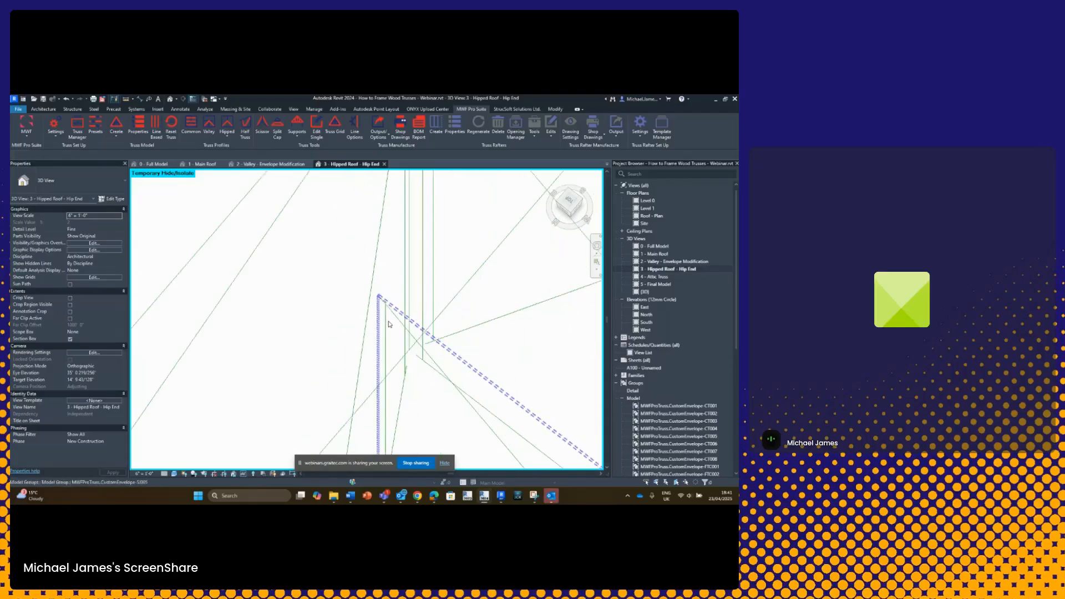
# Examine the whole set of isolated hip end envelopes from the side around the girder and hips.
pyautogui.scroll(-6, 414, 343)
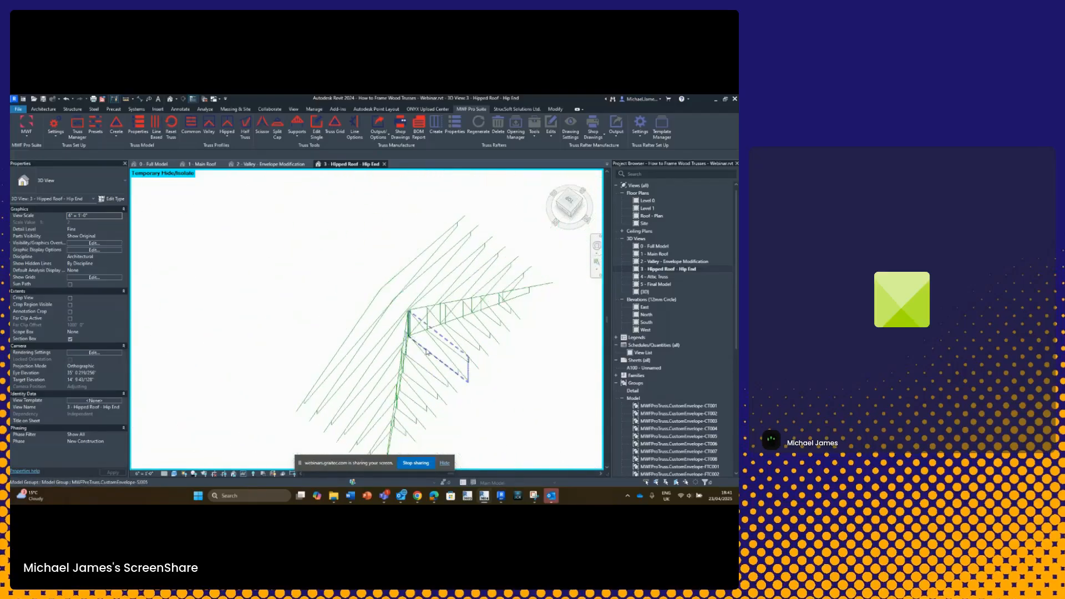
pyautogui.keyDown('shift'); pyautogui.moveTo(438, 328); pyautogui.dragTo(360, 308, button='middle'); pyautogui.keyUp('shift')
pyautogui.scroll(8, 444, 312)
pyautogui.scroll(-6, 394, 311)
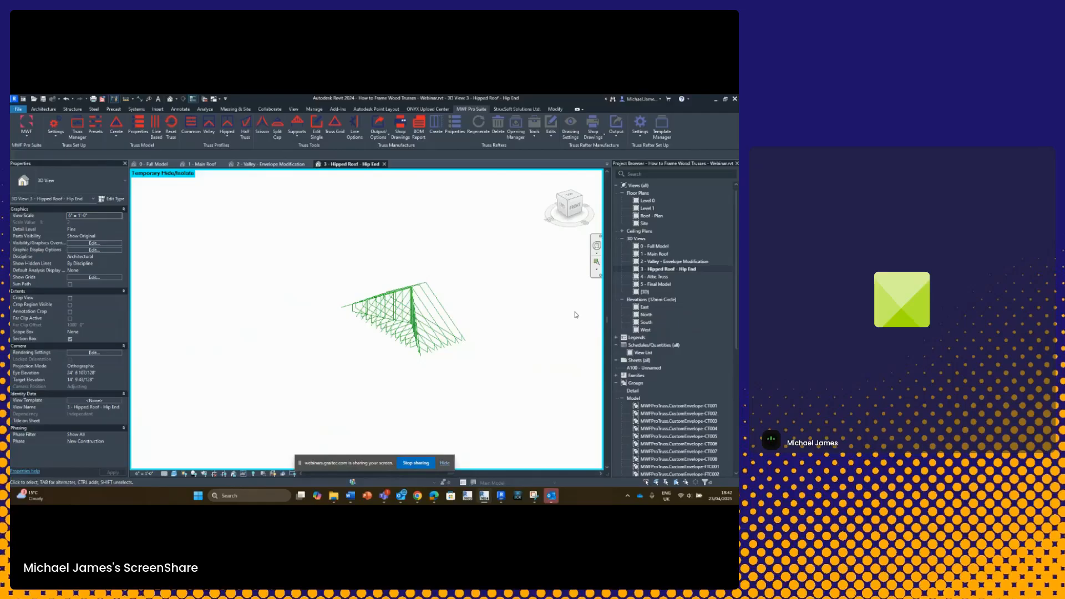
# Open the 4 - Attic Truss view without saving the project and examine the attic walls, ceiling and roof from several angles.
pyautogui.doubleClick(660, 277)
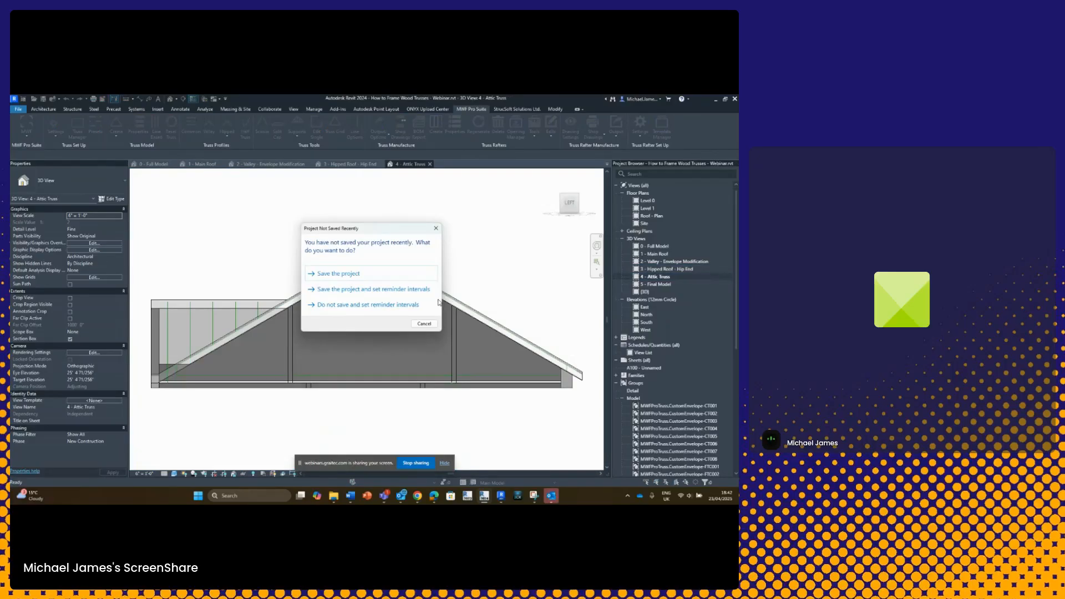
pyautogui.click(436, 228)
pyautogui.click(400, 273)
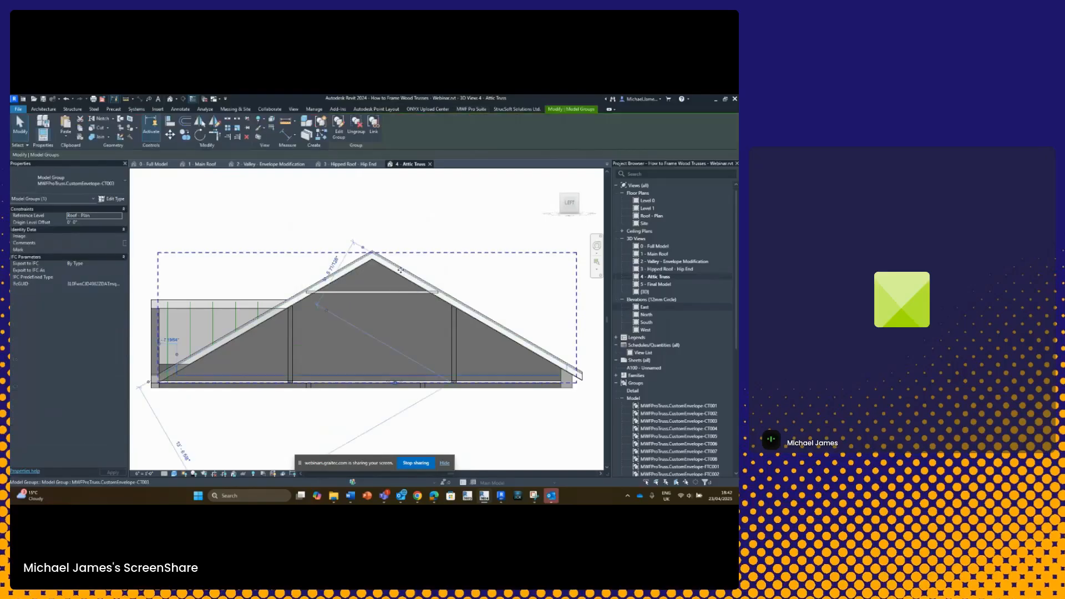
pyautogui.keyDown('shift'); pyautogui.moveTo(460, 248); pyautogui.dragTo(390, 332, button='middle'); pyautogui.keyUp('shift')
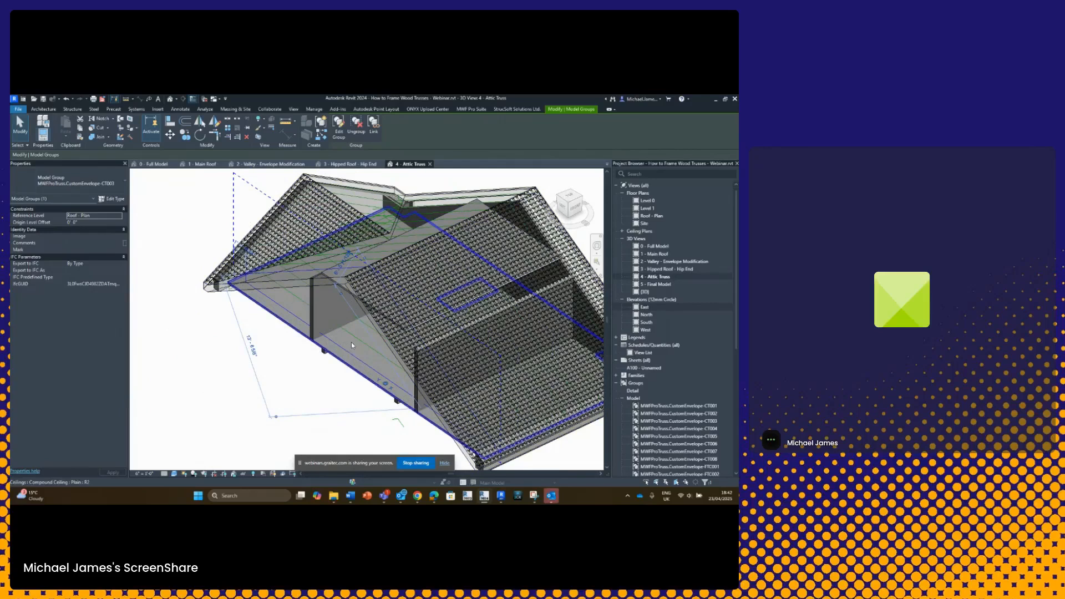
pyautogui.keyDown('shift'); pyautogui.moveTo(353, 345); pyautogui.dragTo(396, 281, button='middle'); pyautogui.keyUp('shift')
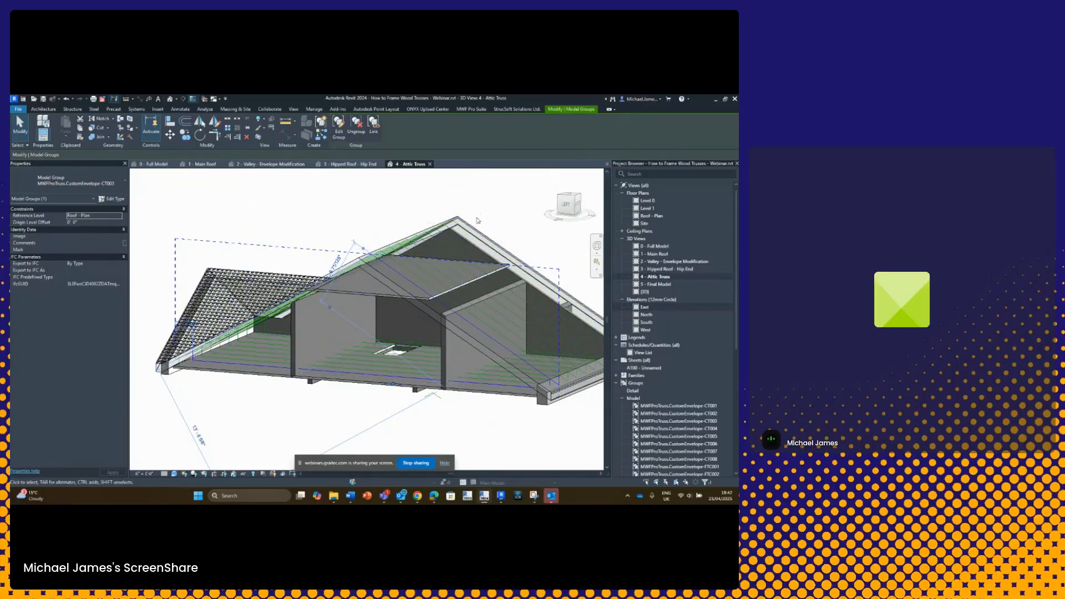
pyautogui.keyDown('shift'); pyautogui.moveTo(444, 218); pyautogui.dragTo(513, 227, button='middle'); pyautogui.keyUp('shift')
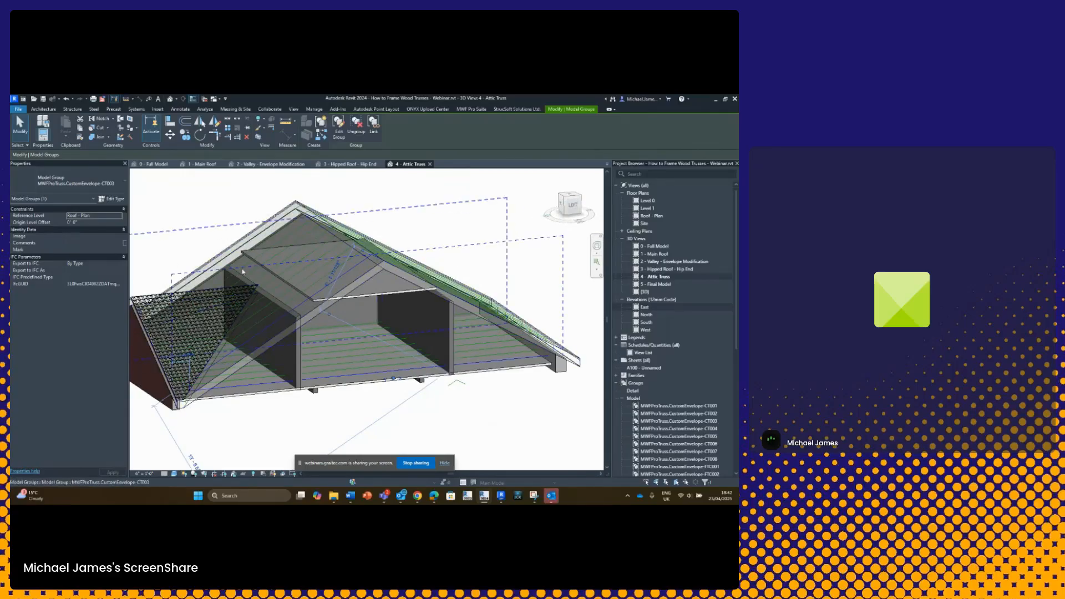
pyautogui.keyDown('shift'); pyautogui.moveTo(306, 263); pyautogui.dragTo(350, 300, button='middle'); pyautogui.keyUp('shift')
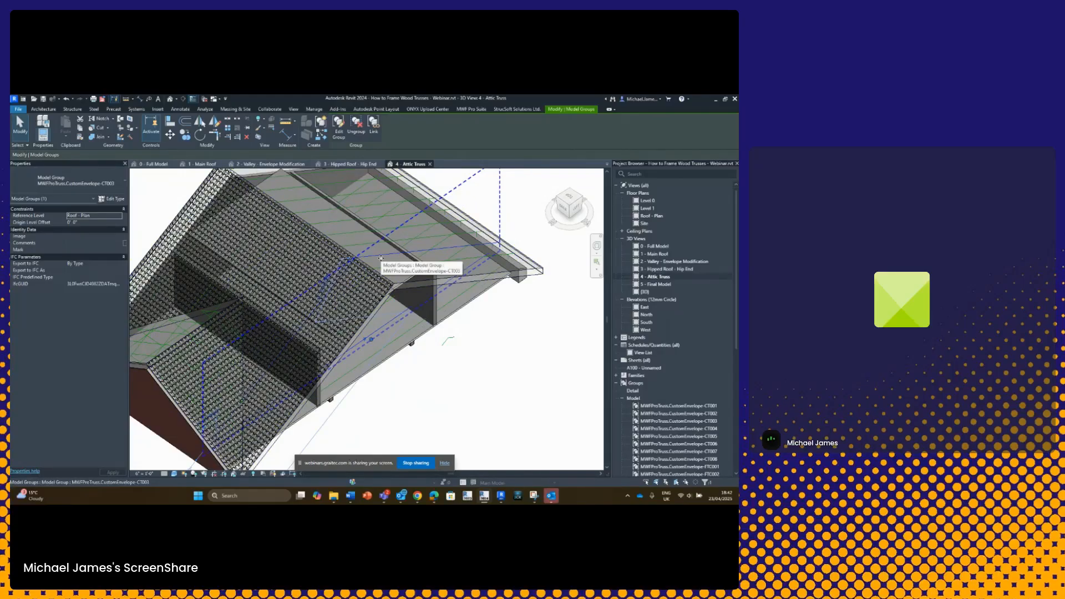
pyautogui.keyDown('shift'); pyautogui.moveTo(381, 258); pyautogui.dragTo(336, 218, button='middle'); pyautogui.keyUp('shift')
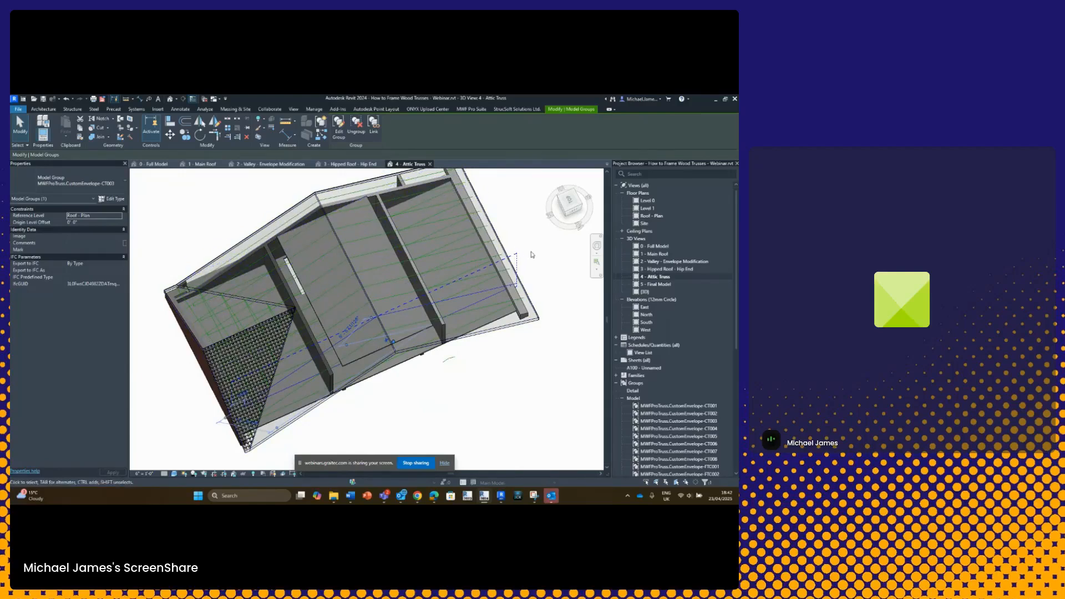
# Open the 0 - Full Model view and highlight the main pitched roof to examine it from above.
pyautogui.doubleClick(661, 246)
pyautogui.click(320, 262)
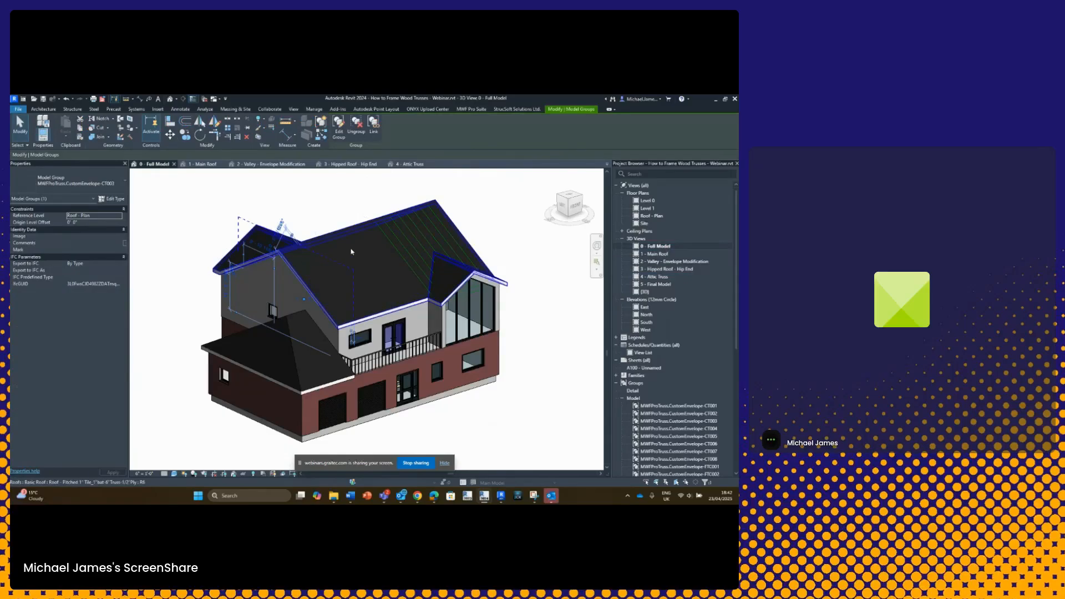
pyautogui.click(293, 263)
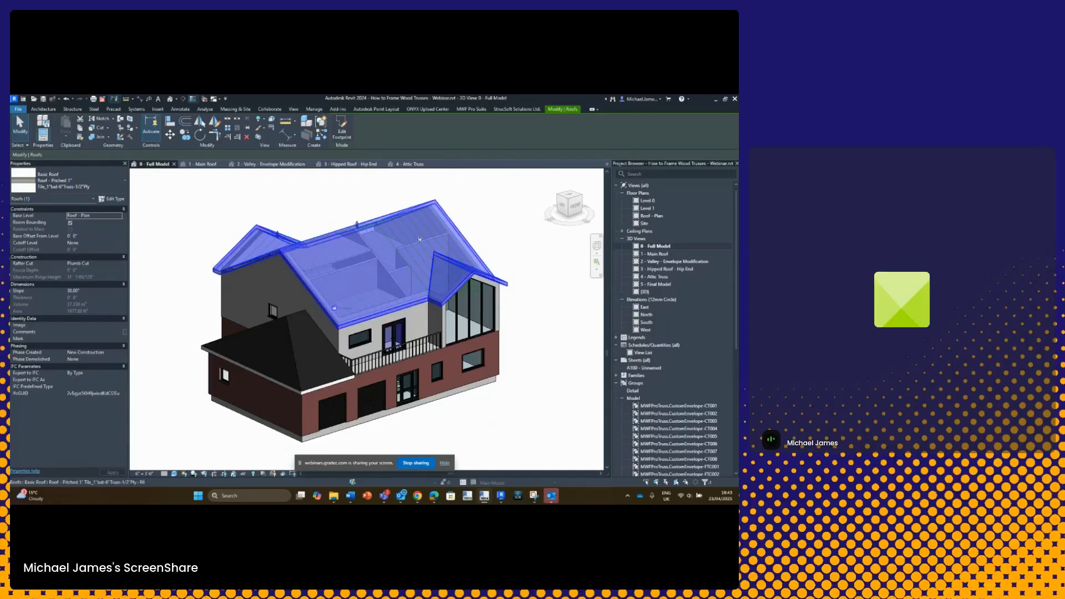
pyautogui.keyDown('shift'); pyautogui.moveTo(401, 244); pyautogui.dragTo(366, 309, button='middle'); pyautogui.keyUp('shift')
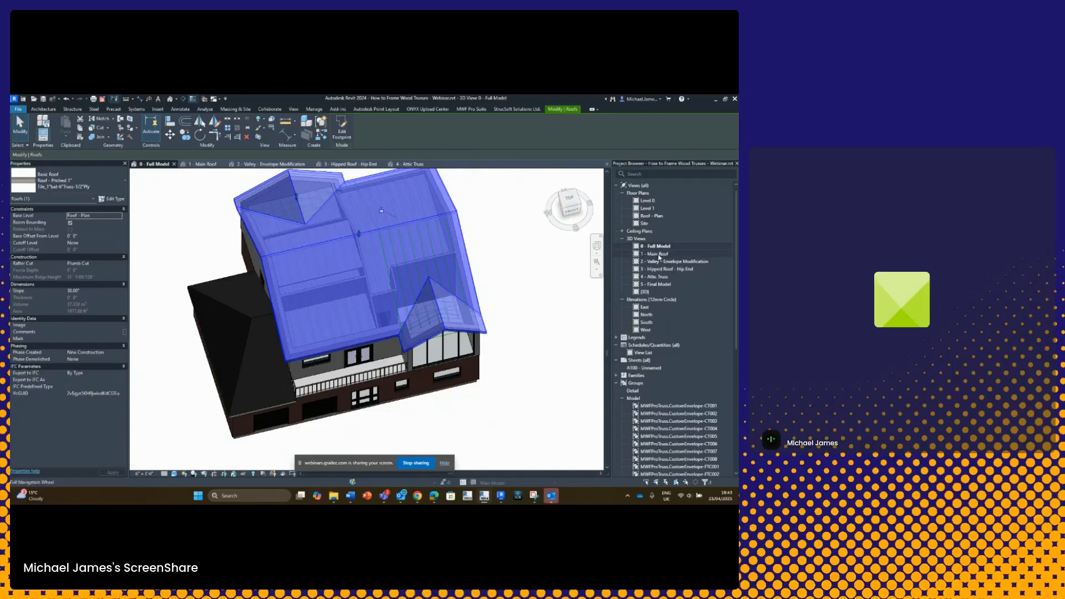
# In the 4 - Attic Truss view, select the ten full-span truss envelopes and duplicate their group type as MWFProTruss.CustomEnvelope-AT001.
pyautogui.doubleClick(657, 276)
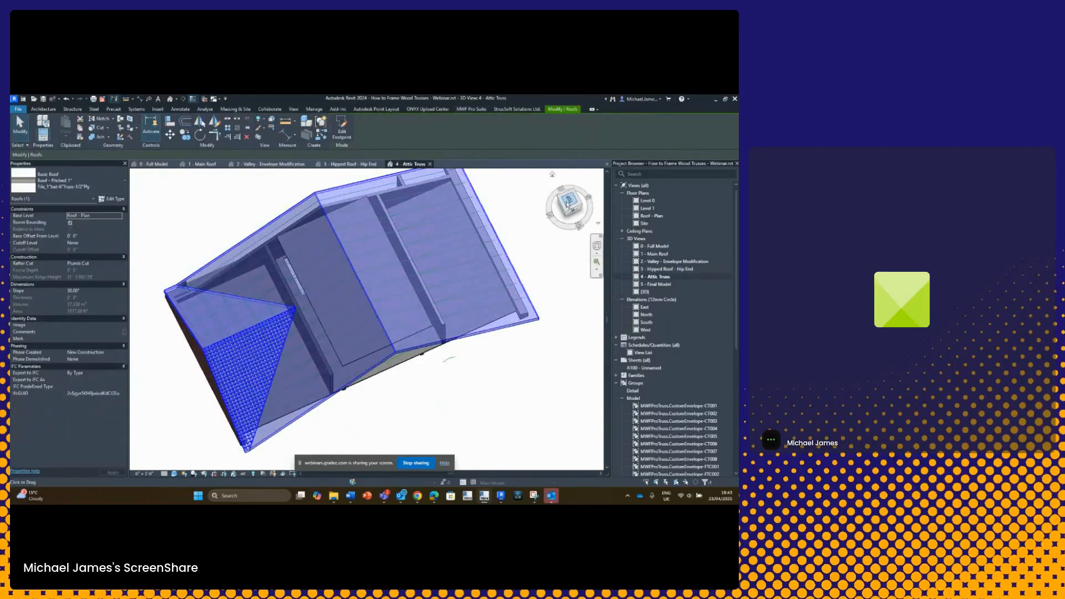
pyautogui.click(568, 198)
pyautogui.click(413, 210)
pyautogui.click(379, 255)
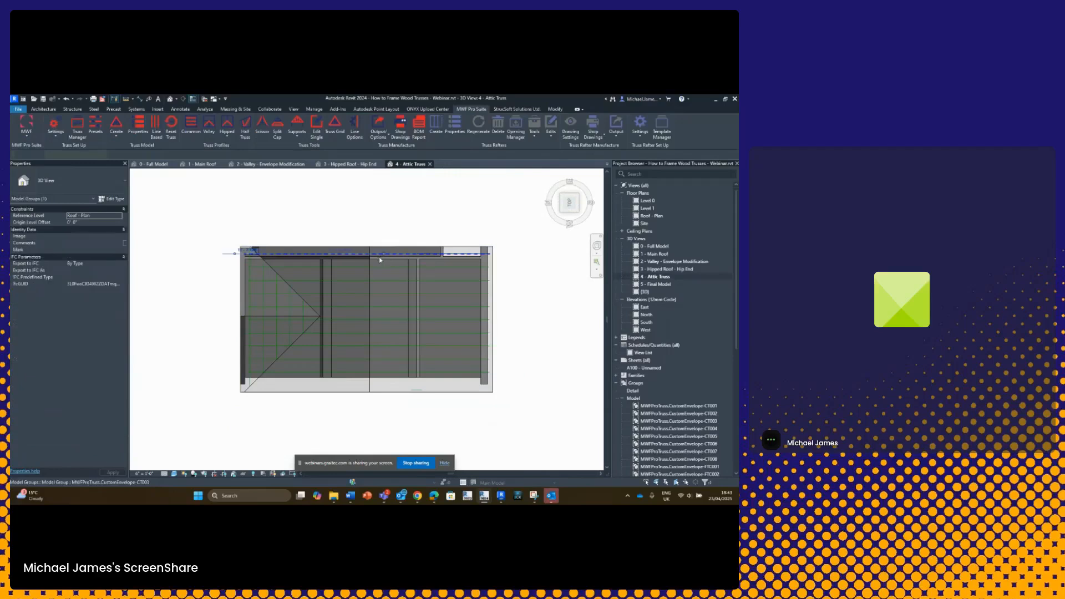
pyautogui.keyDown('ctrl'); pyautogui.click(336, 267); pyautogui.keyUp('ctrl')
pyautogui.keyDown('ctrl'); pyautogui.click(345, 292); pyautogui.keyUp('ctrl')
pyautogui.keyDown('ctrl'); pyautogui.click(348, 306); pyautogui.keyUp('ctrl')
pyautogui.keyDown('ctrl'); pyautogui.click(347, 320); pyautogui.keyUp('ctrl')
pyautogui.keyDown('ctrl'); pyautogui.click(348, 333); pyautogui.keyUp('ctrl')
pyautogui.keyDown('ctrl'); pyautogui.click(348, 346); pyautogui.keyUp('ctrl')
pyautogui.keyDown('ctrl'); pyautogui.click(346, 360); pyautogui.keyUp('ctrl')
pyautogui.keyDown('ctrl'); pyautogui.click(347, 372); pyautogui.keyUp('ctrl')
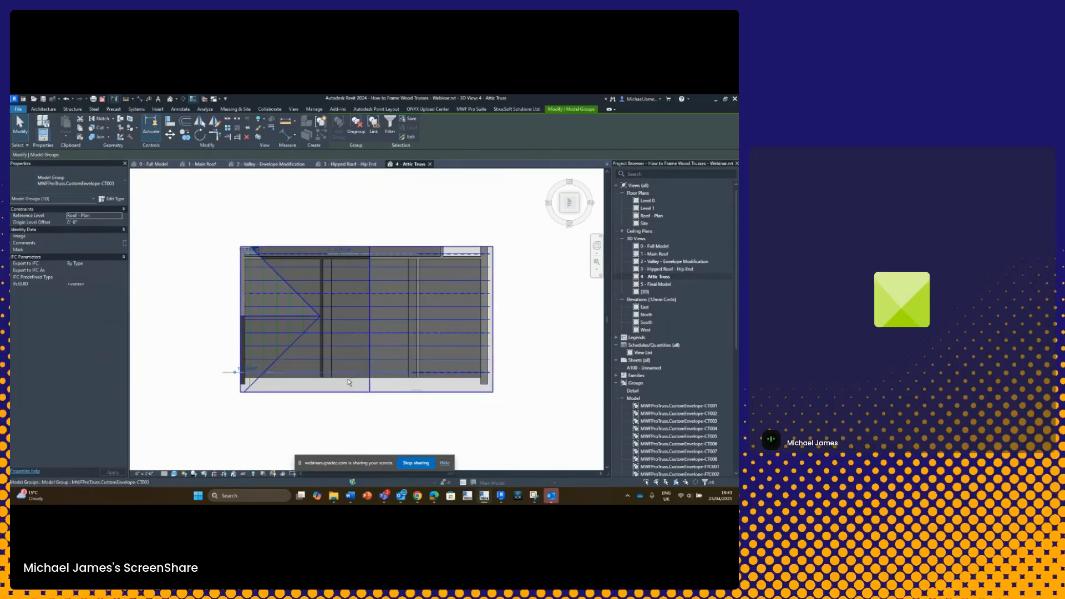
pyautogui.click(115, 198)
pyautogui.click(592, 188)
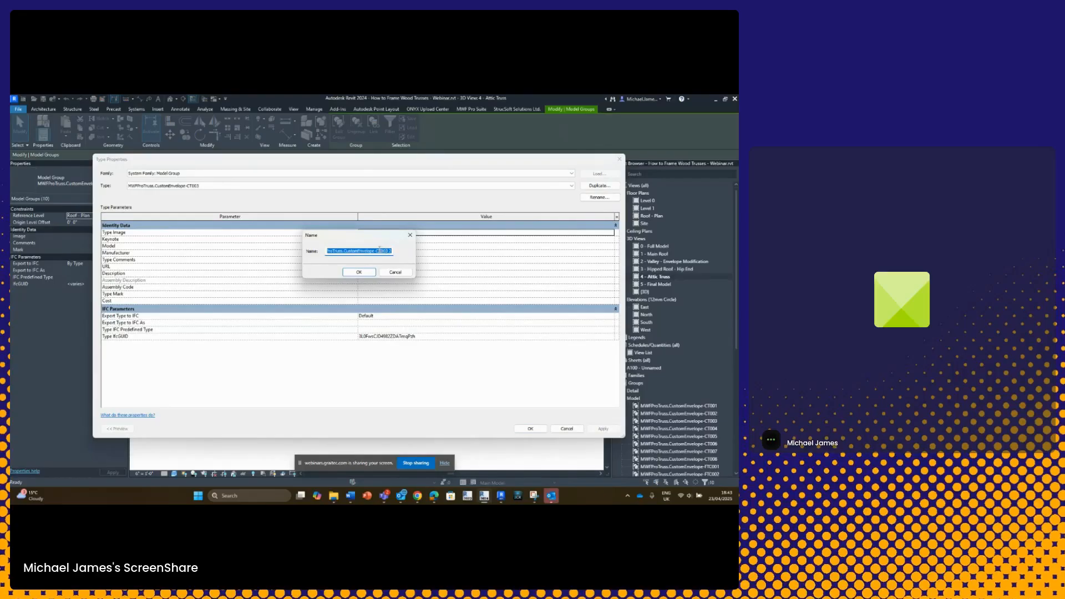
pyautogui.press('End')
pyautogui.press('BackSpace')
pyautogui.press('BackSpace')
pyautogui.click(361, 272)
pyautogui.click(530, 428)
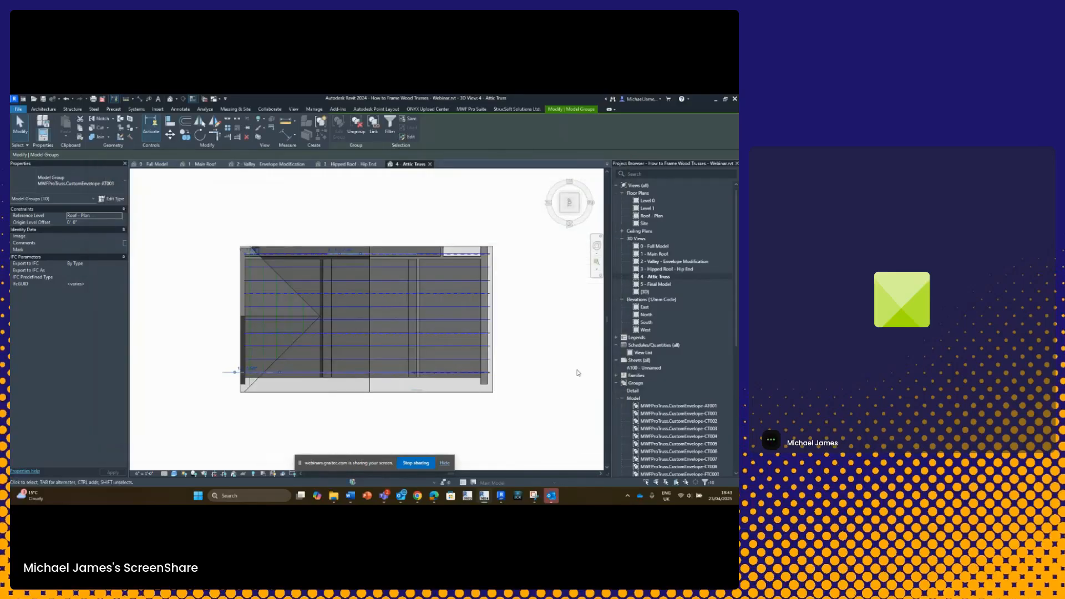
# Open one AT001 envelope for group editing in the left elevation view with wireframe display.
pyautogui.keyDown('shift'); pyautogui.moveTo(430, 356); pyautogui.dragTo(420, 241, button='middle'); pyautogui.keyUp('shift')
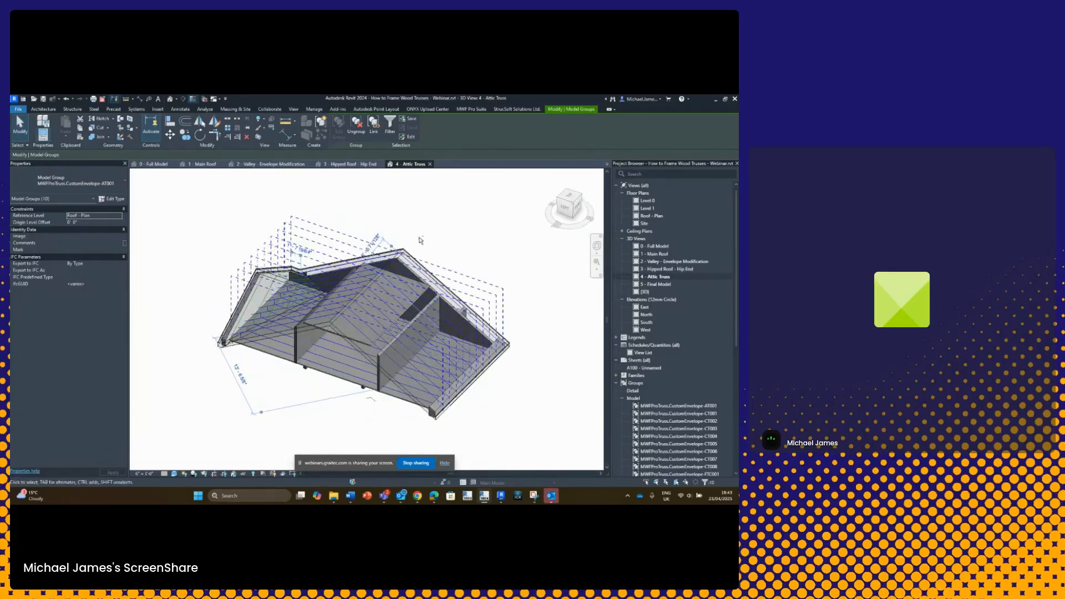
pyautogui.click(487, 251)
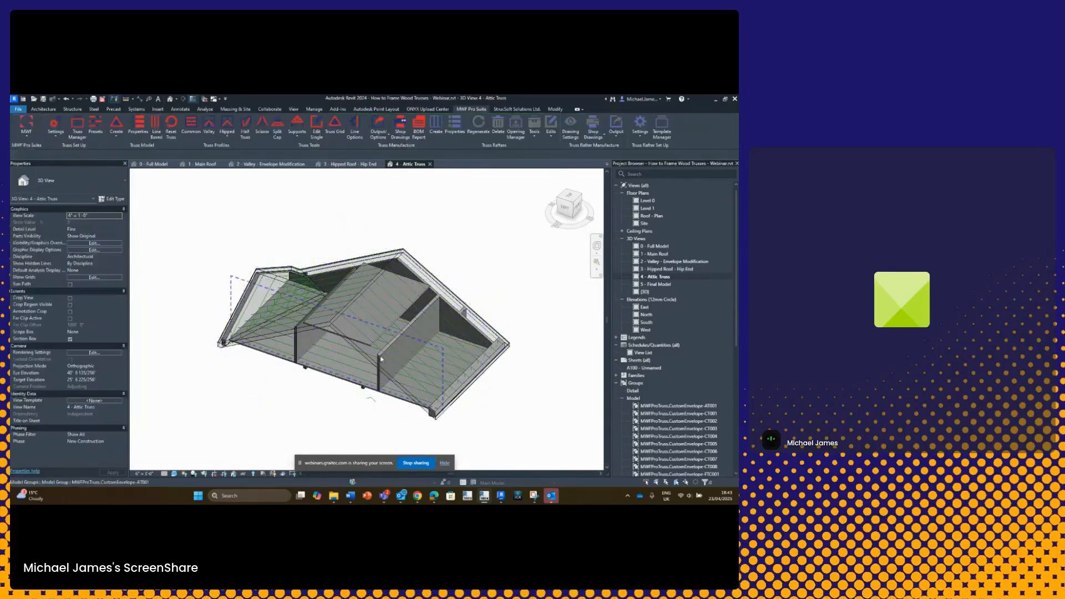
pyautogui.click(359, 374)
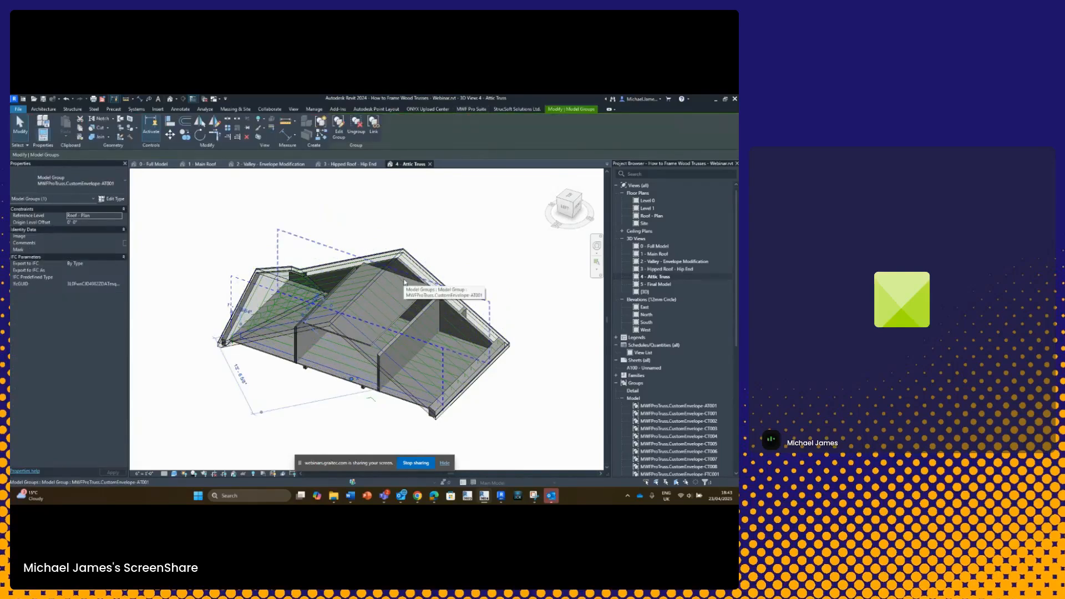
pyautogui.click(564, 208)
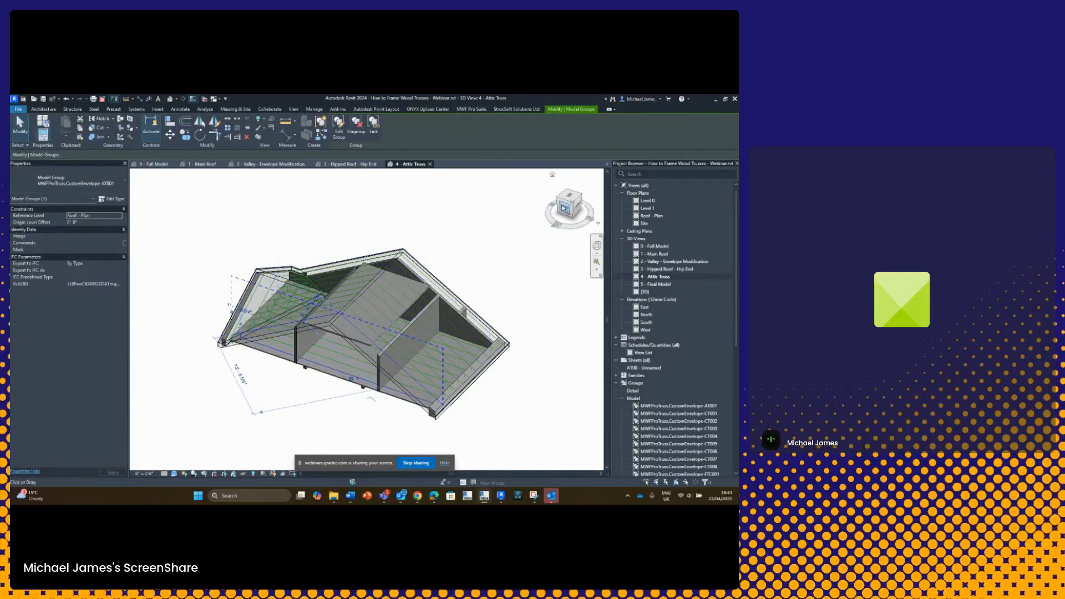
pyautogui.scroll(3, 369, 311)
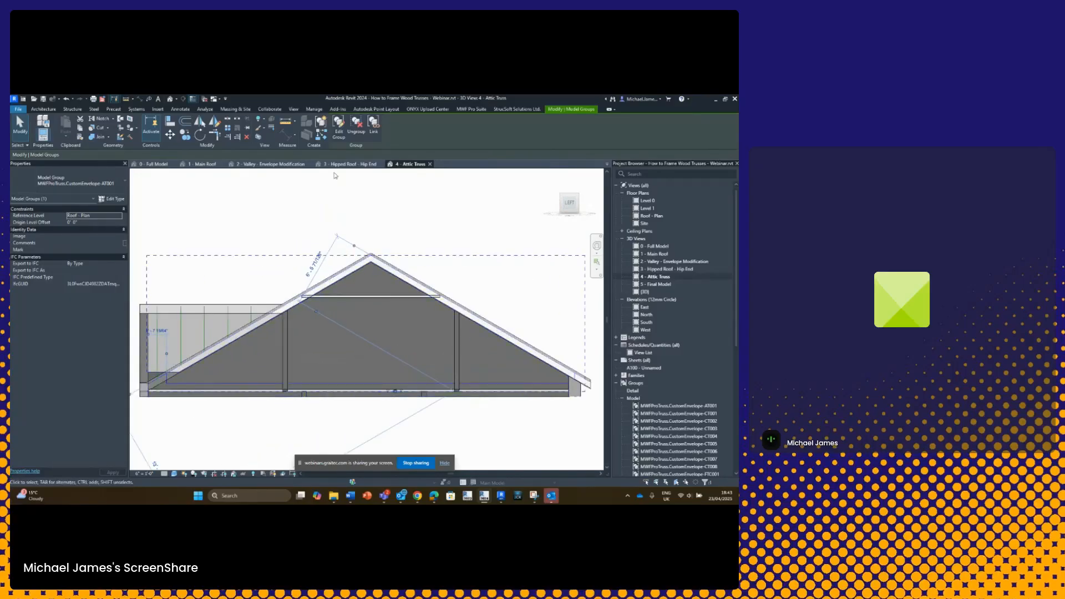
pyautogui.click(339, 133)
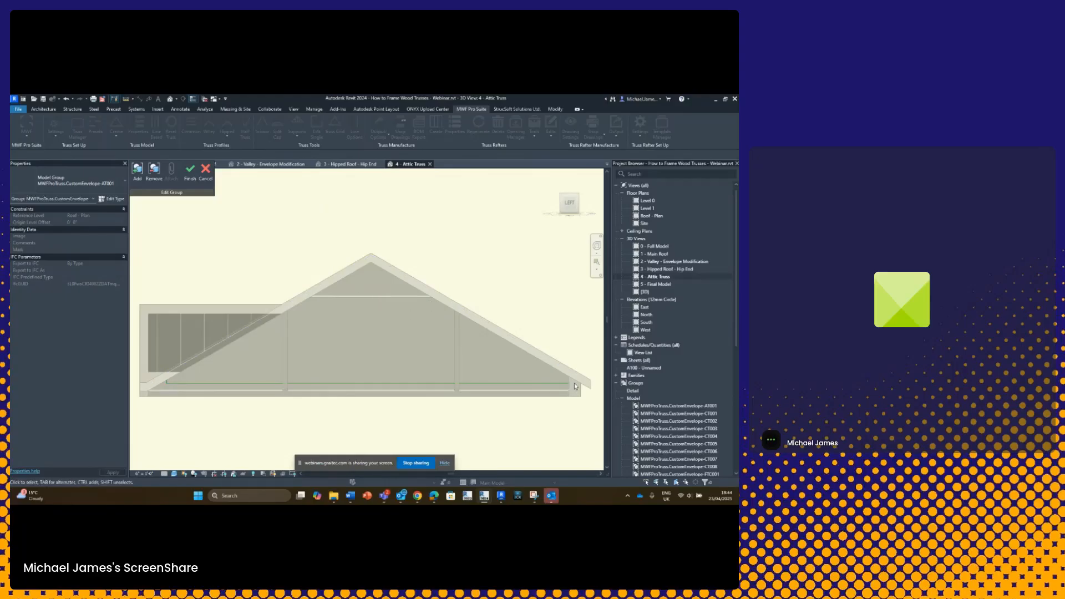
pyautogui.scroll(2, 573, 384)
pyautogui.scroll(2, 575, 385)
pyautogui.scroll(1, 574, 388)
pyautogui.press('w')
pyautogui.press('f')
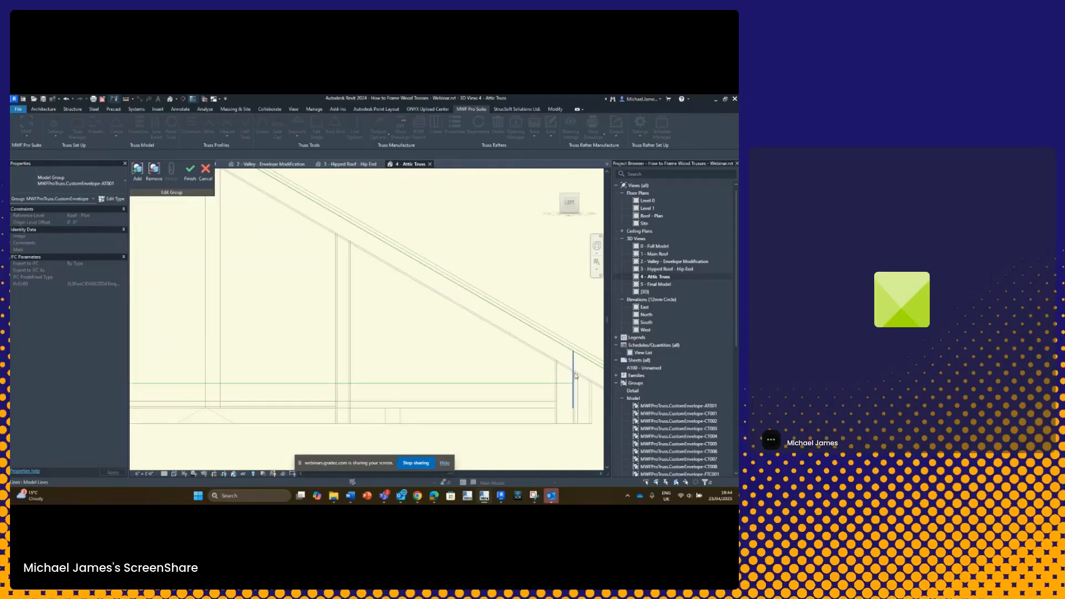
# Copy the vertical heel line at the eaves away from the adjoining roof to the nearest attic wall's inner face, removing the stray copy.
pyautogui.click(575, 371)
pyautogui.scroll(-5, 571, 371)
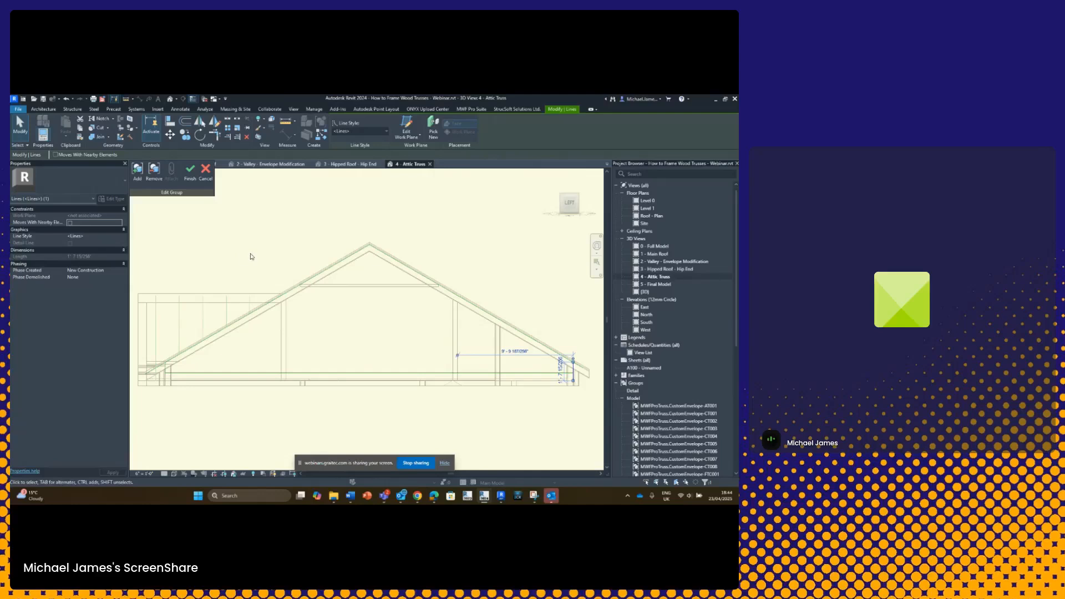
pyautogui.scroll(4, 566, 386)
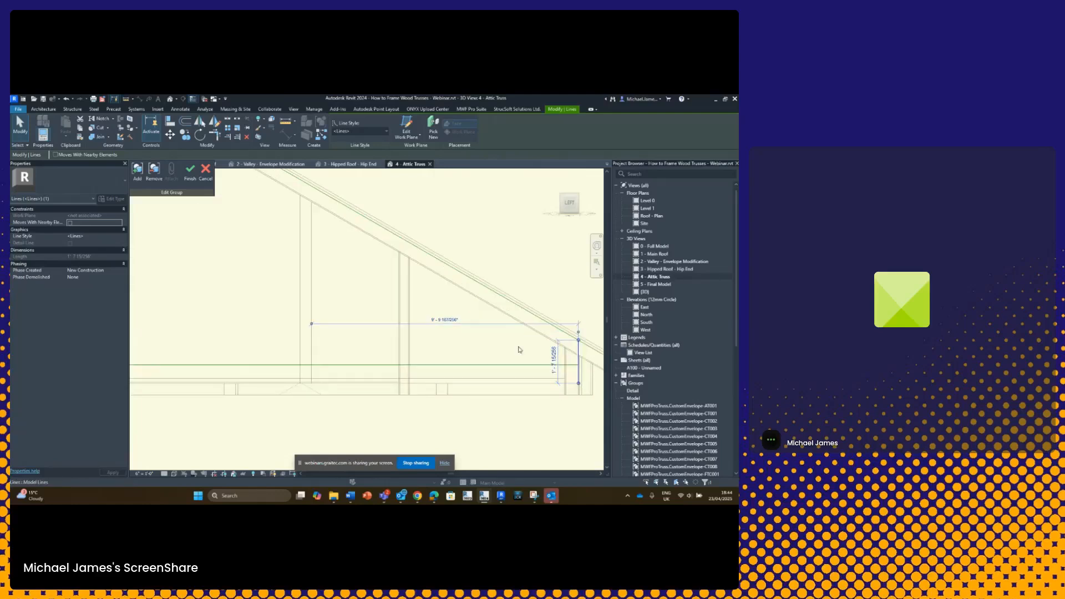
pyautogui.click(184, 135)
pyautogui.moveTo(364, 318); pyautogui.dragTo(369, 297, button='middle')
pyautogui.scroll(4, 460, 356)
pyautogui.click(428, 294)
pyautogui.scroll(-2, 361, 279)
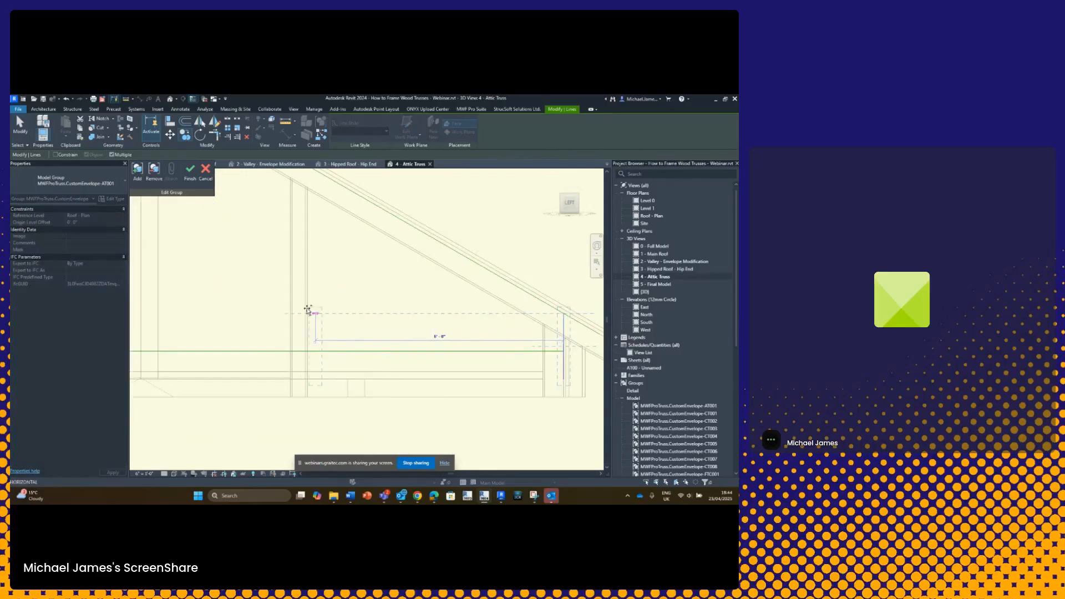
pyautogui.scroll(-3, 370, 319)
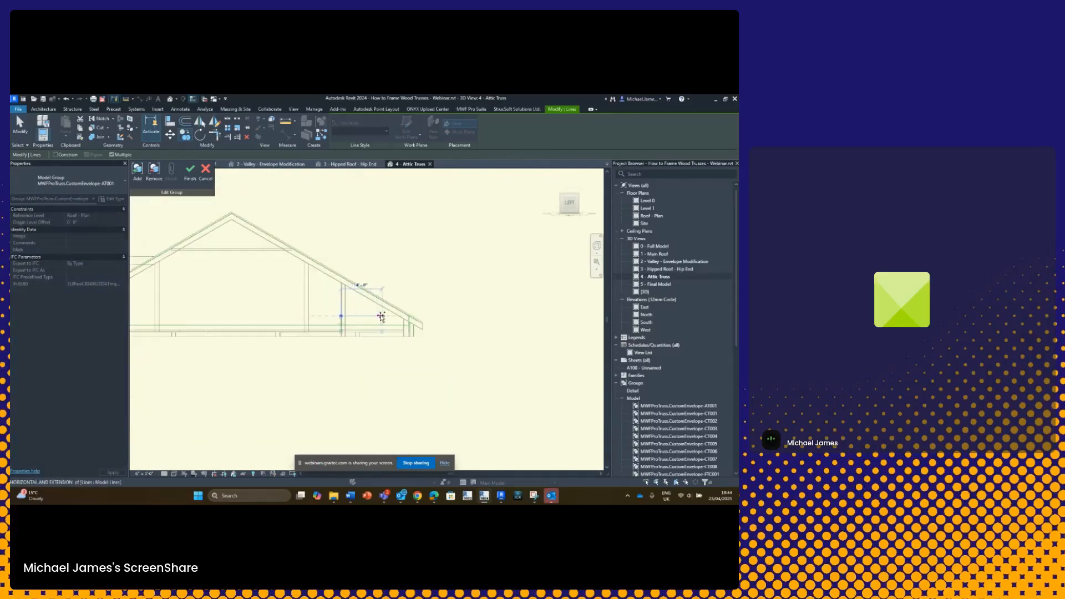
pyautogui.scroll(4, 309, 317)
pyautogui.click(305, 315)
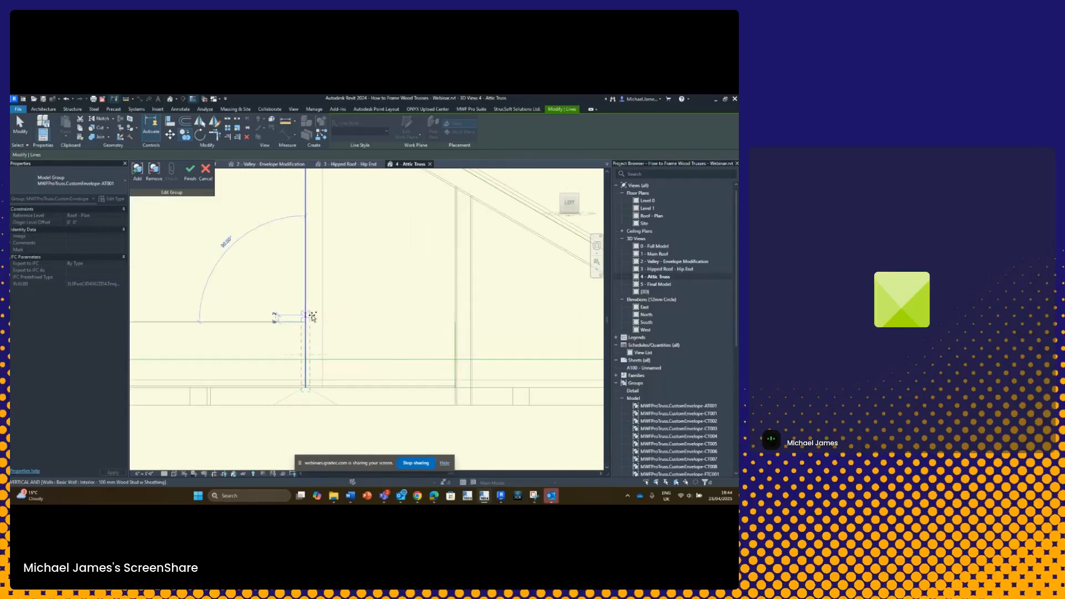
pyautogui.press('Escape')
pyautogui.press('Escape')
pyautogui.click(455, 336)
pyautogui.press('Escape')
# Copy the vertical heel line at the opposite eaves, beside the adjoining roof, to the inner face of the other attic wall.
pyautogui.scroll(-5, 400, 340)
pyautogui.scroll(5, 304, 318)
pyautogui.click(305, 317)
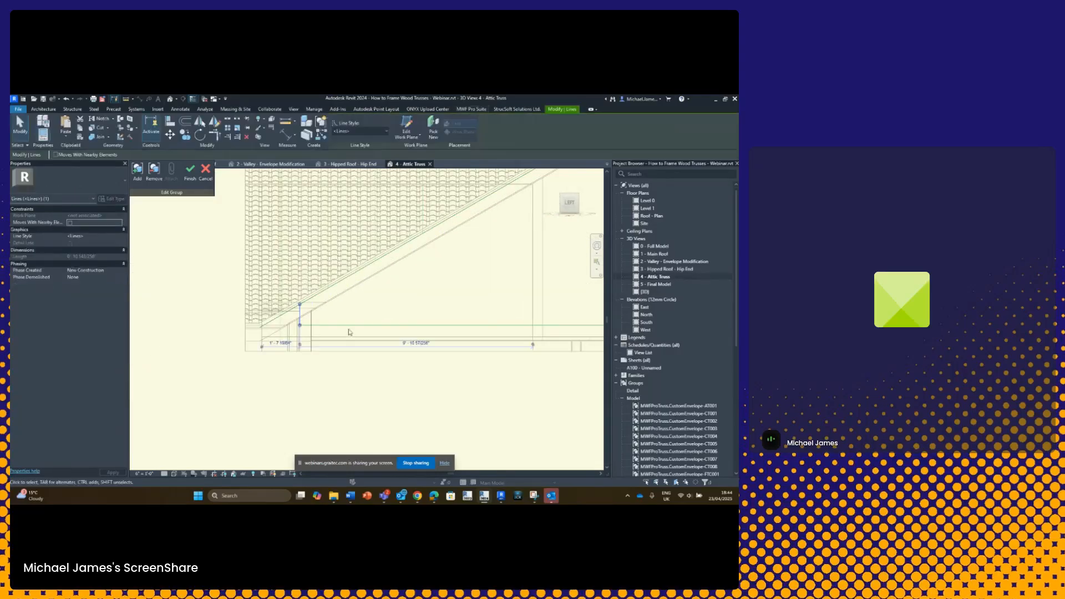
pyautogui.click(183, 135)
pyautogui.scroll(2, 300, 301)
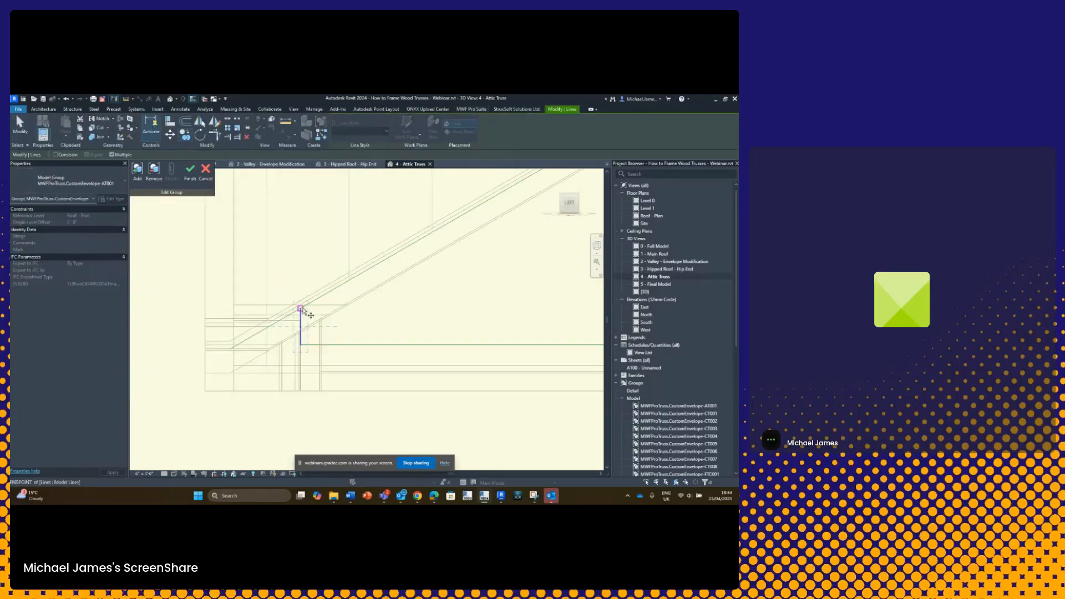
pyautogui.click(300, 316)
pyautogui.scroll(-3, 363, 317)
pyautogui.moveTo(416, 320); pyautogui.dragTo(314, 319, button='middle')
pyautogui.click(259, 315)
pyautogui.scroll(-4, 283, 289)
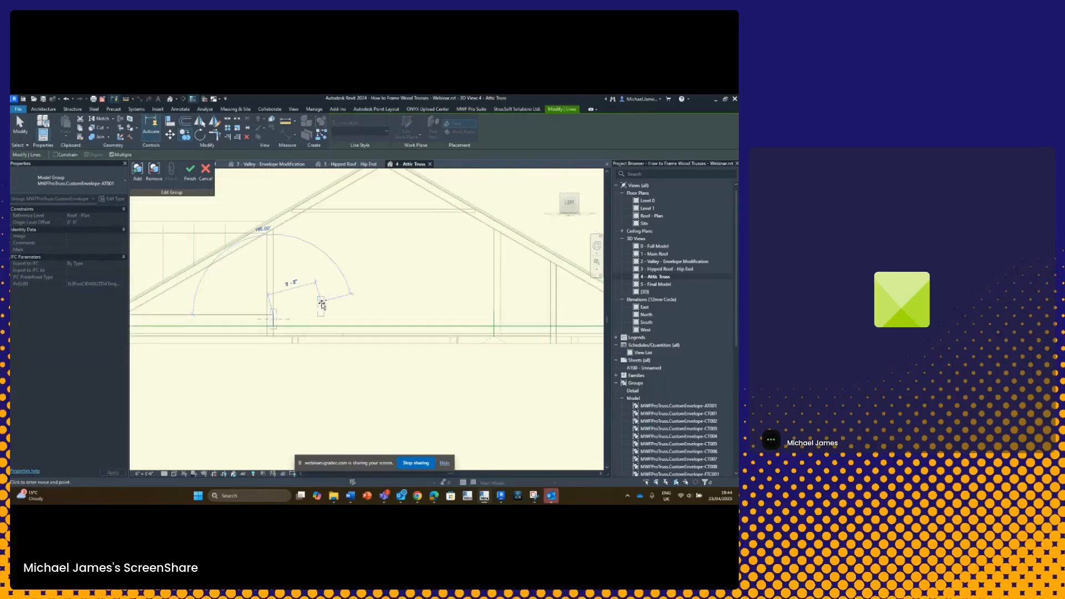
pyautogui.press('Escape')
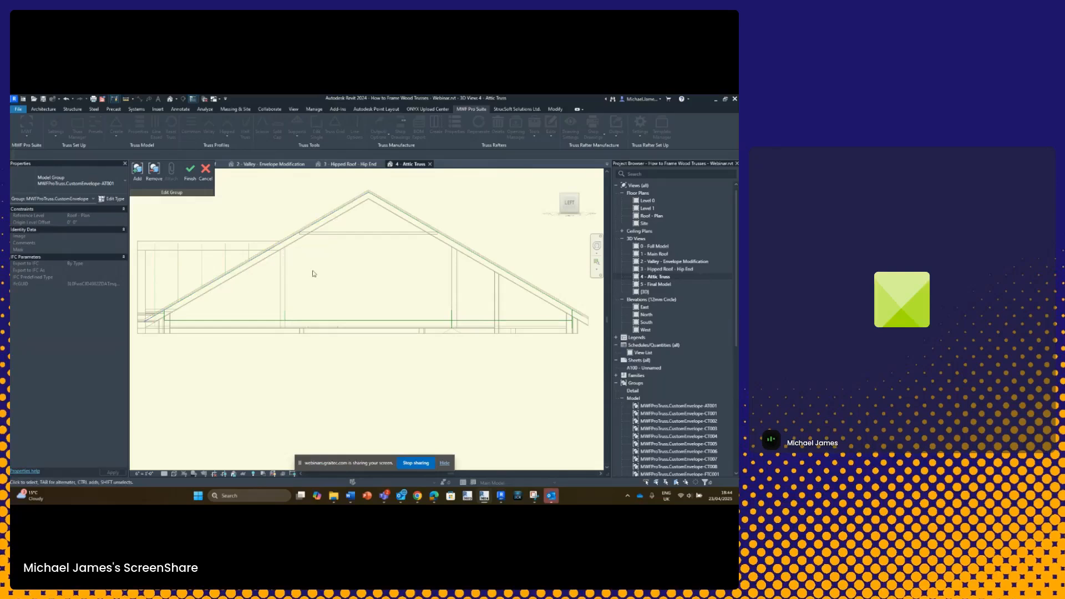
# Extend the two copied vertical attic wall lines up to the sloping top chord lines on their respective sides.
pyautogui.click(284, 314)
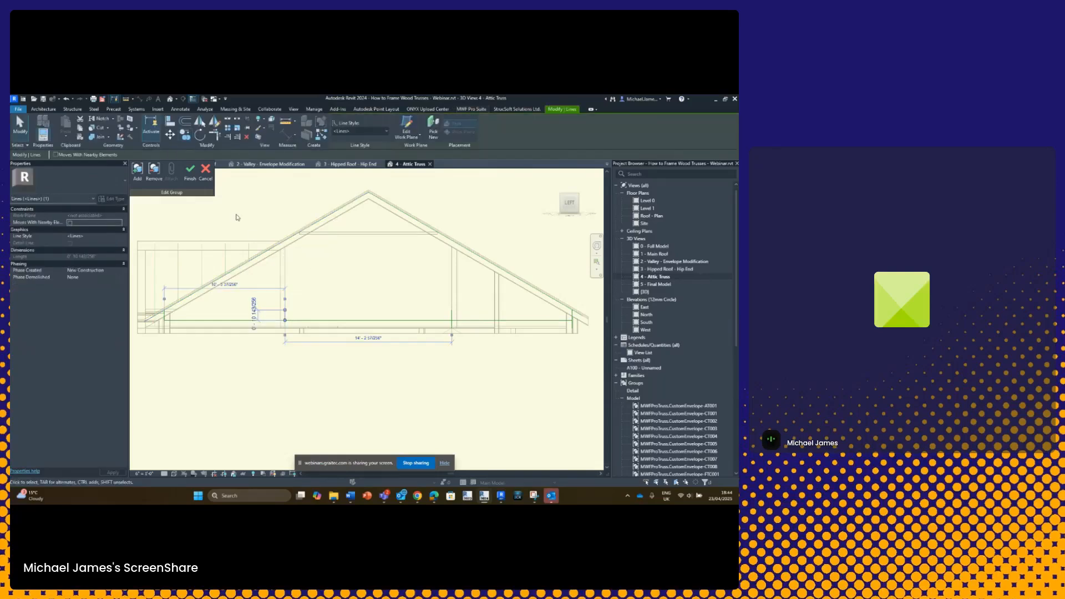
pyautogui.click(237, 137)
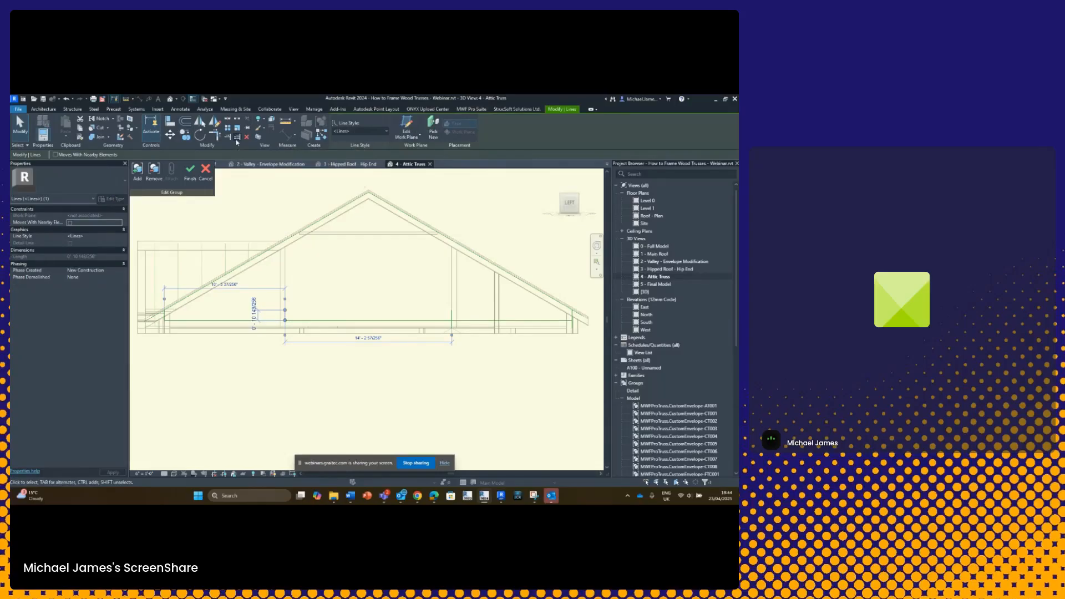
pyautogui.scroll(2, 293, 241)
pyautogui.scroll(3, 292, 241)
pyautogui.click(301, 243)
pyautogui.scroll(-3, 285, 357)
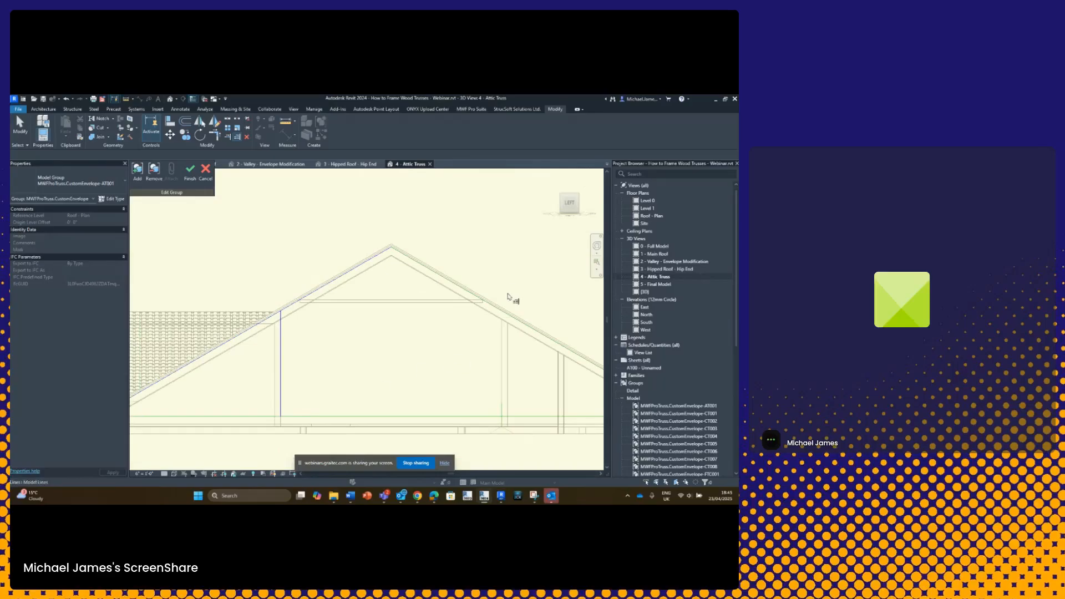
pyautogui.click(493, 308)
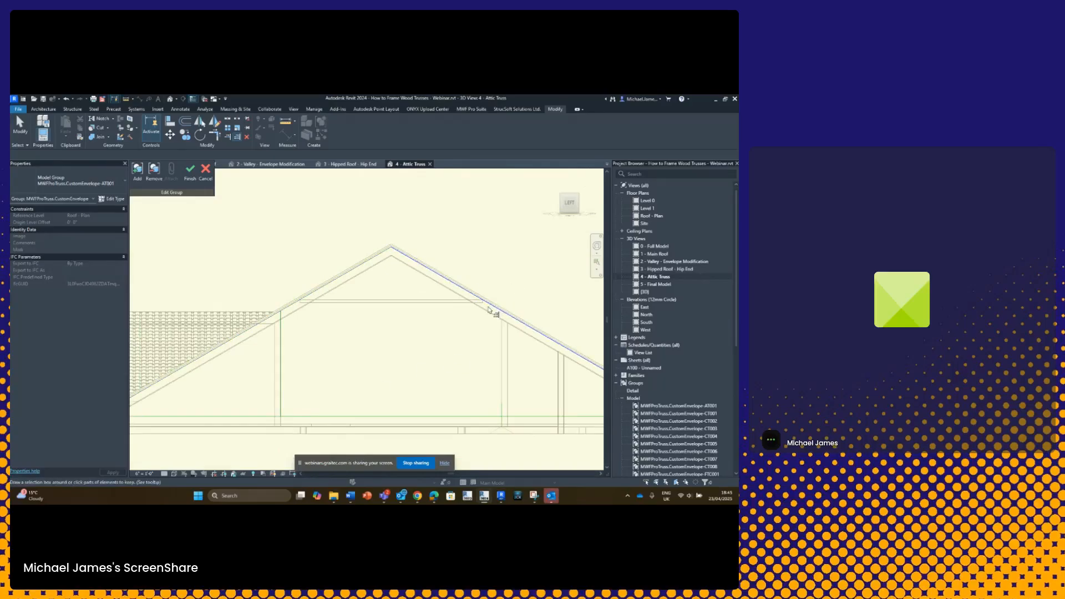
pyautogui.click(503, 411)
pyautogui.press('Escape')
pyautogui.press('Escape')
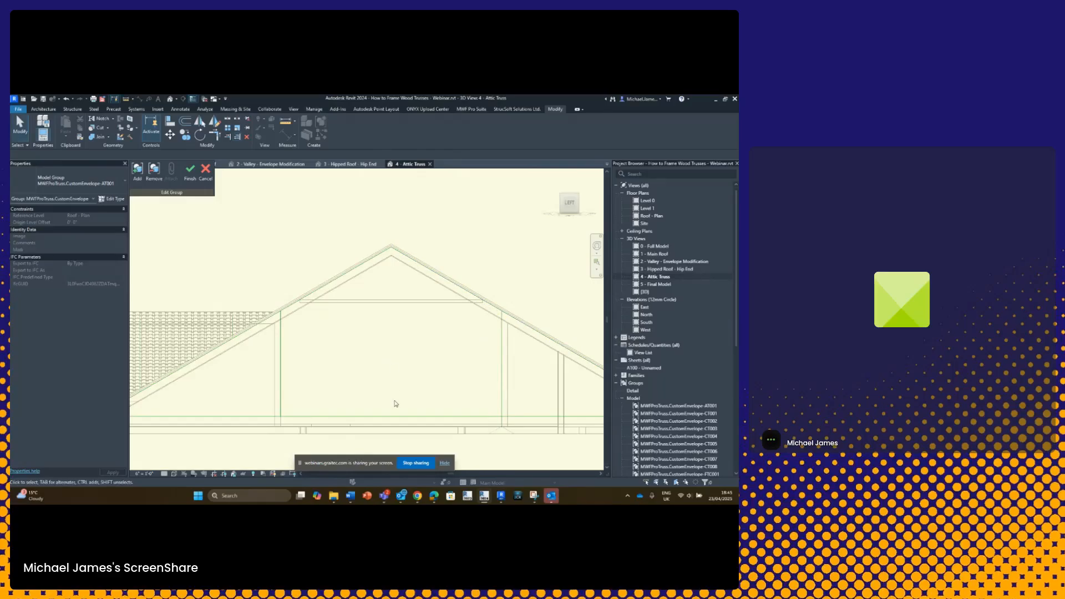
# Copy the horizontal bottom chord line straight up to the attic room's ceiling level.
pyautogui.click(345, 417)
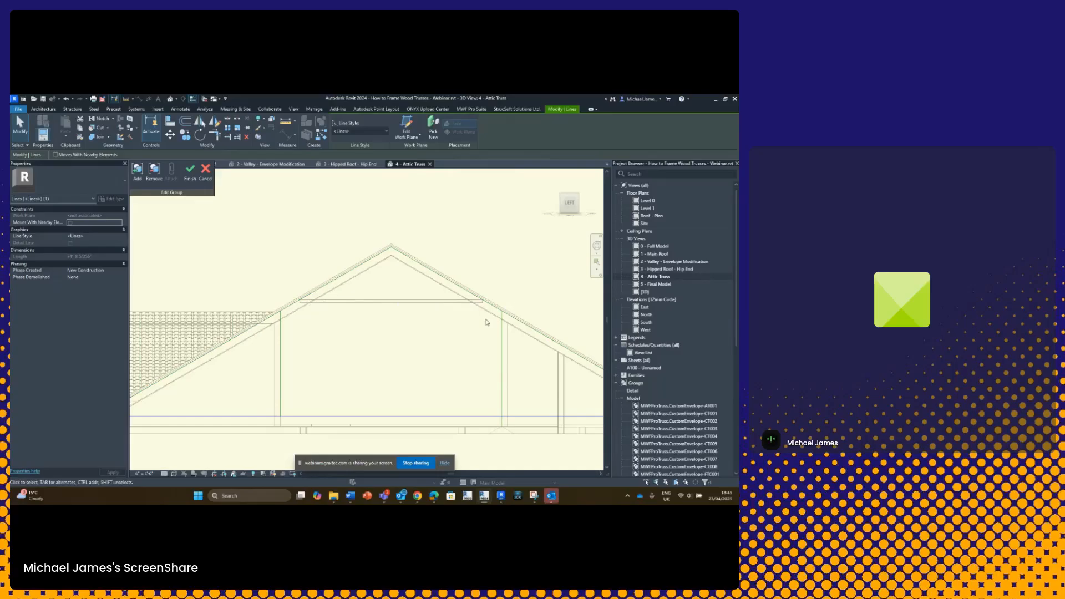
pyautogui.click(185, 135)
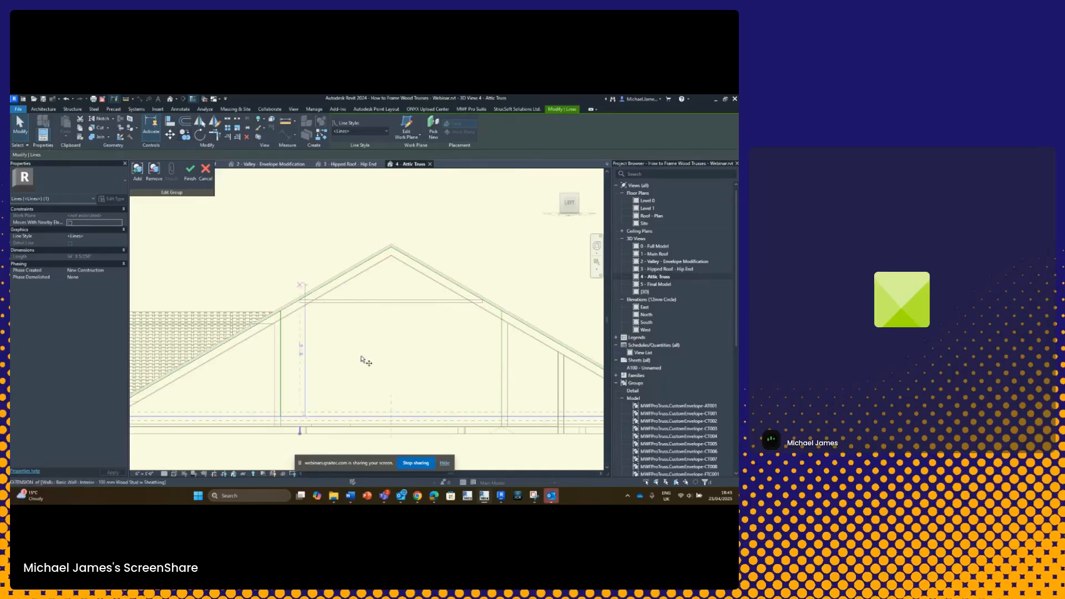
pyautogui.click(391, 417)
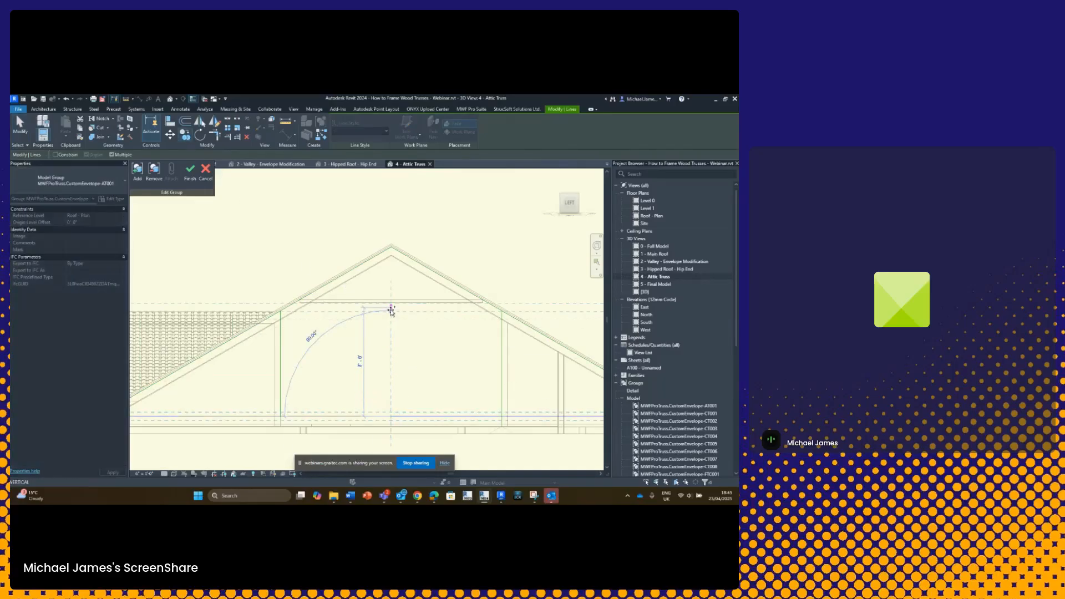
pyautogui.click(391, 305)
pyautogui.press('Escape')
pyautogui.press('Escape')
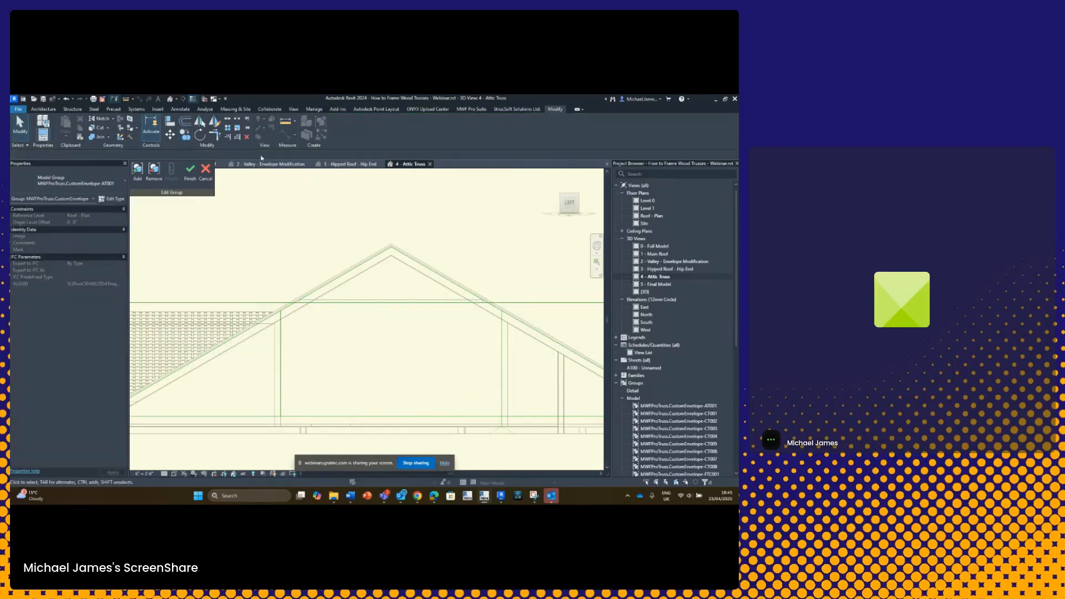
# Trim both ends of the copied ceiling line to the sloping top chord lines.
pyautogui.scroll(3, 290, 312)
pyautogui.click(289, 305)
pyautogui.click(336, 293)
pyautogui.scroll(-3, 392, 331)
pyautogui.moveTo(501, 369); pyautogui.dragTo(388, 305, button='middle')
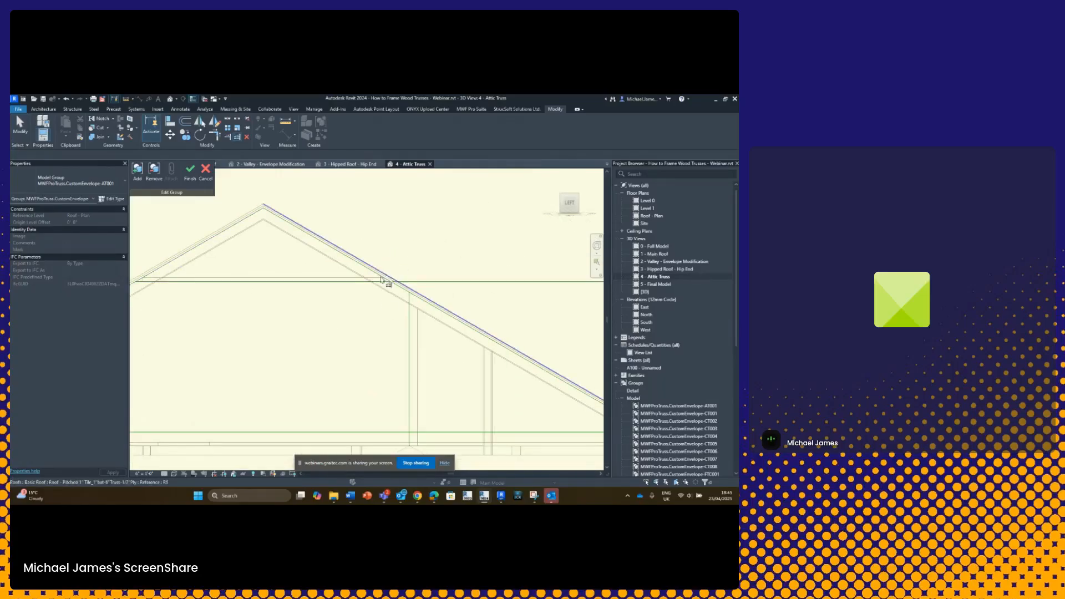
pyautogui.scroll(2, 378, 279)
pyautogui.click(383, 277)
pyautogui.click(394, 290)
pyautogui.scroll(-3, 393, 300)
pyautogui.scroll(-3, 388, 310)
pyautogui.press('Escape')
pyautogui.scroll(3, 371, 345)
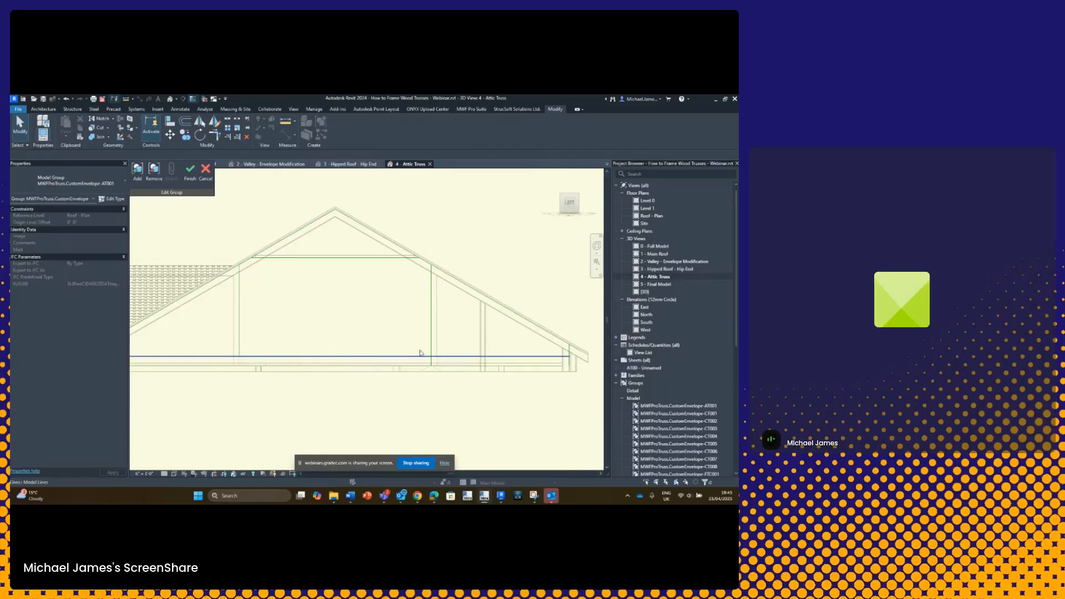
# Split the horizontal bottom chord line at a point between the two attic wall lines.
pyautogui.press('s')
pyautogui.press('l')
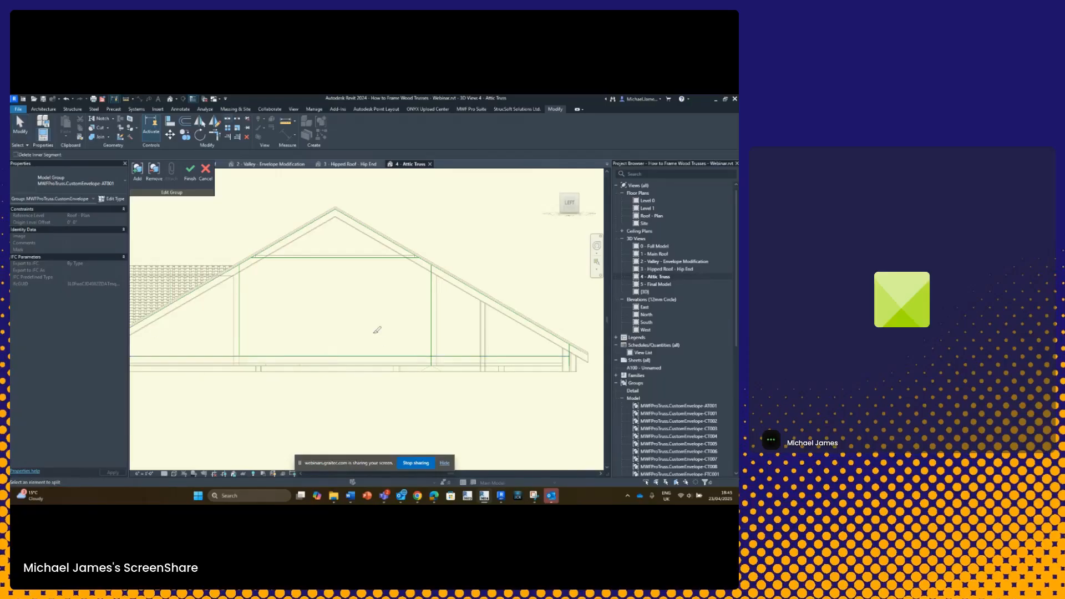
pyautogui.click(340, 356)
pyautogui.press('Escape')
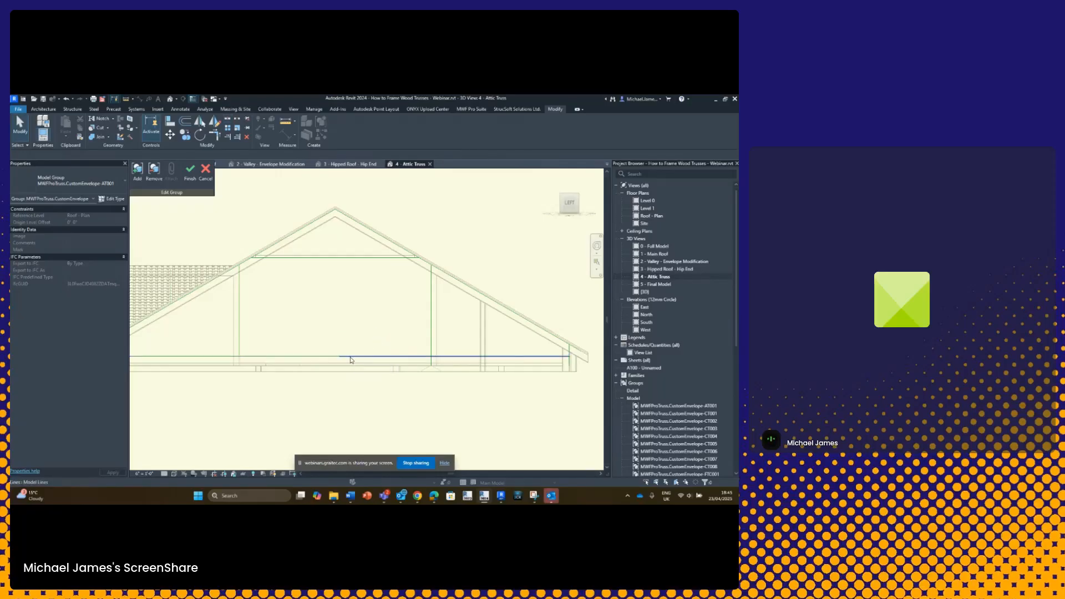
# Trim the two bottom chord halves to corners with the vertical attic wall lines, leaving the room open, and finish the group edit.
pyautogui.click(215, 134)
pyautogui.click(228, 356)
pyautogui.click(239, 343)
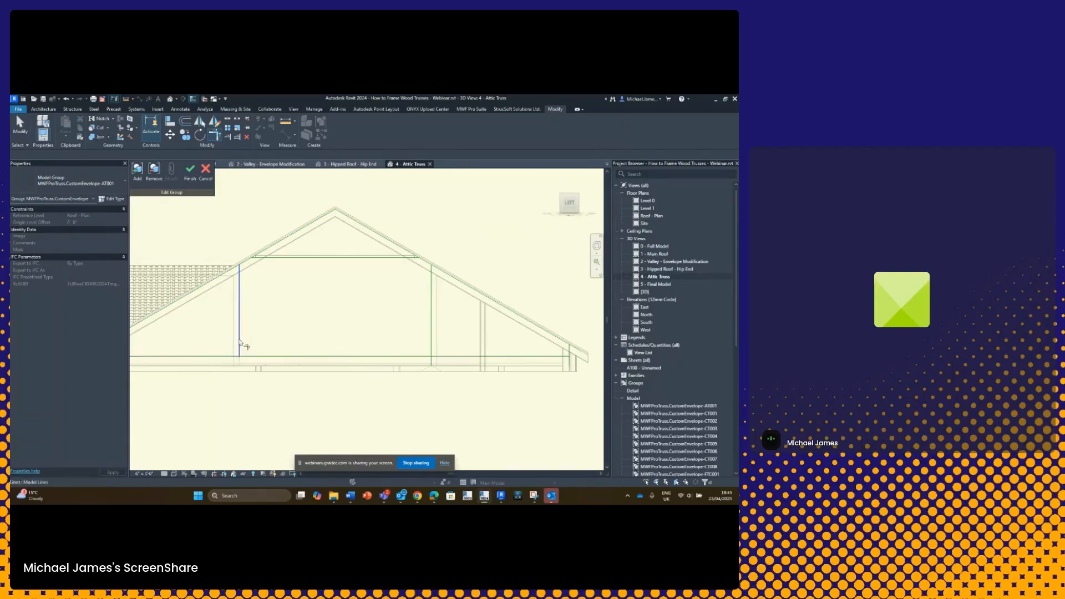
pyautogui.click(432, 347)
pyautogui.click(450, 356)
pyautogui.click(371, 356)
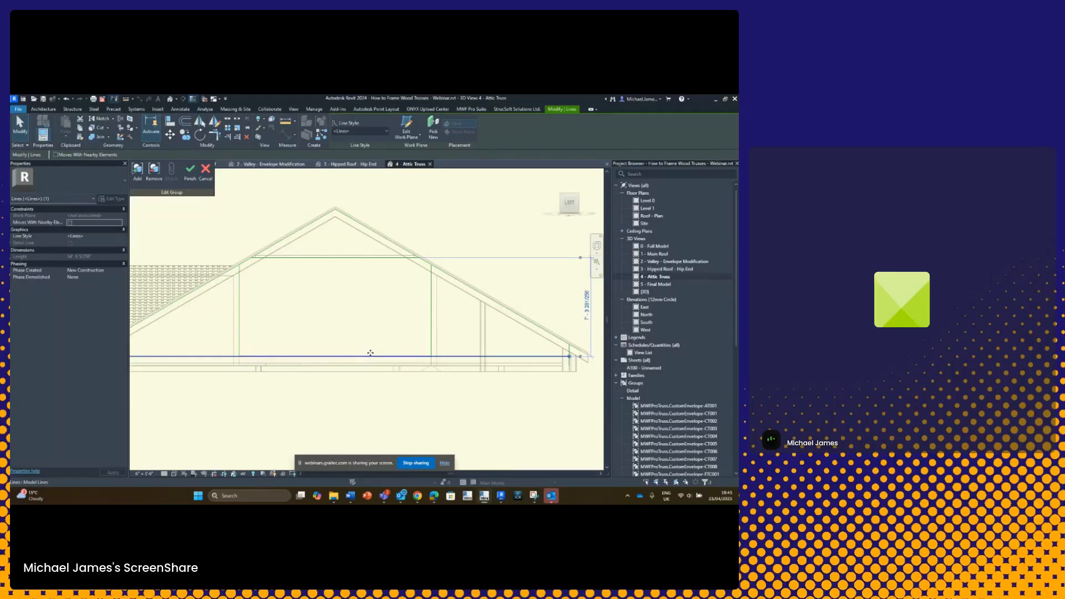
pyautogui.press('Escape')
pyautogui.scroll(-2, 412, 372)
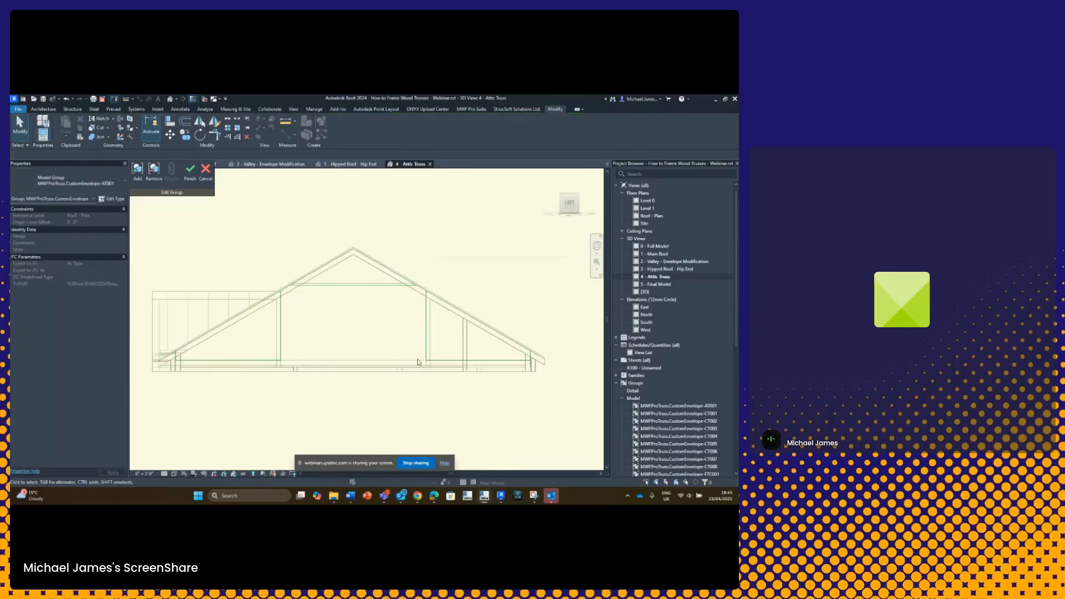
pyautogui.click(189, 172)
# Temporarily isolate a single AT001 attic truss envelope and show it in an angled 3D view.
pyautogui.keyDown('shift'); pyautogui.moveTo(335, 288); pyautogui.dragTo(435, 341, button='middle'); pyautogui.keyUp('shift')
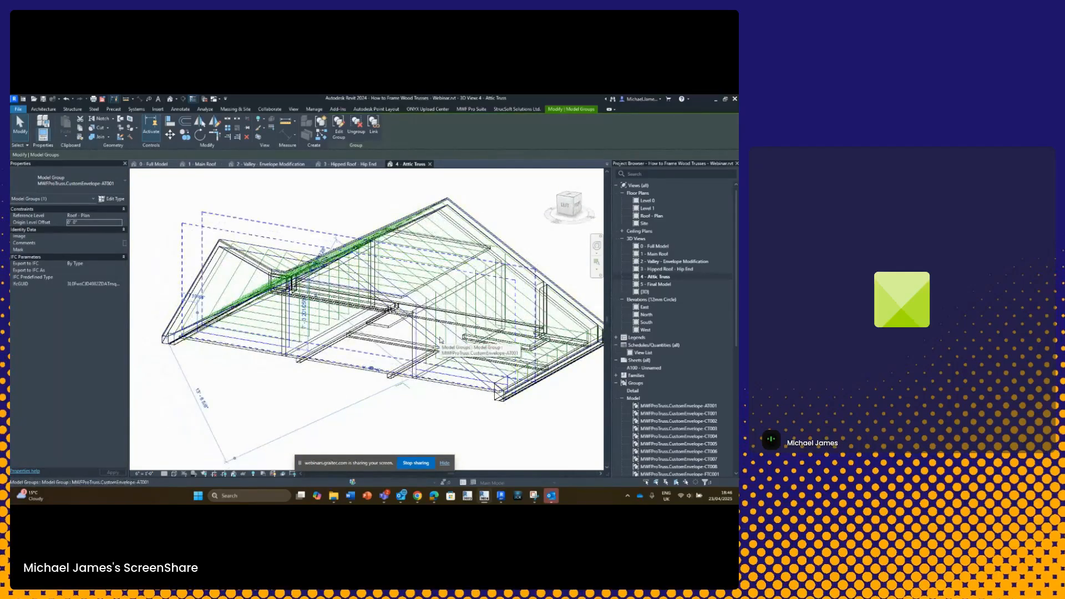
pyautogui.press('h')
pyautogui.press('i')
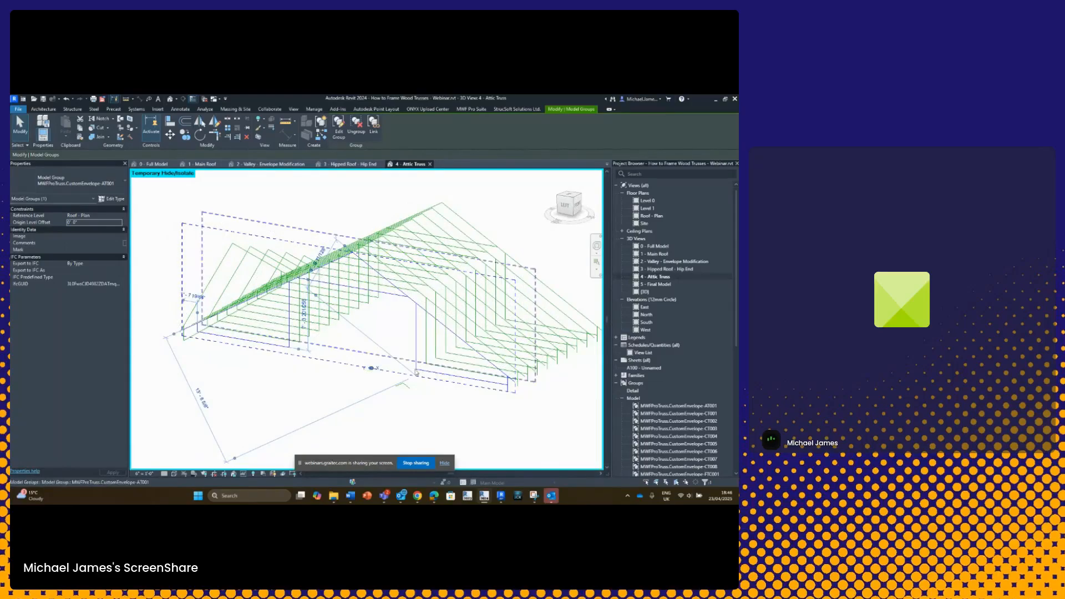
pyautogui.click(570, 212)
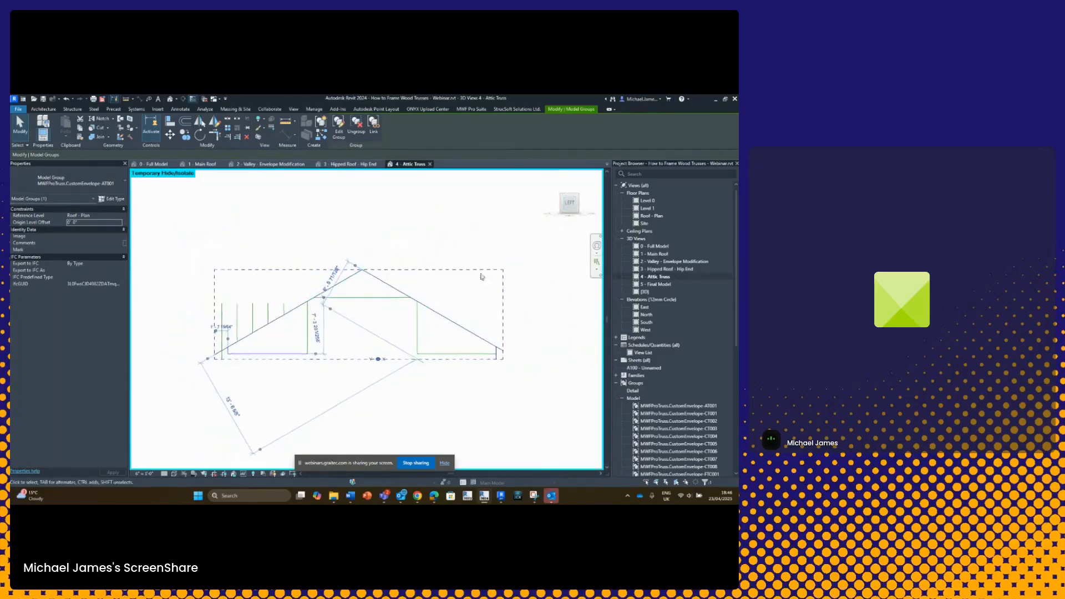
pyautogui.click(431, 285)
pyautogui.click(425, 316)
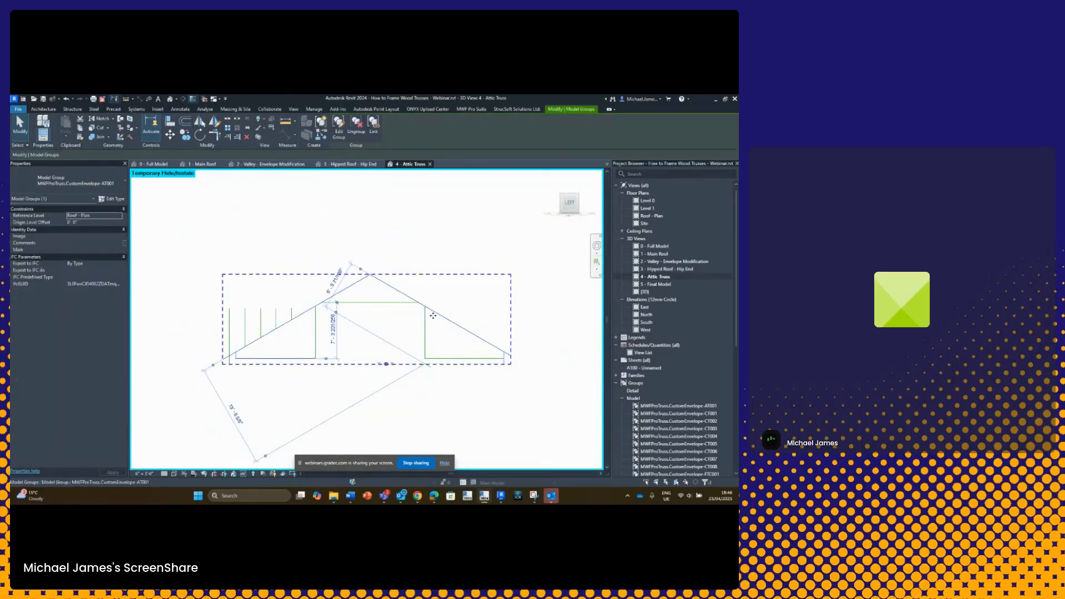
pyautogui.keyDown('shift'); pyautogui.moveTo(500, 311); pyautogui.dragTo(478, 256, button='middle'); pyautogui.keyUp('shift')
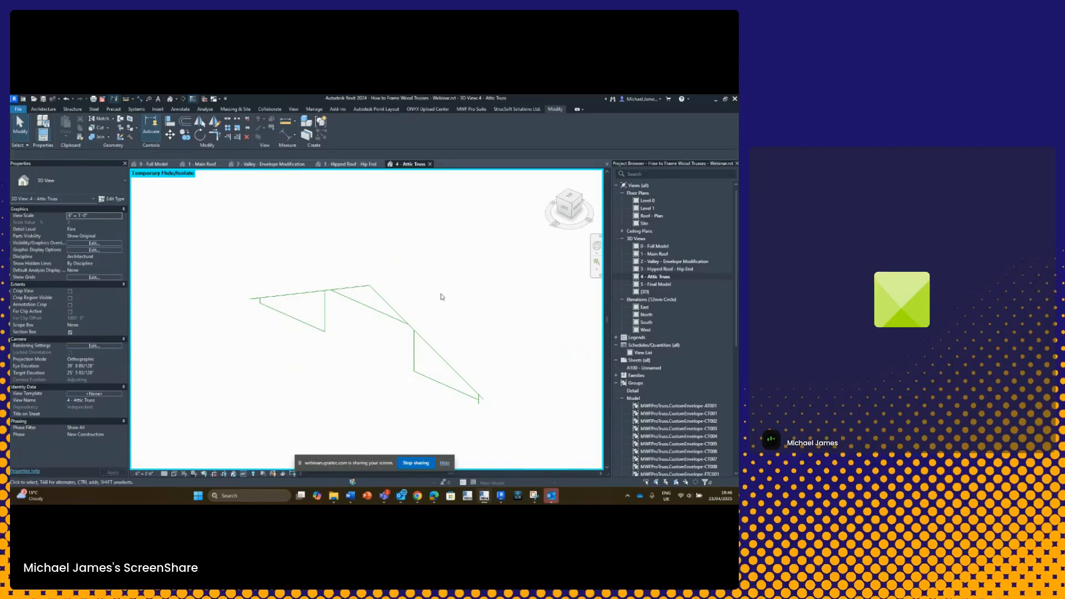
# Start creating a physical MWF truss from the isolated AT001 envelope to open its presets.
pyautogui.click(377, 300)
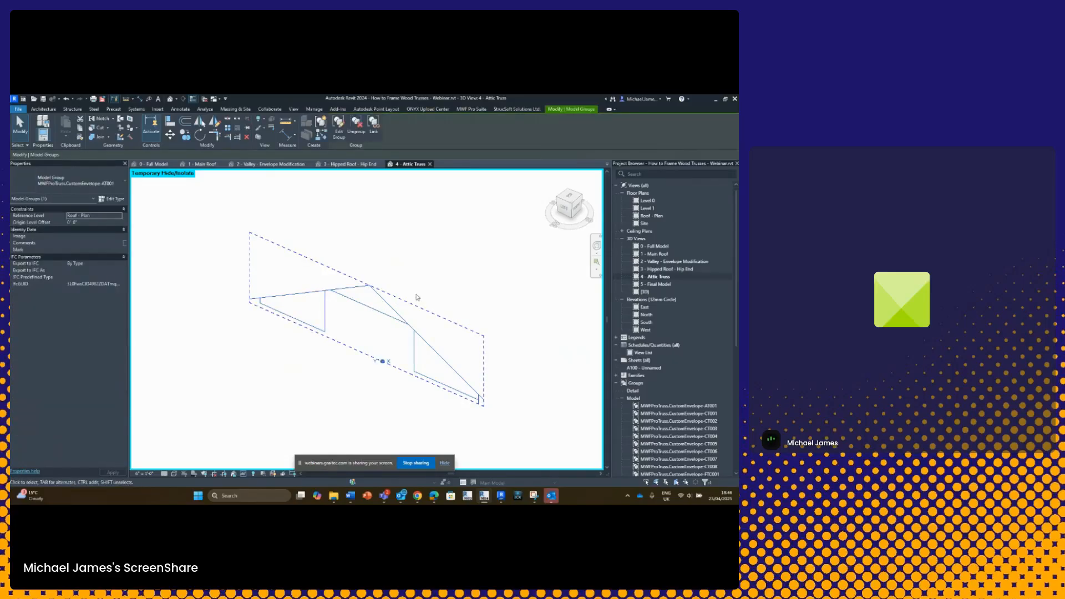
pyautogui.click(472, 110)
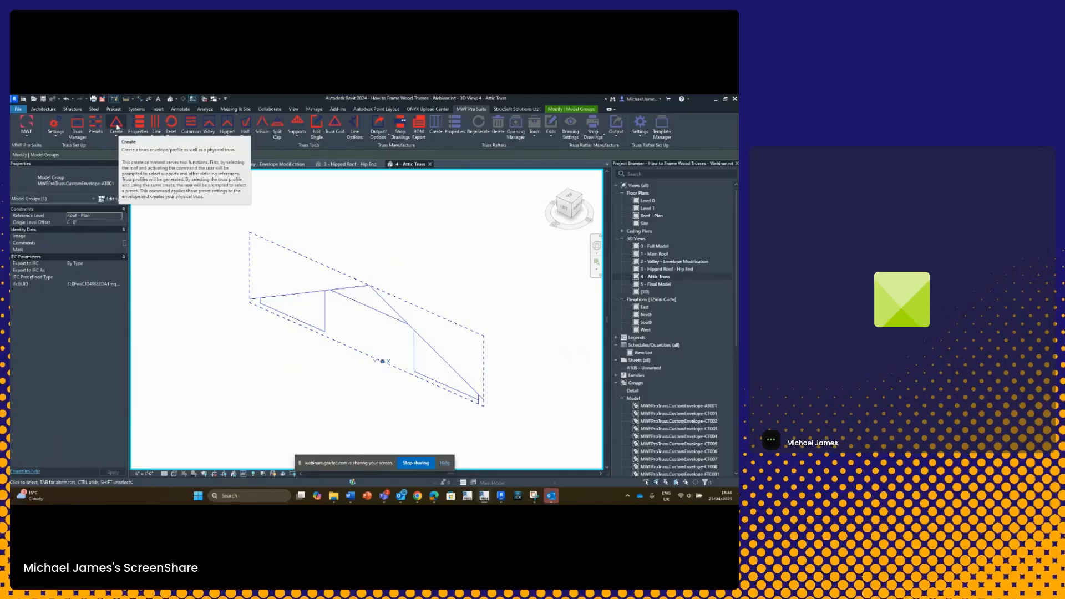
pyautogui.click(117, 126)
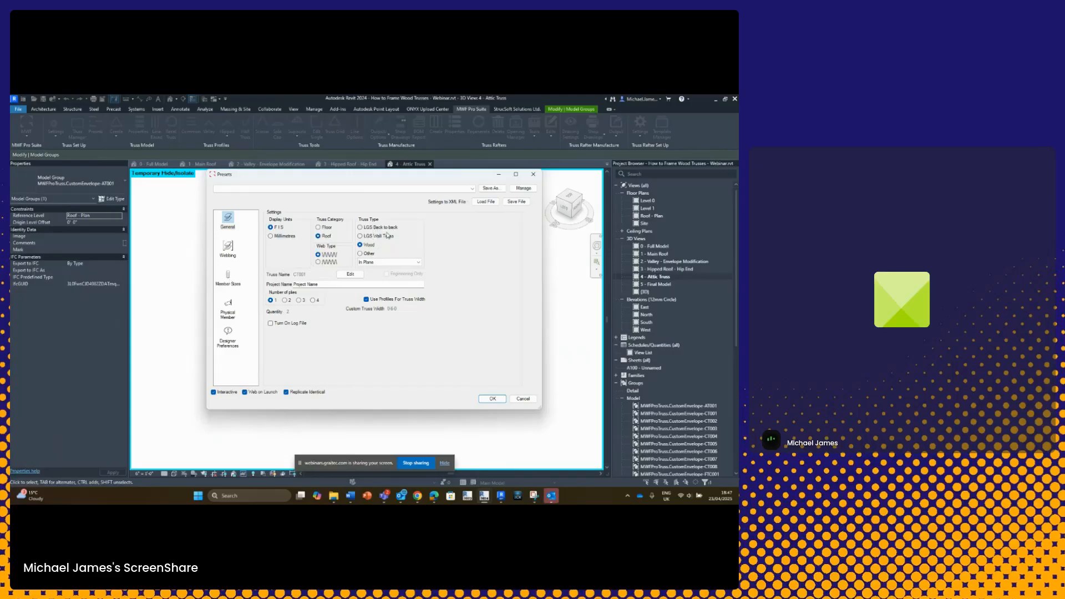
# Review the top chord's member sizes and the available section catalogs in the truss presets.
pyautogui.click(228, 277)
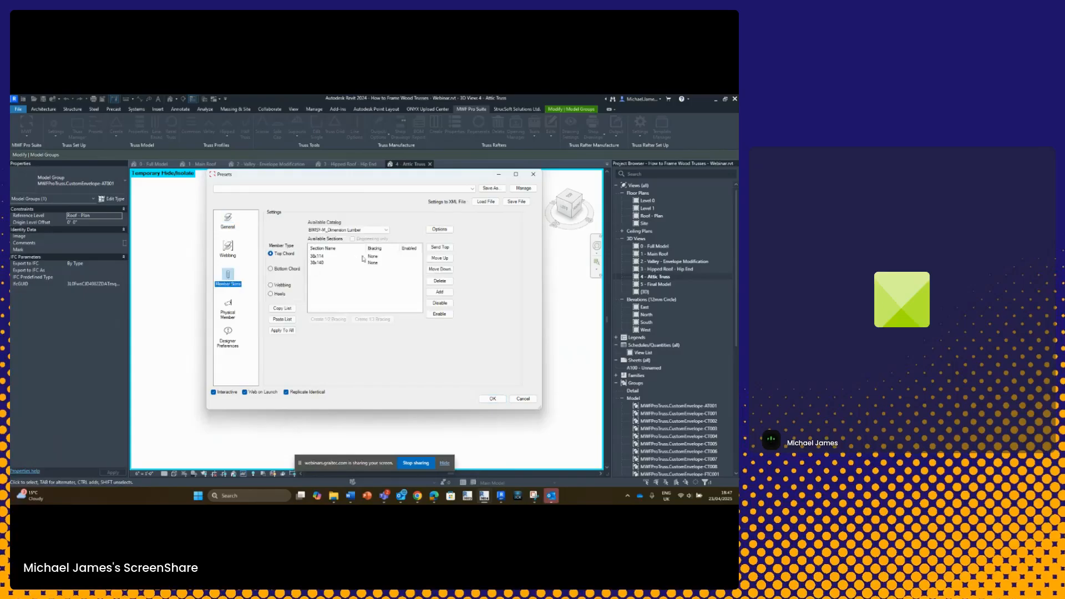
pyautogui.click(342, 228)
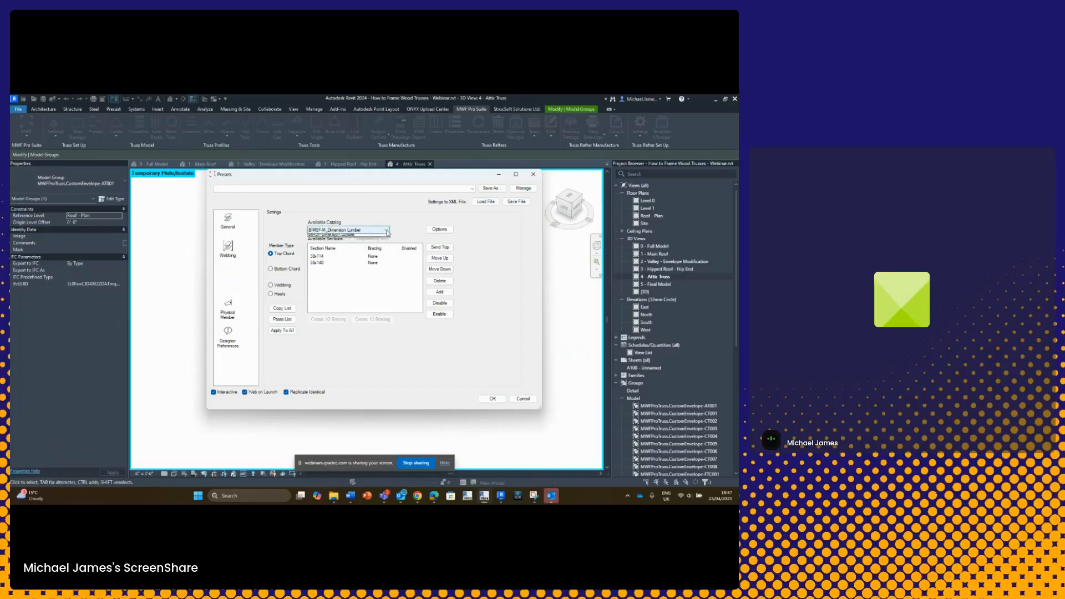
pyautogui.click(383, 232)
pyautogui.click(383, 232)
pyautogui.click(383, 233)
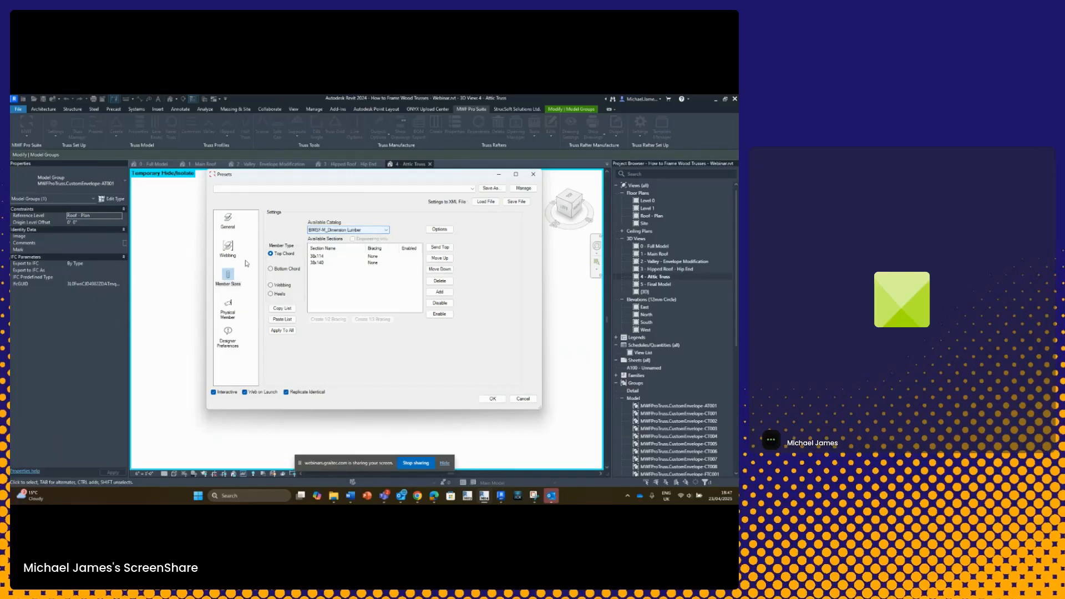
# Switch the truss type to Other, look through the member size catalogs, and restore the Wood truss type.
pyautogui.click(235, 228)
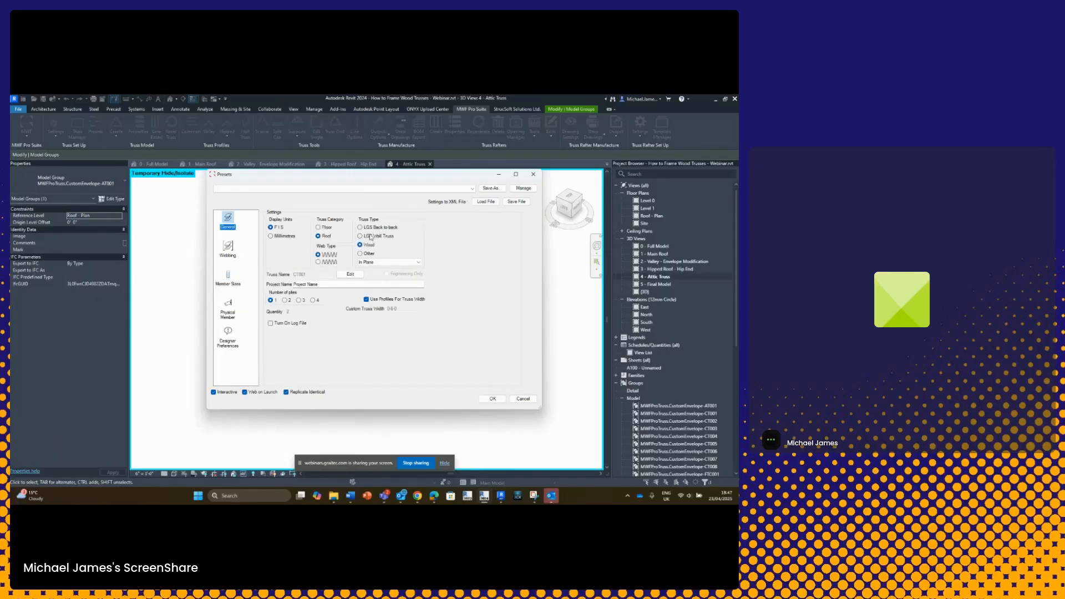
pyautogui.click(360, 254)
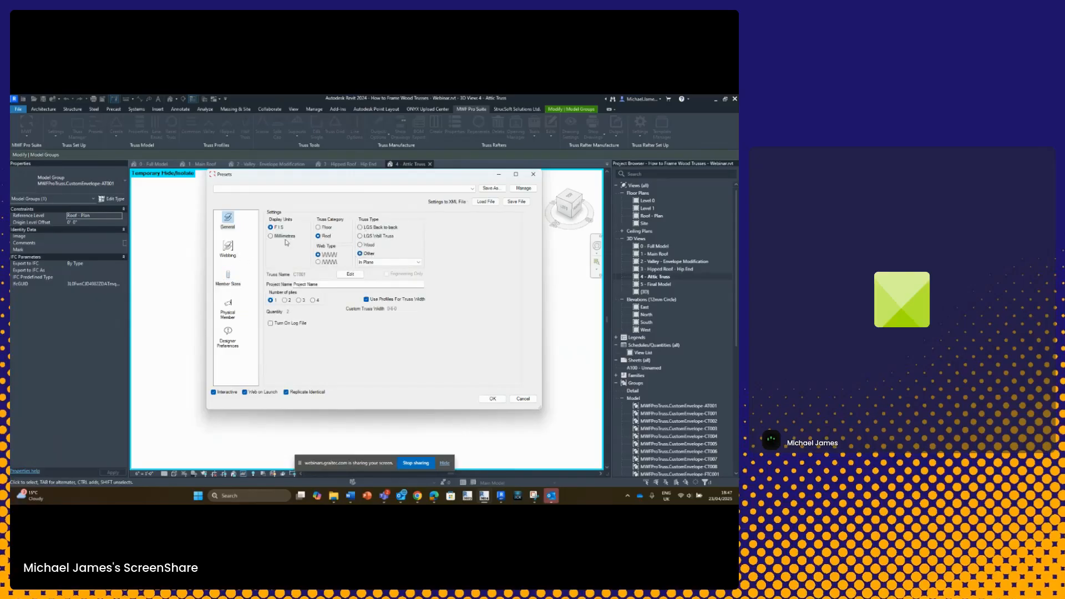
pyautogui.click(228, 277)
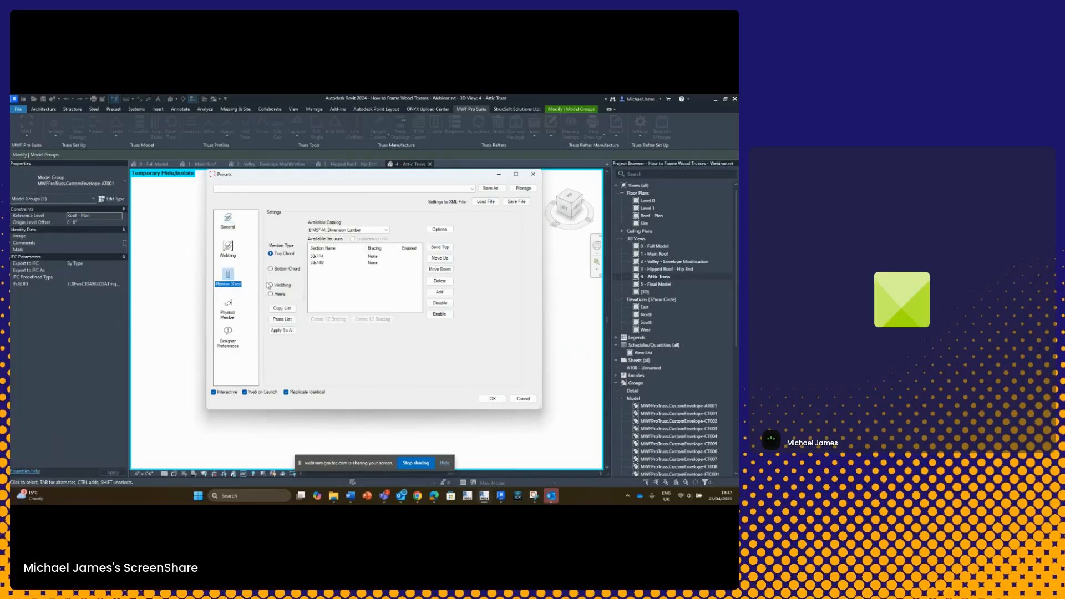
pyautogui.click(371, 230)
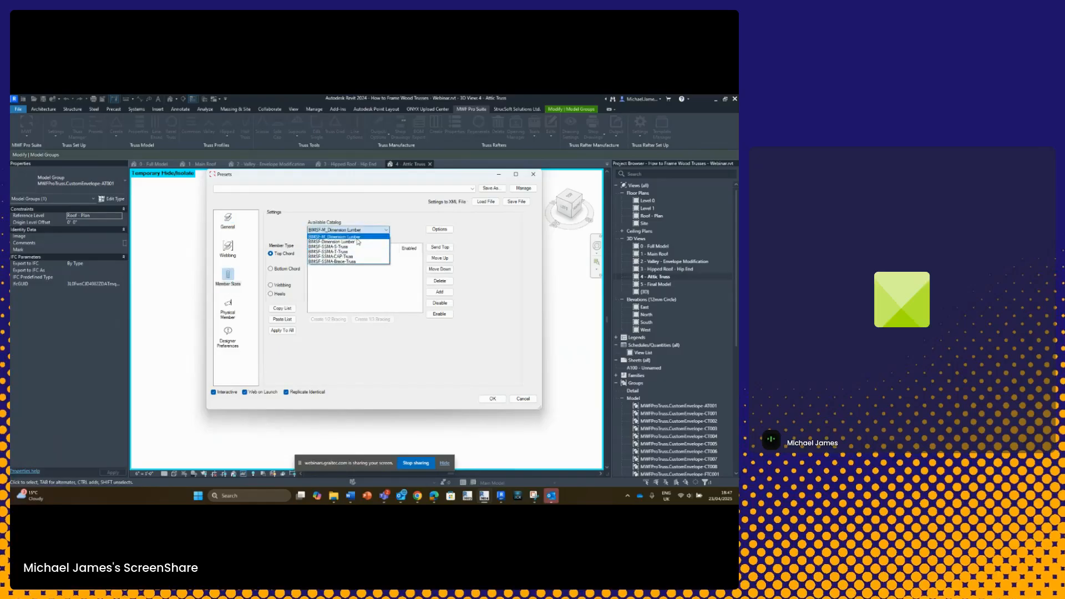
pyautogui.click(384, 237)
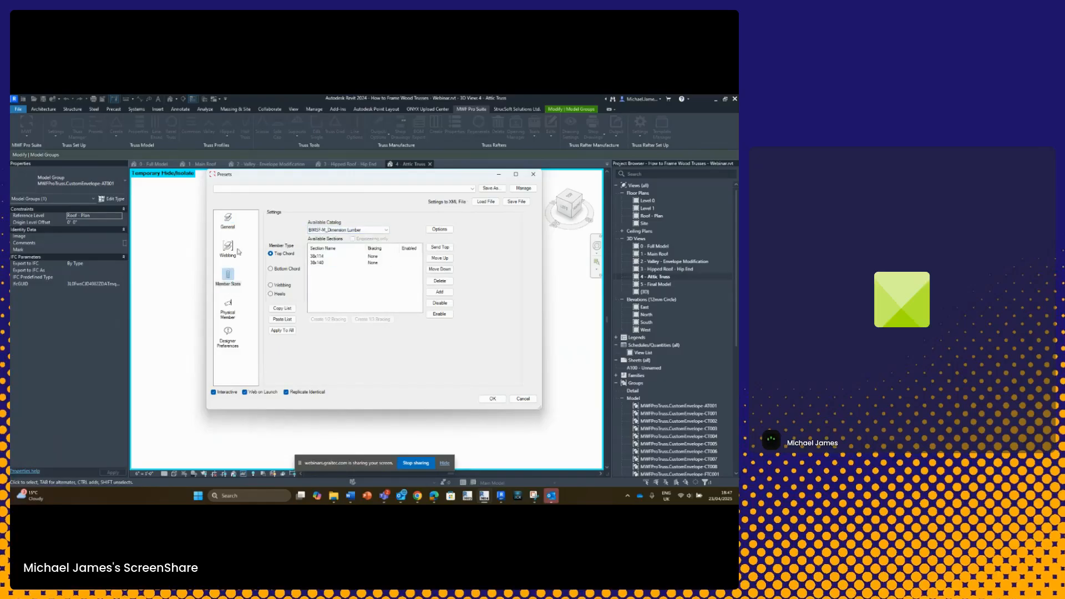
pyautogui.click(230, 221)
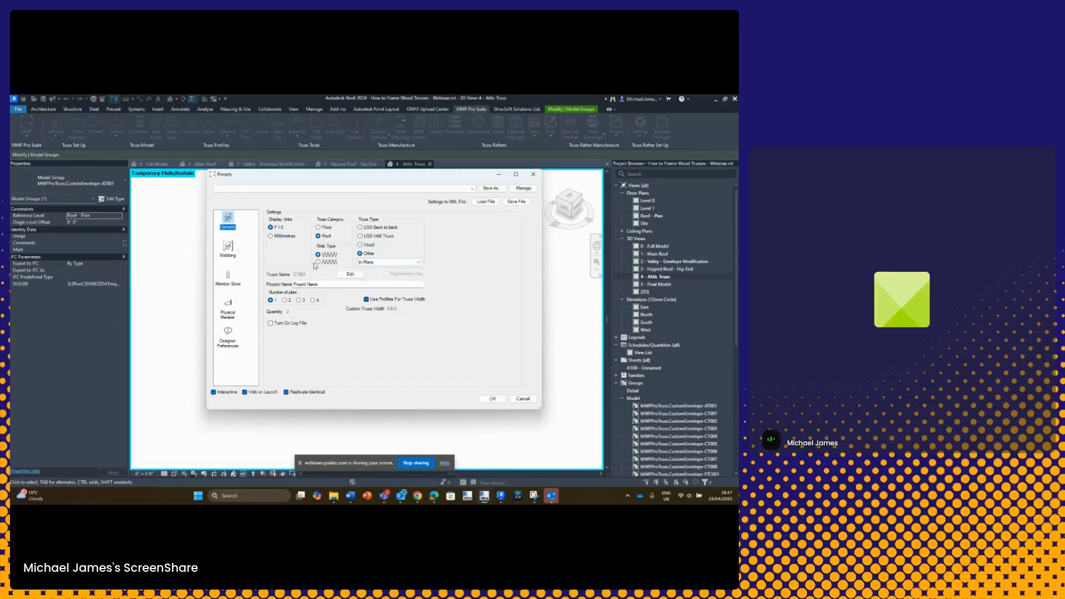
pyautogui.click(360, 245)
# Set the truss to two plies and review the webbing's diagonal orientation options, keeping In Tension (Default).
pyautogui.click(286, 302)
pyautogui.click(229, 248)
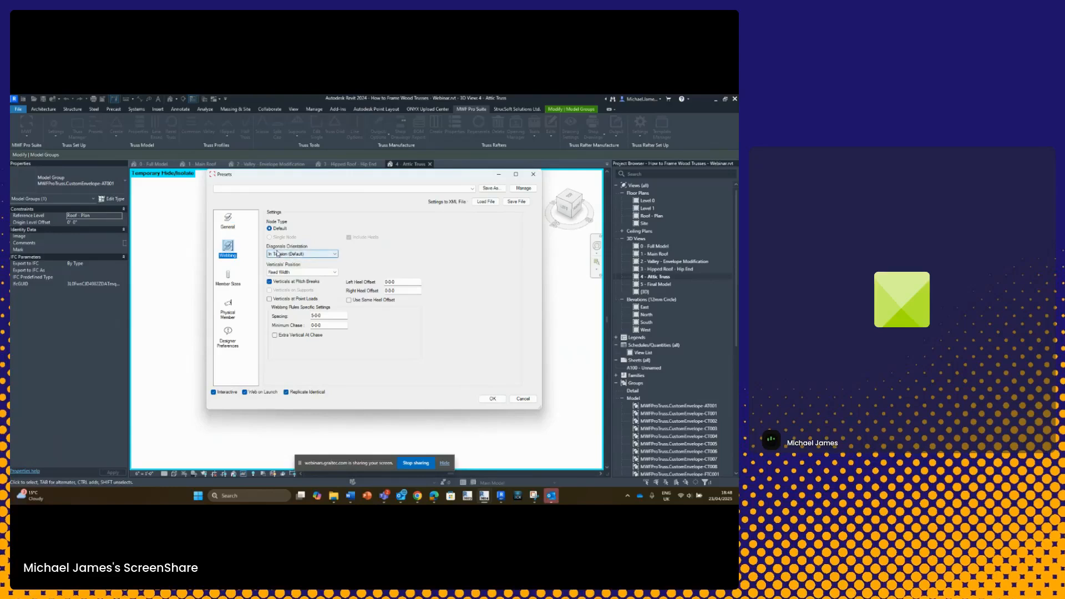
pyautogui.click(325, 255)
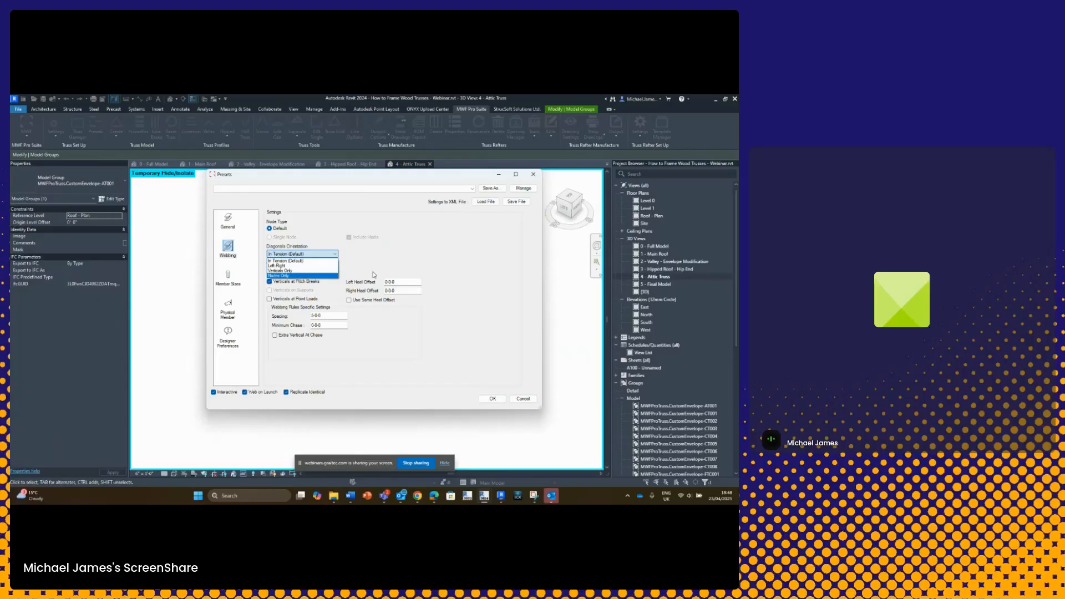
pyautogui.click(396, 270)
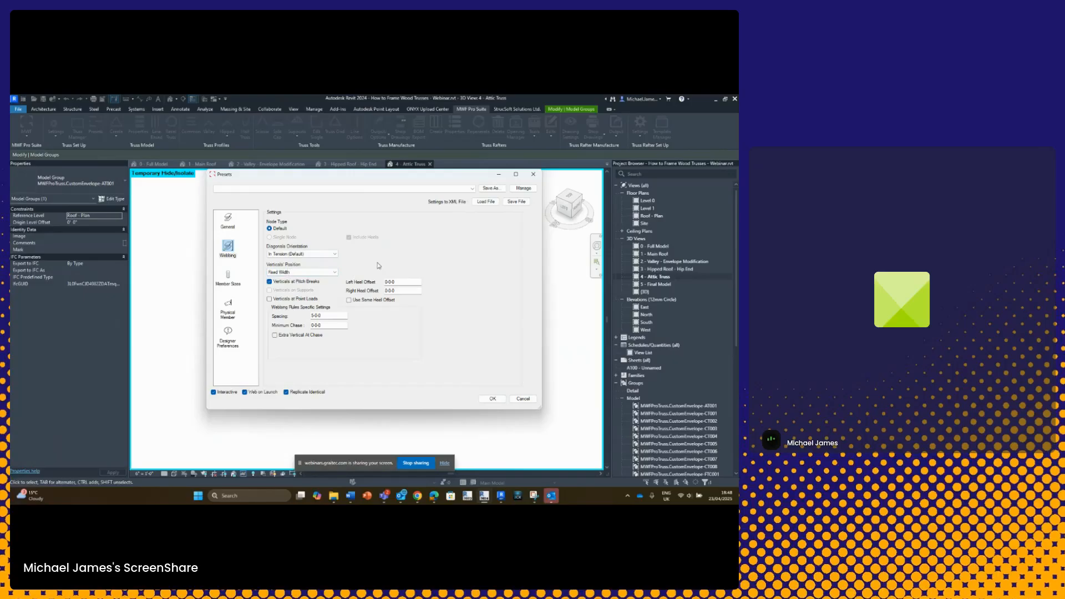
# Set the webbing verticals' position to Equal Intersection (Default).
pyautogui.click(335, 273)
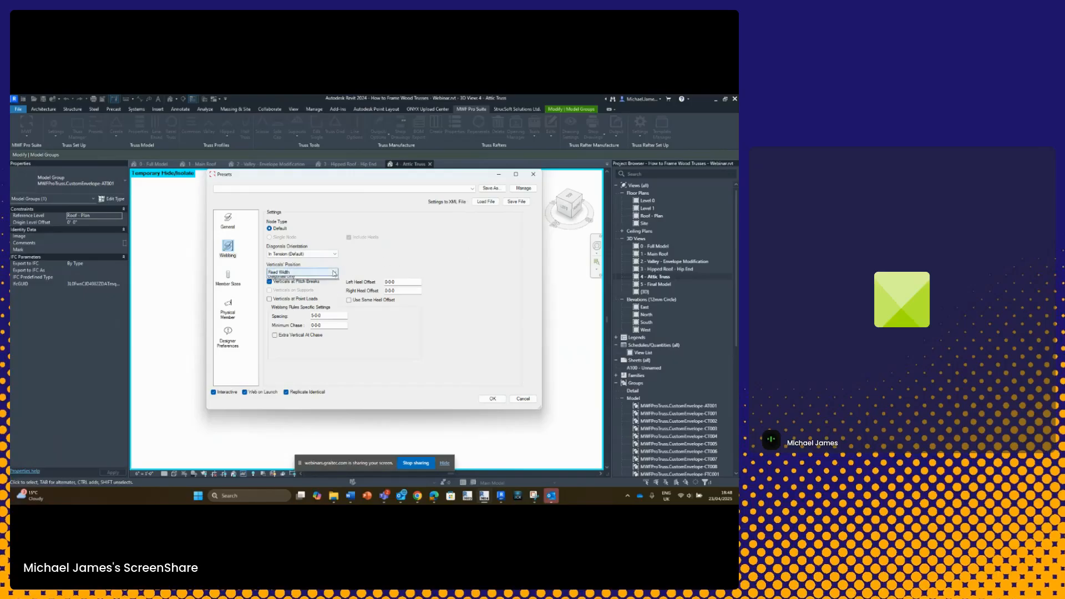
pyautogui.click(281, 280)
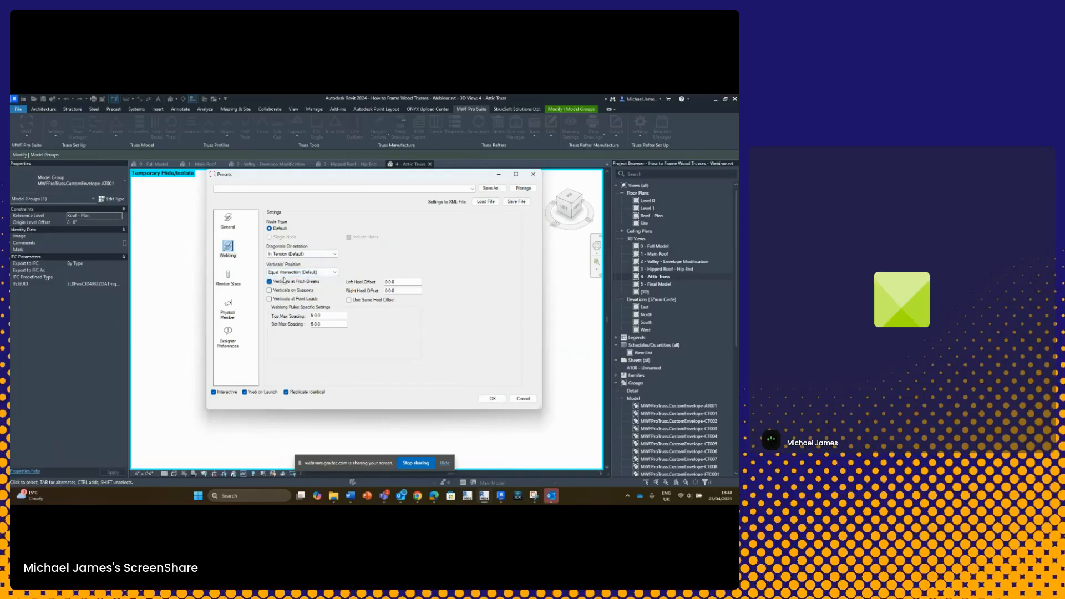
pyautogui.click(334, 273)
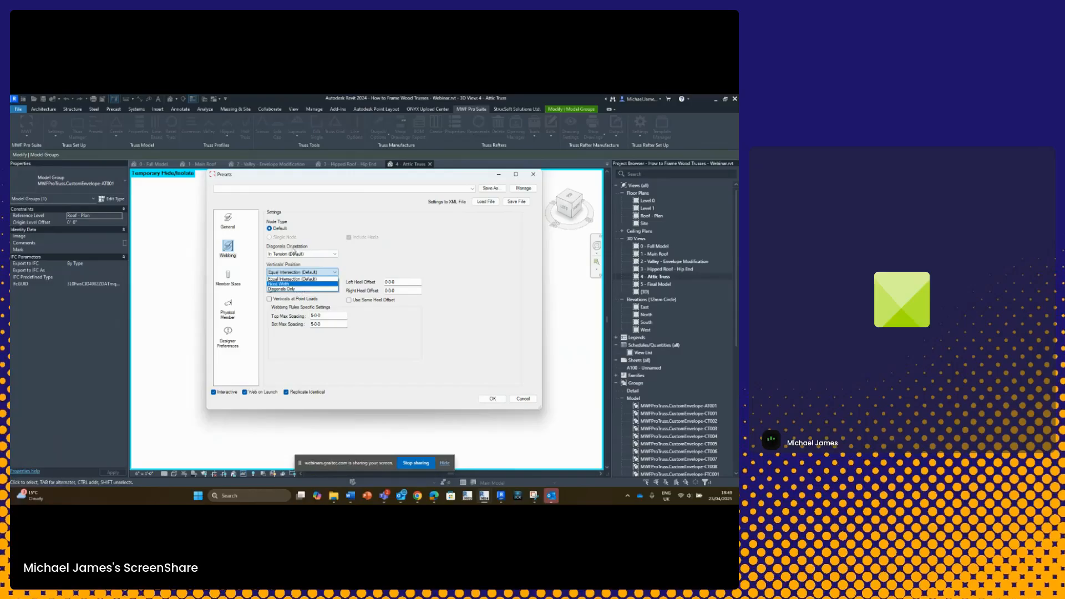
pyautogui.click(303, 279)
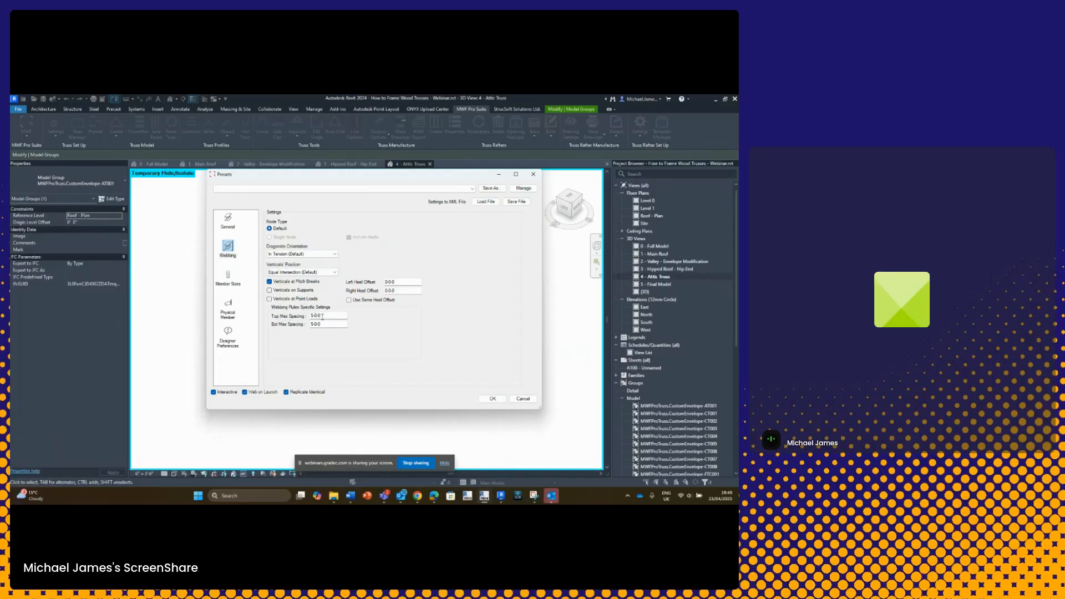
# Edit the webbing's maximum spacings, entering 3 feet for the top chord.
pyautogui.click(313, 316)
pyautogui.press('BackSpace')
pyautogui.write('3')
pyautogui.doubleClick(312, 324)
# Switch the top chord's member size catalog to BIMSF-Dimension Lumber.
pyautogui.click(228, 282)
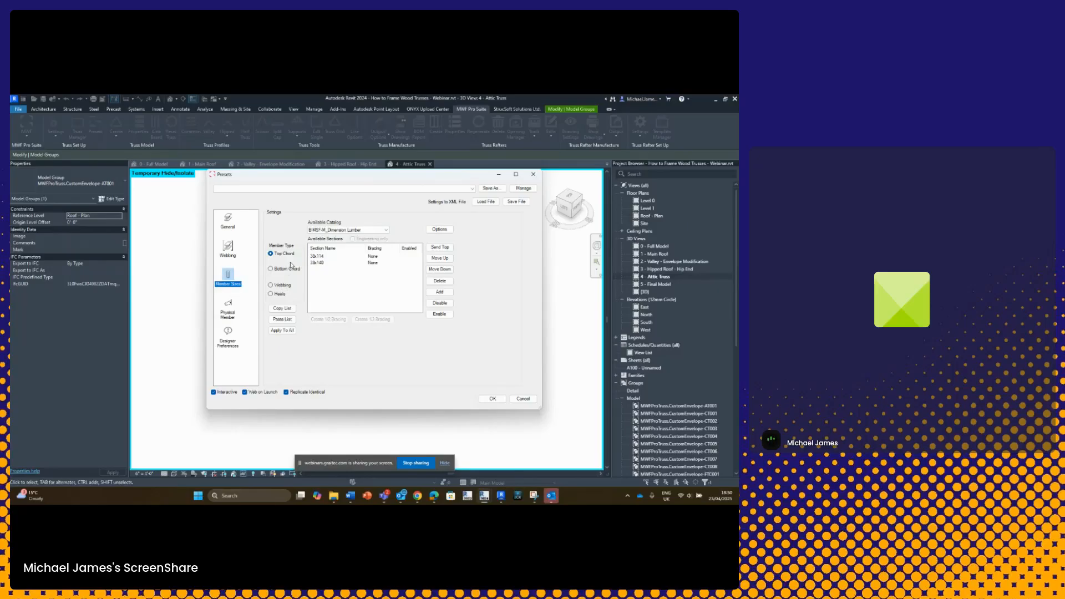
pyautogui.click(291, 267)
pyautogui.click(284, 253)
pyautogui.click(386, 232)
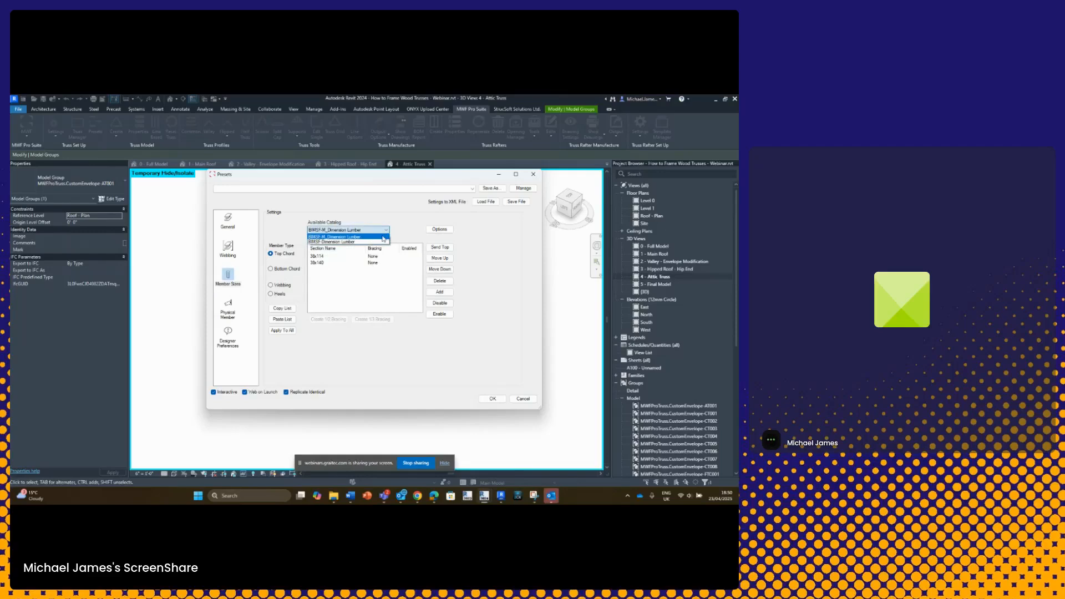
pyautogui.click(346, 242)
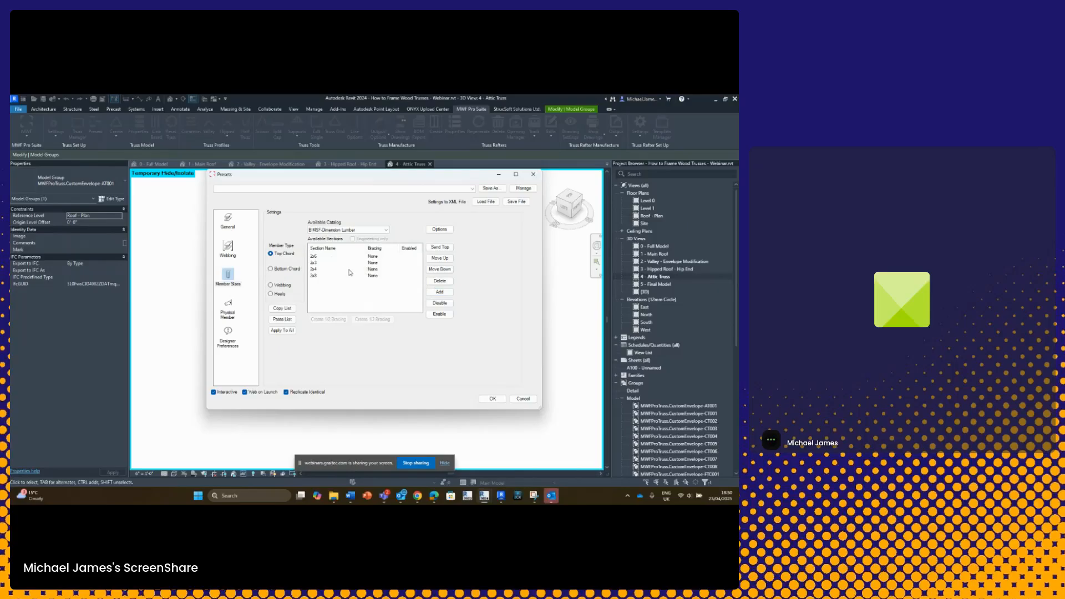
# Remove the 2x3 section from the top chord's pick list and close the catalog selection.
pyautogui.click(446, 292)
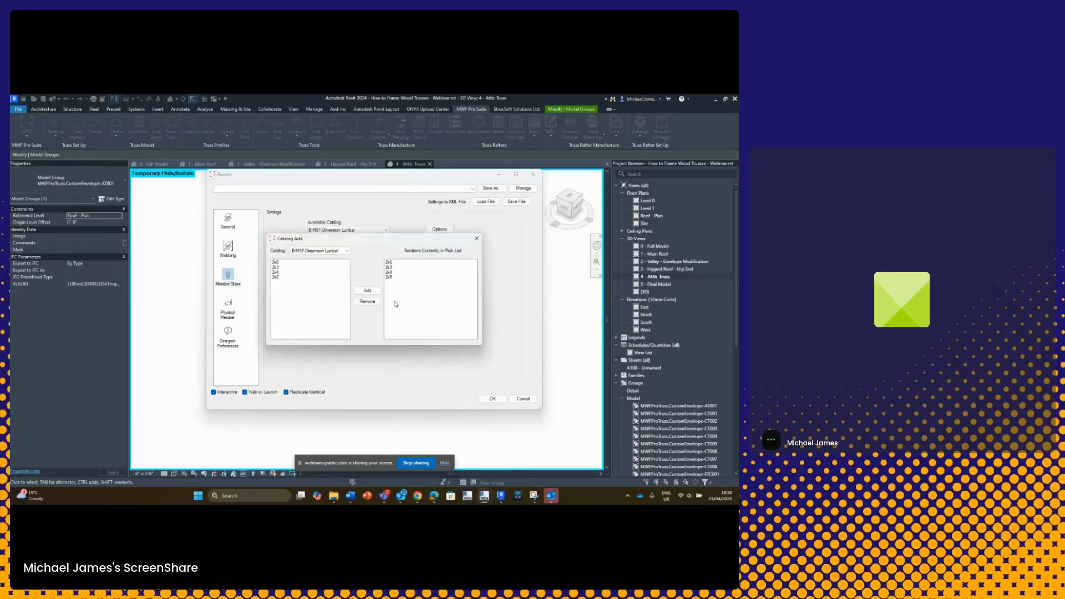
pyautogui.click(391, 267)
pyautogui.click(396, 263)
pyautogui.click(396, 268)
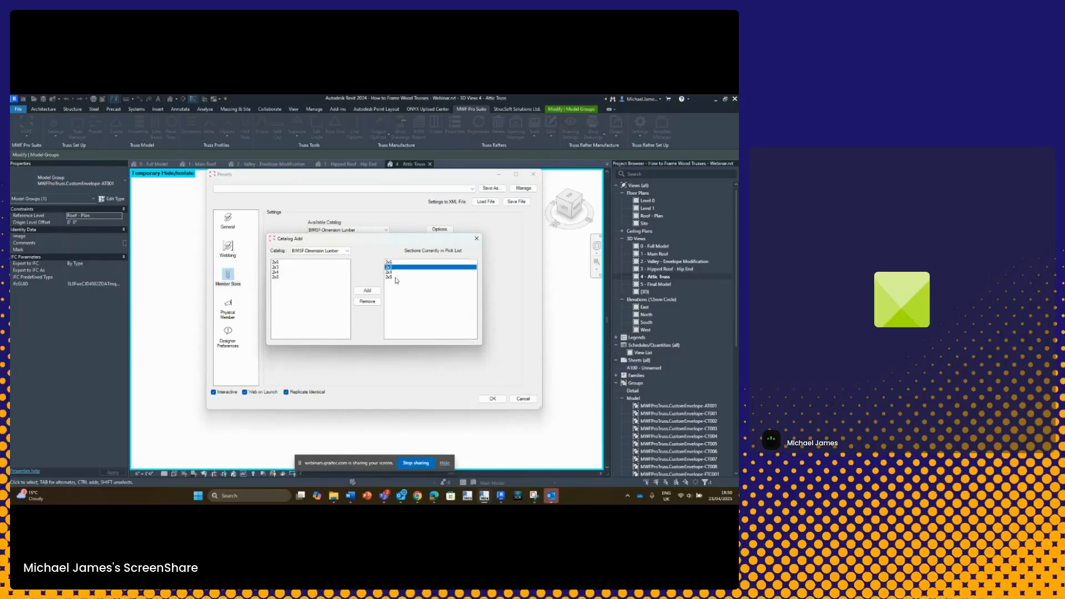
pyautogui.click(367, 301)
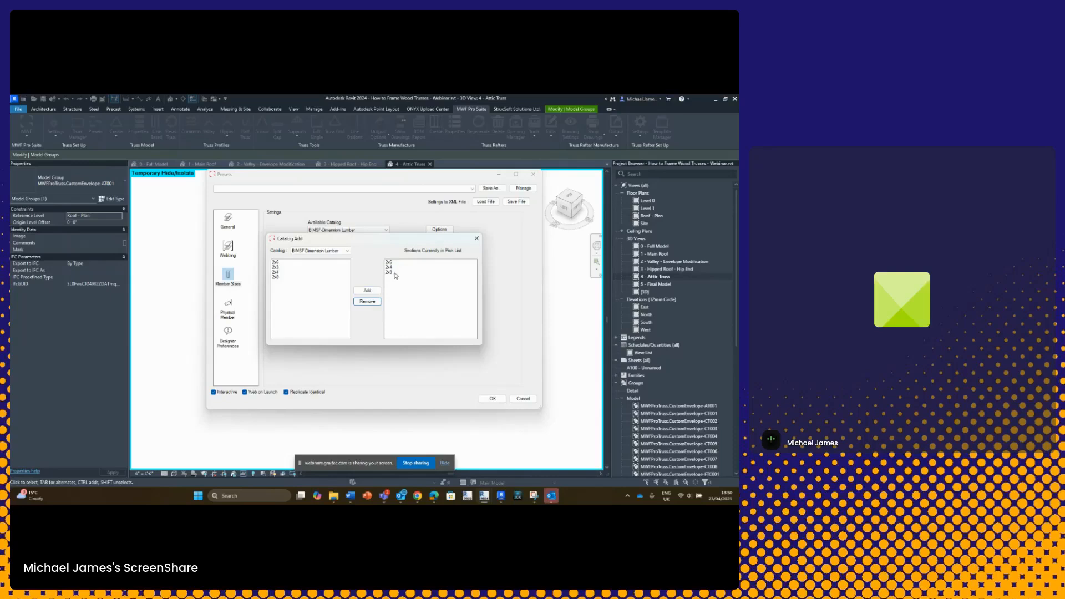
pyautogui.click(394, 267)
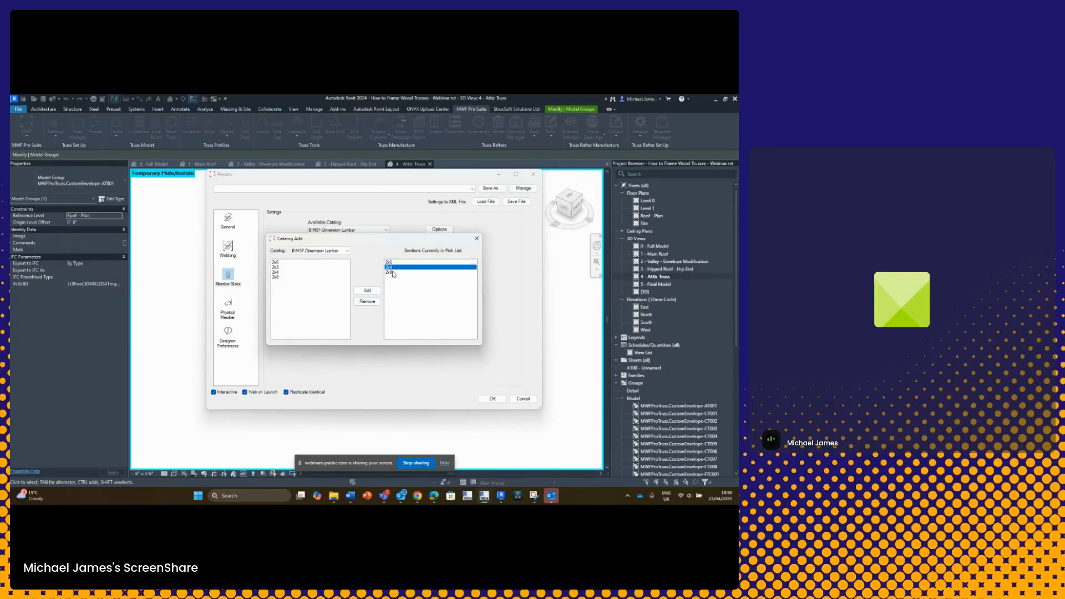
pyautogui.click(397, 264)
pyautogui.click(394, 268)
pyautogui.click(395, 263)
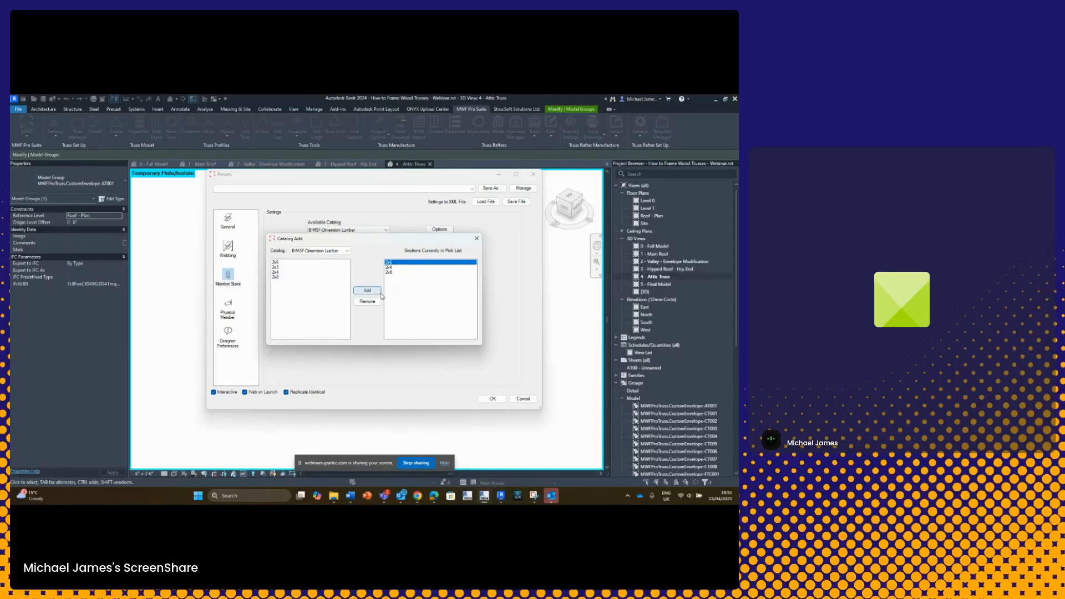
pyautogui.click(476, 238)
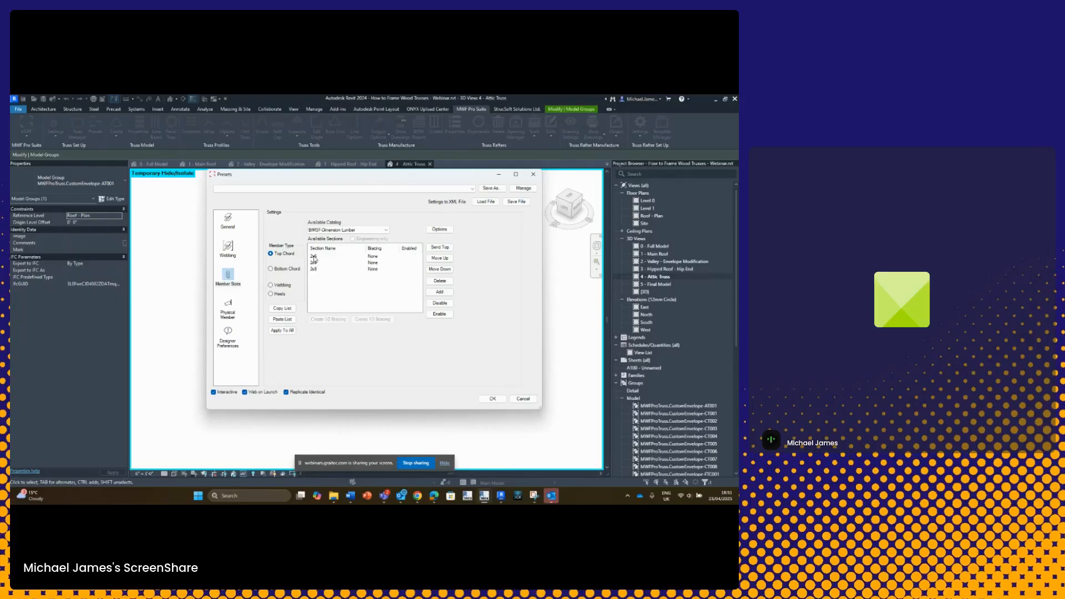
# Send the 2x8 section to the top of the top chord's available sections.
pyautogui.click(314, 263)
pyautogui.click(314, 256)
pyautogui.click(315, 269)
pyautogui.click(443, 248)
pyautogui.click(314, 262)
# Copy the top chord's section list to the bottom chord and check the lists of all four member types.
pyautogui.click(270, 269)
pyautogui.click(271, 253)
pyautogui.click(282, 308)
pyautogui.click(271, 269)
pyautogui.click(282, 320)
pyautogui.click(271, 254)
pyautogui.click(283, 269)
pyautogui.click(275, 286)
pyautogui.click(279, 293)
# Set the physical members' chord pitch break to Lapped and chord end cut to Out, and enable Extra Length If Not Square.
pyautogui.click(229, 308)
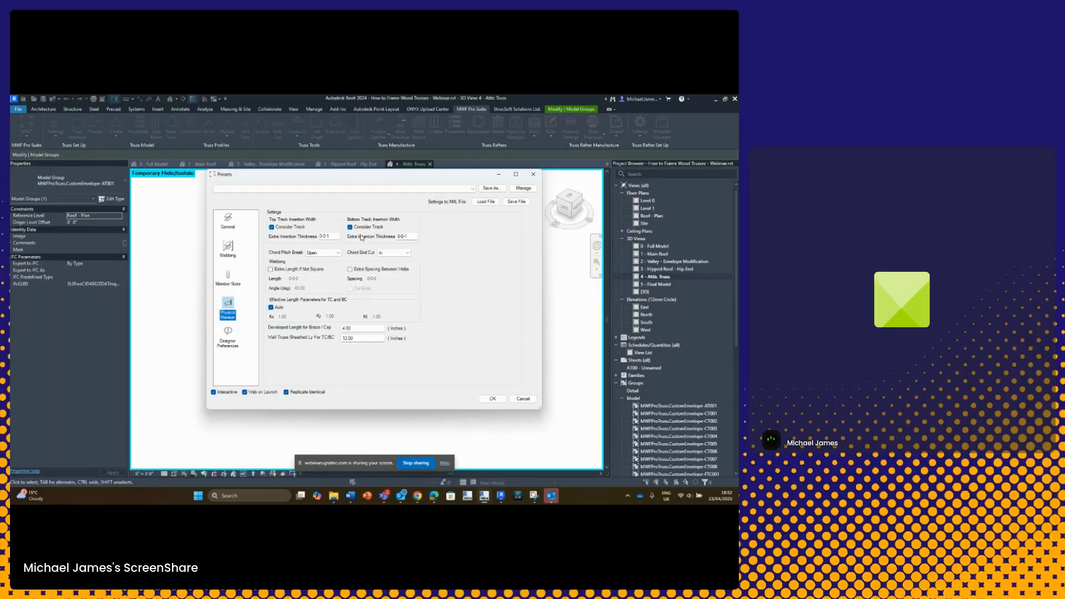
pyautogui.click(338, 253)
pyautogui.click(331, 266)
pyautogui.click(407, 258)
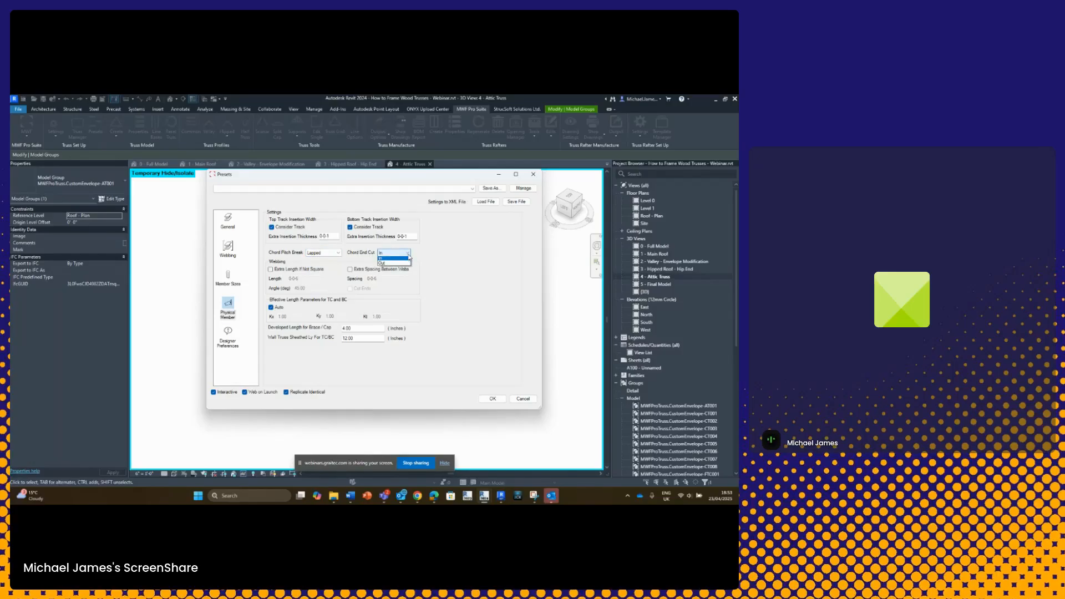
pyautogui.click(385, 265)
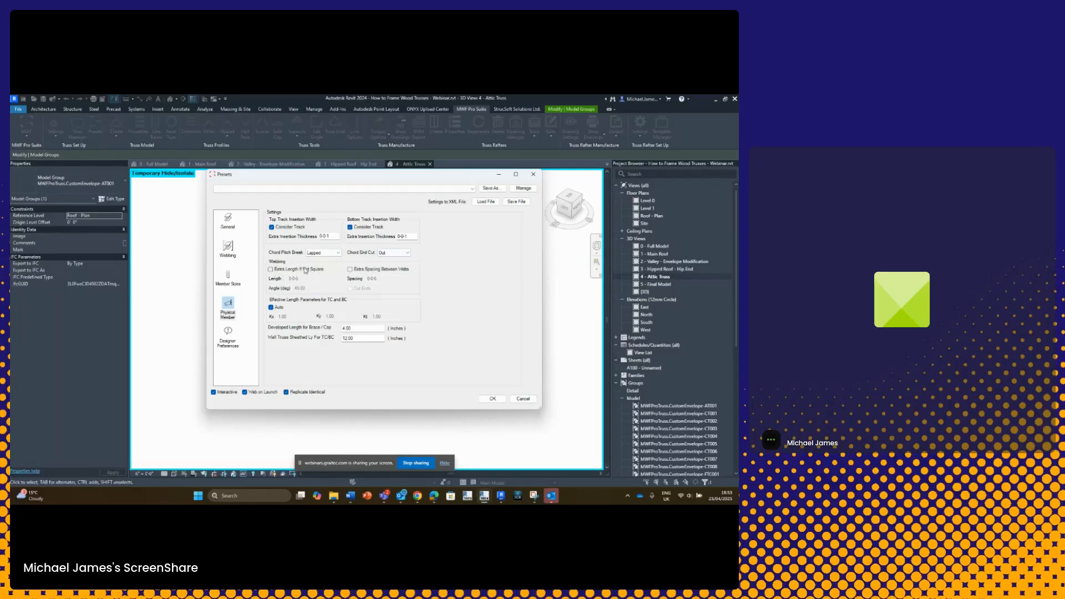
pyautogui.click(271, 270)
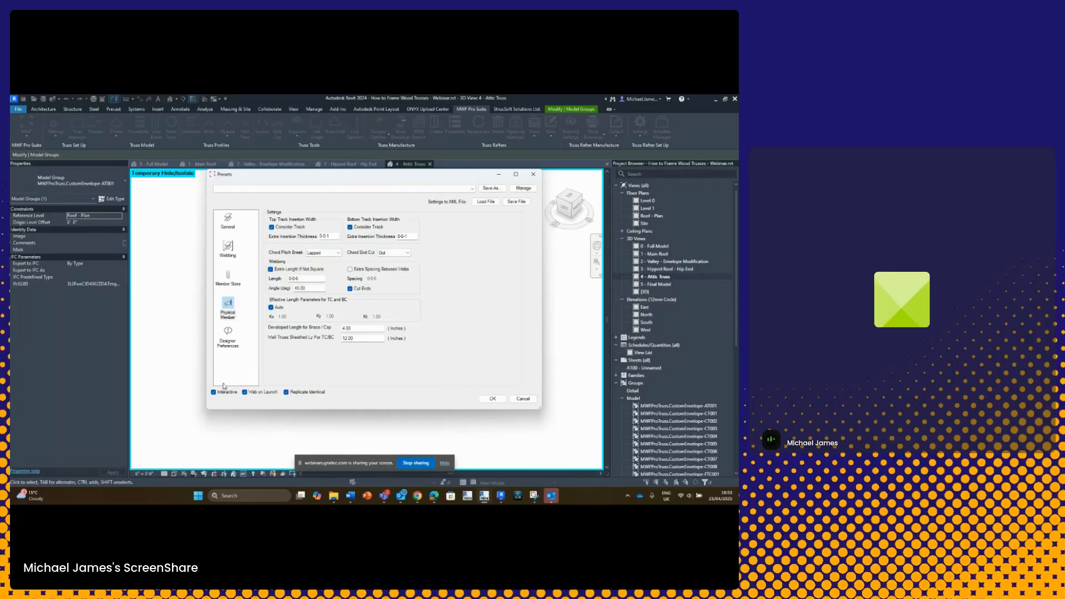
# Review the designer preferences and save the truss presets under the settings name ATTIC TRUSS.
pyautogui.click(228, 341)
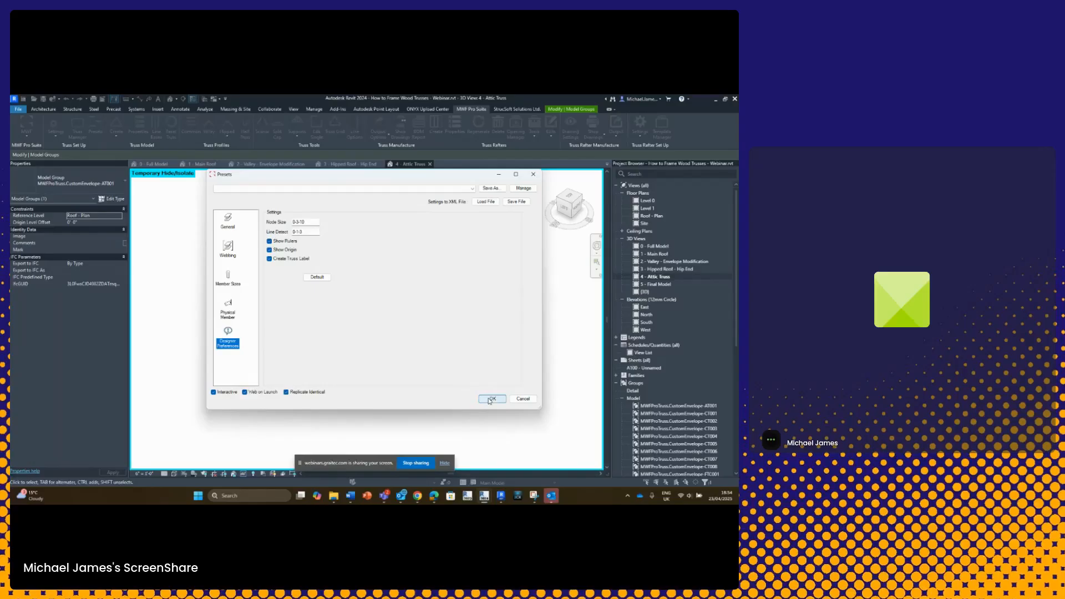
pyautogui.click(490, 190)
pyautogui.click(382, 288)
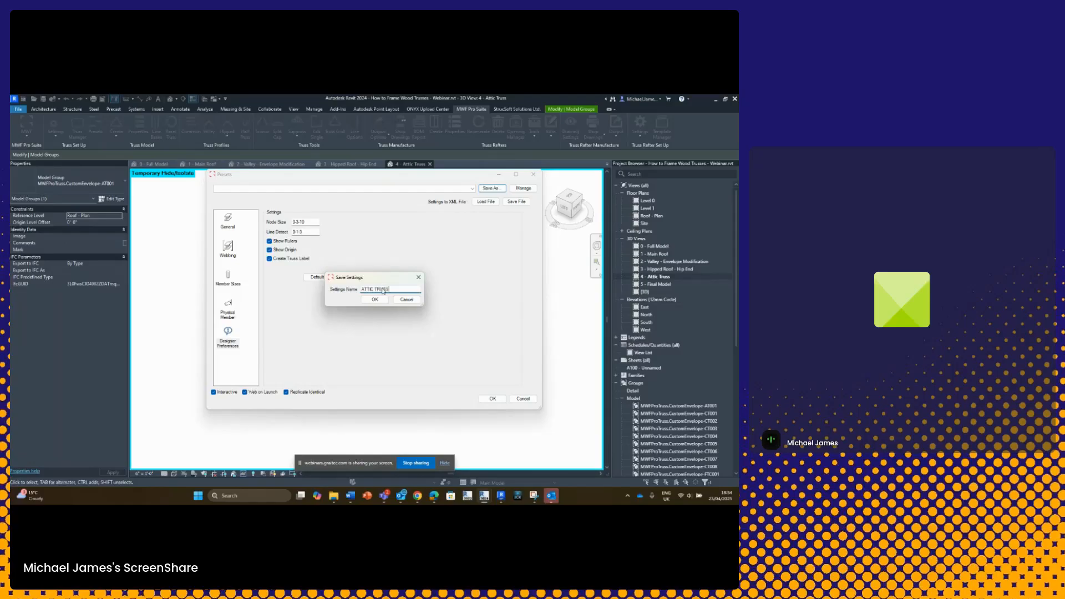
pyautogui.click(381, 300)
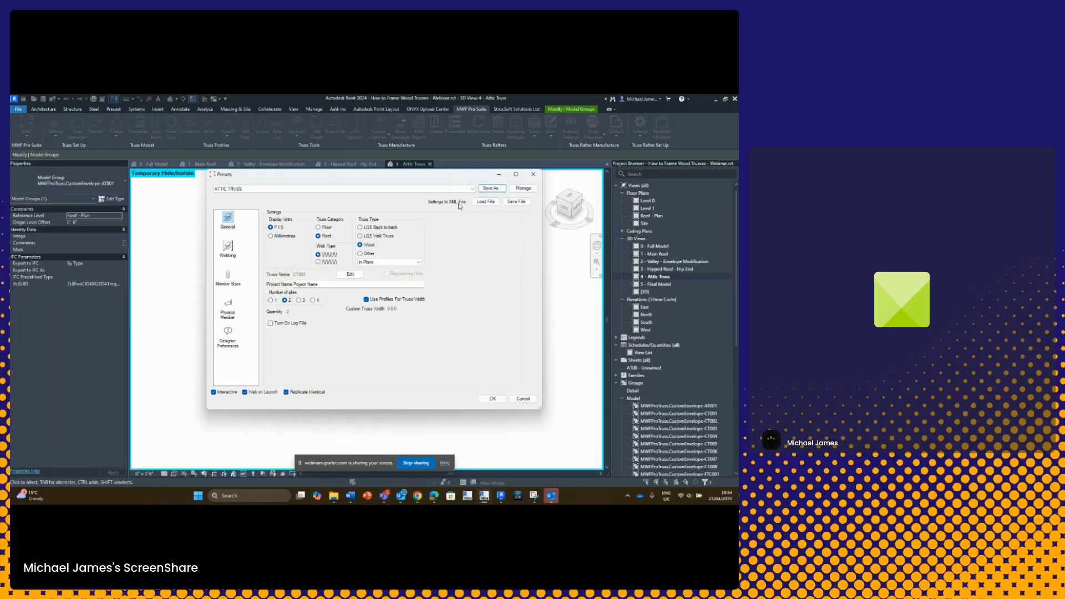
# Try to generate the physical trusses from the webbed layout in Truss Designer, auto-renaming the truss tag, and cancel the creation.
pyautogui.click(481, 399)
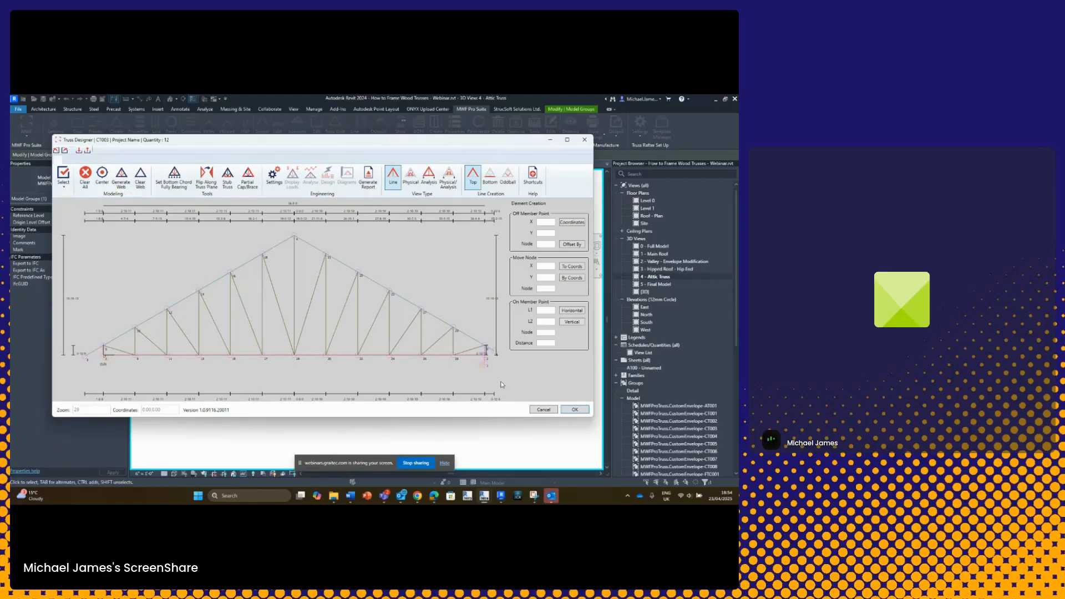
pyautogui.click(574, 409)
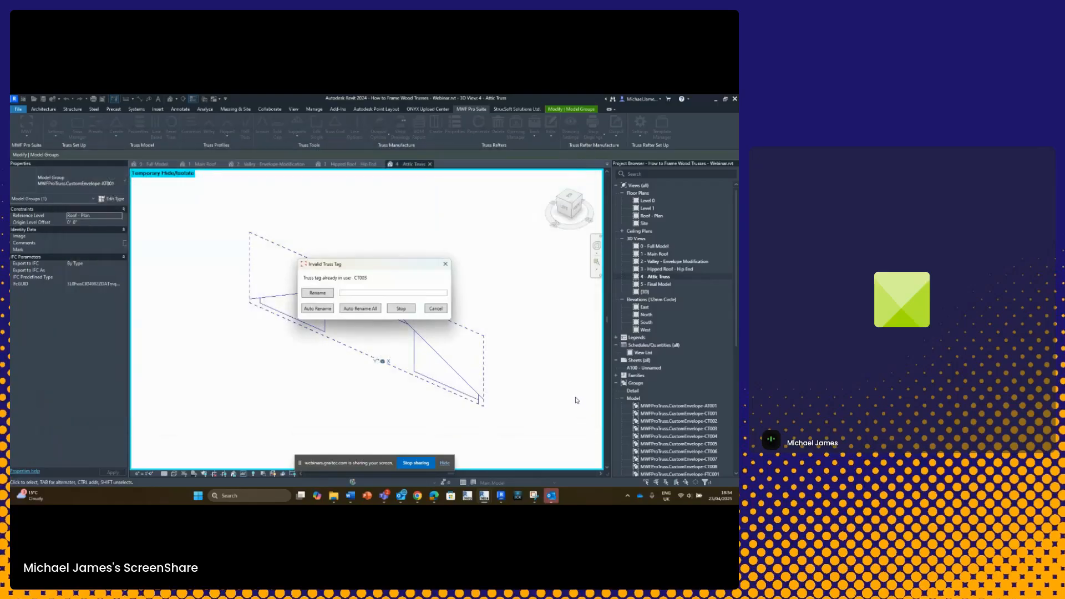
pyautogui.click(328, 308)
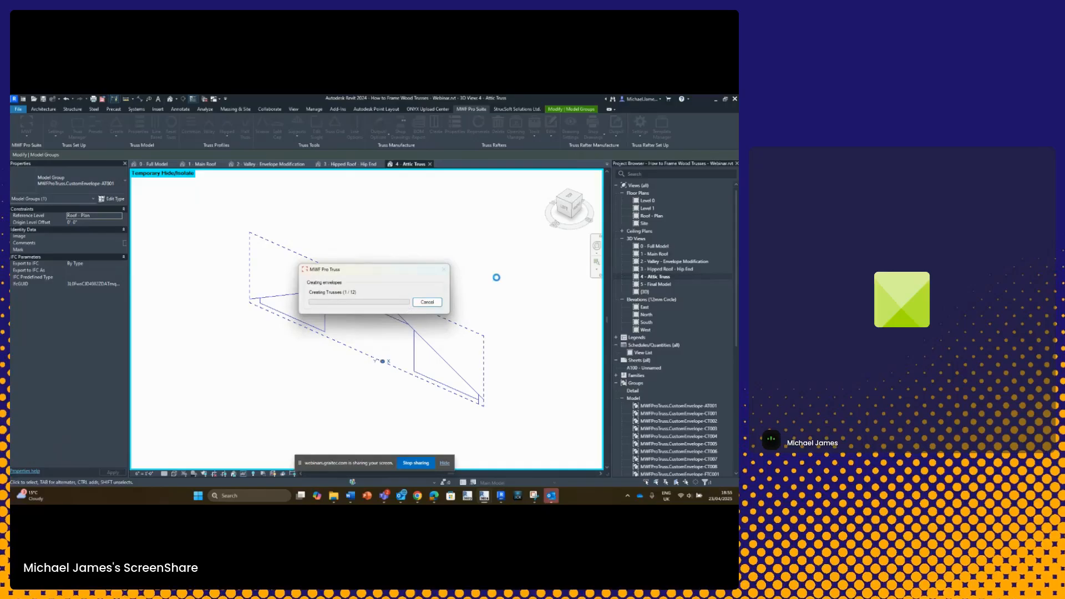
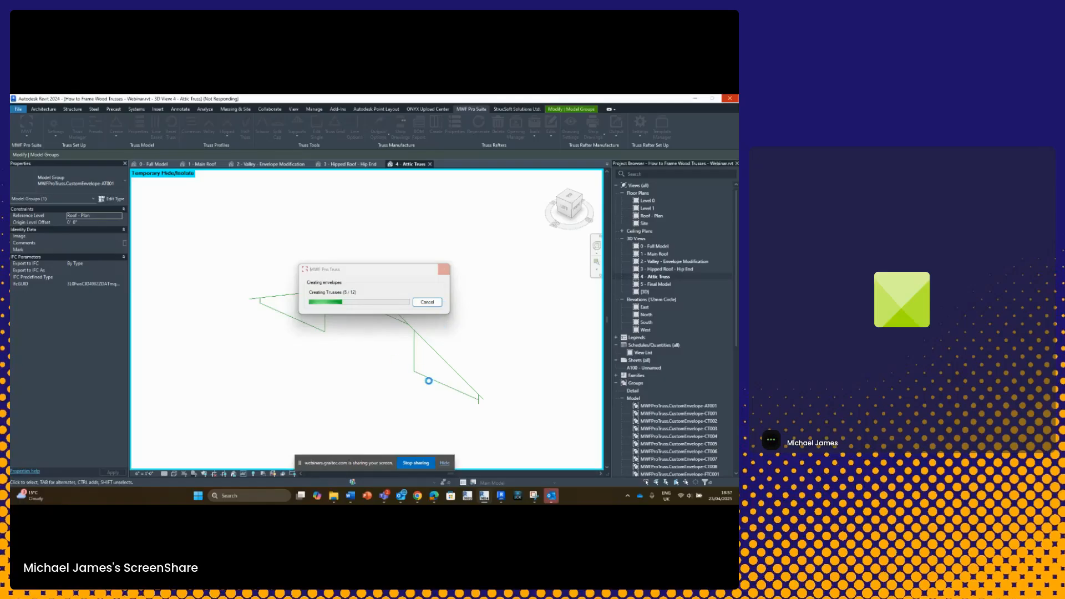
pyautogui.click(431, 302)
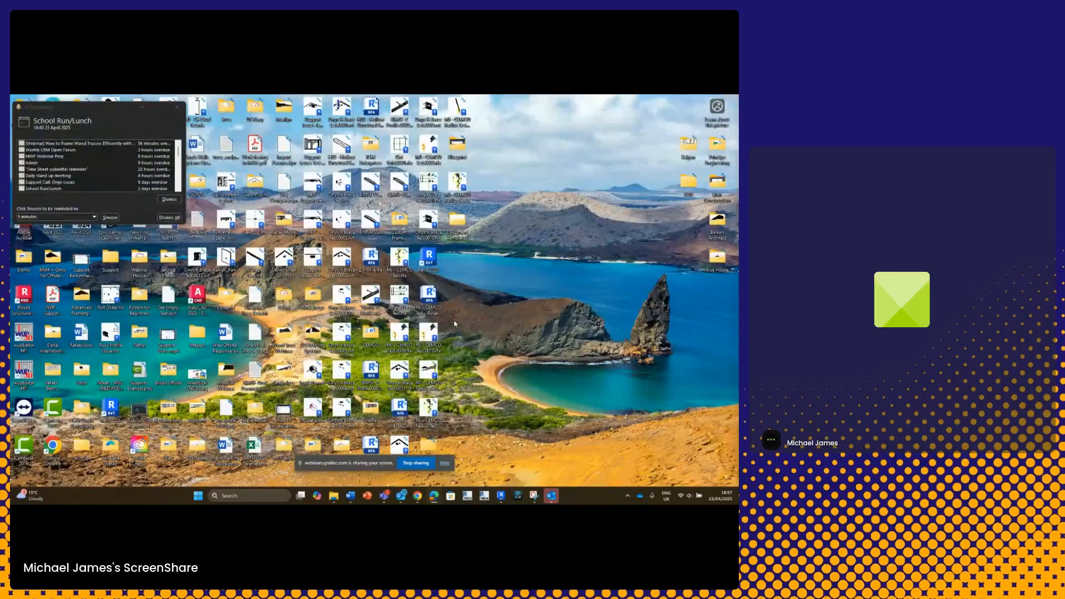
# Return to Revit, dismiss the Onyx Upload Center update, and reopen the recent How to Frame Wood Trusses webinar model.
pyautogui.click(484, 497)
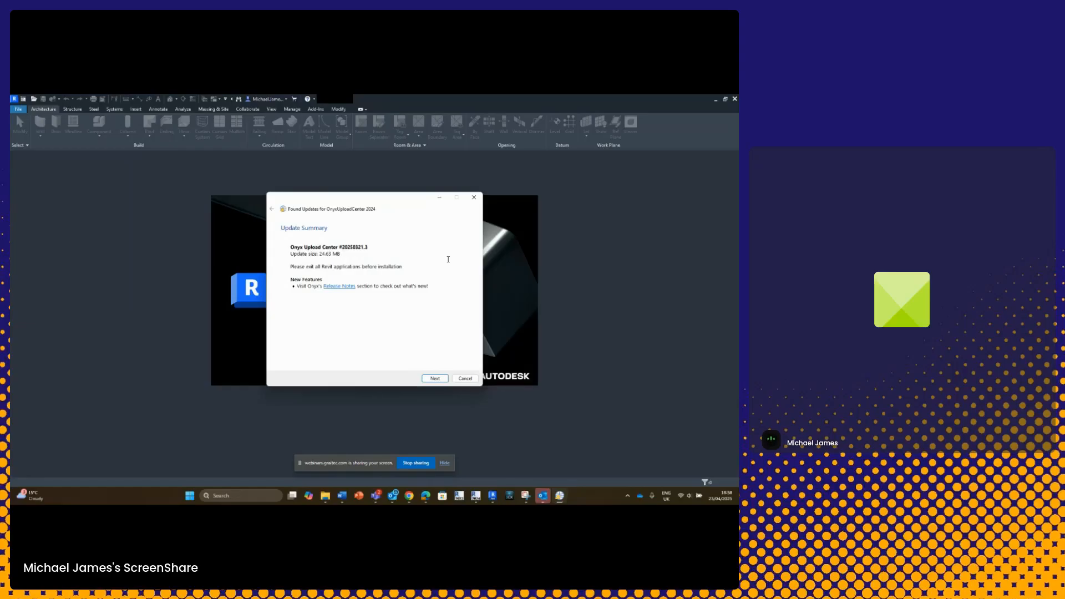
pyautogui.click(474, 197)
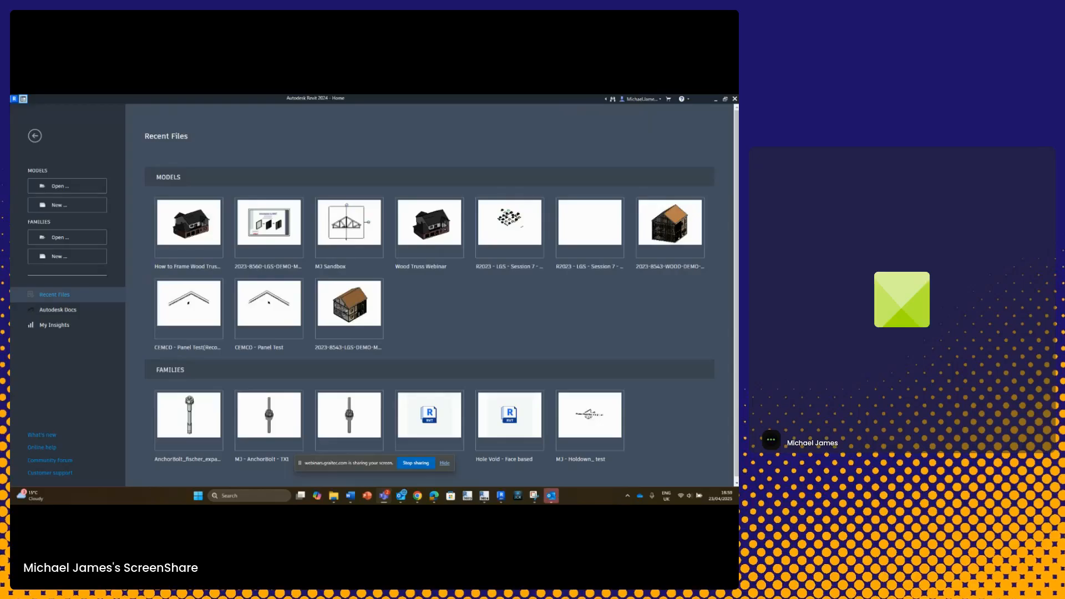
pyautogui.click(175, 244)
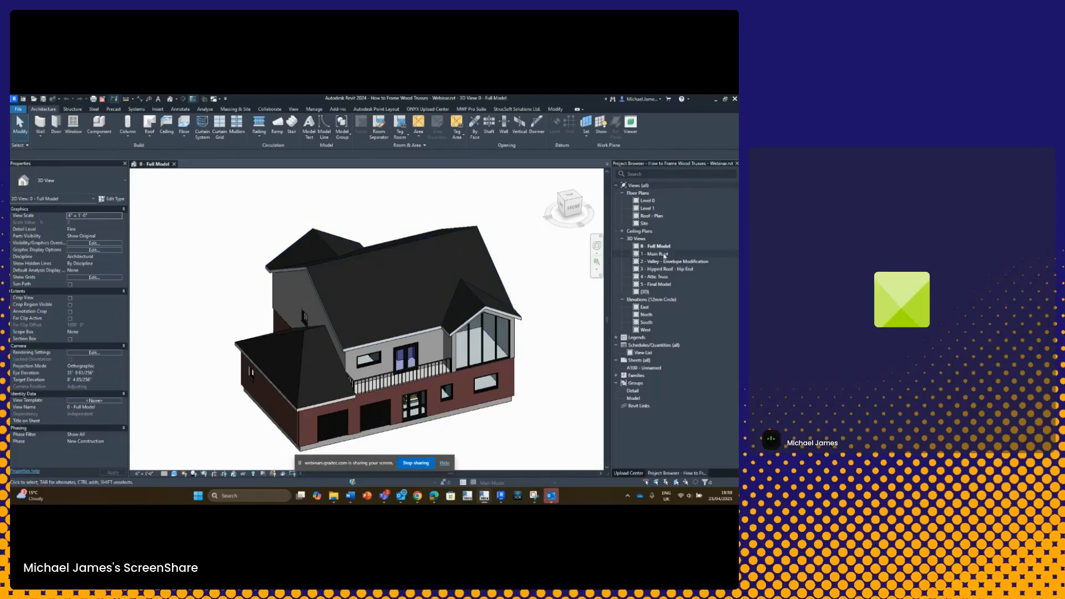
# Open the 4 - Attic Truss 3D view and orbit it to an angled view of the roof.
pyautogui.doubleClick(660, 277)
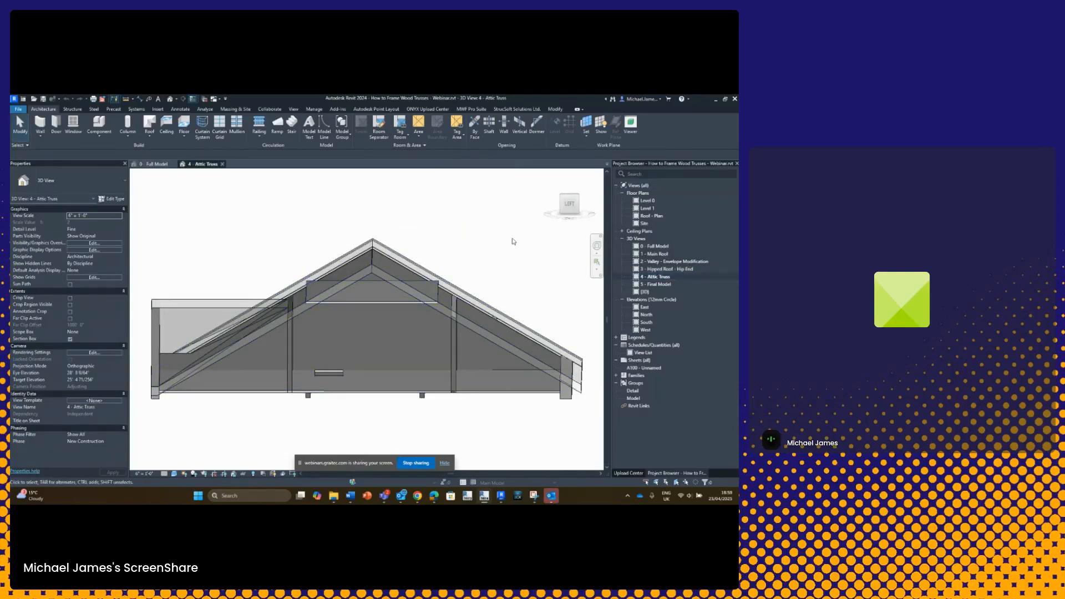
pyautogui.click(568, 208)
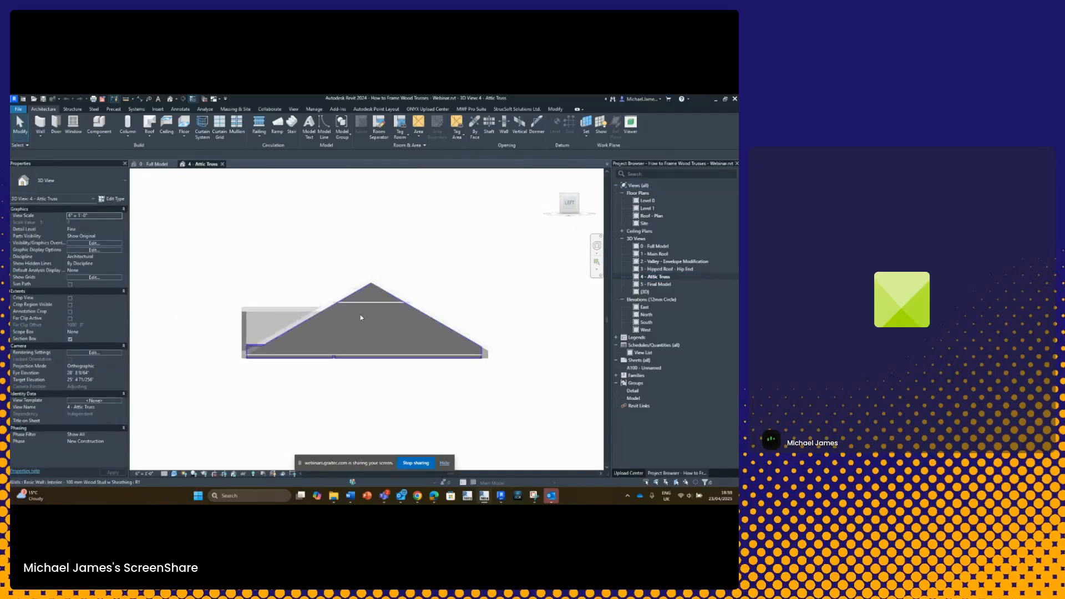
pyautogui.keyDown('shift'); pyautogui.moveTo(350, 317); pyautogui.dragTo(386, 313, button='middle'); pyautogui.keyUp('shift')
# Select the pitched roof in the attic truss view and switch MWF to the truss module.
pyautogui.click(386, 313)
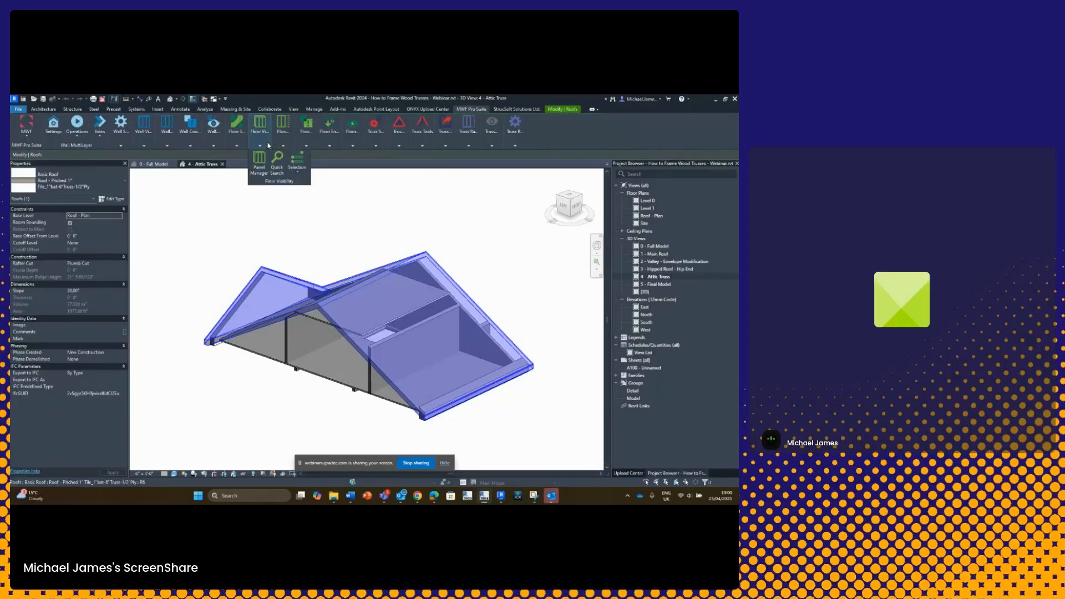
pyautogui.click(26, 128)
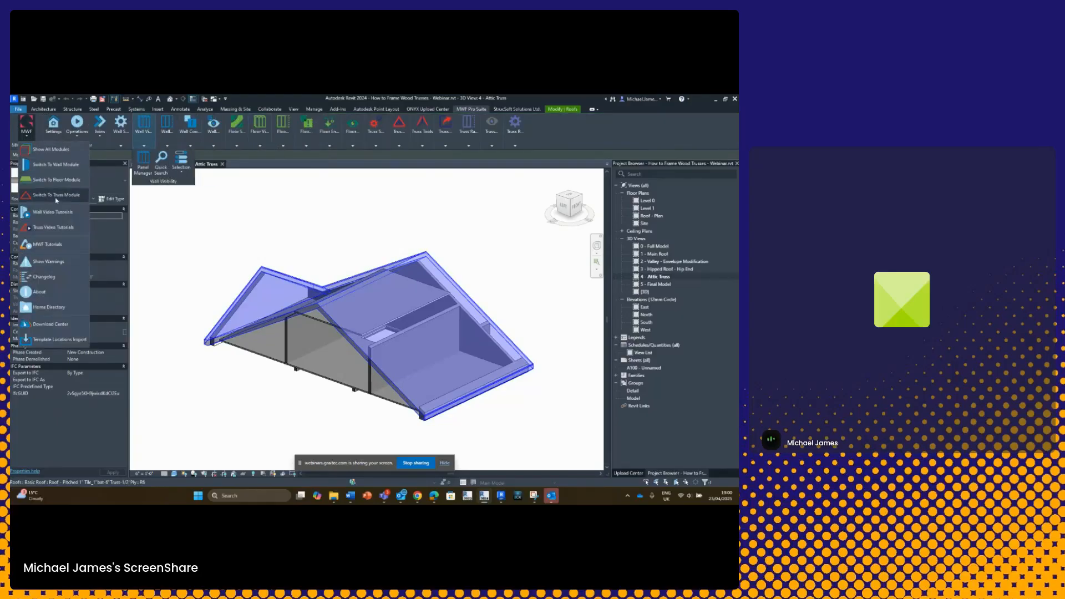
pyautogui.click(56, 197)
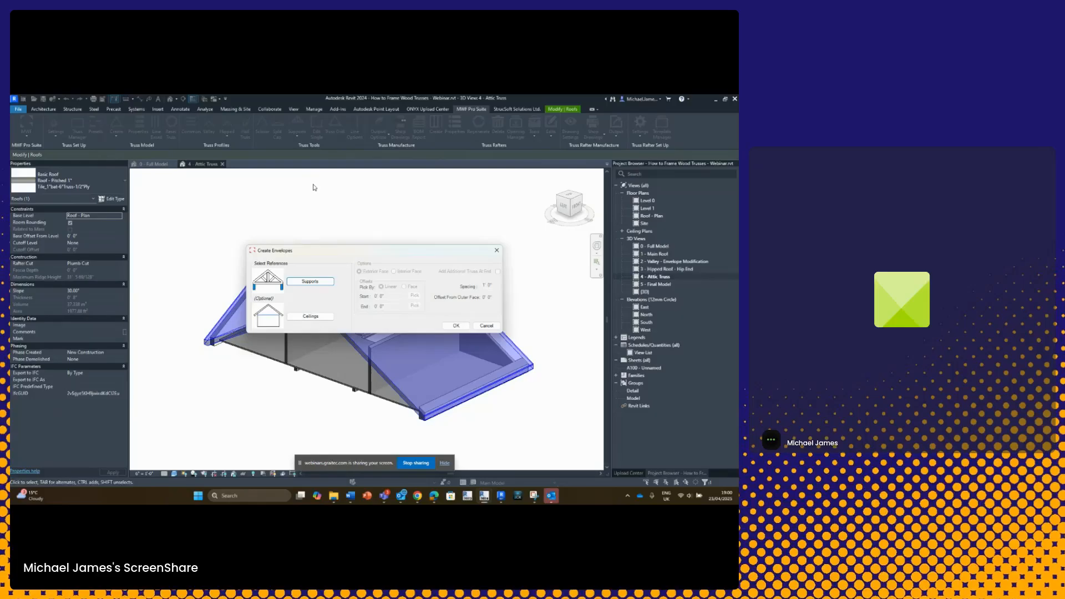
pyautogui.click(321, 283)
pyautogui.keyDown('shift'); pyautogui.moveTo(530, 341); pyautogui.dragTo(511, 366, button='middle'); pyautogui.keyUp('shift')
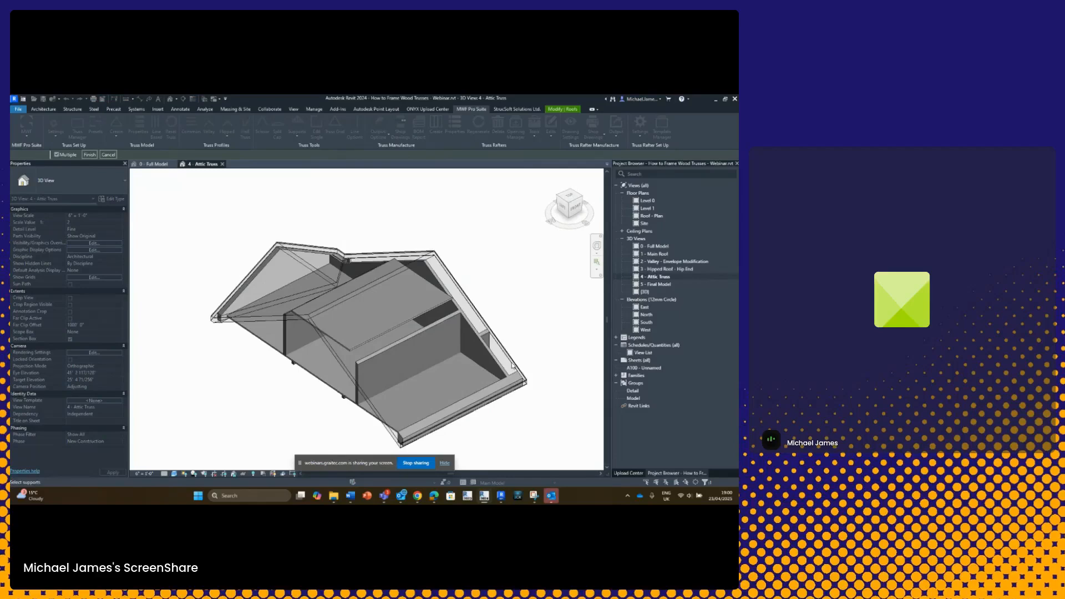
pyautogui.click(513, 366)
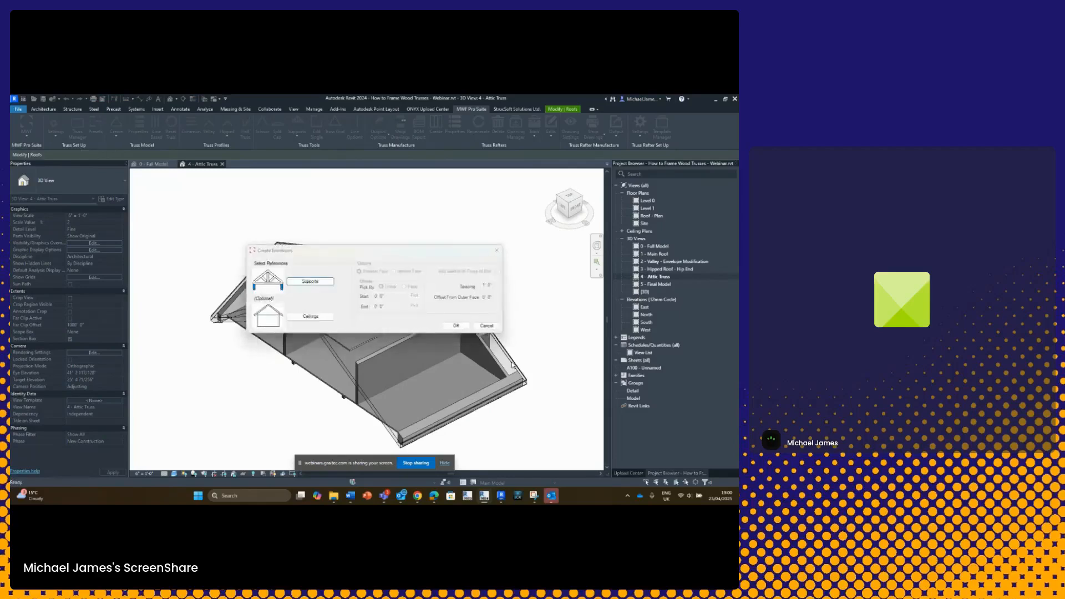
# In the 1 - Main Roof view, start truss envelopes on the roof with its eave walls as supports, using Structural Layer and Far alignment.
pyautogui.doubleClick(668, 255)
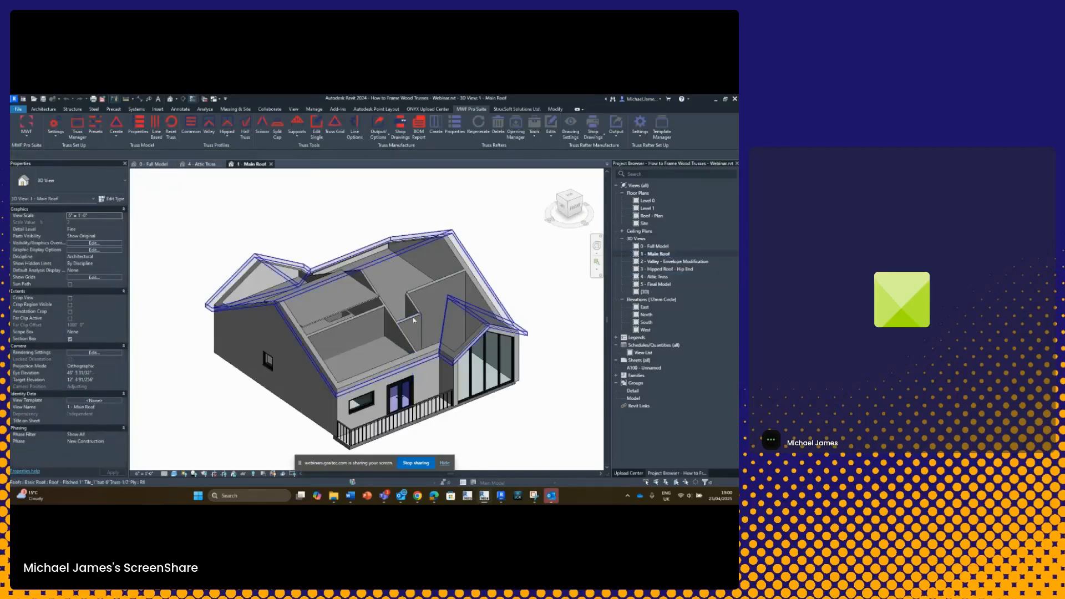
pyautogui.click(376, 260)
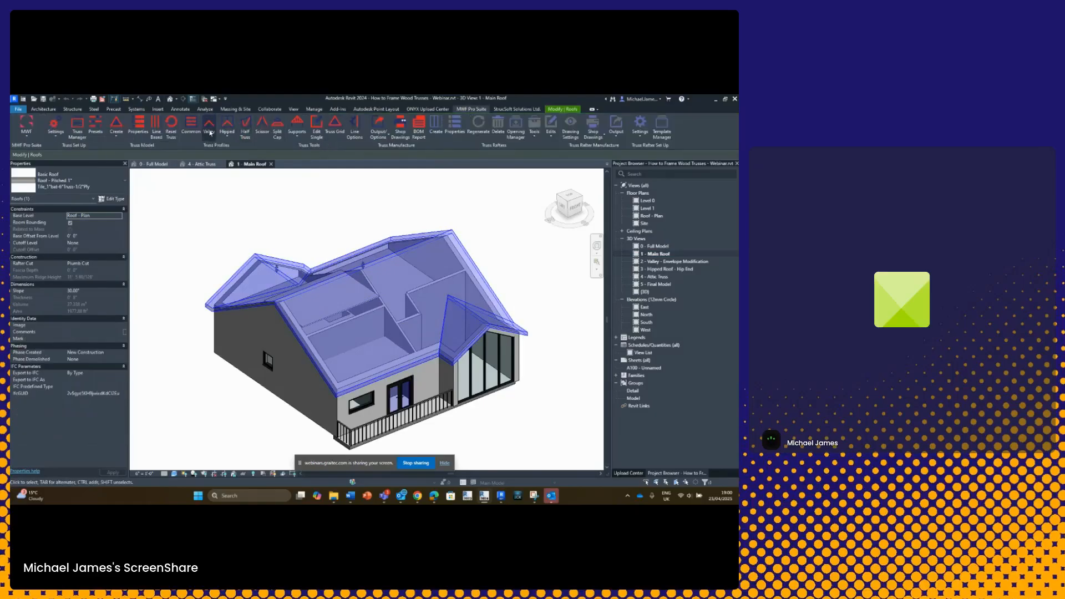
pyautogui.click(116, 125)
pyautogui.click(310, 281)
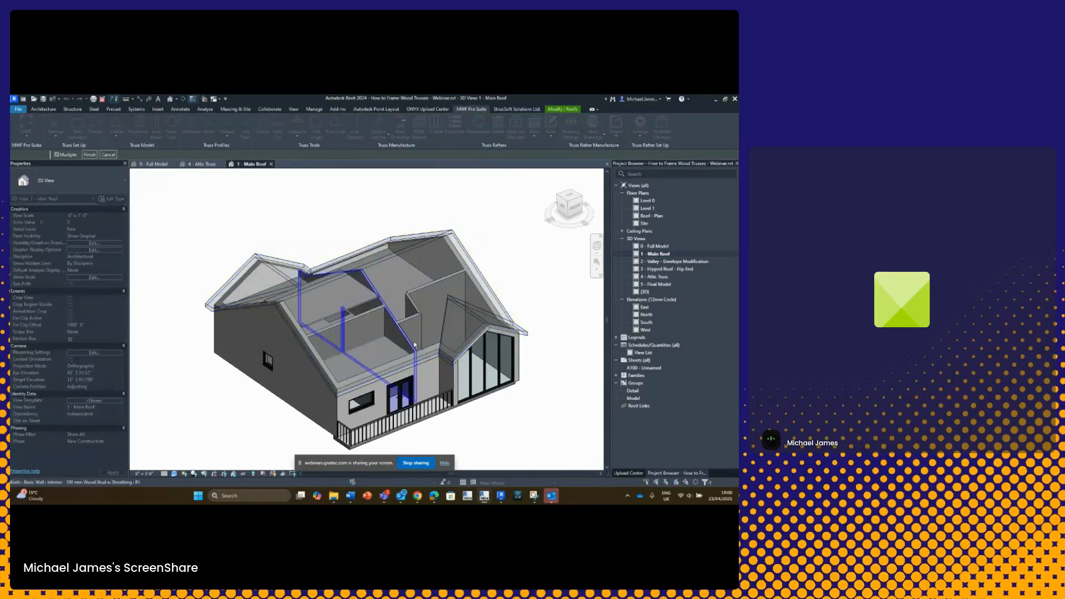
pyautogui.keyDown('shift'); pyautogui.moveTo(372, 349); pyautogui.dragTo(264, 335, button='middle'); pyautogui.keyUp('shift')
pyautogui.click(265, 335)
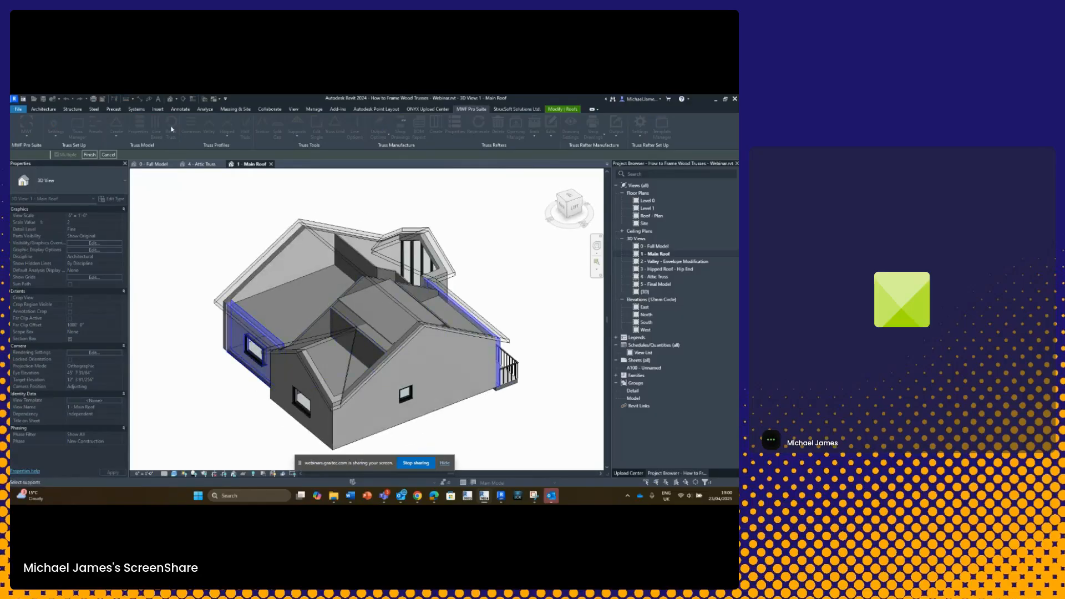
pyautogui.click(90, 155)
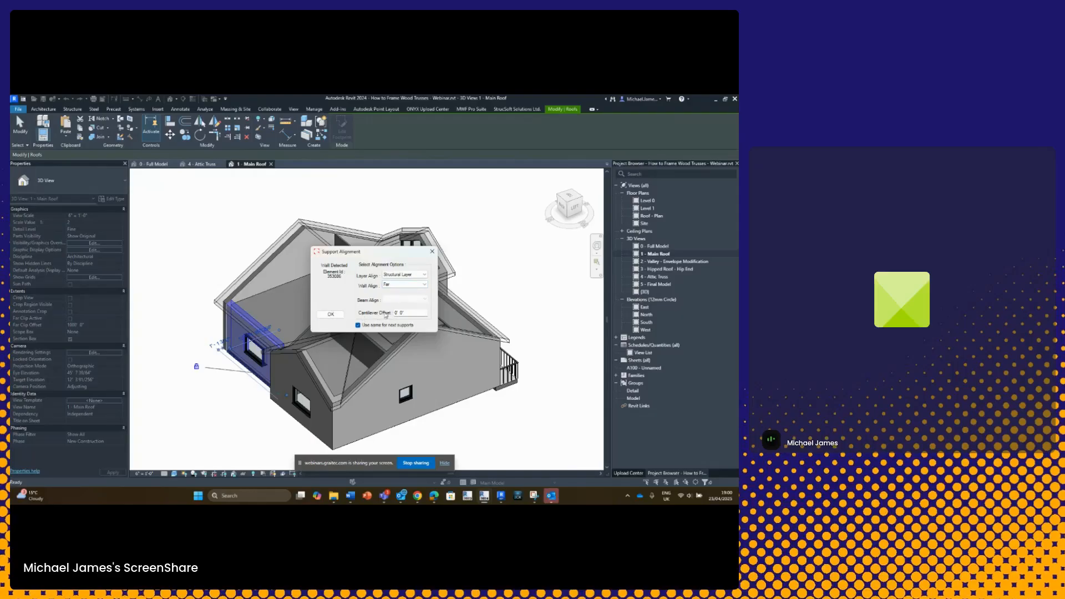
pyautogui.click(331, 314)
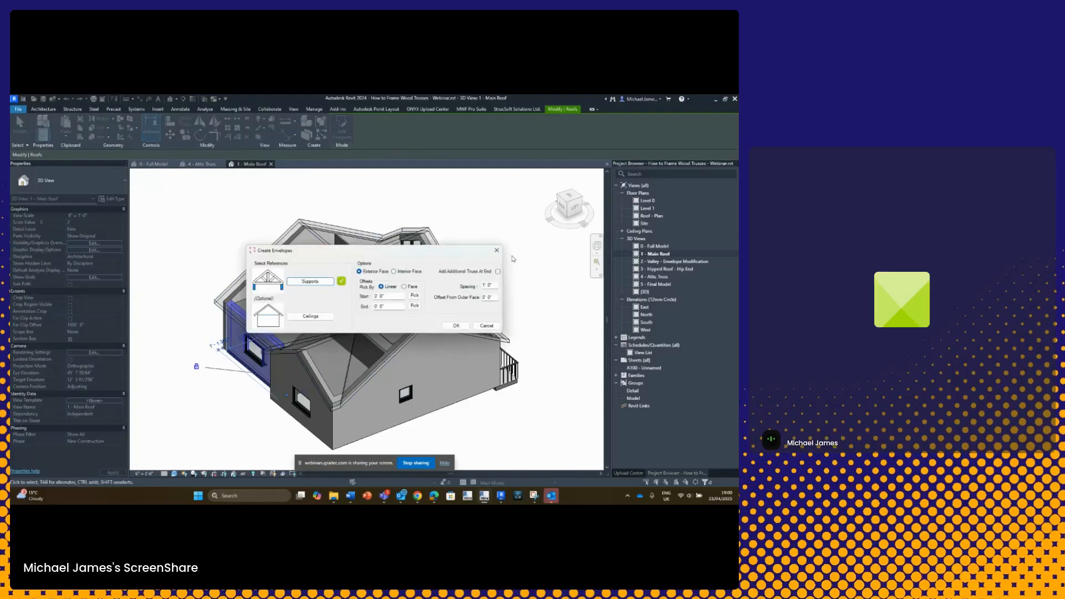
# Assign the ceiling reference, adjust the truss spacing and outer face offset, and create the main roof envelopes.
pyautogui.click(319, 316)
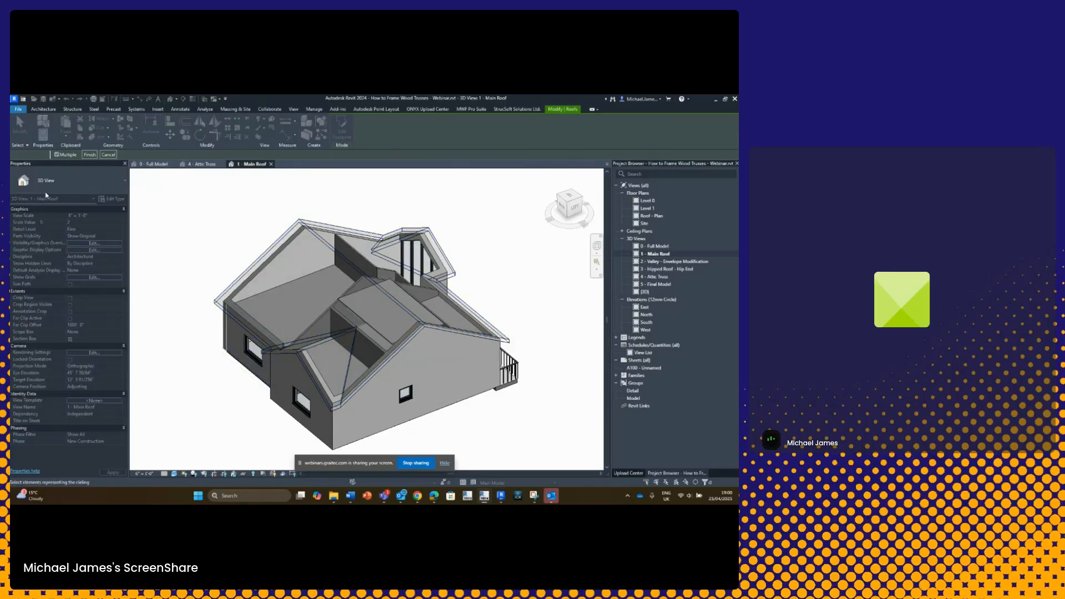
pyautogui.click(90, 155)
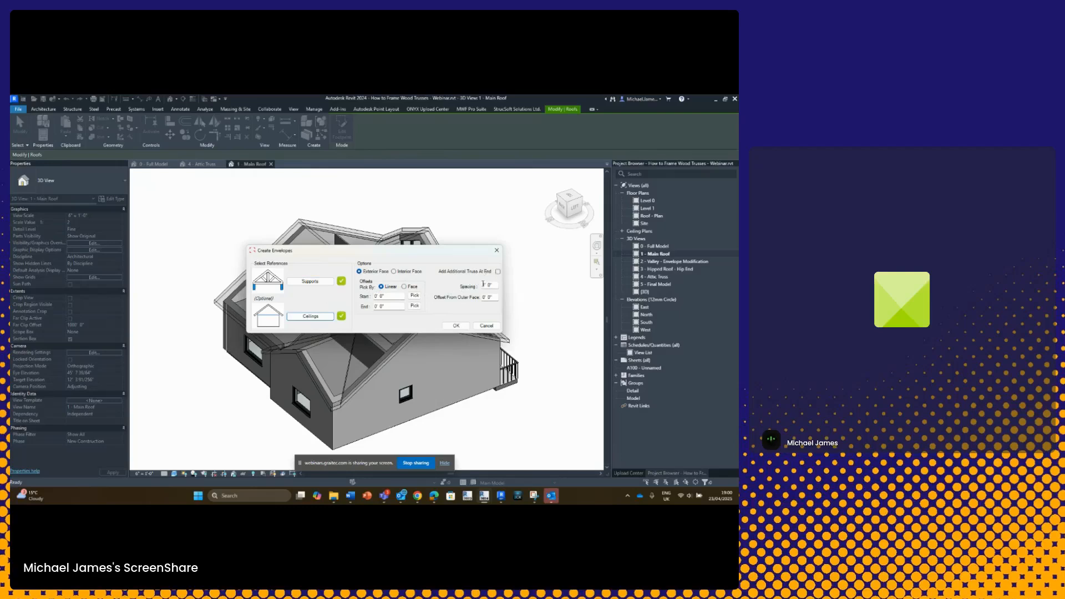
pyautogui.moveTo(484, 285); pyautogui.dragTo(475, 288)
pyautogui.click(490, 298)
pyautogui.click(456, 326)
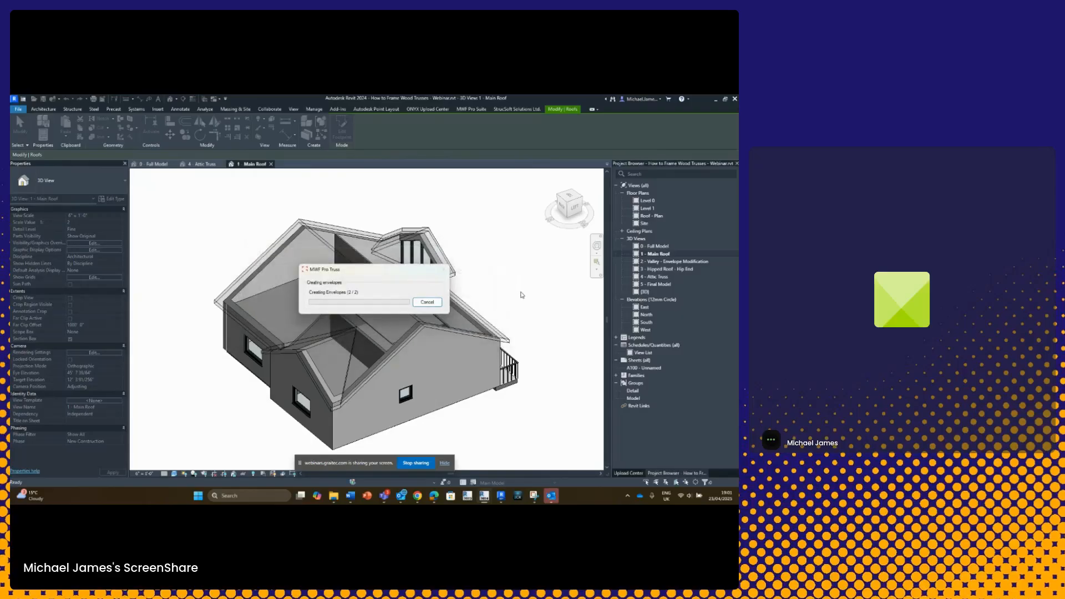
# Isolate one of the new main roof truss envelopes and open its model group for editing.
pyautogui.scroll(5, 351, 290)
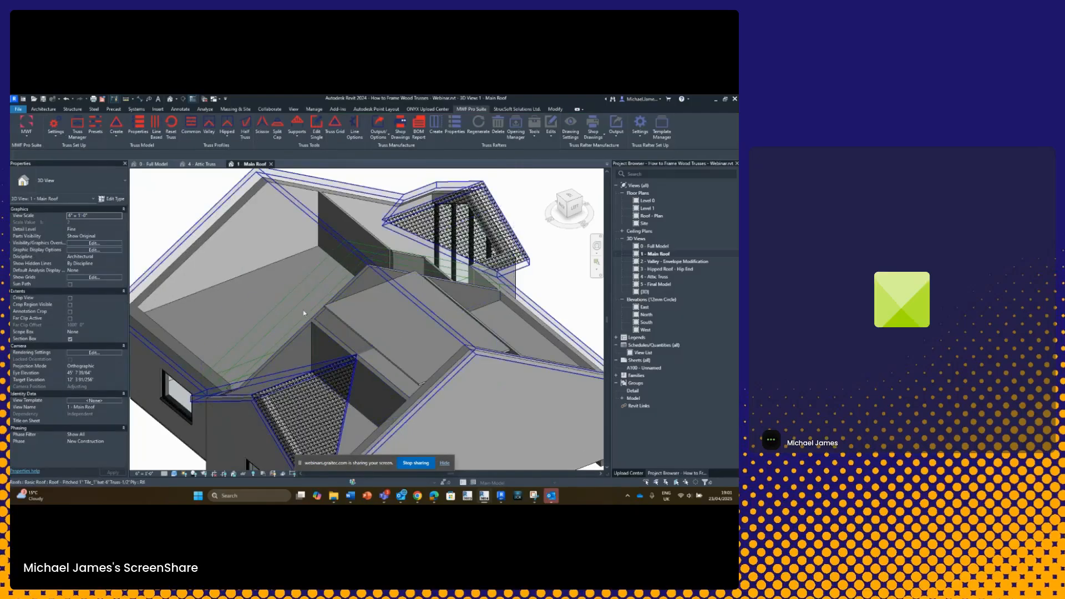
pyautogui.click(287, 340)
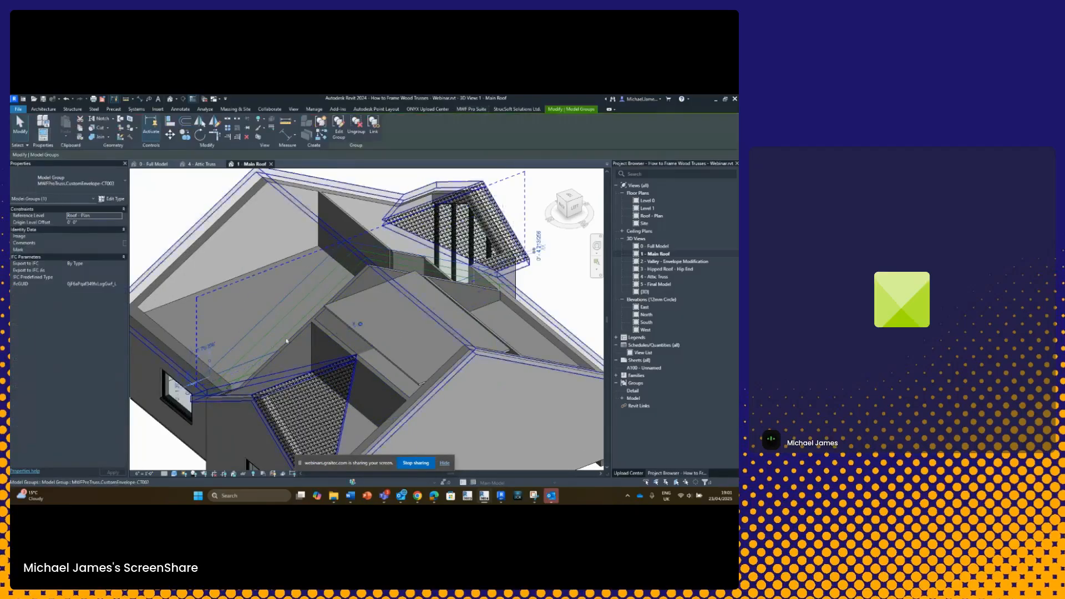
pyautogui.keyDown('shift'); pyautogui.moveTo(420, 306); pyautogui.dragTo(308, 335, button='middle'); pyautogui.keyUp('shift')
pyautogui.scroll(3, 455, 355)
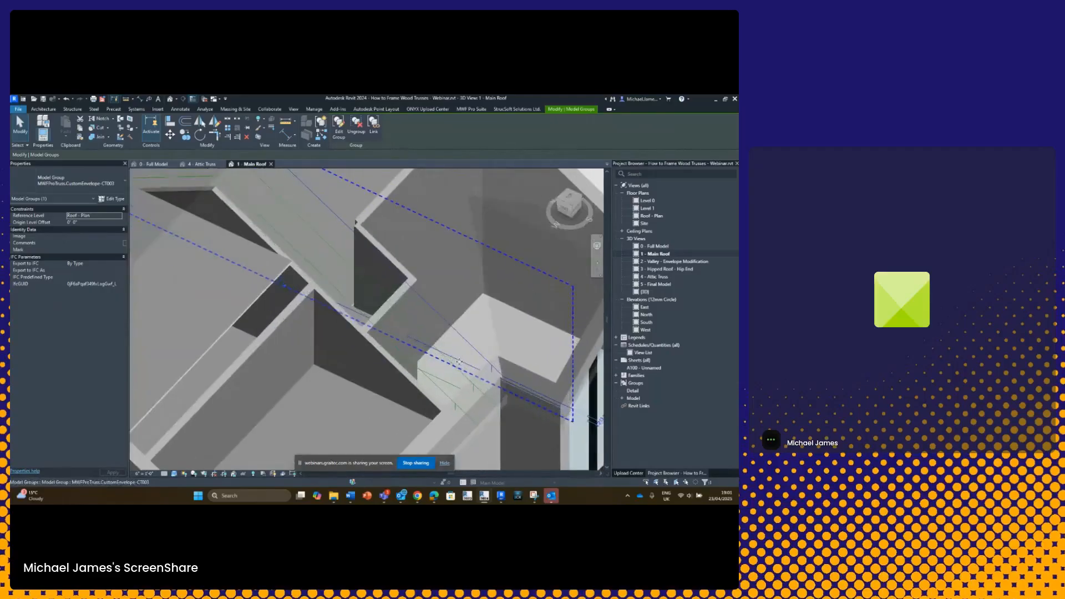
pyautogui.scroll(-4, 456, 361)
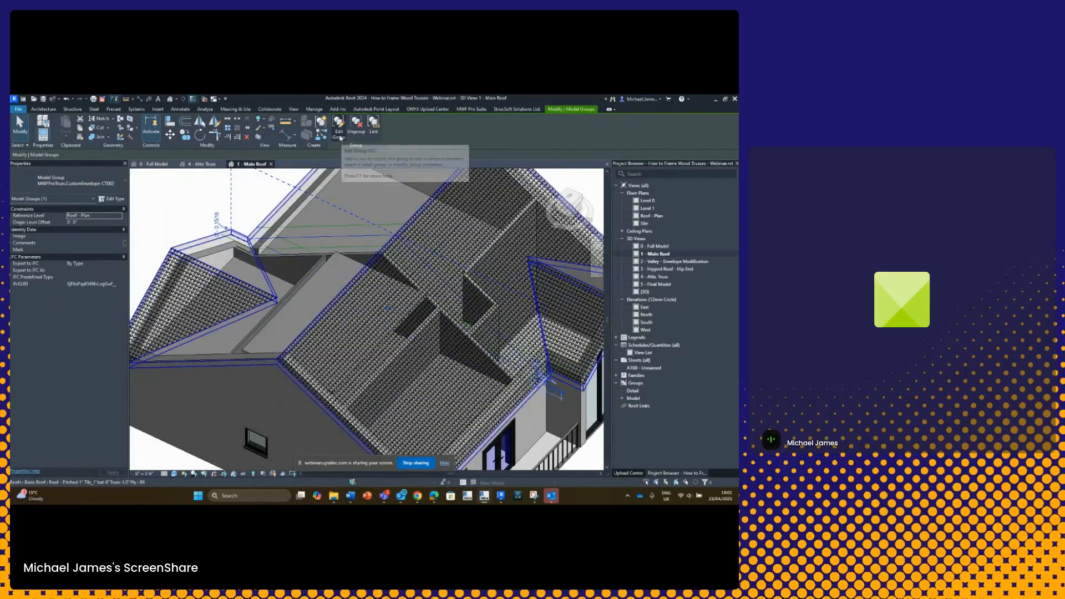
pyautogui.press('h')
pyautogui.press('i')
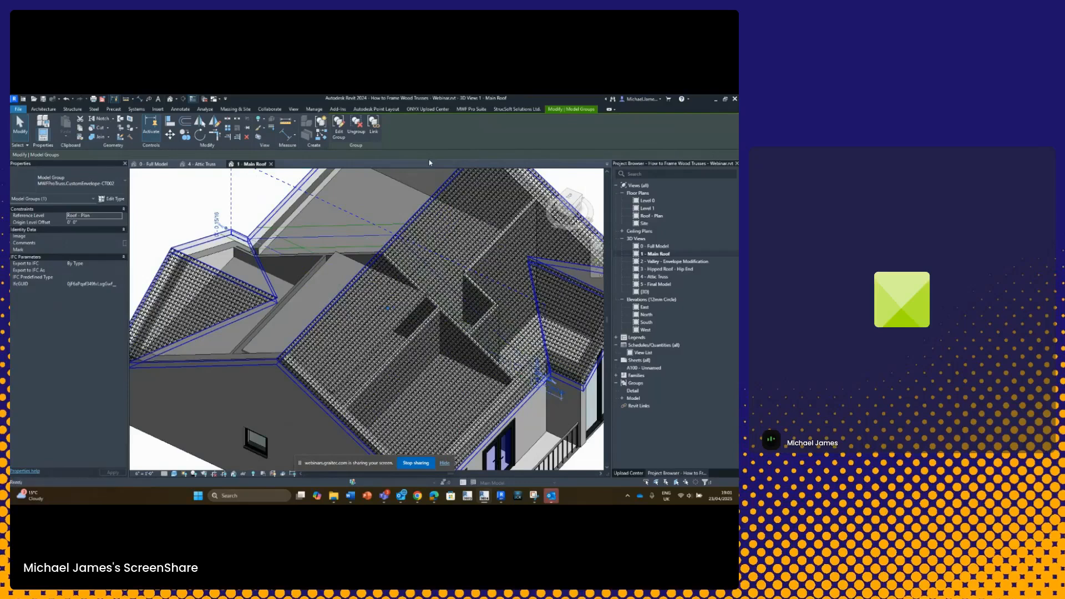
pyautogui.click(339, 129)
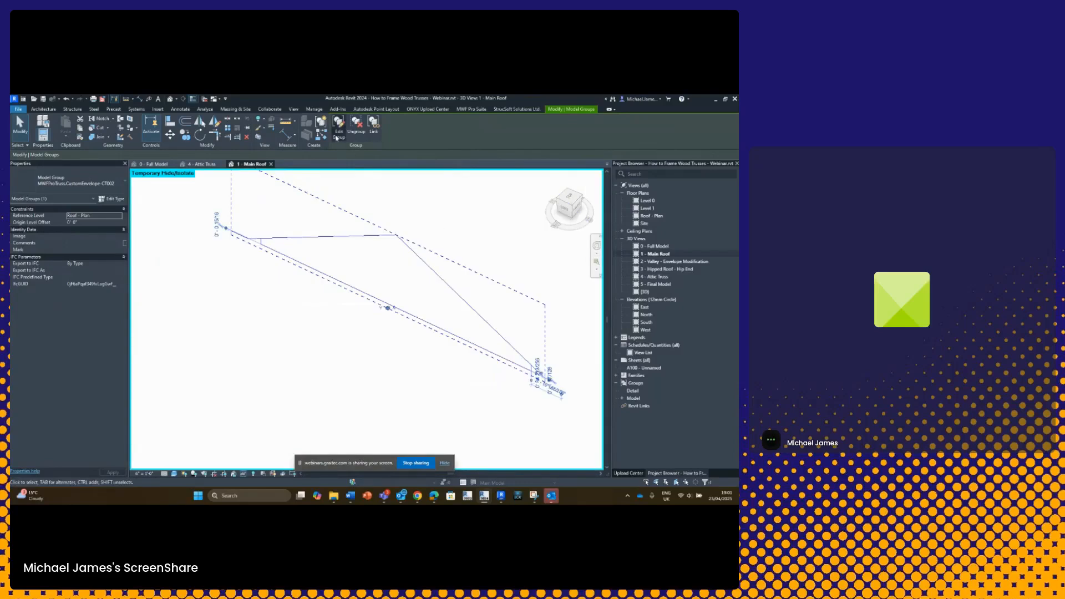
# Delete the short line at the eave end of the envelope and face its profile in the Left view.
pyautogui.click(242, 240)
pyautogui.press('Delete')
pyautogui.click(565, 215)
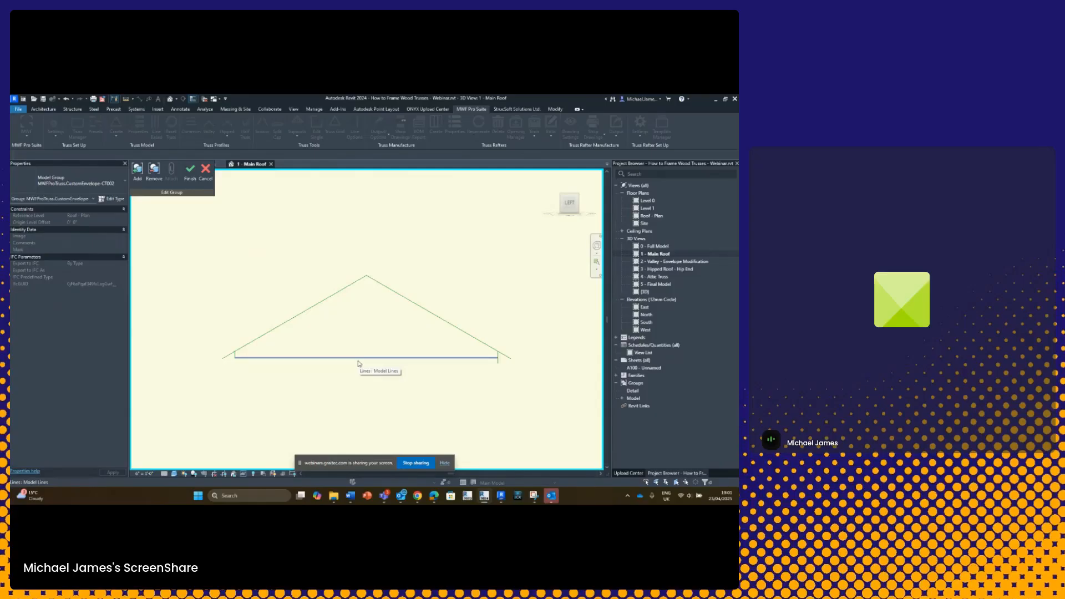
# Copy the short vertical heel line to the midpoint of the envelope's bottom chord.
pyautogui.scroll(5, 237, 355)
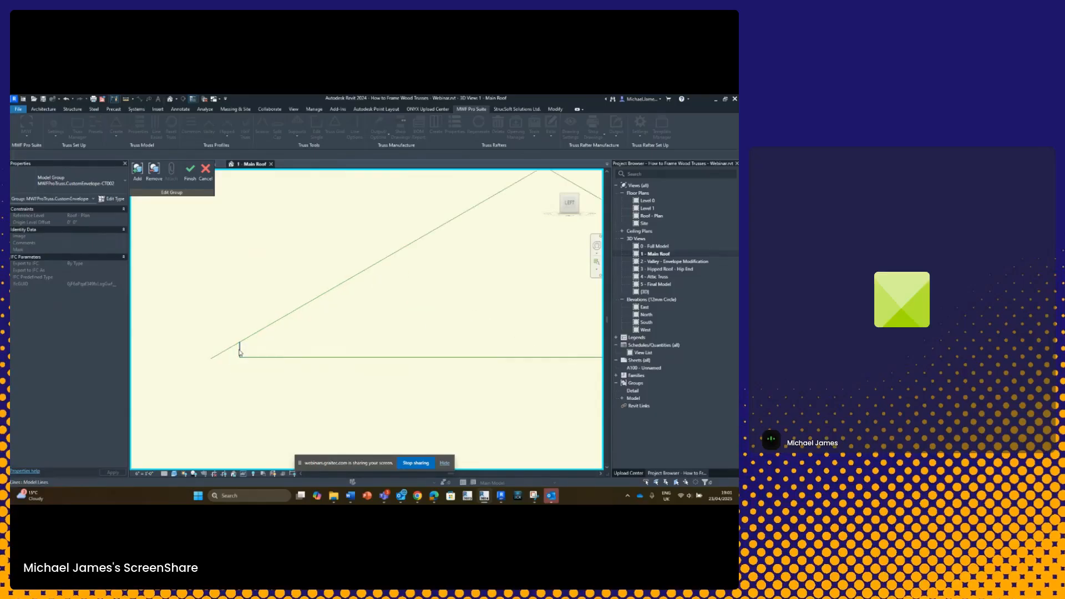
pyautogui.click(239, 352)
pyautogui.scroll(-3, 246, 349)
pyautogui.scroll(-2, 291, 334)
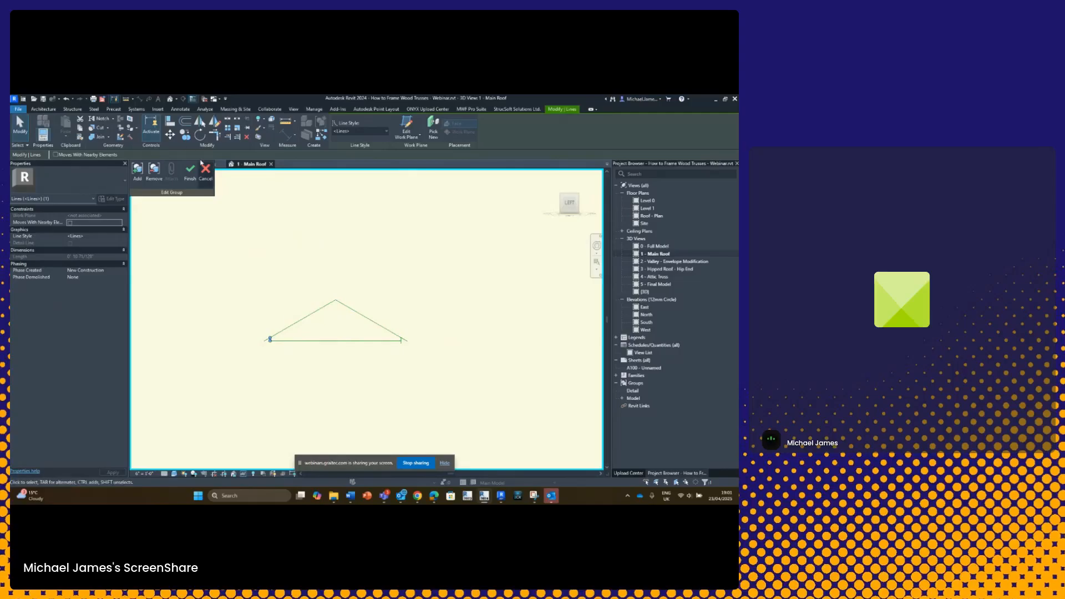
pyautogui.click(185, 135)
pyautogui.scroll(5, 250, 329)
pyautogui.click(299, 358)
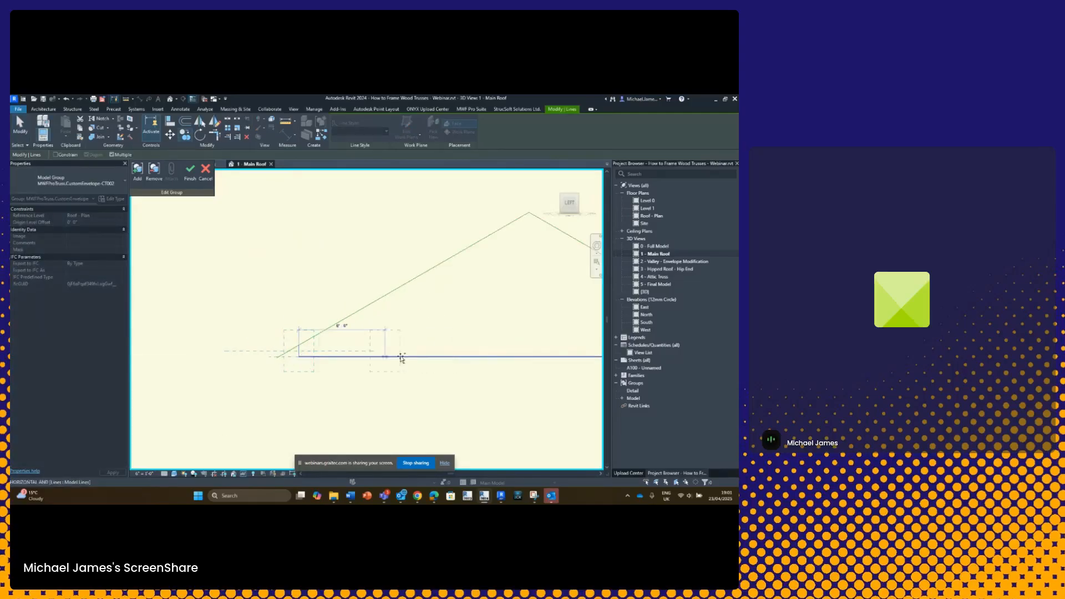
pyautogui.moveTo(493, 361); pyautogui.dragTo(340, 350, button='middle')
pyautogui.click(375, 342)
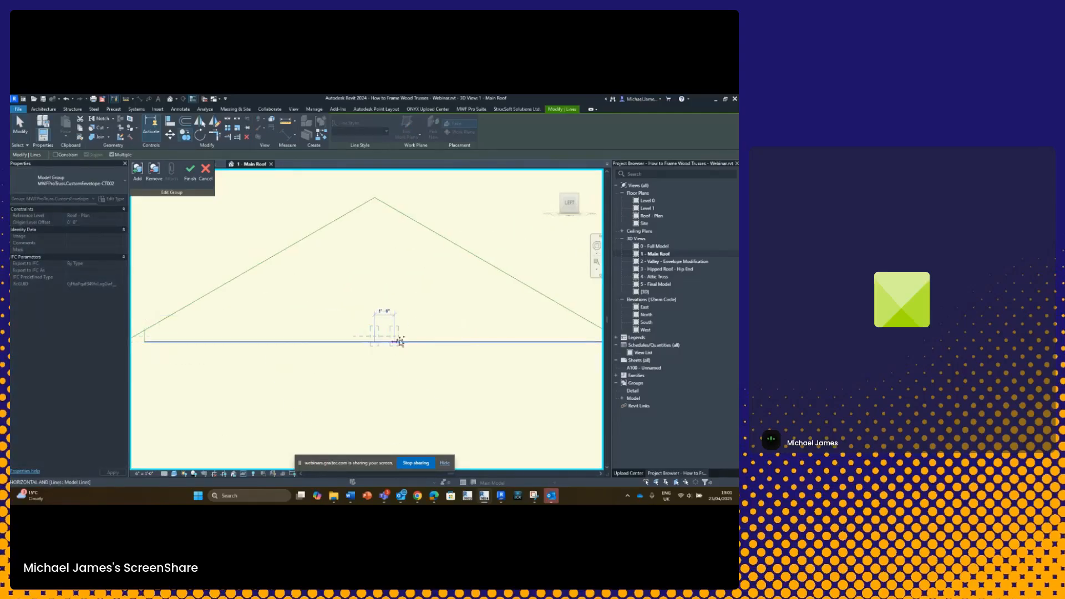
pyautogui.press('Escape')
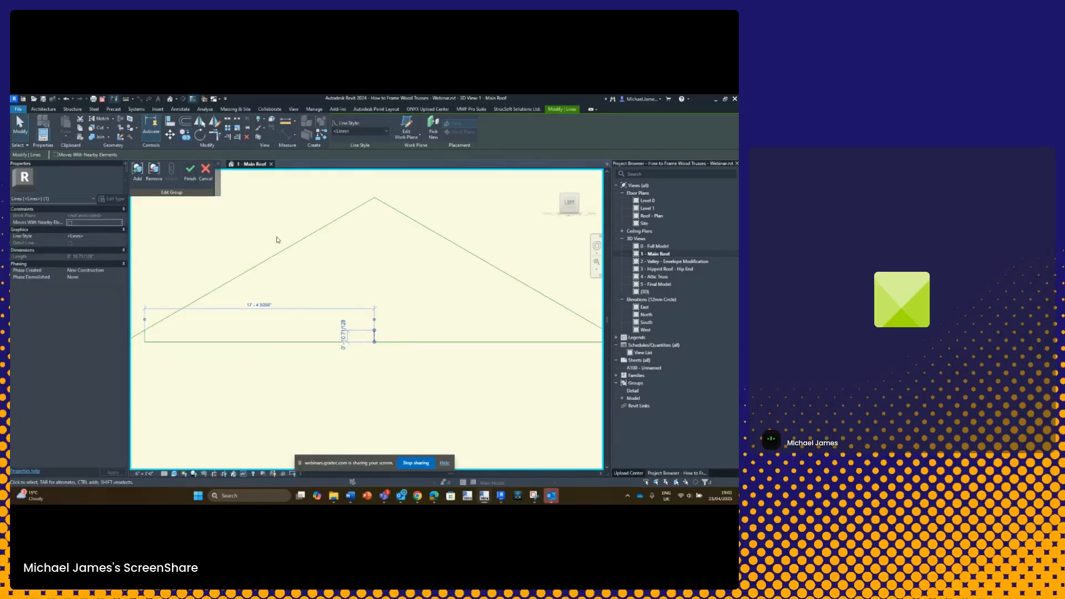
# Copy the short centre line 6'-0" to each side along the bottom chord to mark the attic room walls.
pyautogui.click(185, 134)
pyautogui.click(375, 341)
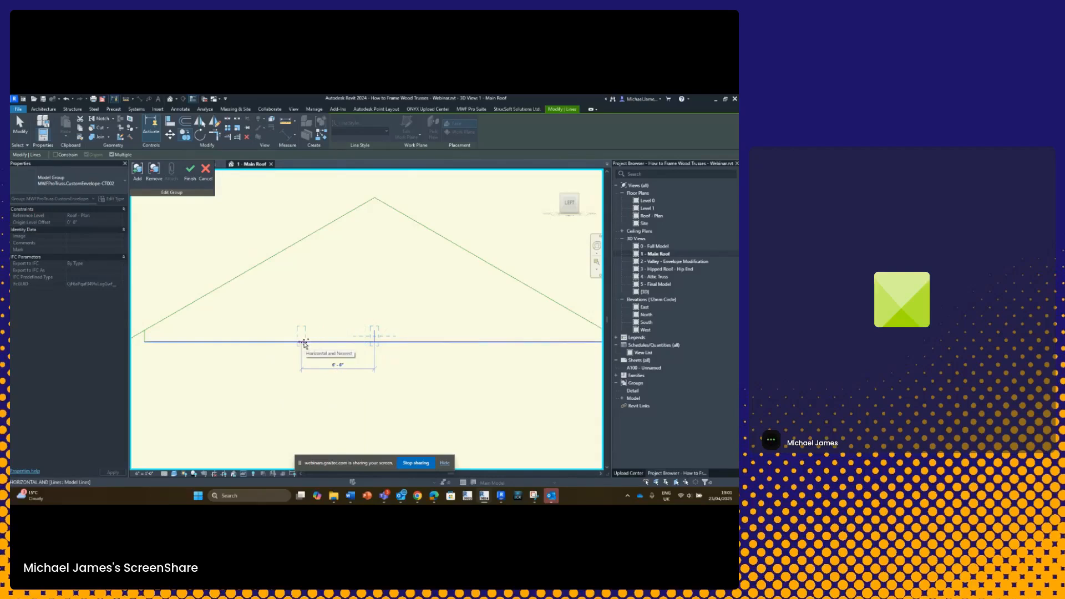
pyautogui.click(295, 342)
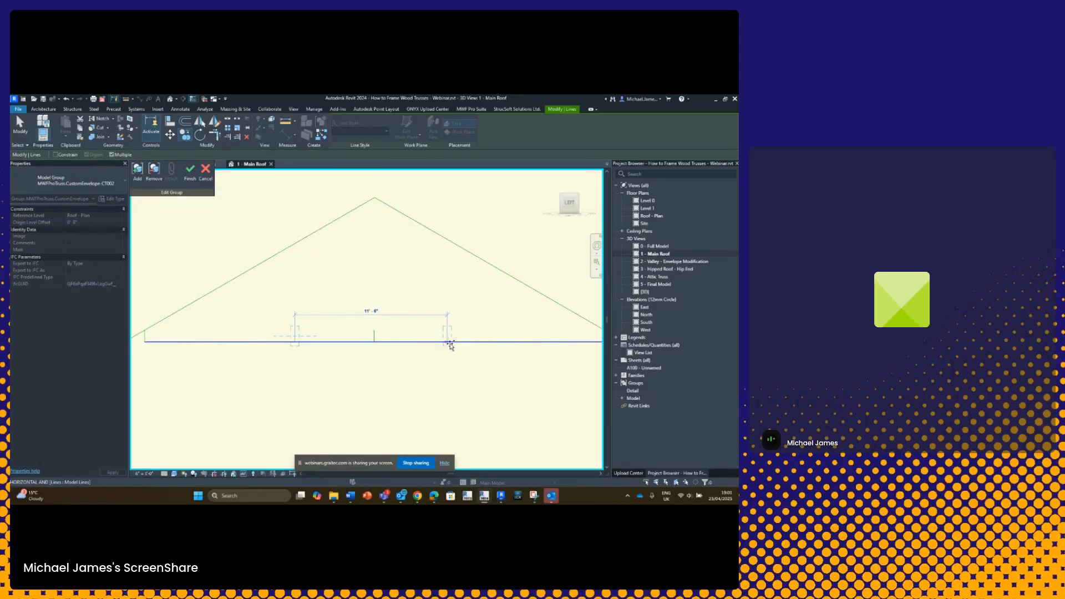
pyautogui.click(453, 342)
pyautogui.press('Escape')
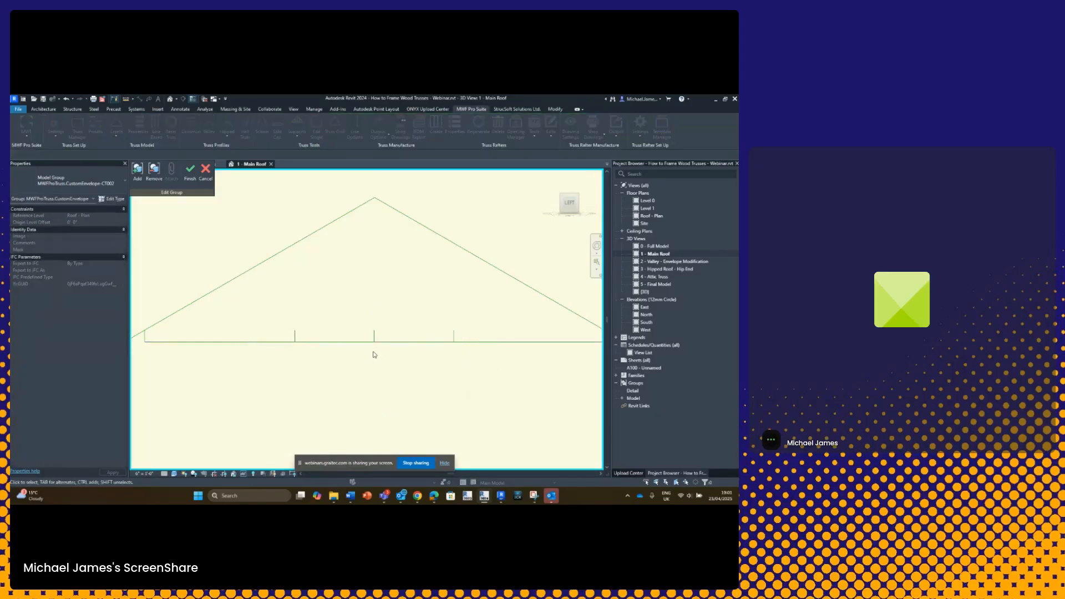
# Draw the left attic wall line from the bottom chord to the top chord and extend the right marker line up to match.
pyautogui.press('l')
pyautogui.press('i')
pyautogui.click(295, 342)
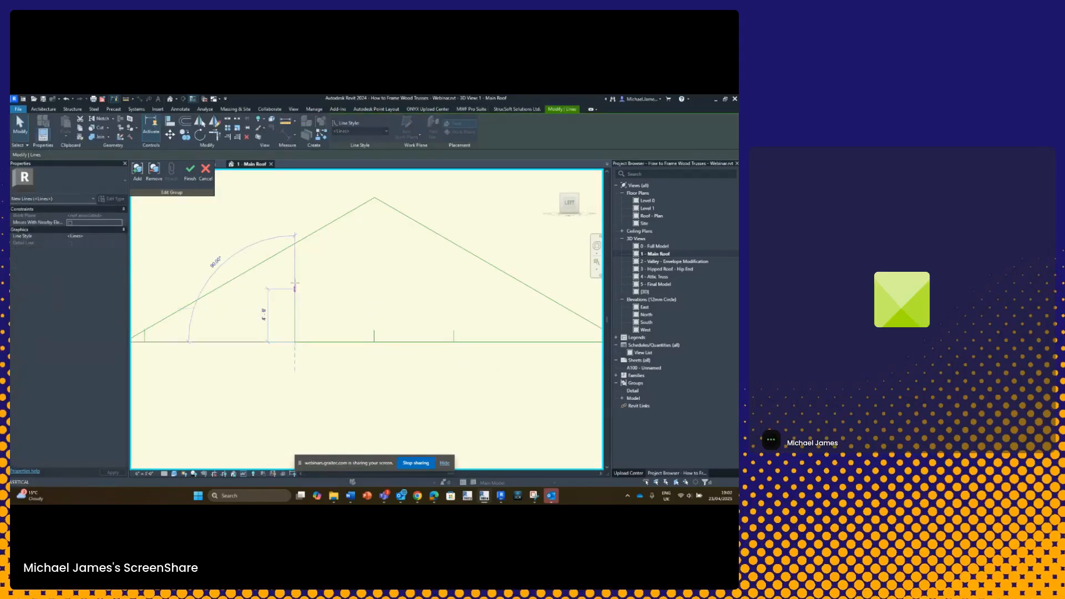
pyautogui.click(294, 243)
pyautogui.click(454, 342)
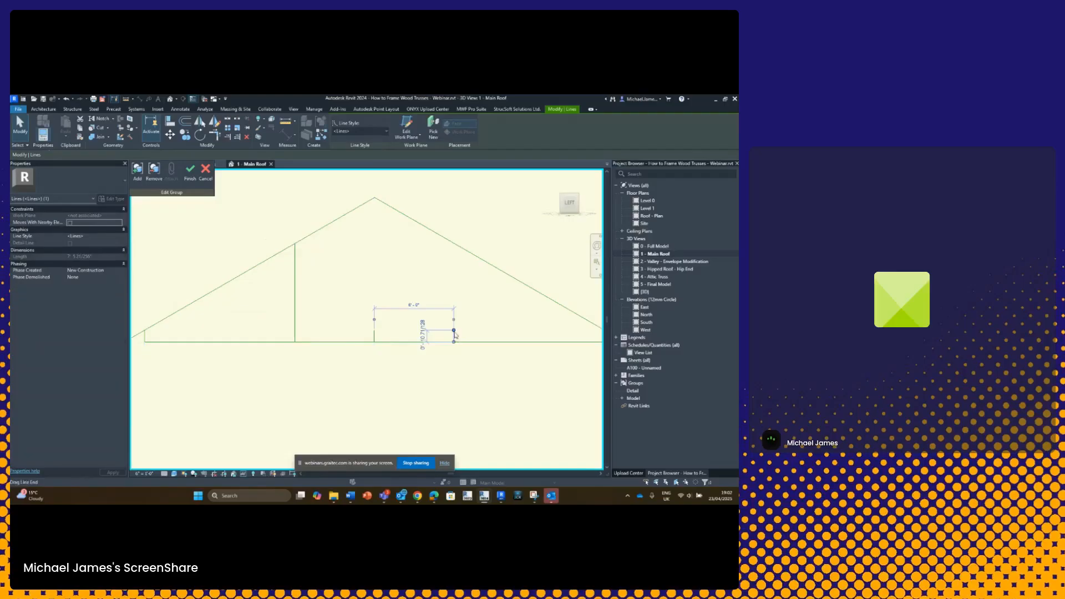
pyautogui.click(454, 244)
pyautogui.press('Escape')
pyautogui.press('Escape')
# Copy the bottom chord line up to the top of the attic wall lines as the room's ceiling line.
pyautogui.press('l')
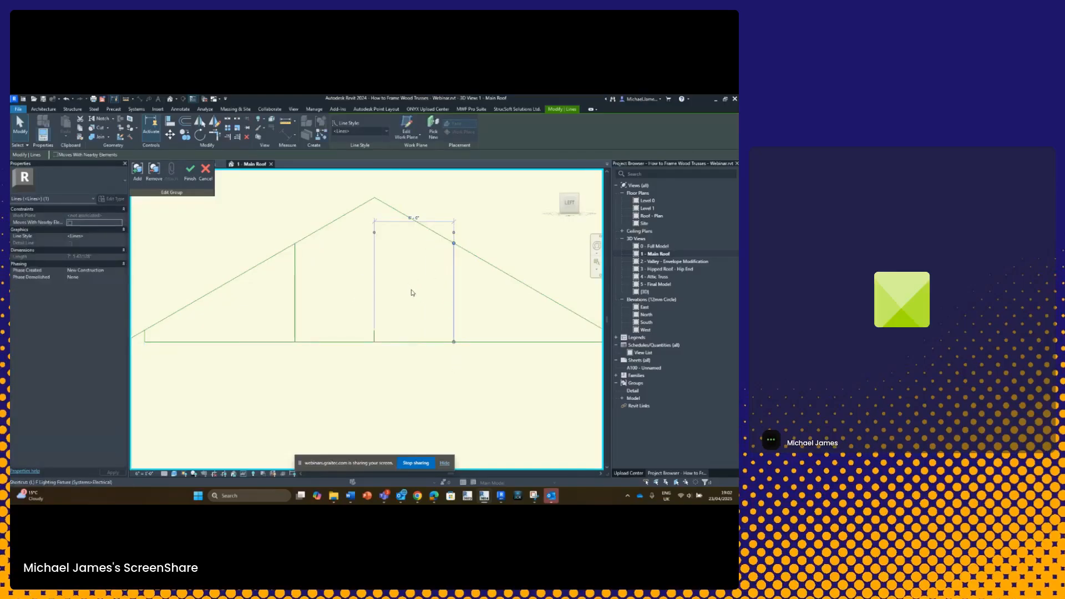
pyautogui.click(397, 341)
pyautogui.click(184, 135)
pyautogui.click(296, 342)
pyautogui.click(296, 242)
pyautogui.press('Escape')
pyautogui.press('Escape')
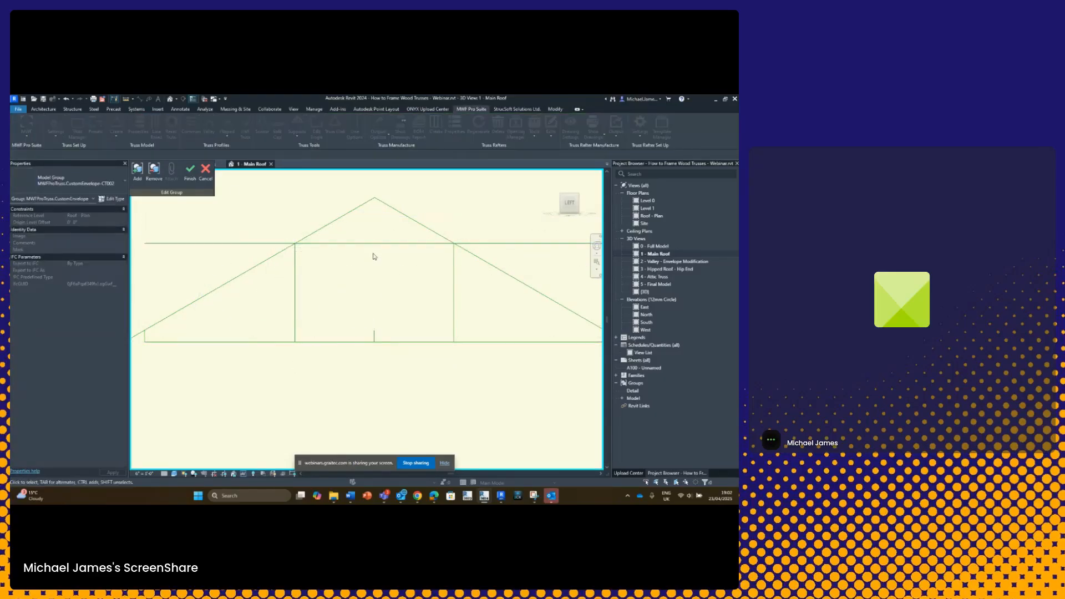
# Delete the short centre marker line and split the bottom chord near its middle.
pyautogui.click(376, 338)
pyautogui.press('Delete')
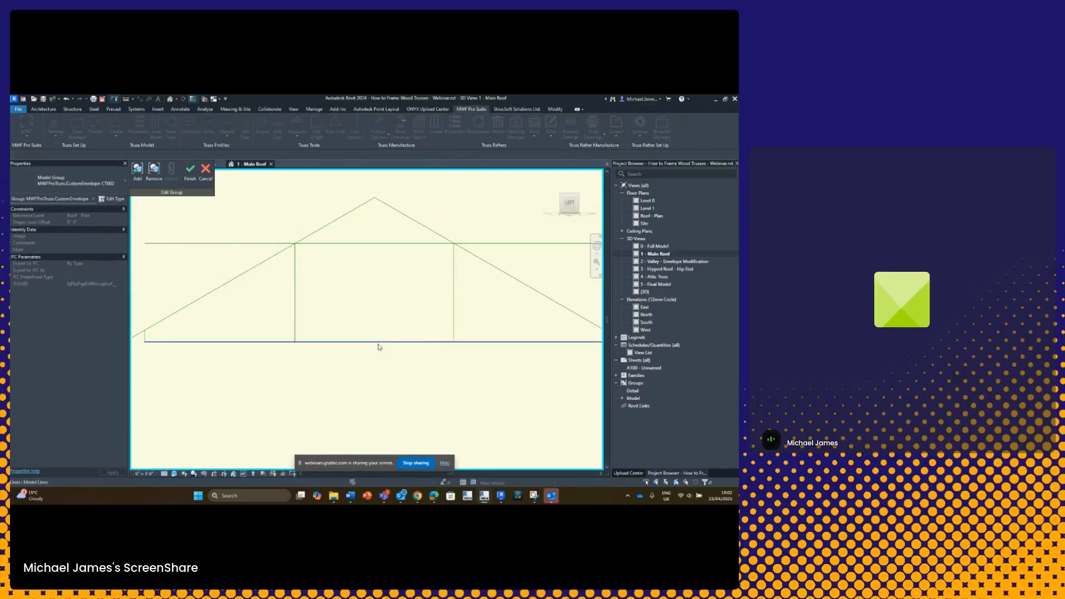
pyautogui.press('l')
pyautogui.click(379, 341)
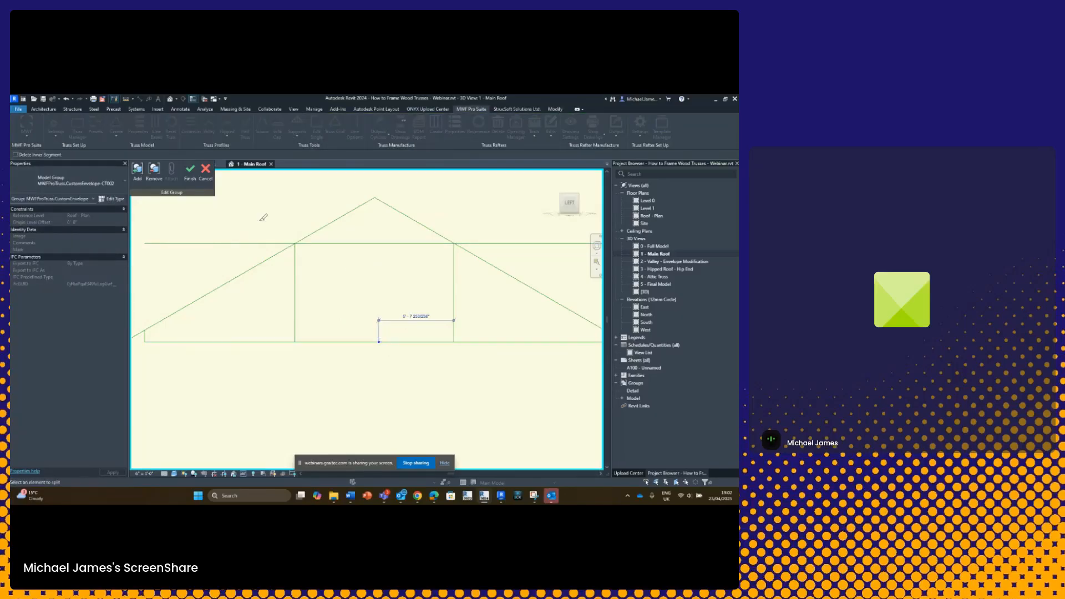
# Trim both halves of the bottom chord back to the attic wall lines, leaving the span between the walls open.
pyautogui.press('Escape')
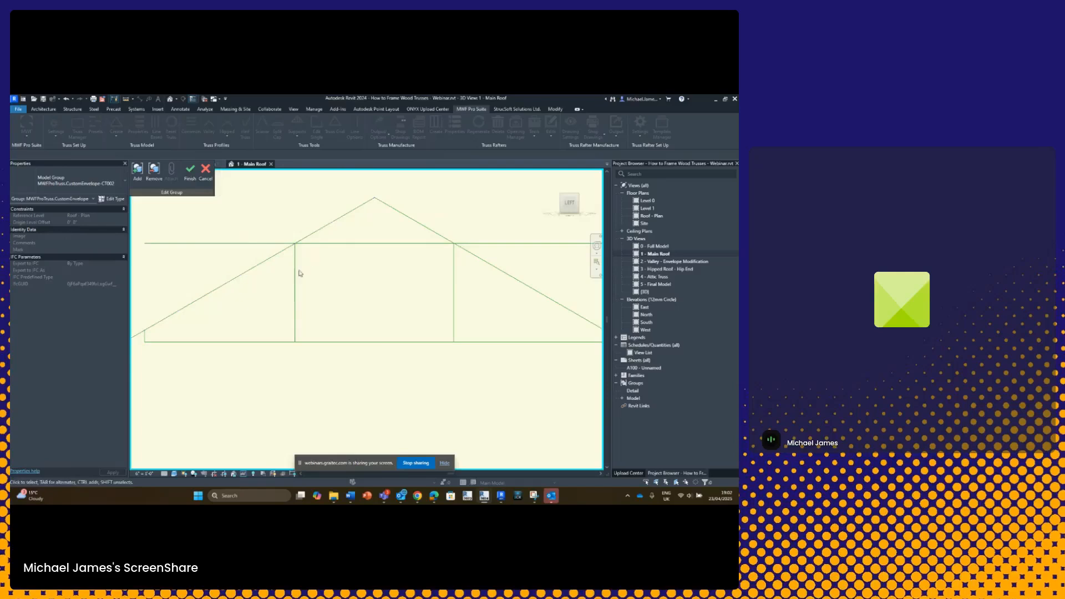
pyautogui.click(302, 342)
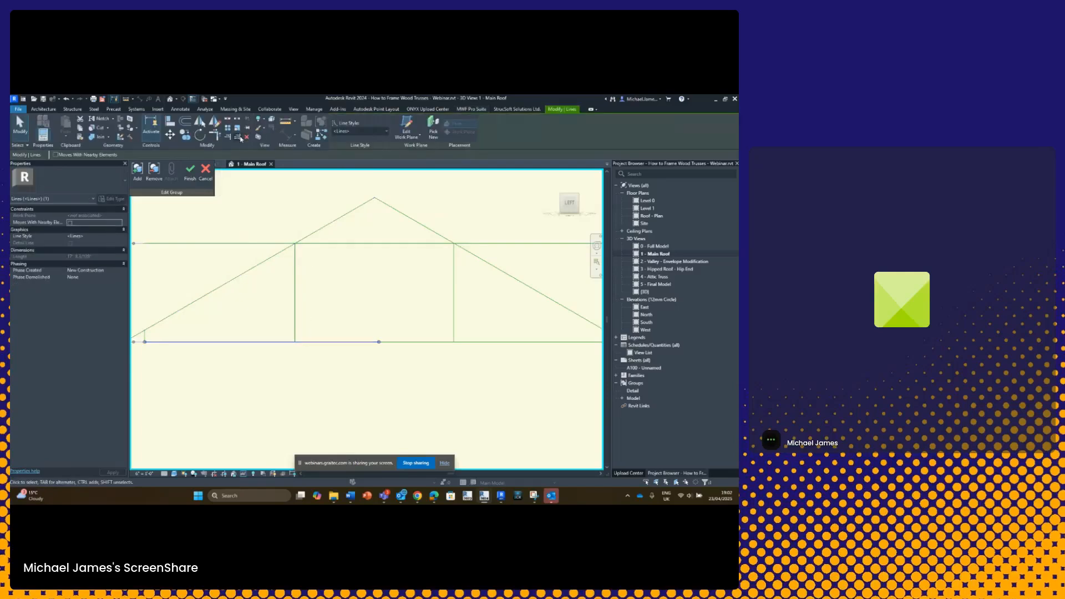
pyautogui.click(240, 139)
pyautogui.click(294, 317)
pyautogui.click(278, 342)
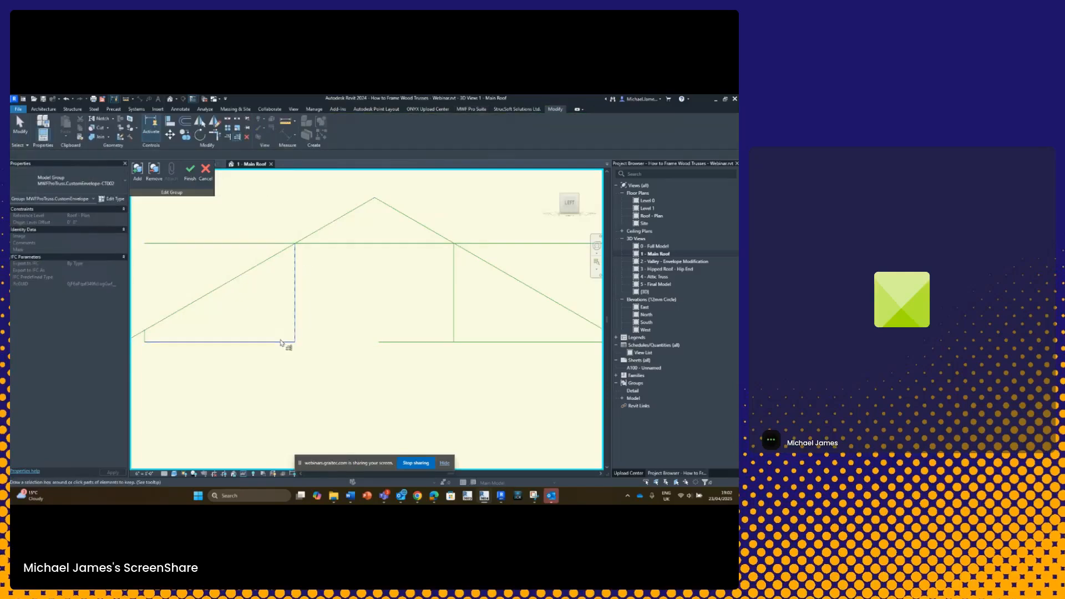
pyautogui.click(455, 334)
pyautogui.click(476, 342)
# Trim the ceiling line to the tops of the two attic walls and finish editing the envelope group.
pyautogui.scroll(-2, 475, 323)
pyautogui.click(477, 274)
pyautogui.click(444, 262)
pyautogui.click(336, 266)
pyautogui.click(190, 173)
pyautogui.scroll(-3, 258, 200)
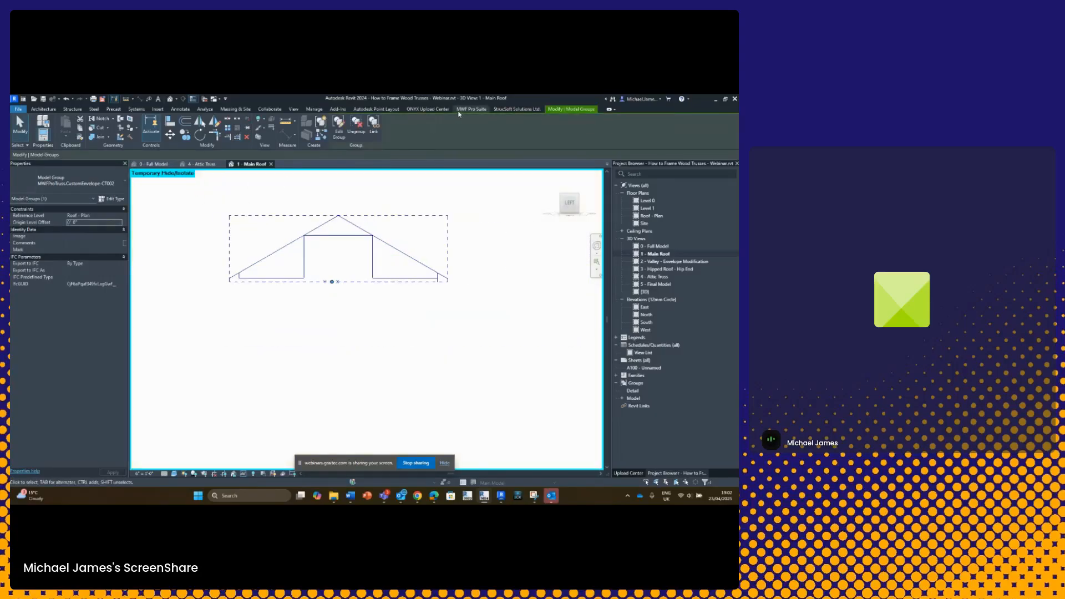
# Start creating the truss from the envelope, with the BIMSF-Dimension Lumber catalog's listed section enabled and applied to all member types.
pyautogui.click(471, 109)
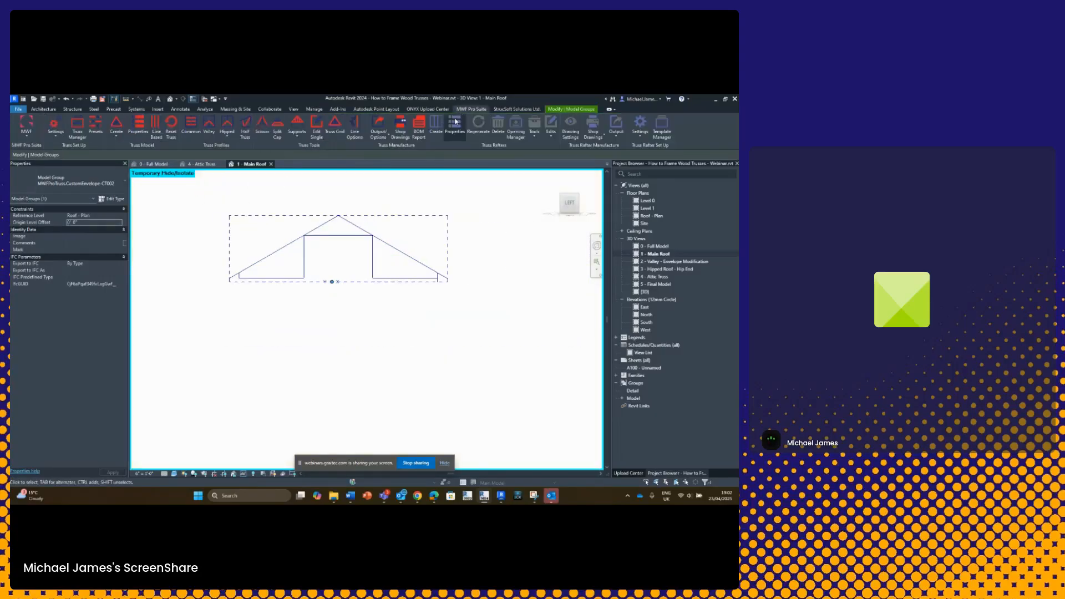
pyautogui.click(117, 124)
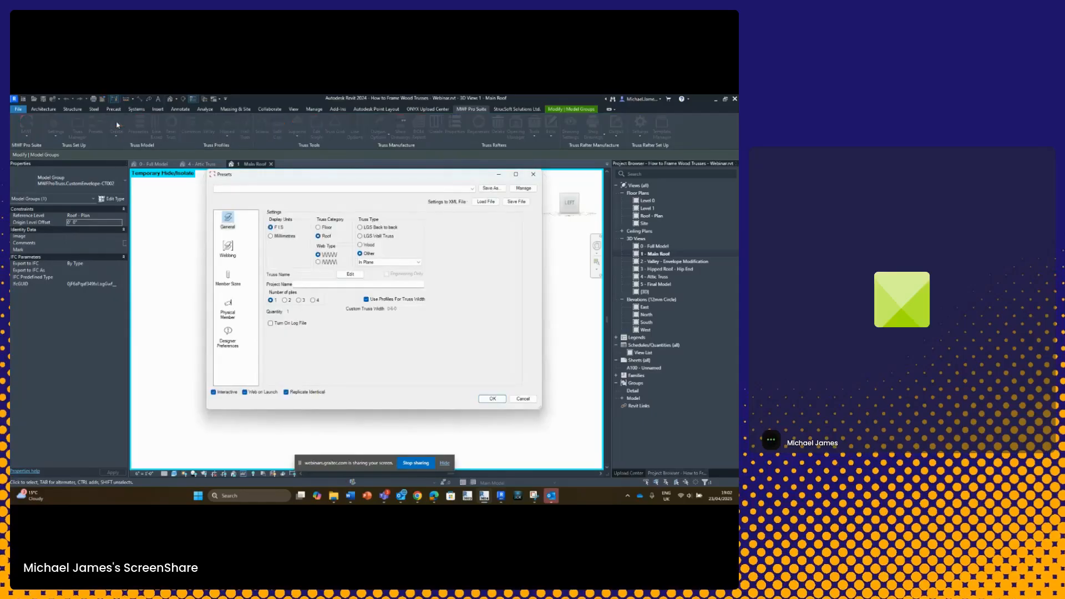
pyautogui.click(230, 276)
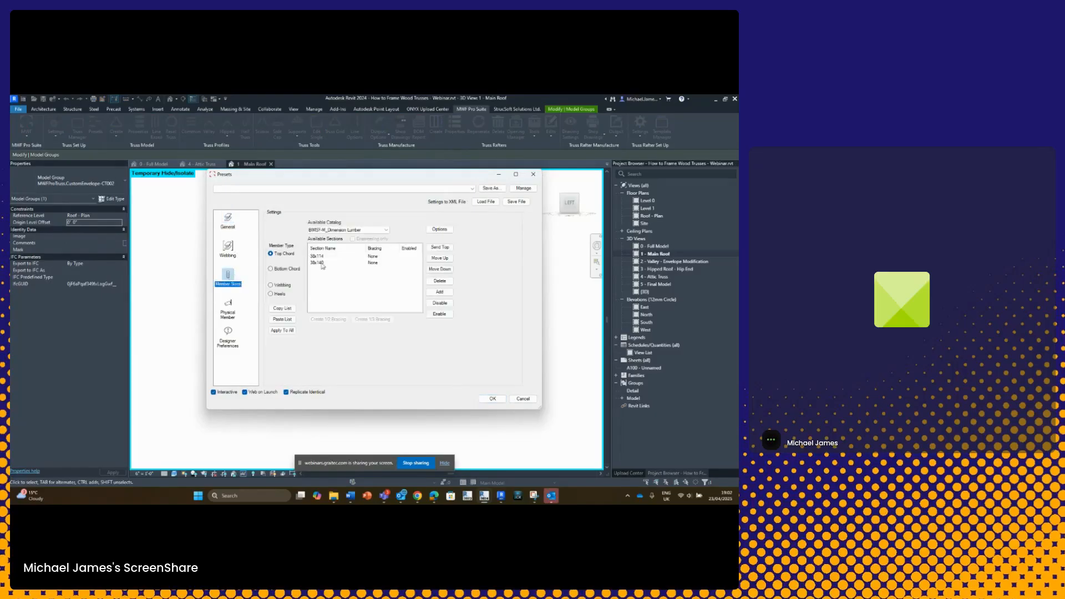
pyautogui.click(381, 231)
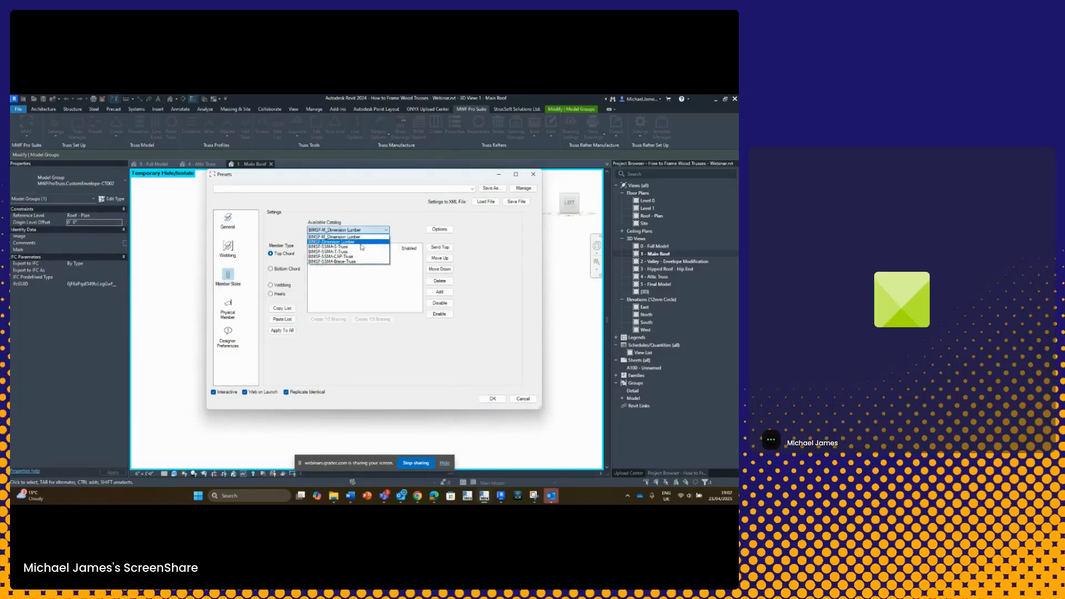
pyautogui.click(322, 230)
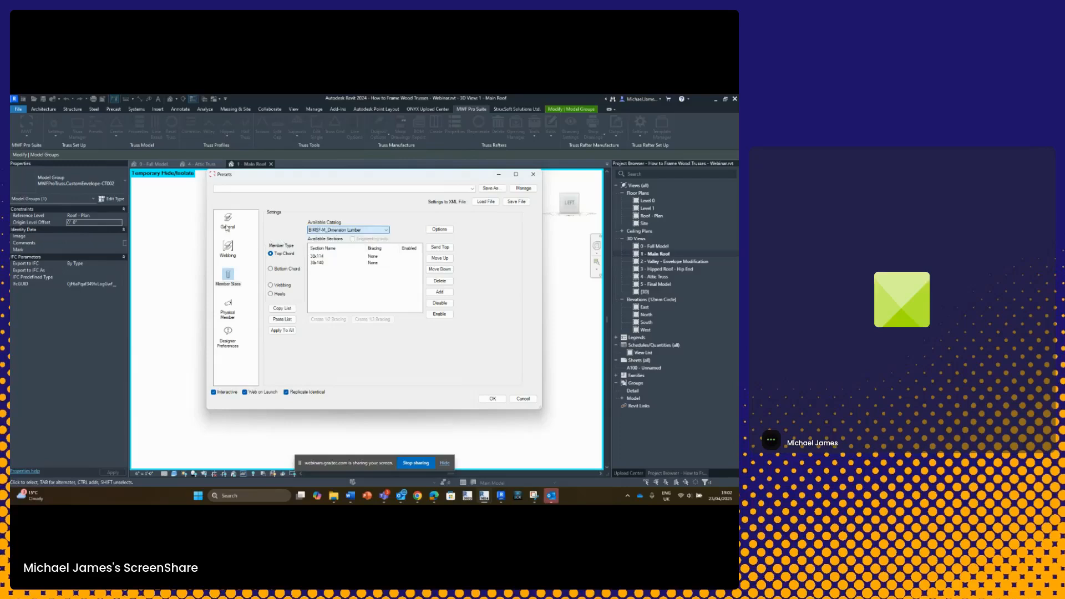
pyautogui.click(235, 224)
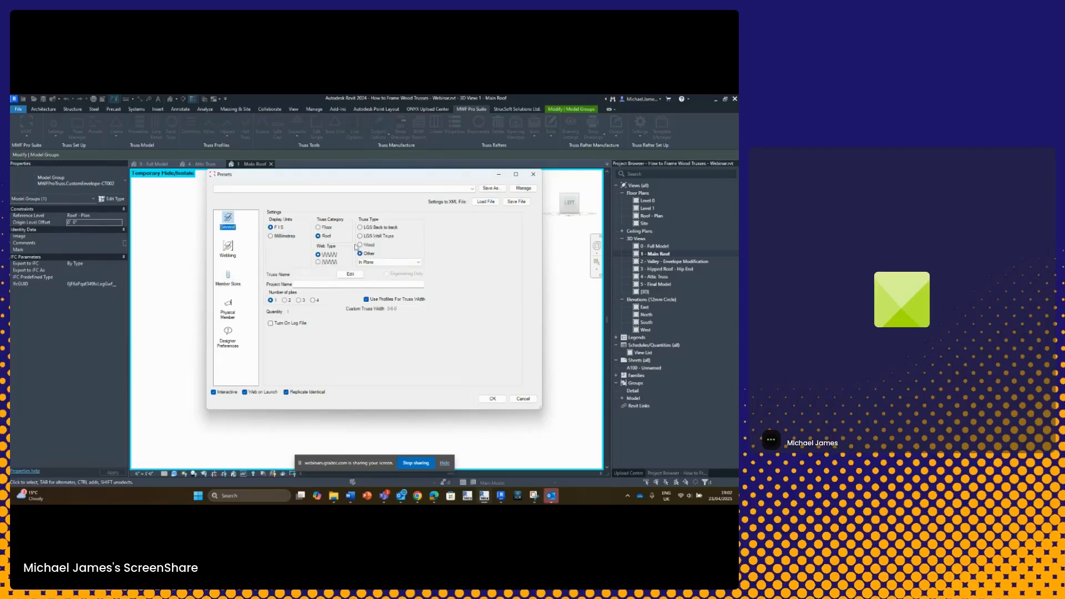
pyautogui.click(228, 279)
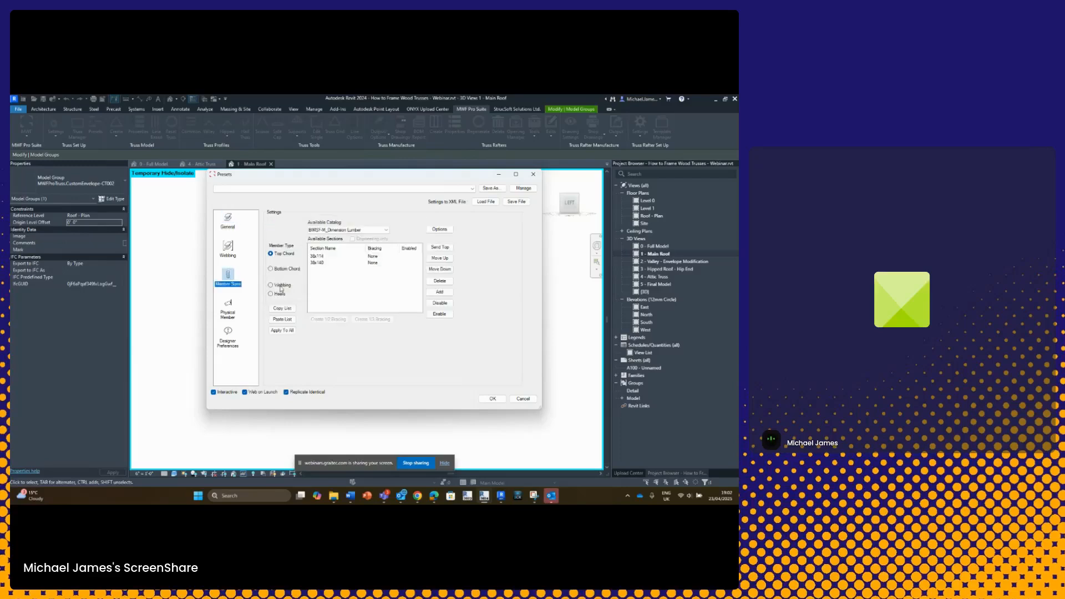
pyautogui.click(385, 231)
pyautogui.click(361, 243)
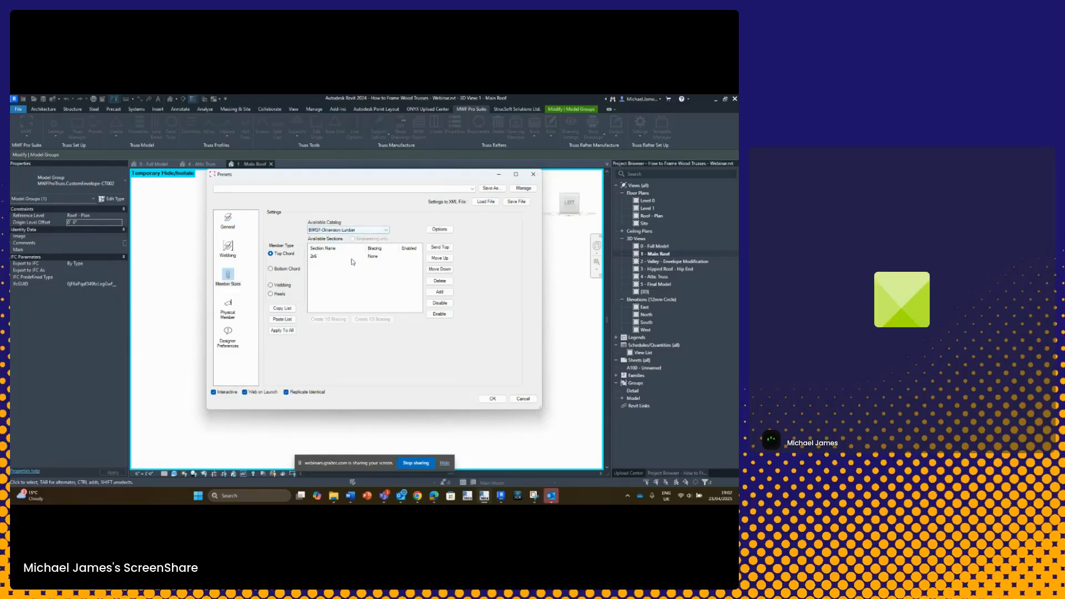
pyautogui.doubleClick(315, 257)
pyautogui.click(283, 332)
pyautogui.click(488, 399)
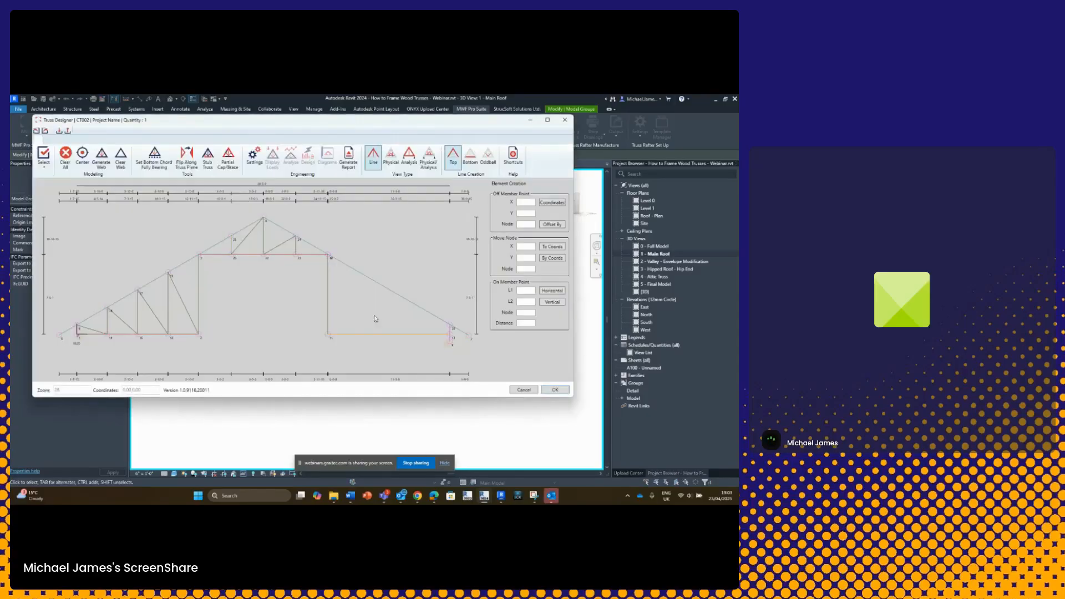
# Change the lower line right of the attic room to a bottom chord and view the Truss Designer's shortcuts list.
pyautogui.click(370, 334)
pyautogui.click(381, 334)
pyautogui.click(387, 335)
pyautogui.click(510, 162)
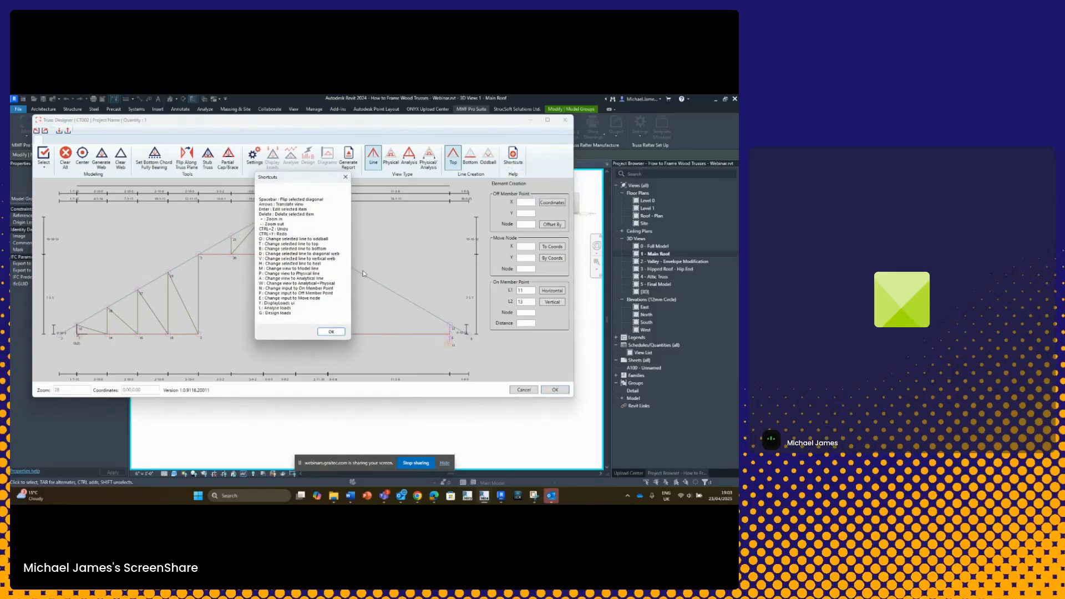
pyautogui.click(331, 332)
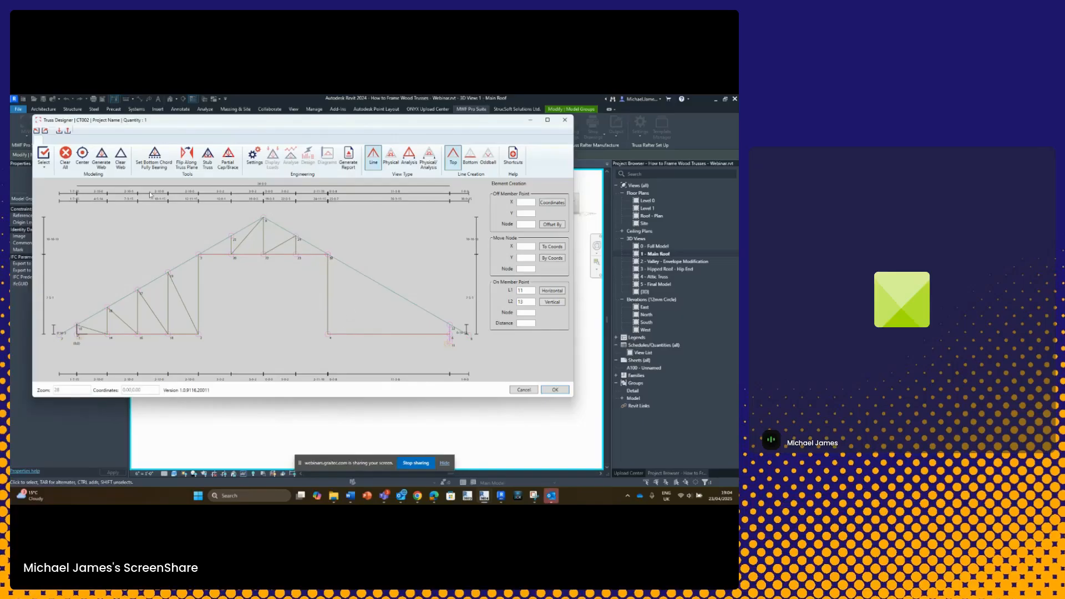
# Generate the truss webs and build the truss in the model, deleting the instances that cause errors.
pyautogui.click(102, 161)
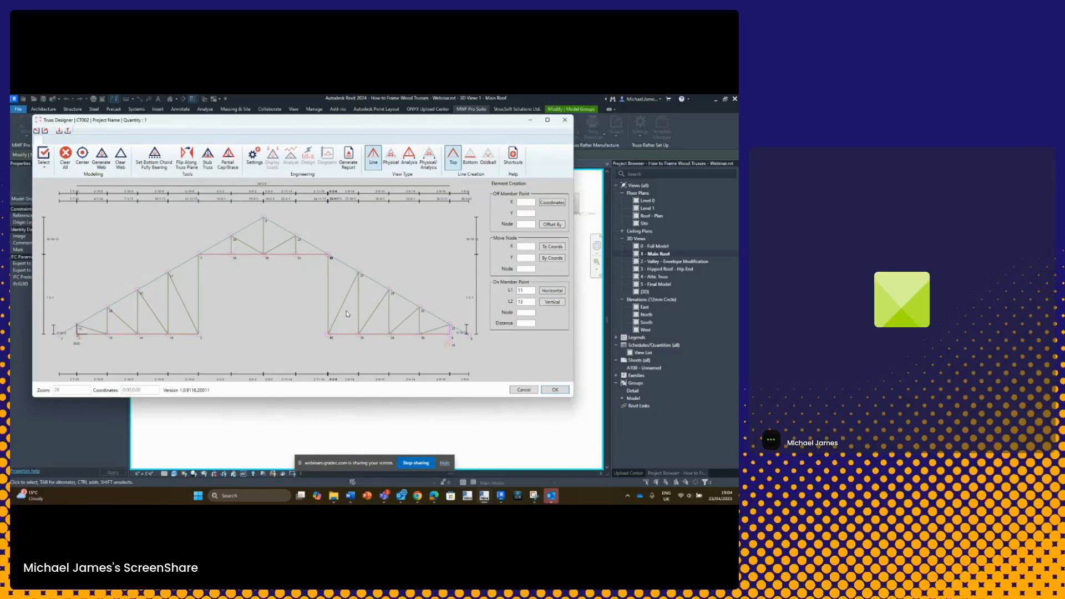
pyautogui.scroll(-1, 383, 262)
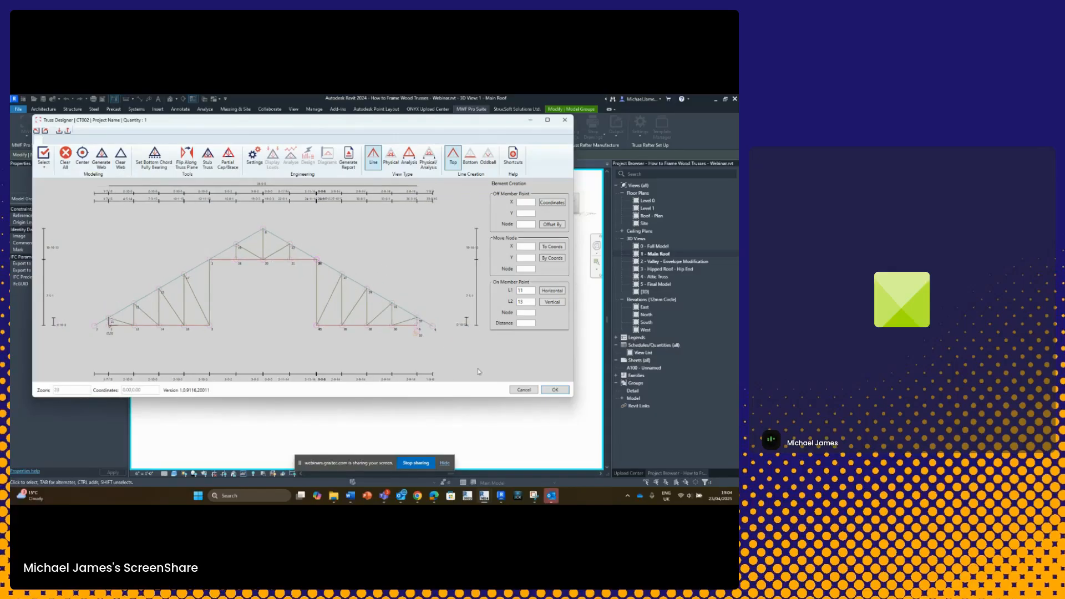
pyautogui.click(554, 390)
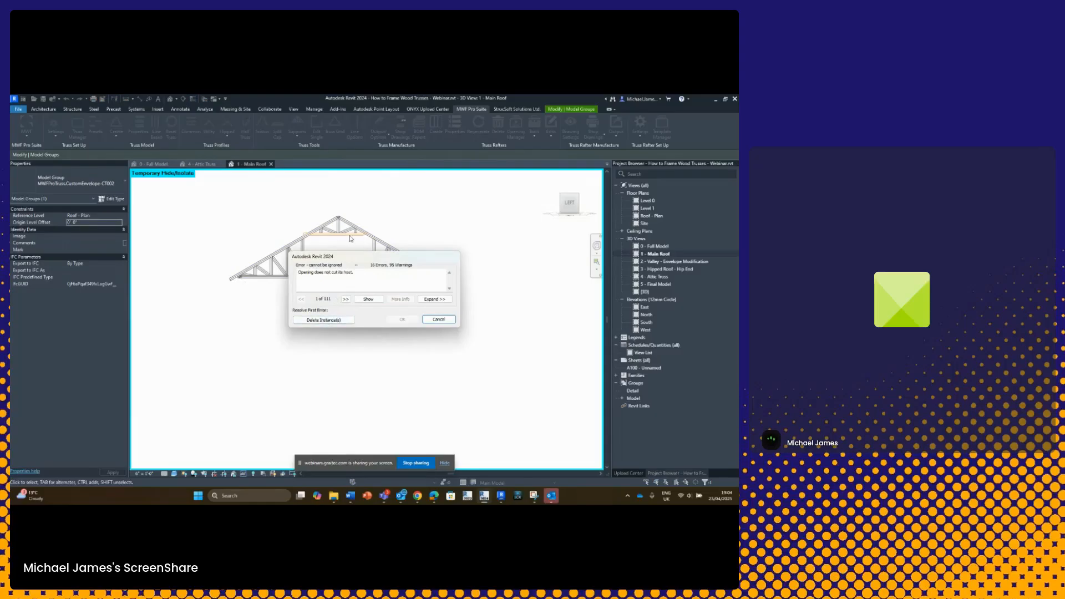
pyautogui.click(334, 321)
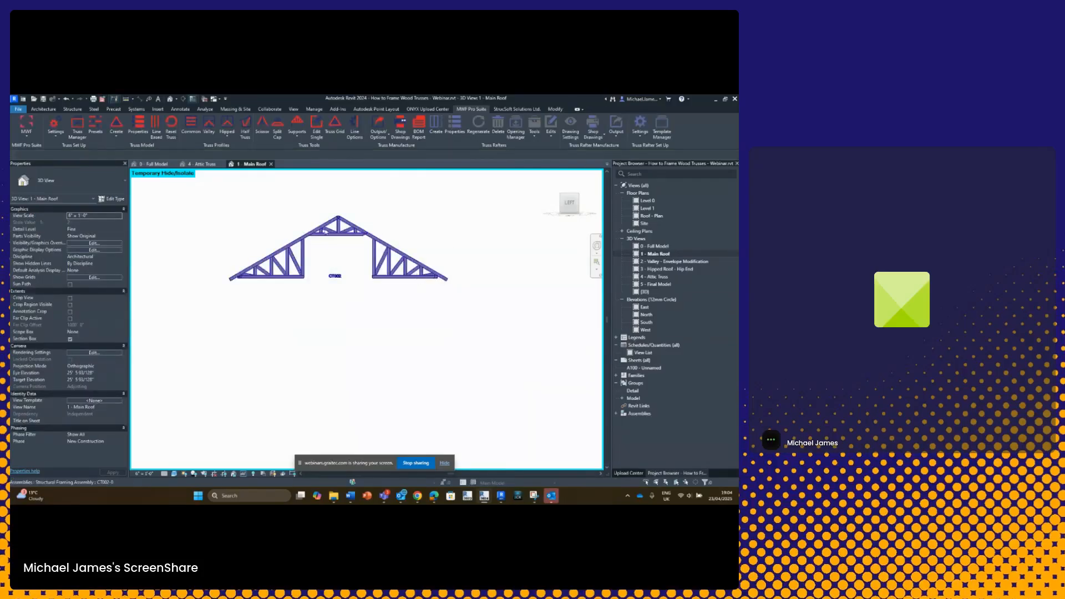
# Select the new attic truss assembly and inspect its members and open room area from several angles.
pyautogui.scroll(5, 337, 228)
pyautogui.click(404, 249)
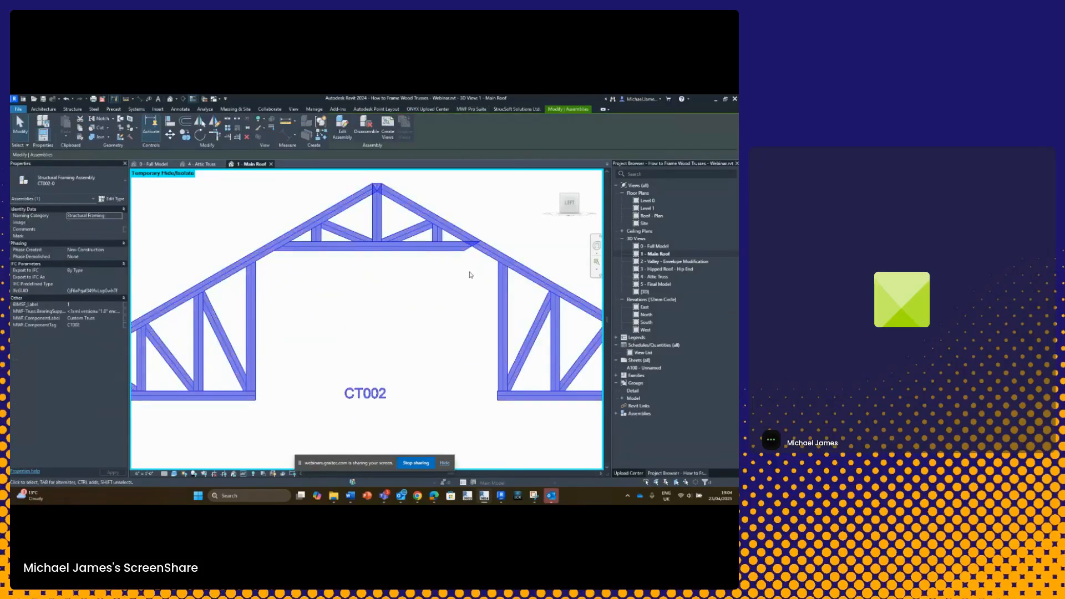
pyautogui.scroll(-2, 466, 280)
pyautogui.keyDown('shift'); pyautogui.moveTo(457, 292); pyautogui.dragTo(227, 316, button='middle'); pyautogui.keyUp('shift')
pyautogui.keyDown('shift'); pyautogui.moveTo(371, 271); pyautogui.dragTo(492, 305, button='middle'); pyautogui.keyUp('shift')
pyautogui.scroll(-2, 480, 311)
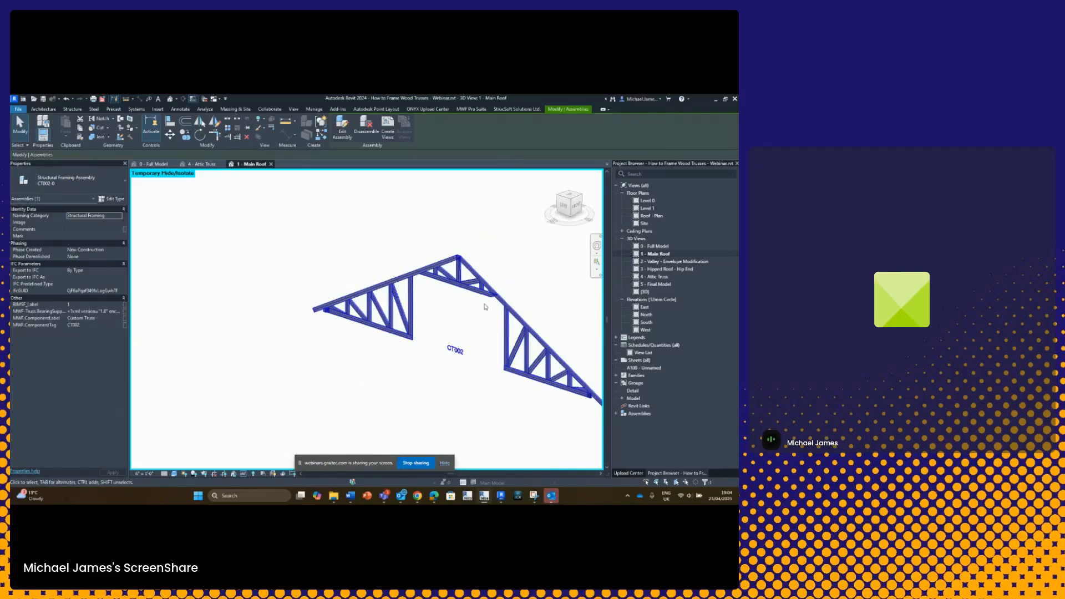
pyautogui.scroll(-1, 488, 304)
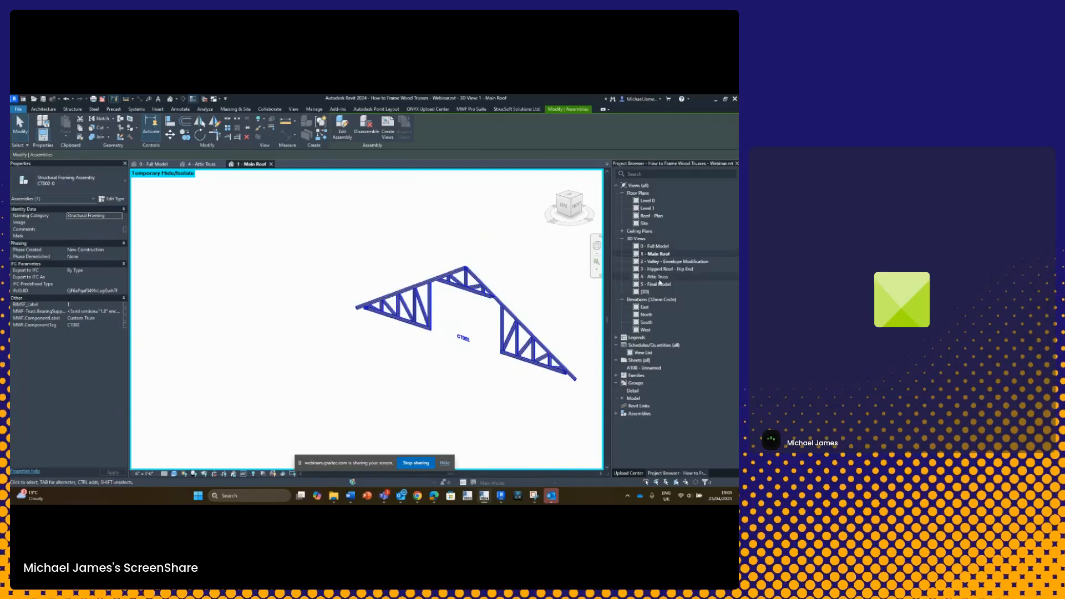
# Open the 5 - Final Model 3D view and examine how the attic truss sits within the building's roof.
pyautogui.doubleClick(661, 284)
pyautogui.click(402, 249)
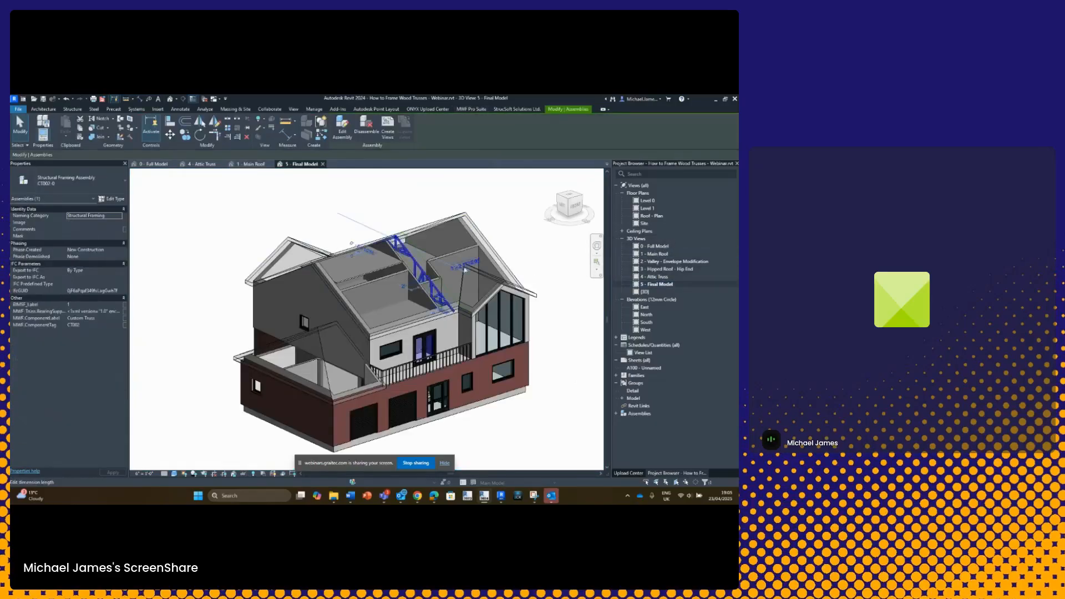
pyautogui.moveTo(400, 310)
pyautogui.keyDown('shift'); pyautogui.mouseDown(button='middle')
pyautogui.moveTo(444, 317)
pyautogui.moveTo(388, 294)
pyautogui.mouseUp(button='middle'); pyautogui.keyUp('shift')
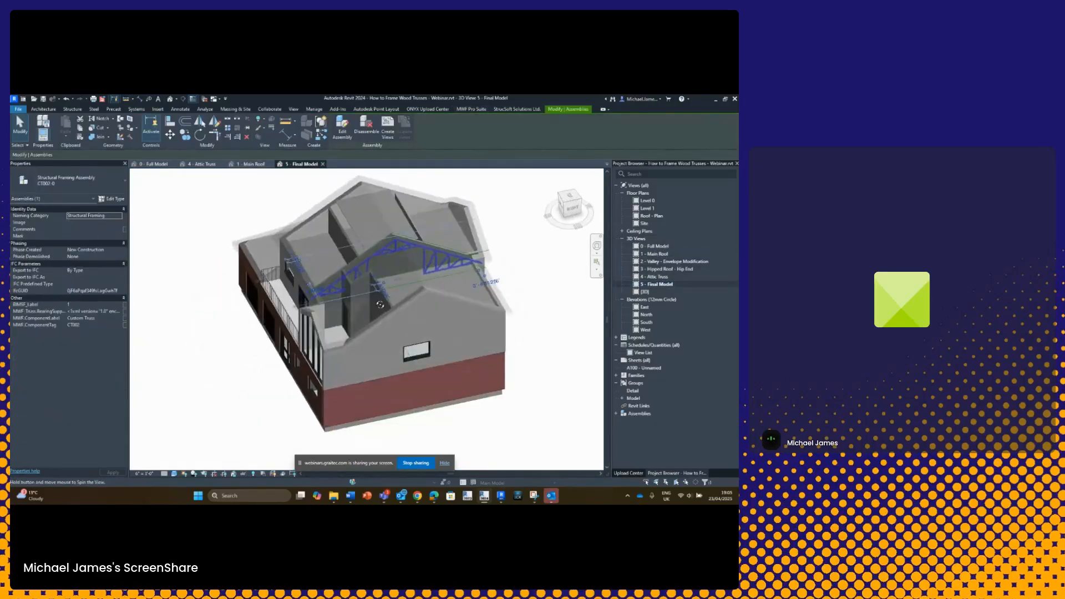
pyautogui.scroll(1, 446, 258)
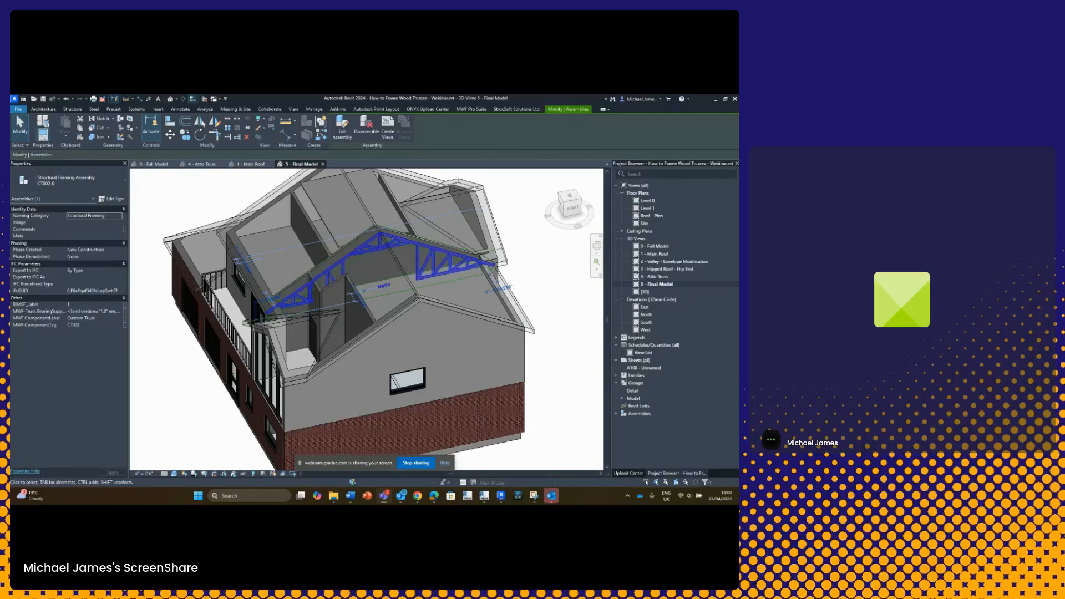
pyautogui.click(514, 262)
pyautogui.keyDown('shift'); pyautogui.moveTo(447, 287); pyautogui.dragTo(312, 294, button='middle'); pyautogui.keyUp('shift')
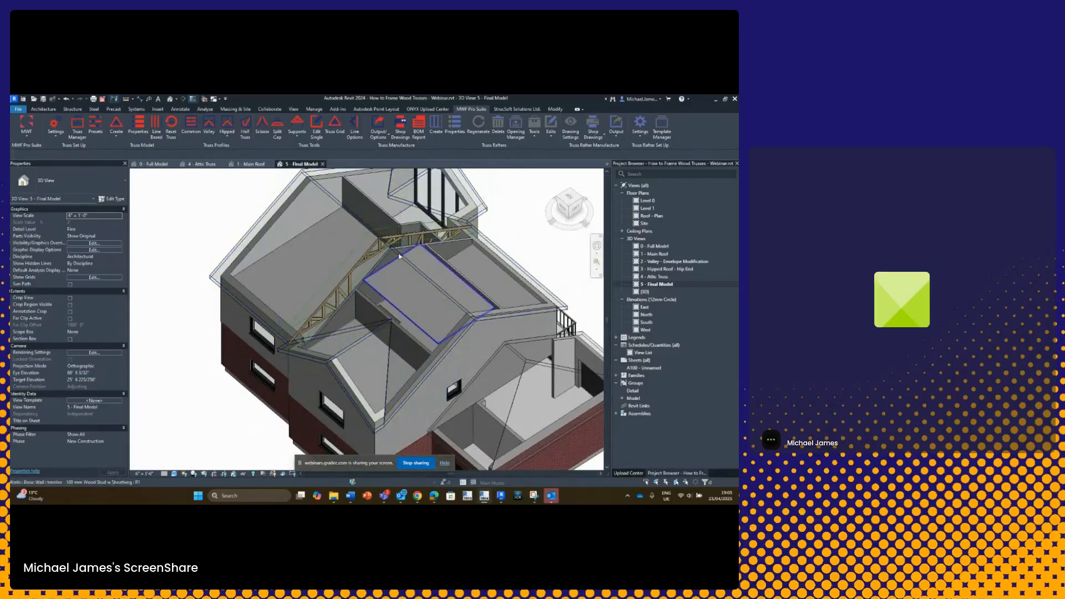
pyautogui.scroll(-1, 313, 294)
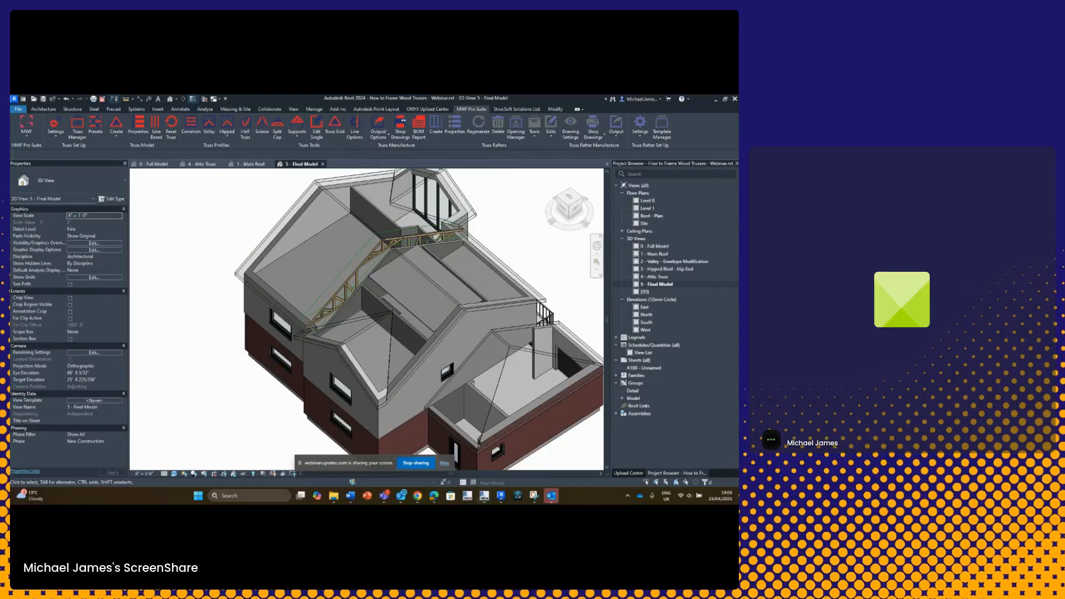
pyautogui.press('super+d')
pyautogui.press('super+d')
pyautogui.press('super+d')
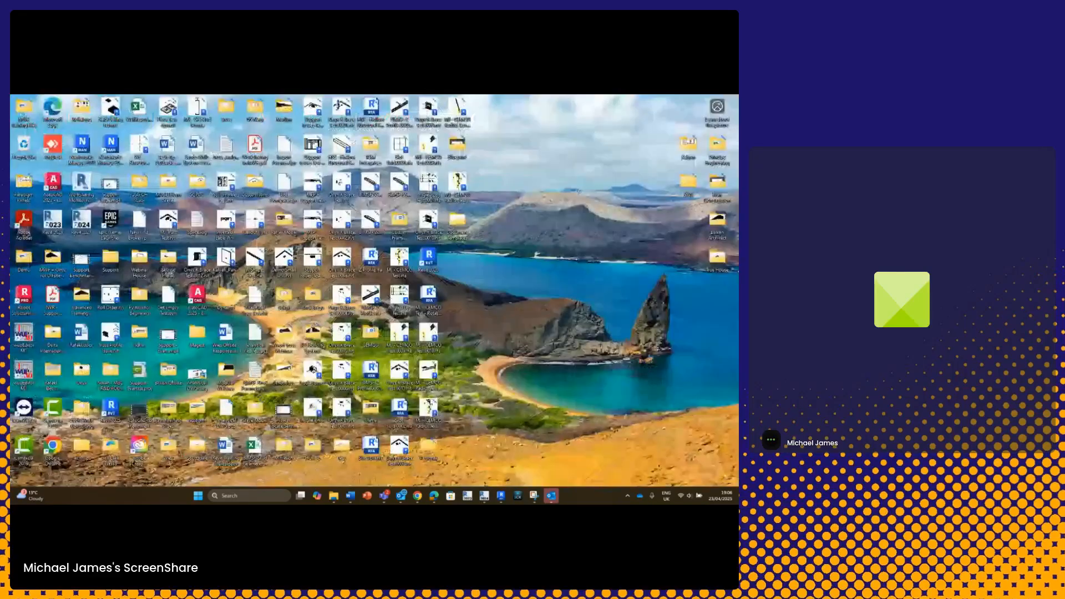
pyautogui.press('super+d')
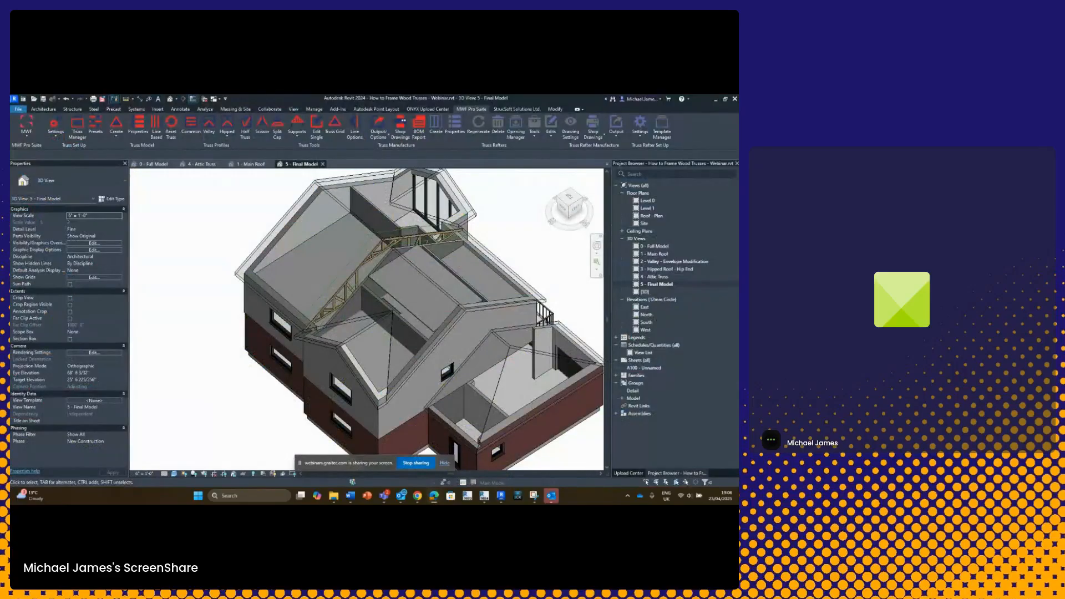